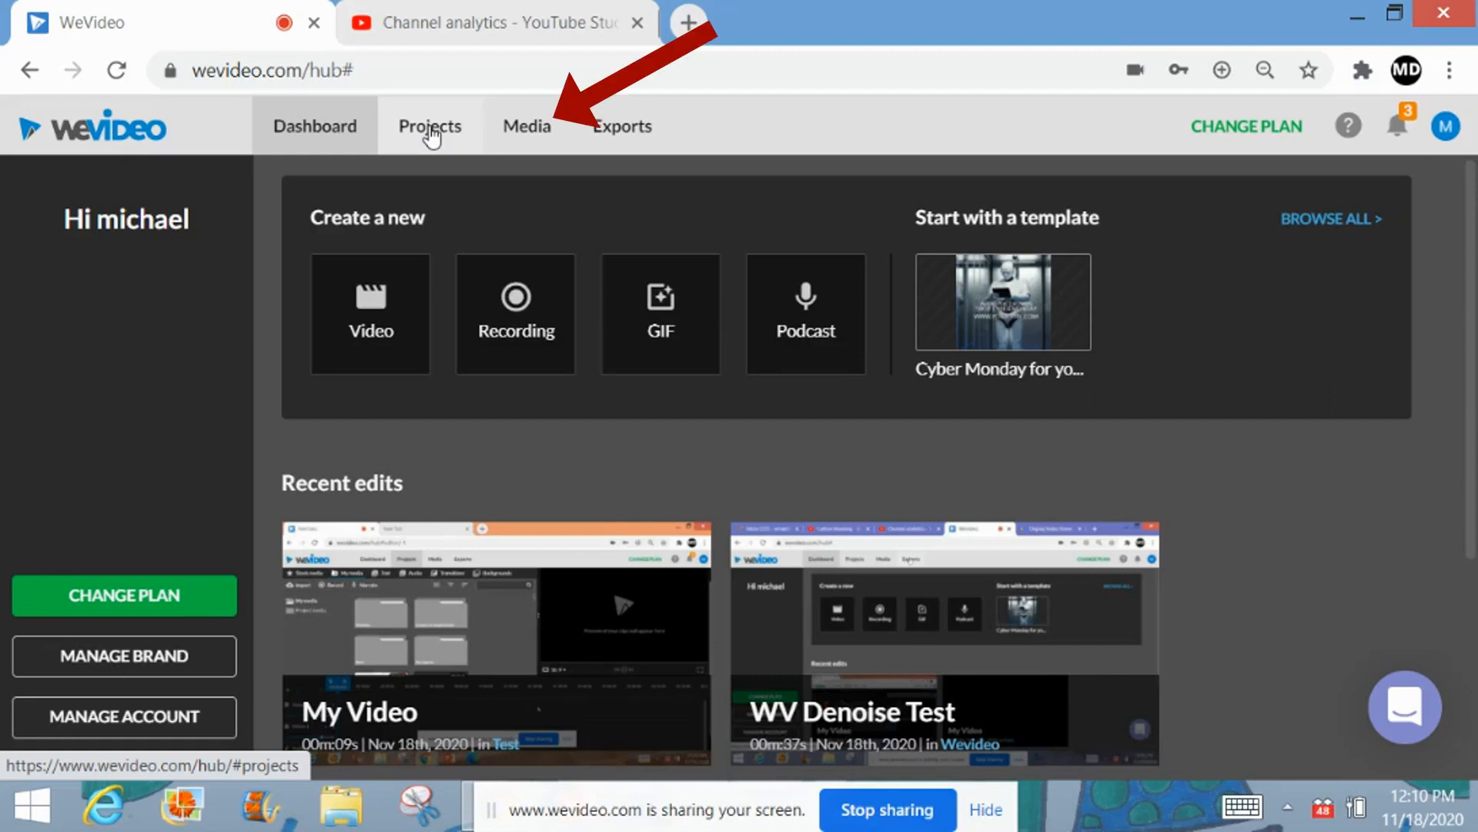
# - Look through the media library, its import option and the list of exported videos
pyautogui.click(532, 131)
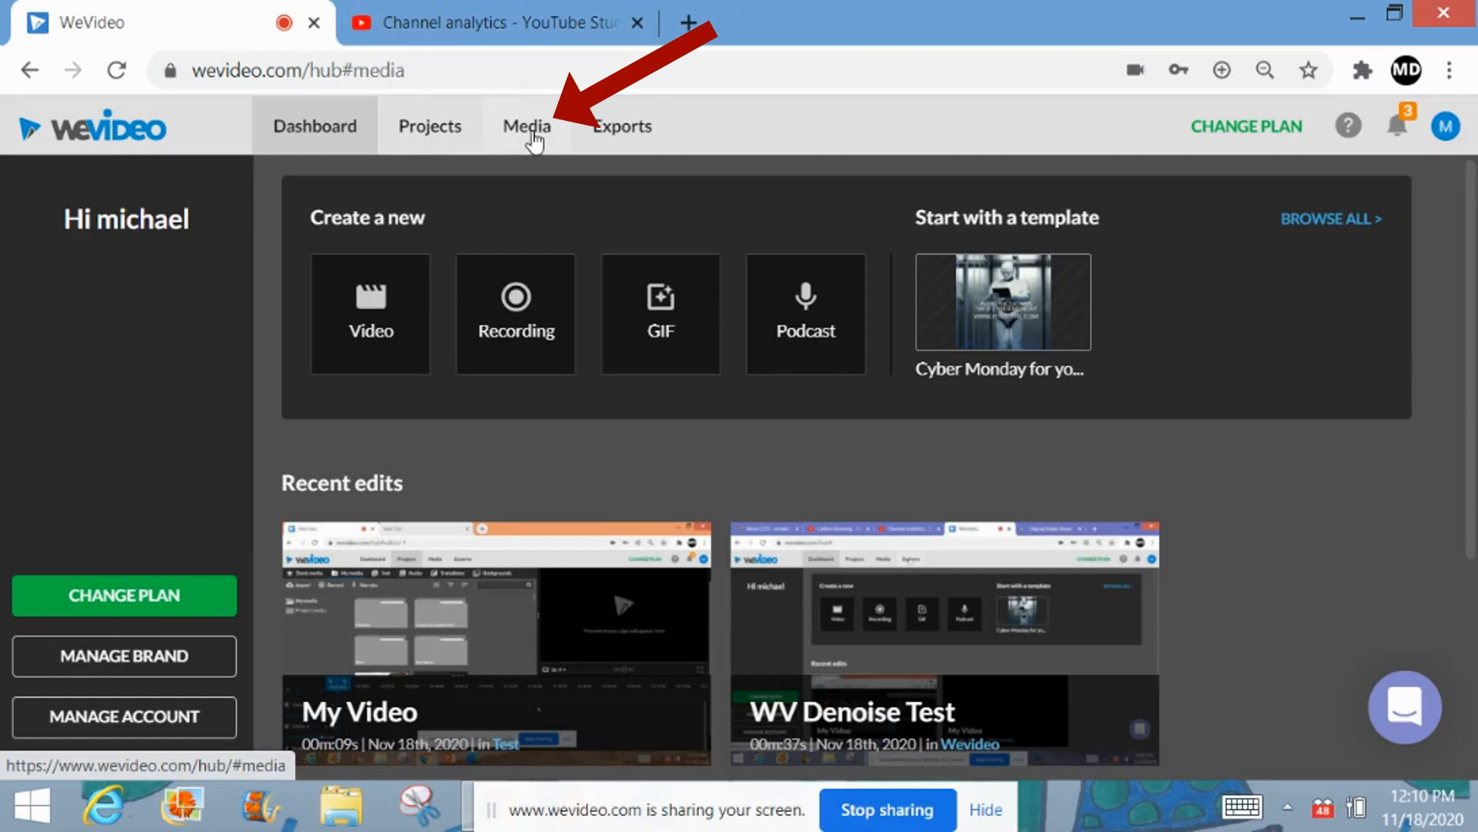
pyautogui.moveTo(1409, 716)
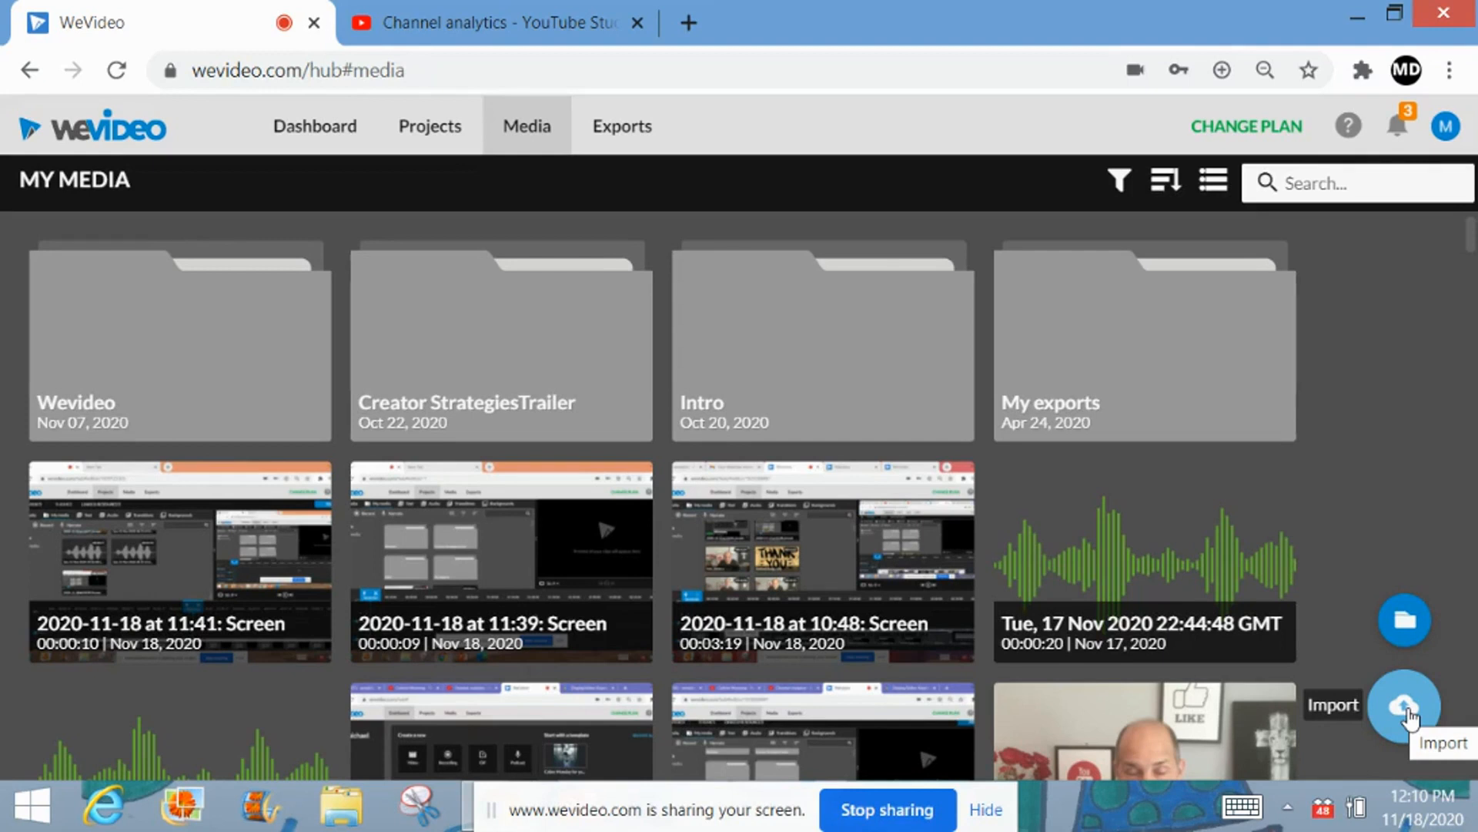
pyautogui.click(622, 130)
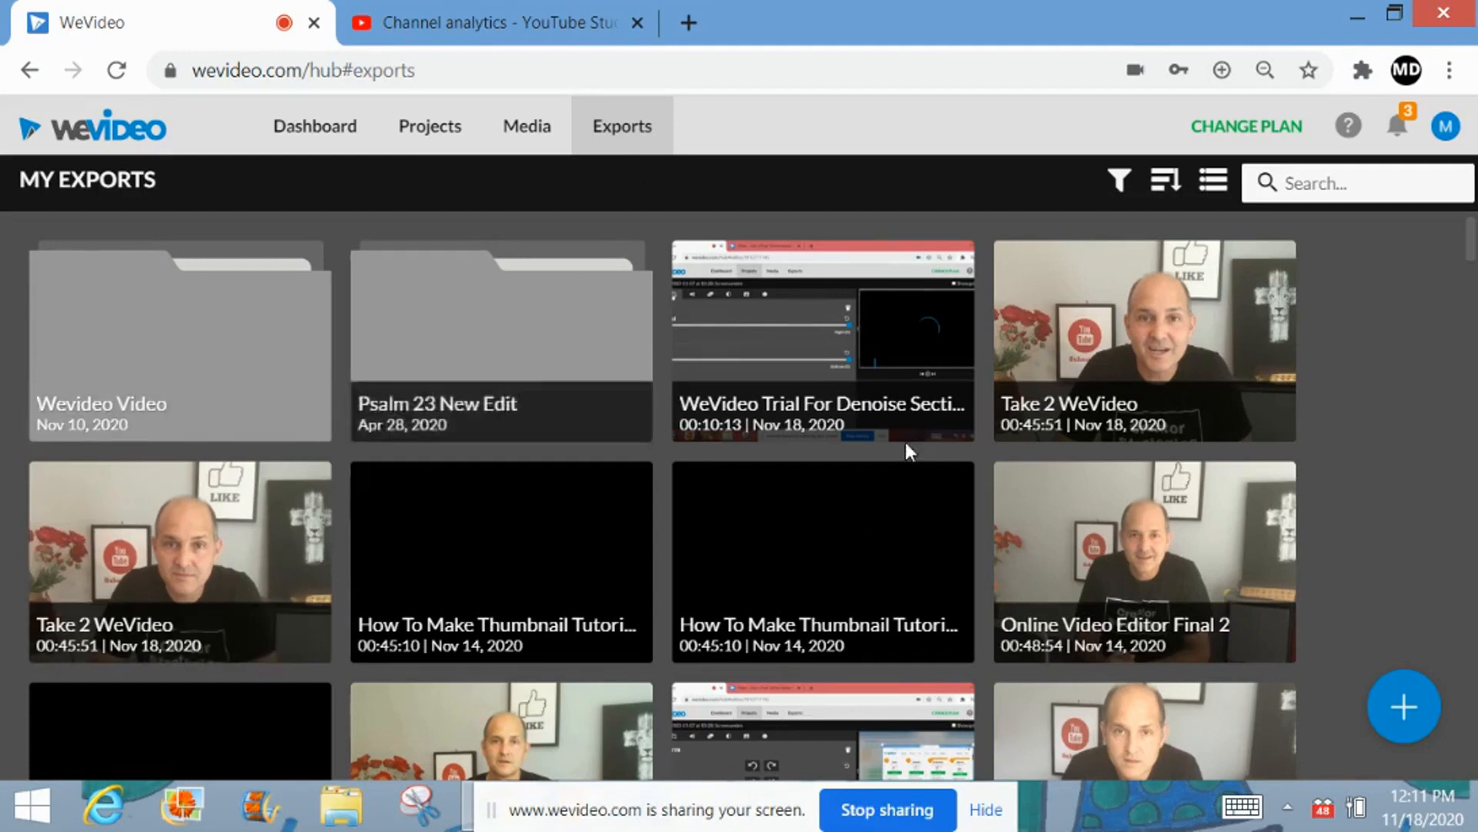
# - Create a new project titled "Test 1" without a description or any added media
pyautogui.click(424, 129)
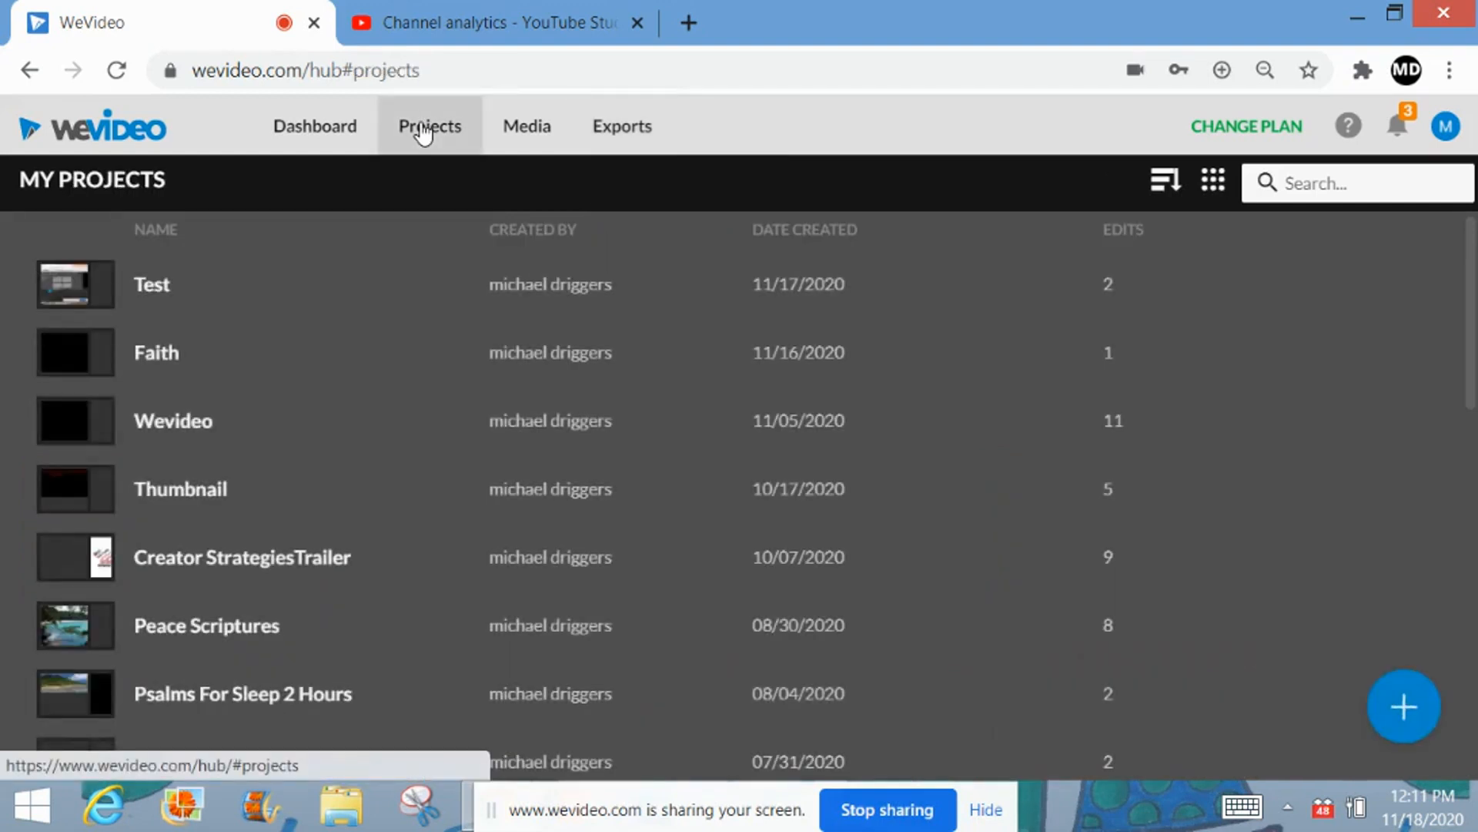
pyautogui.click(1404, 708)
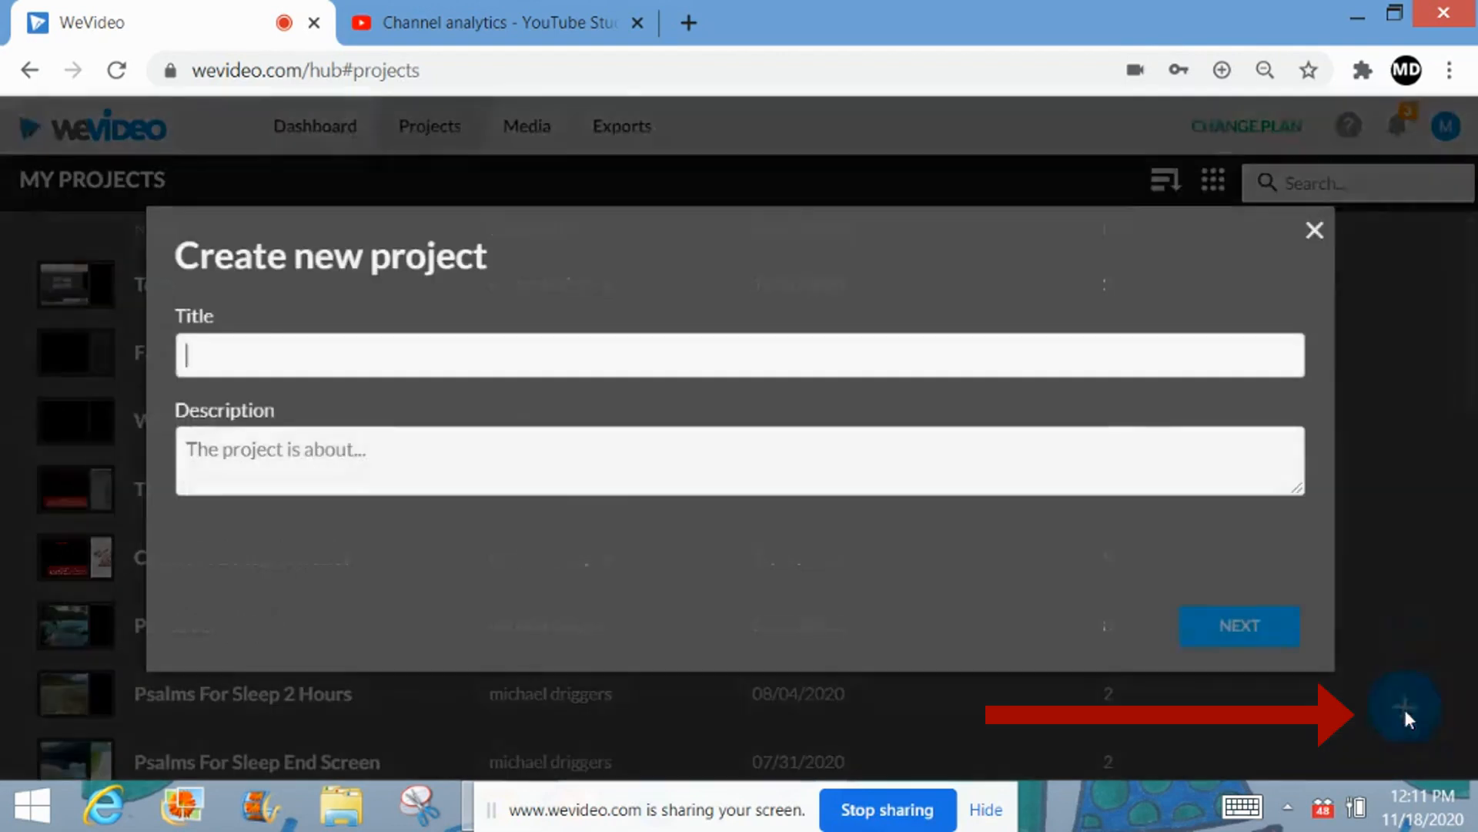
pyautogui.click(1140, 366)
pyautogui.write('Test 1')
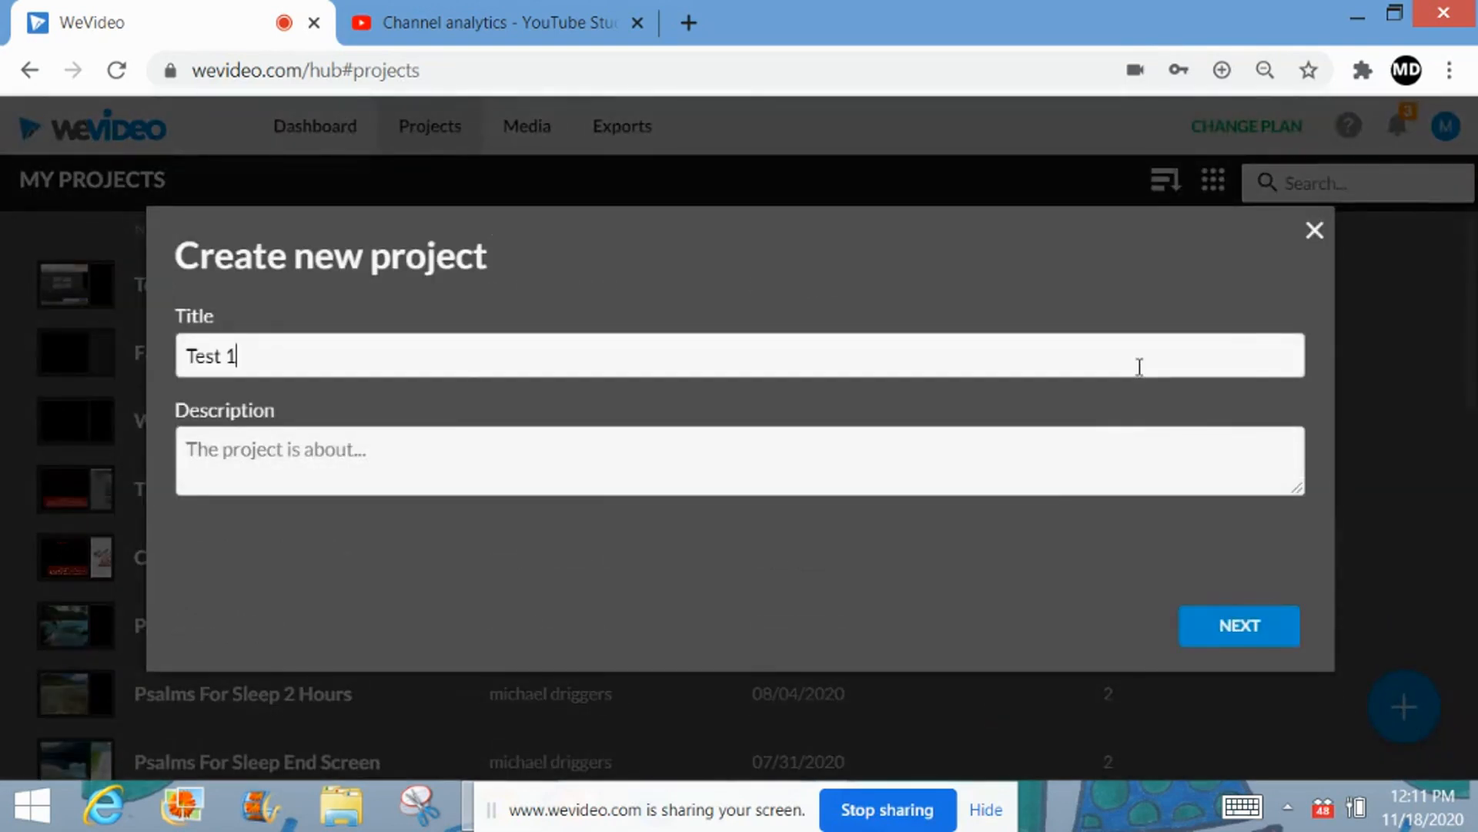
pyautogui.click(1255, 635)
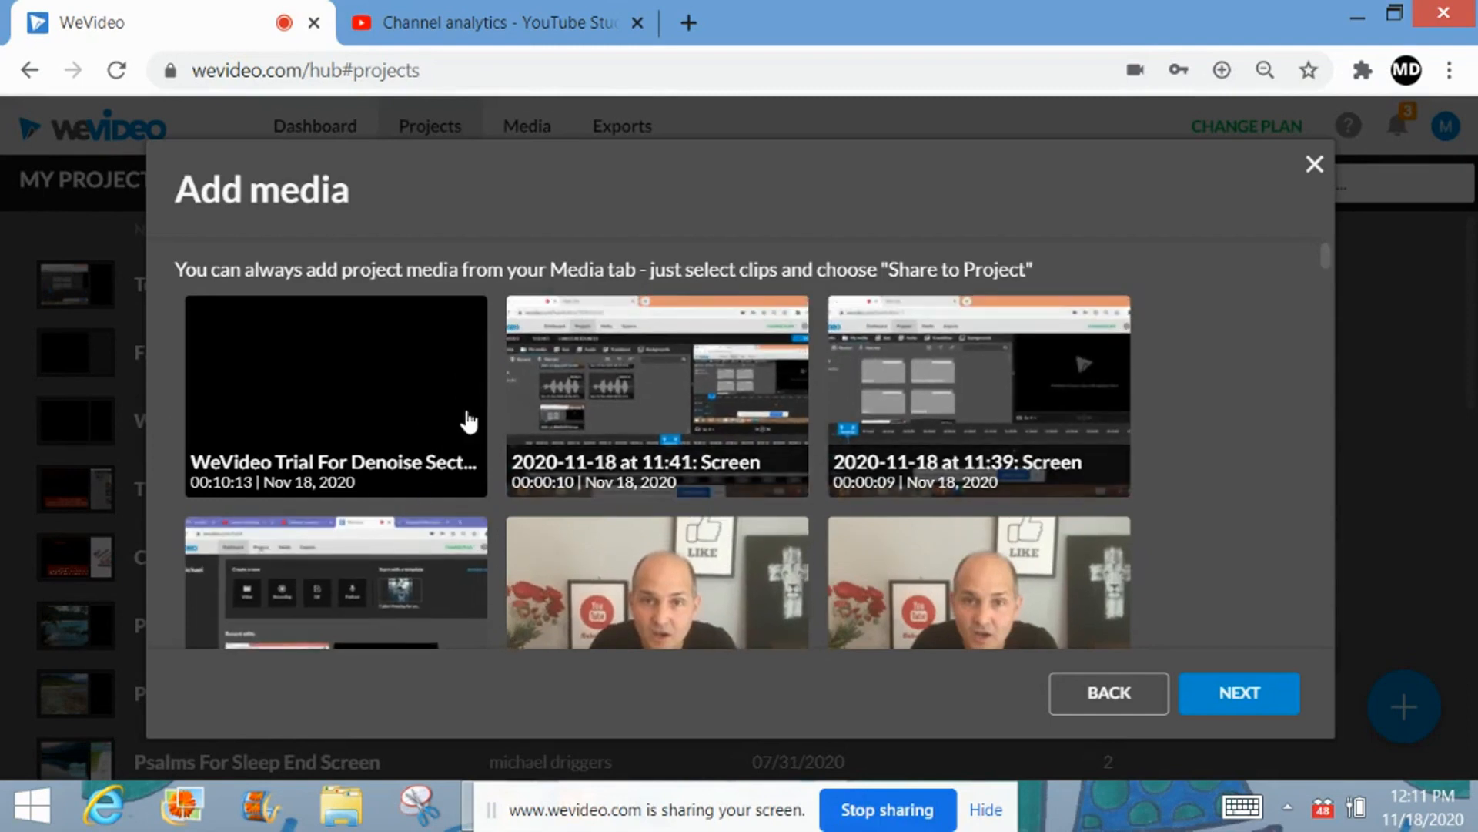
pyautogui.click(1239, 697)
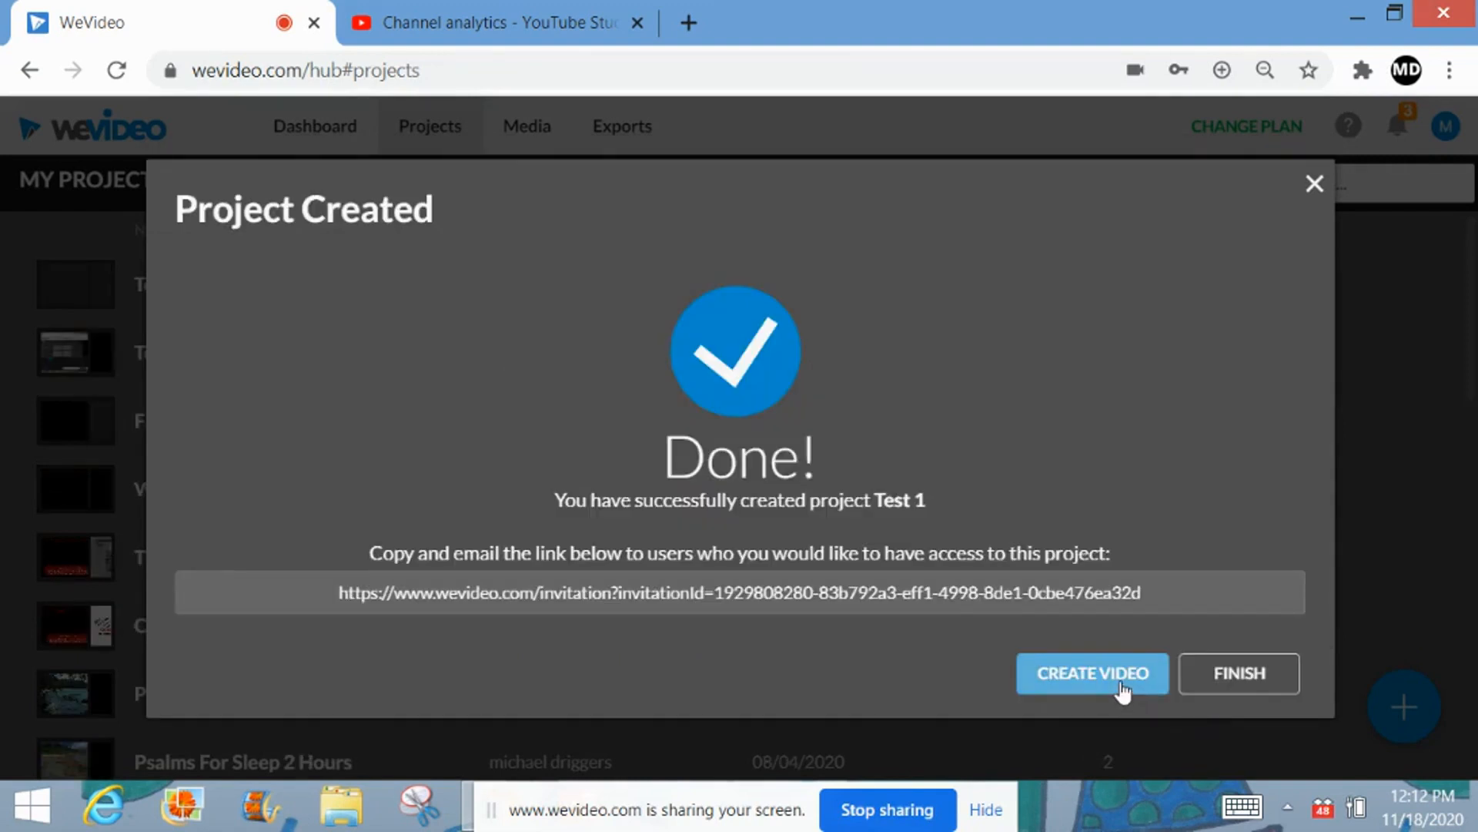
# - Create a video in the new project with the Horizontal 16:9 format and open it for editing
pyautogui.click(1122, 682)
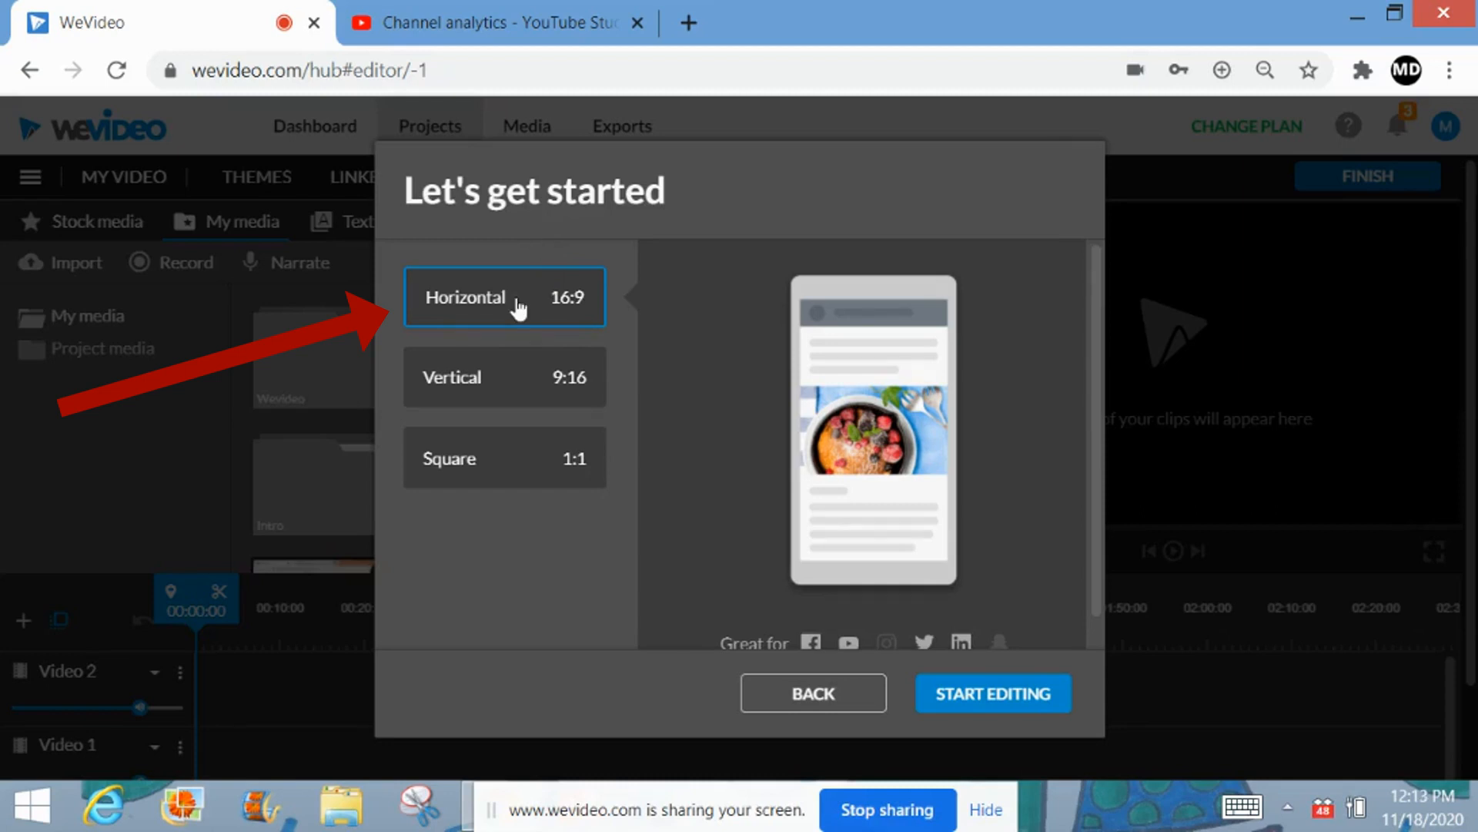
pyautogui.click(978, 698)
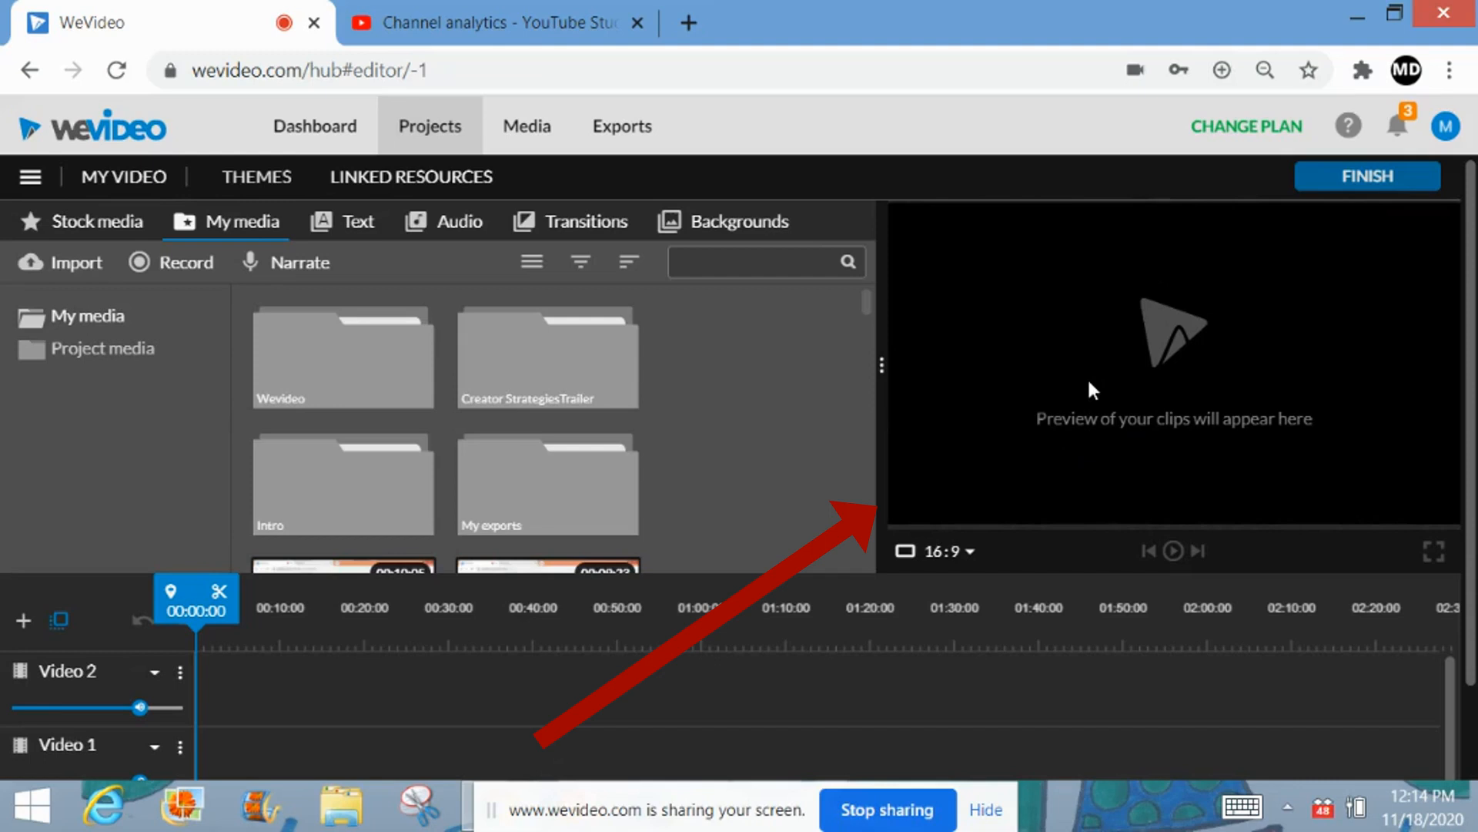
pyautogui.click(959, 553)
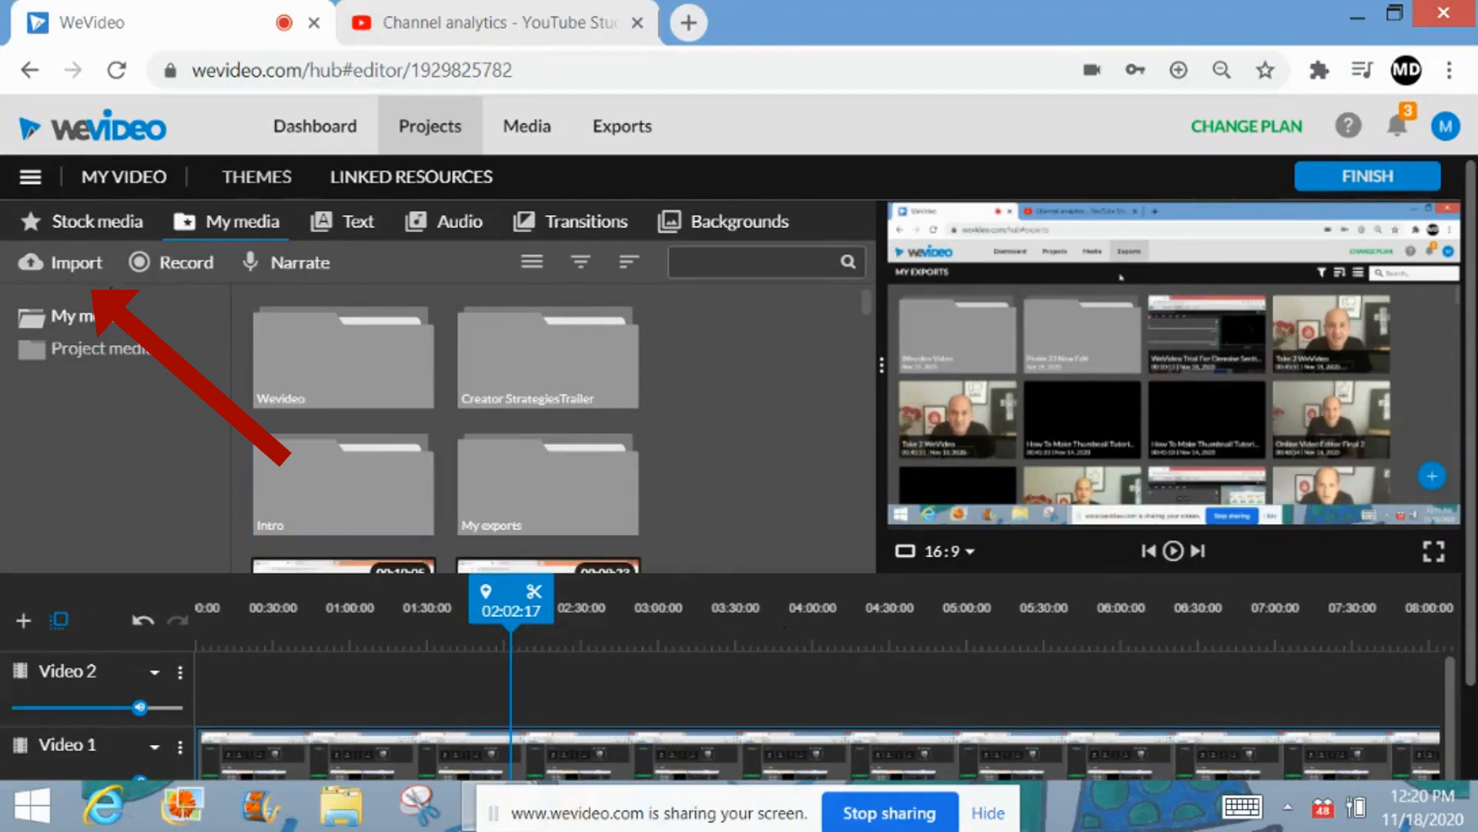
# - Look at the media import options and the computer's Downloads folder, and close them without choosing a file
pyautogui.click(75, 265)
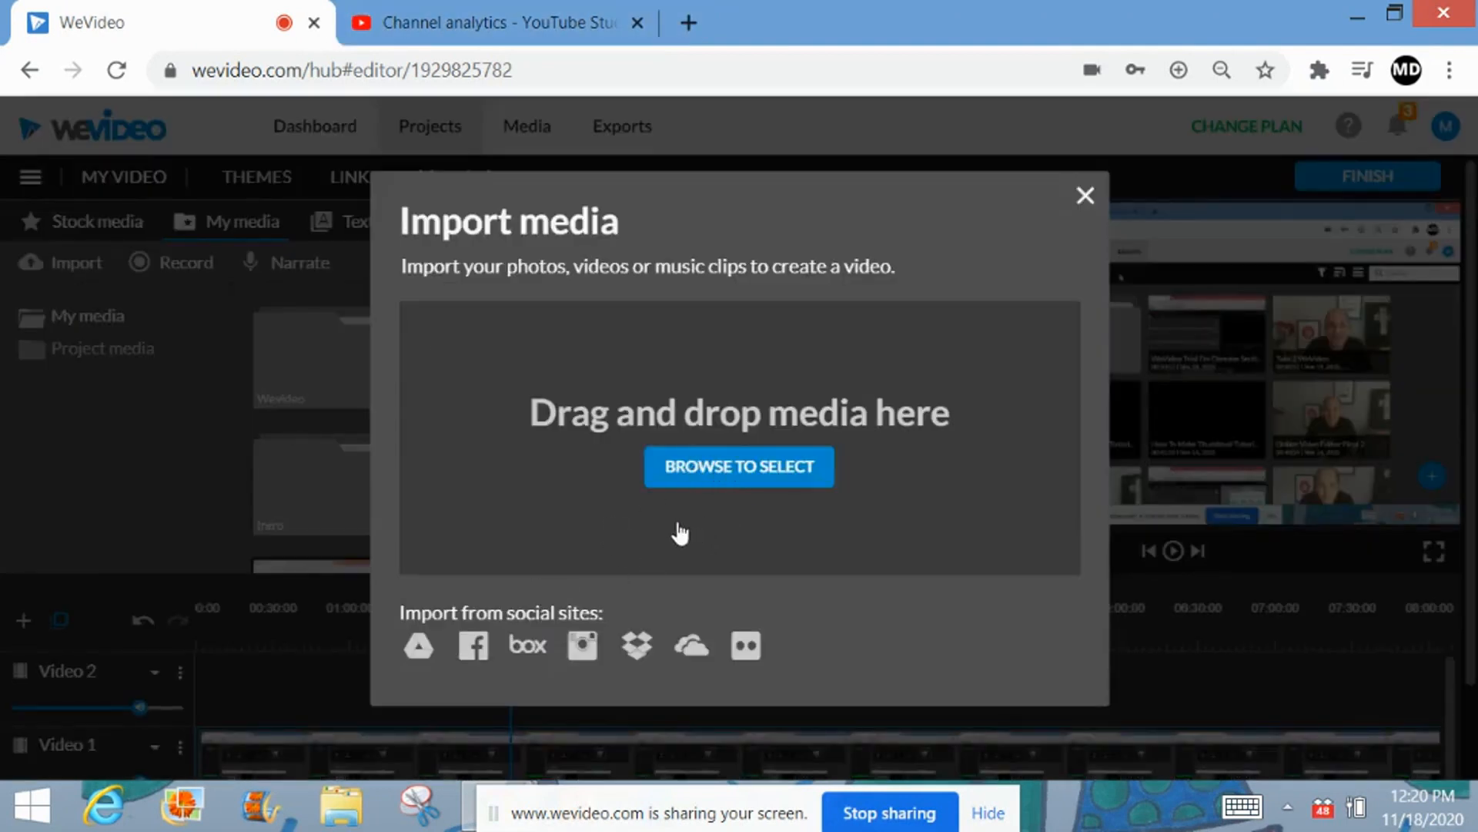
pyautogui.click(745, 465)
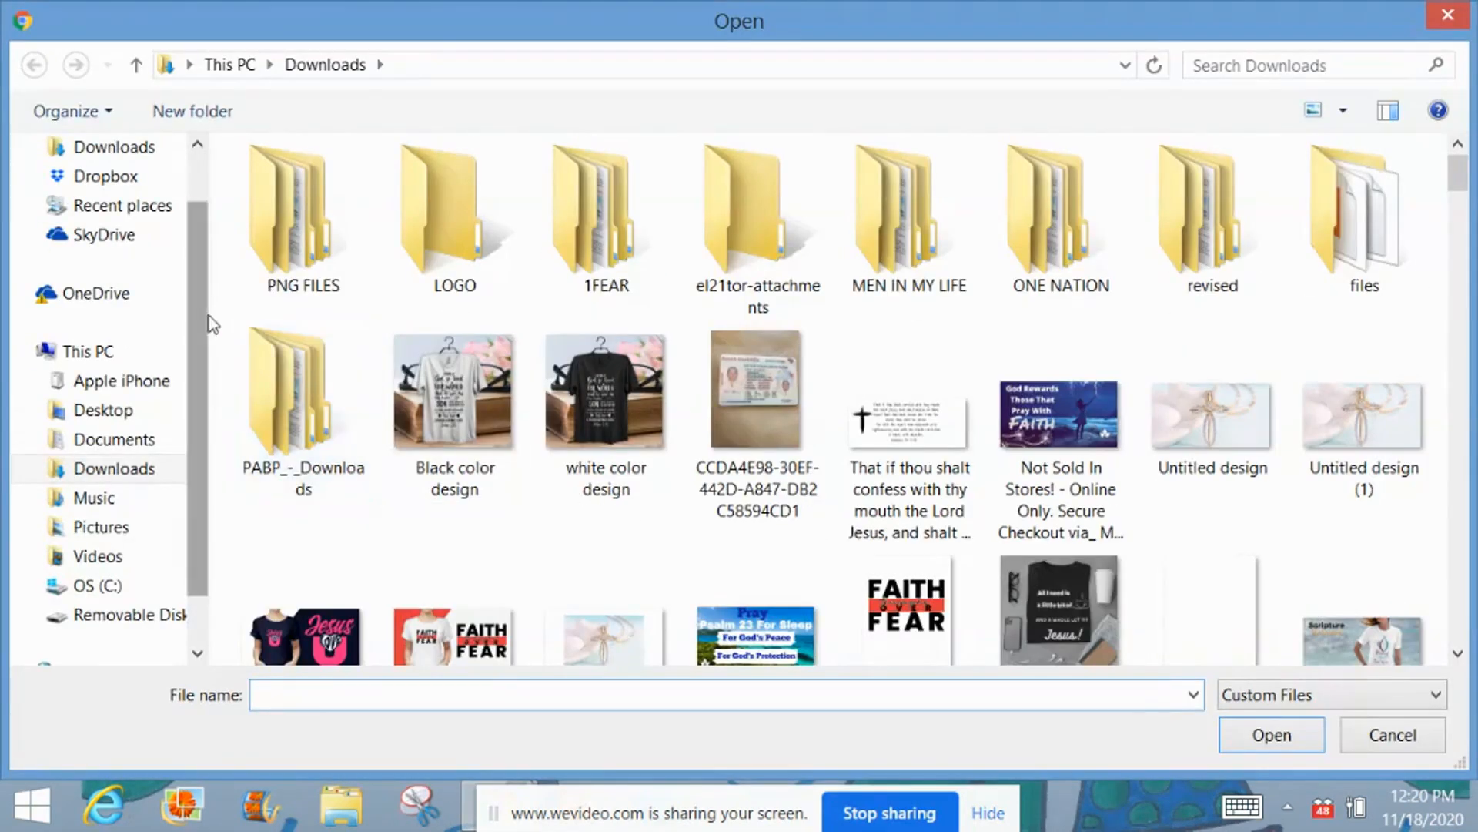
pyautogui.click(1445, 25)
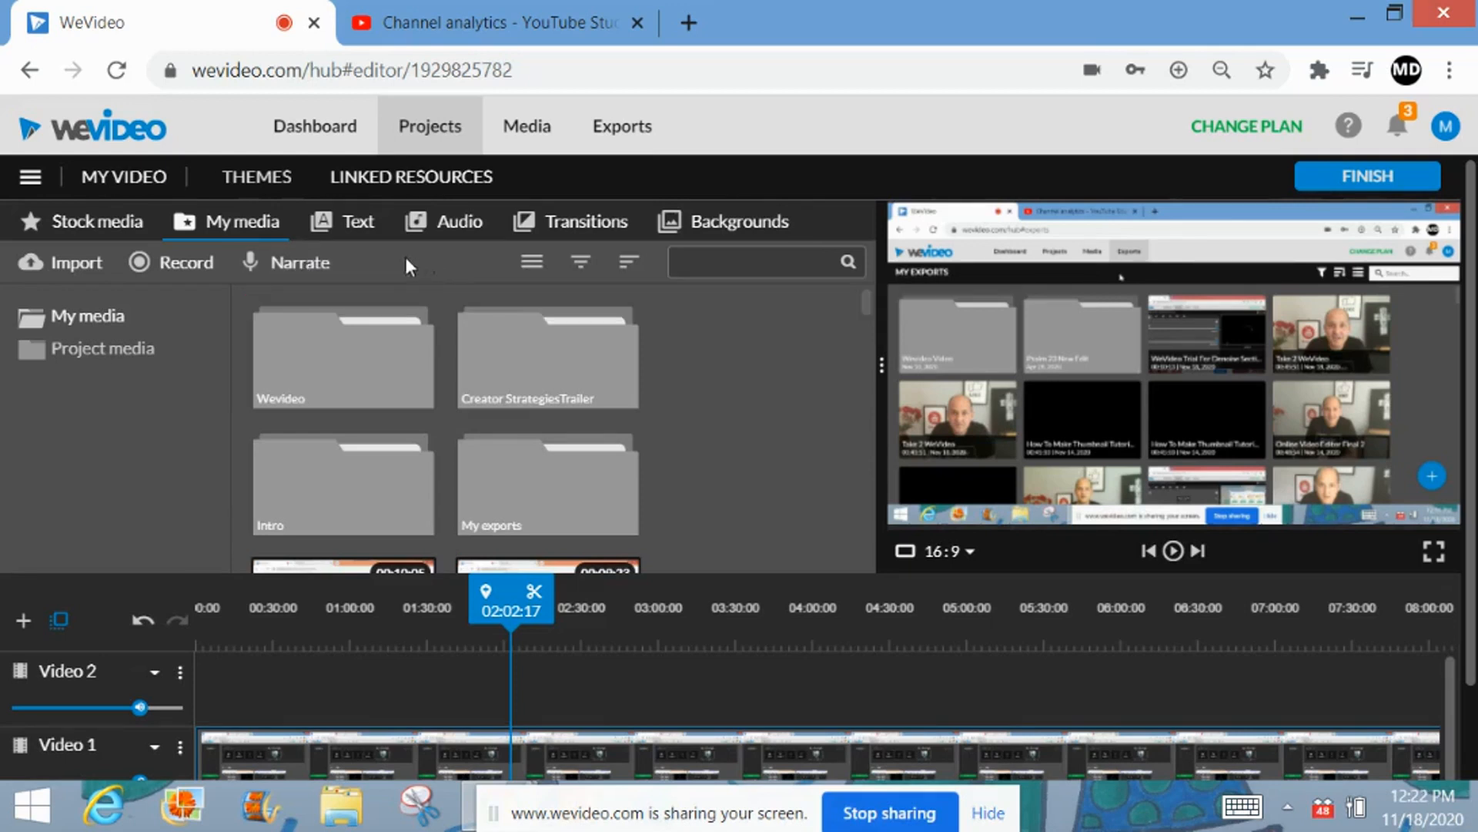
# - Preview the Whisper motion title and play a short sample of the Party drive audio track
pyautogui.click(353, 233)
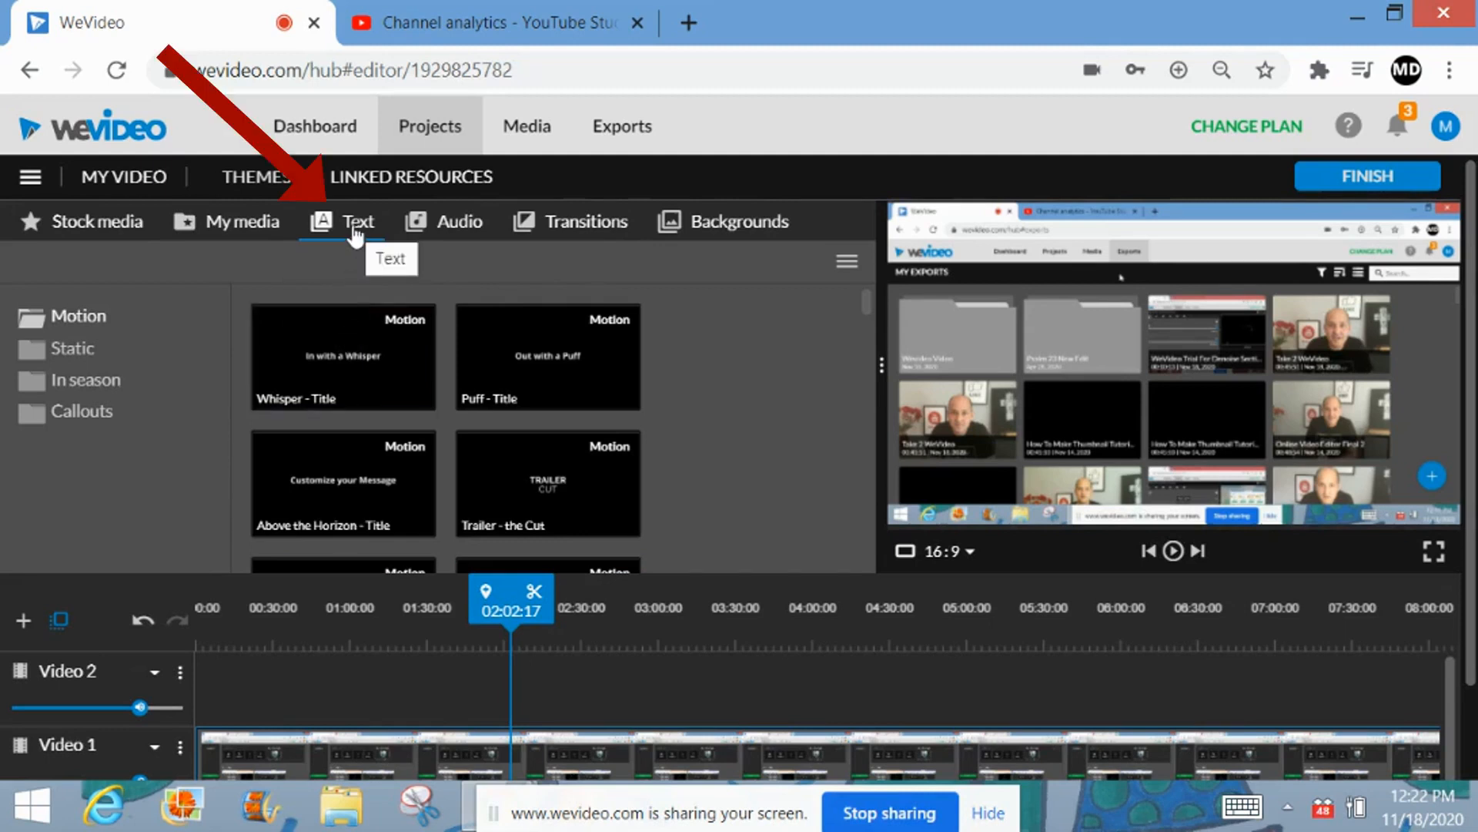
pyautogui.click(347, 352)
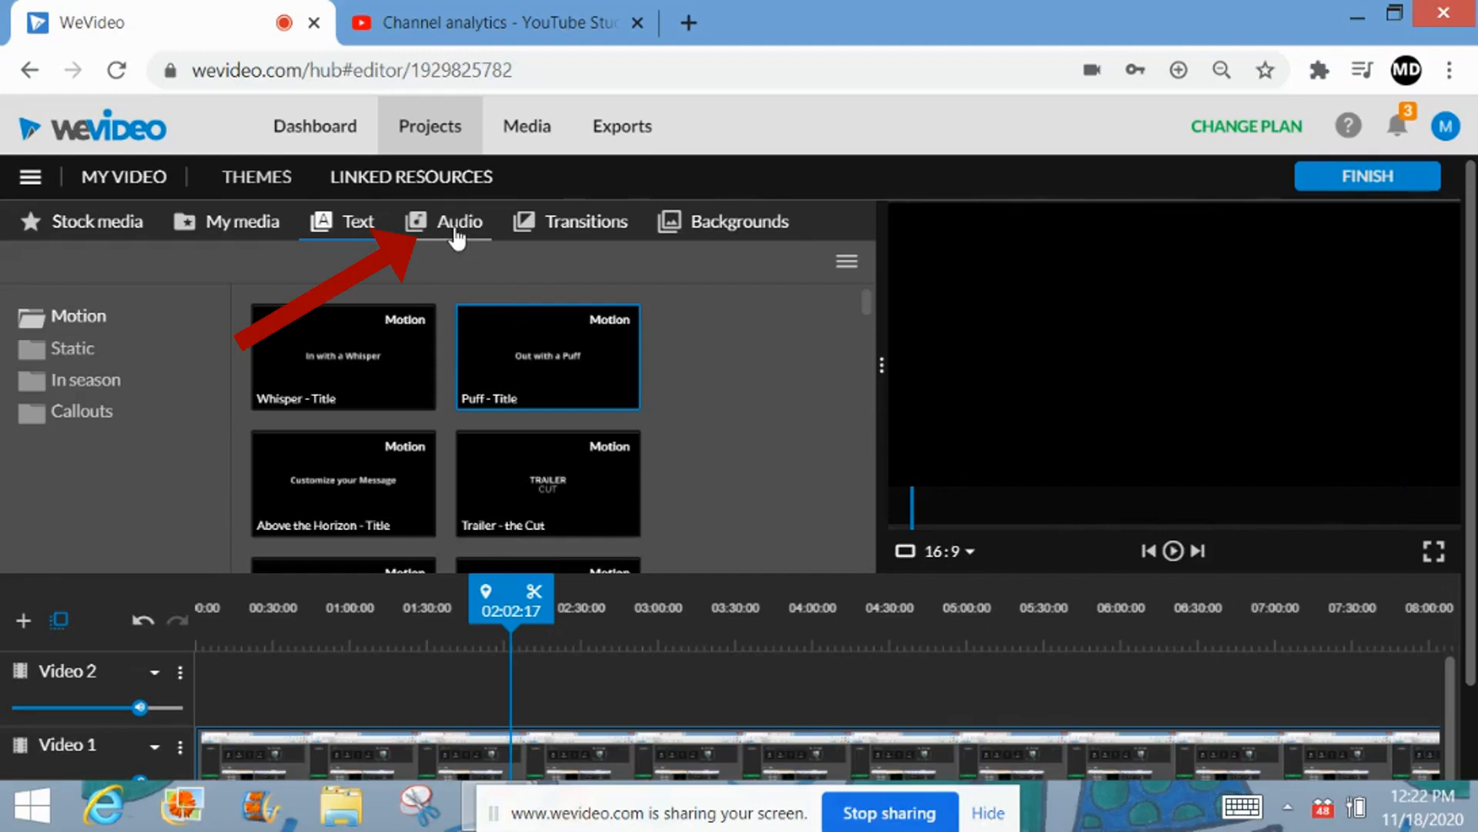
pyautogui.click(457, 227)
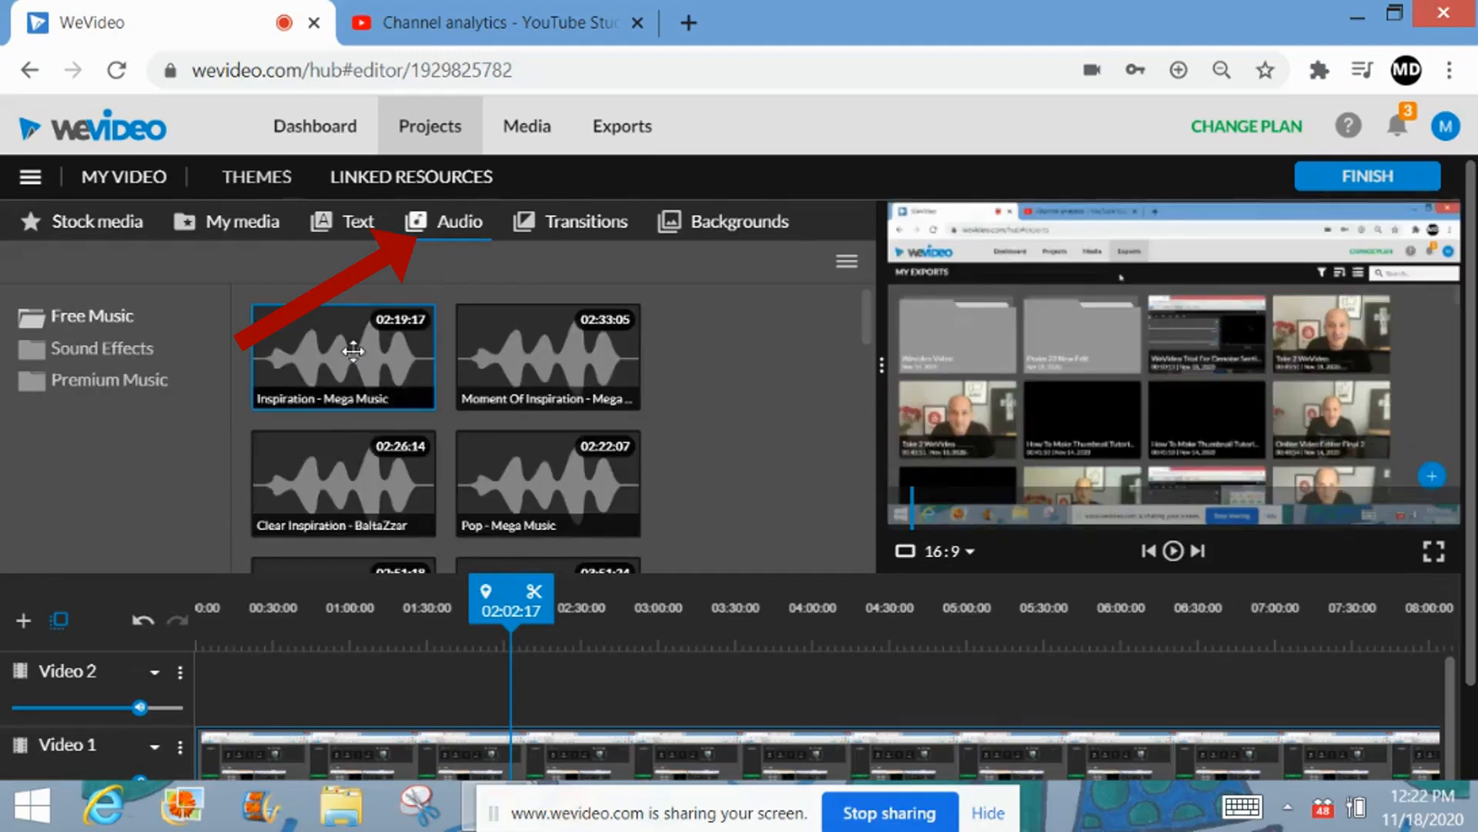
pyautogui.click(109, 351)
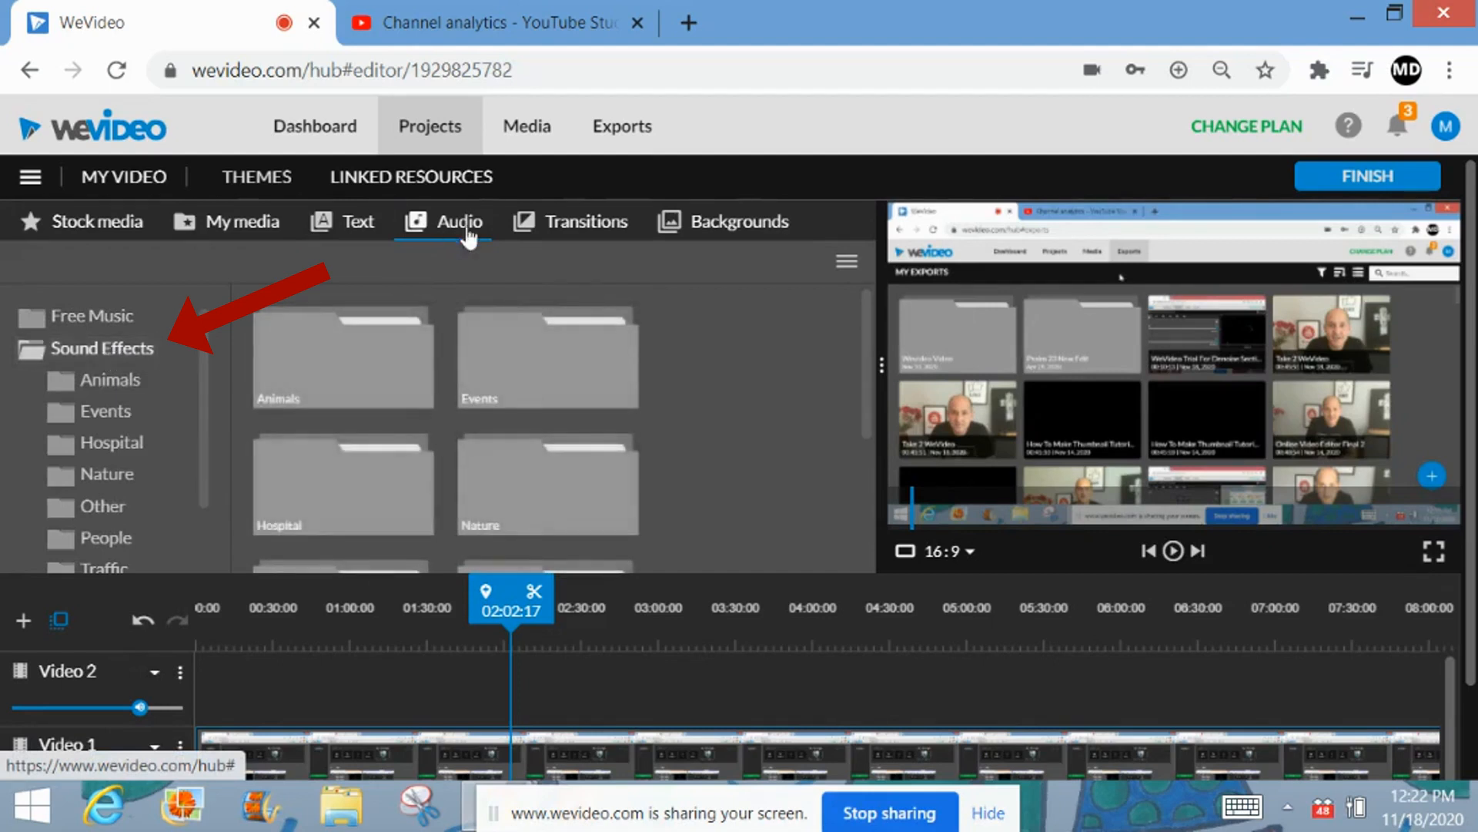
pyautogui.click(343, 363)
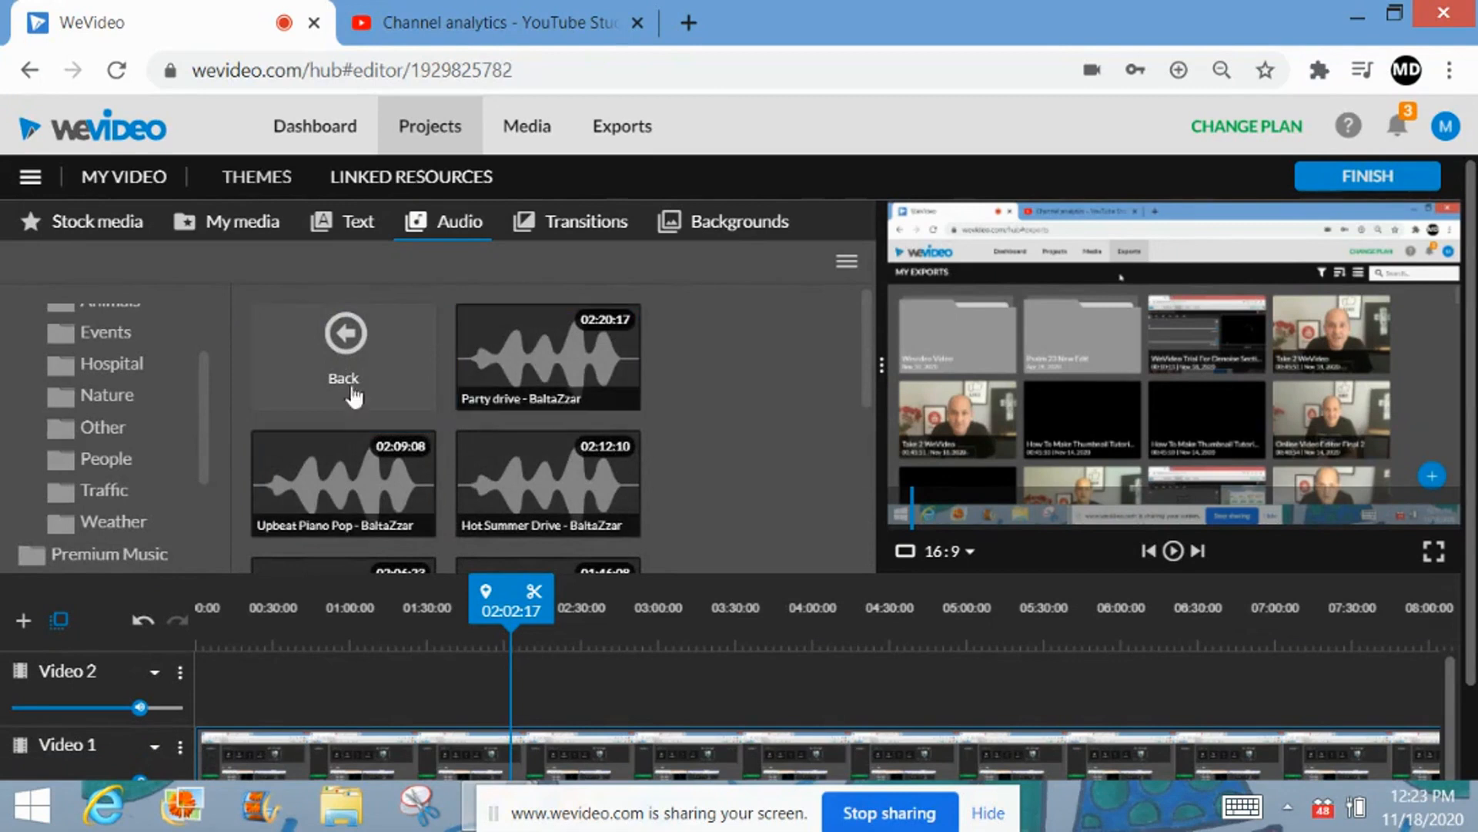
pyautogui.click(546, 362)
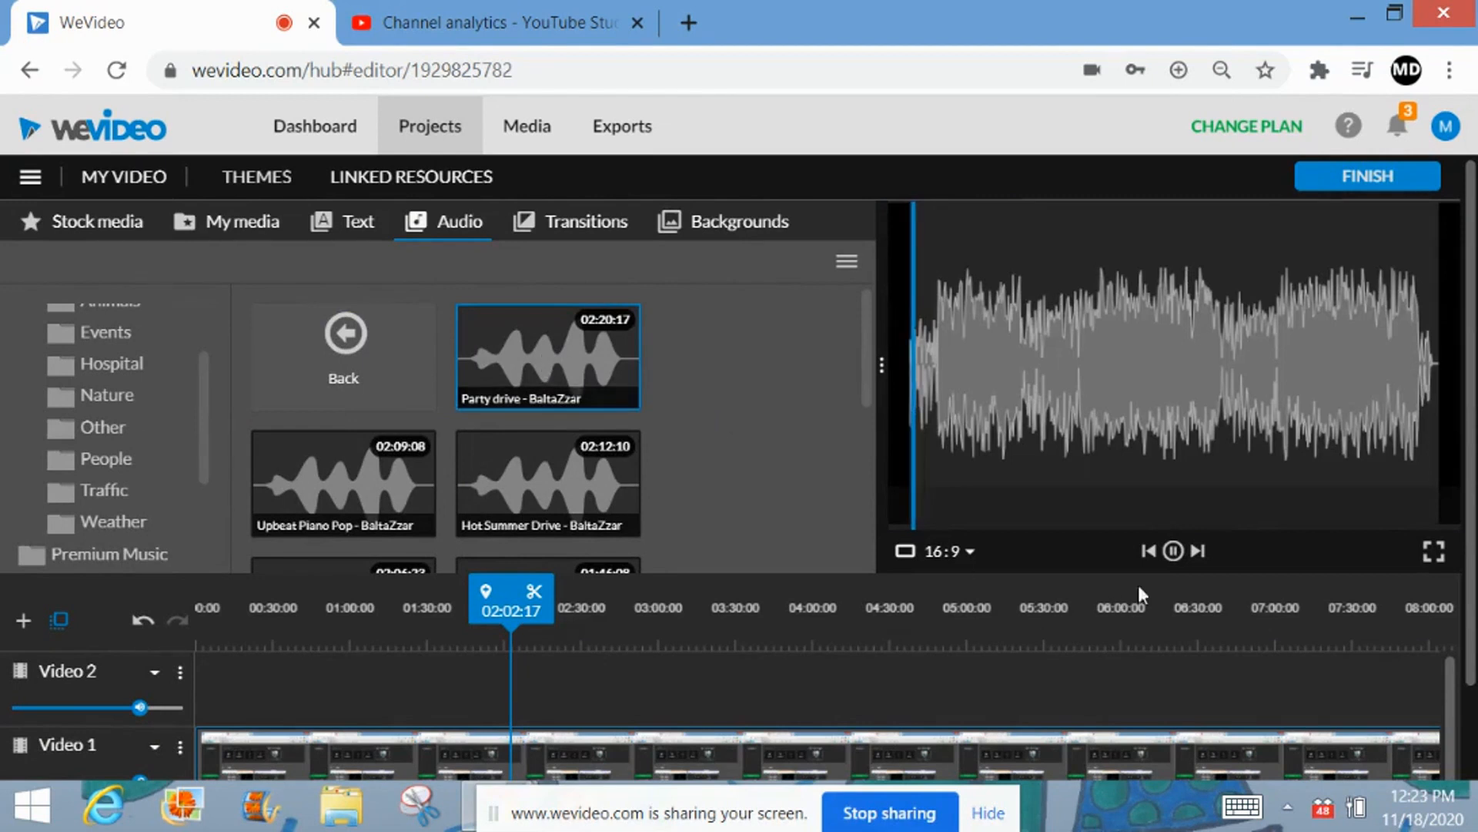
pyautogui.click(1173, 551)
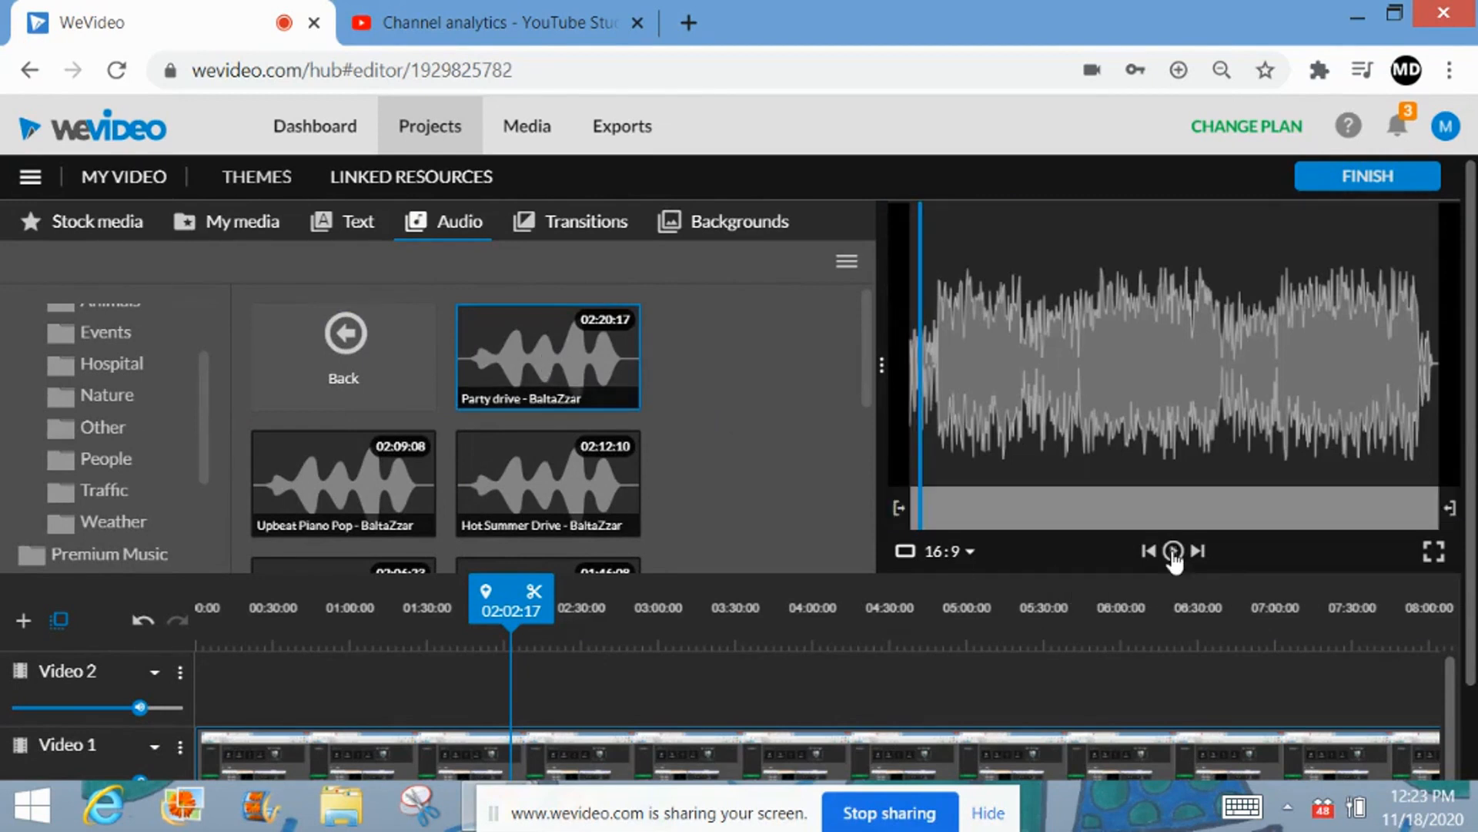
# - Preview the Cross fade and Curtains transitions and the Light Streaks and Yellow Aurora backgrounds
pyautogui.click(569, 225)
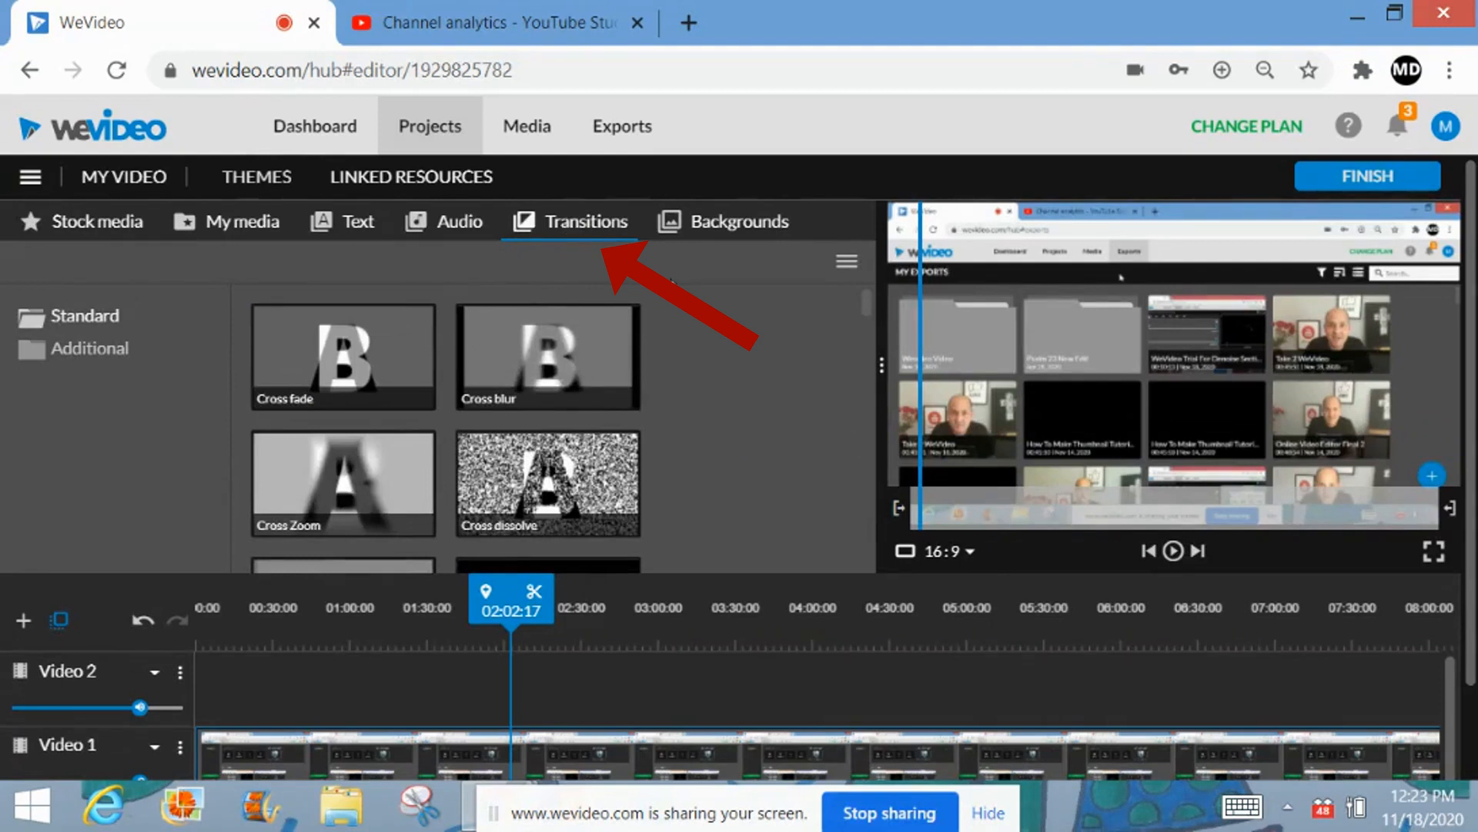
pyautogui.click(329, 353)
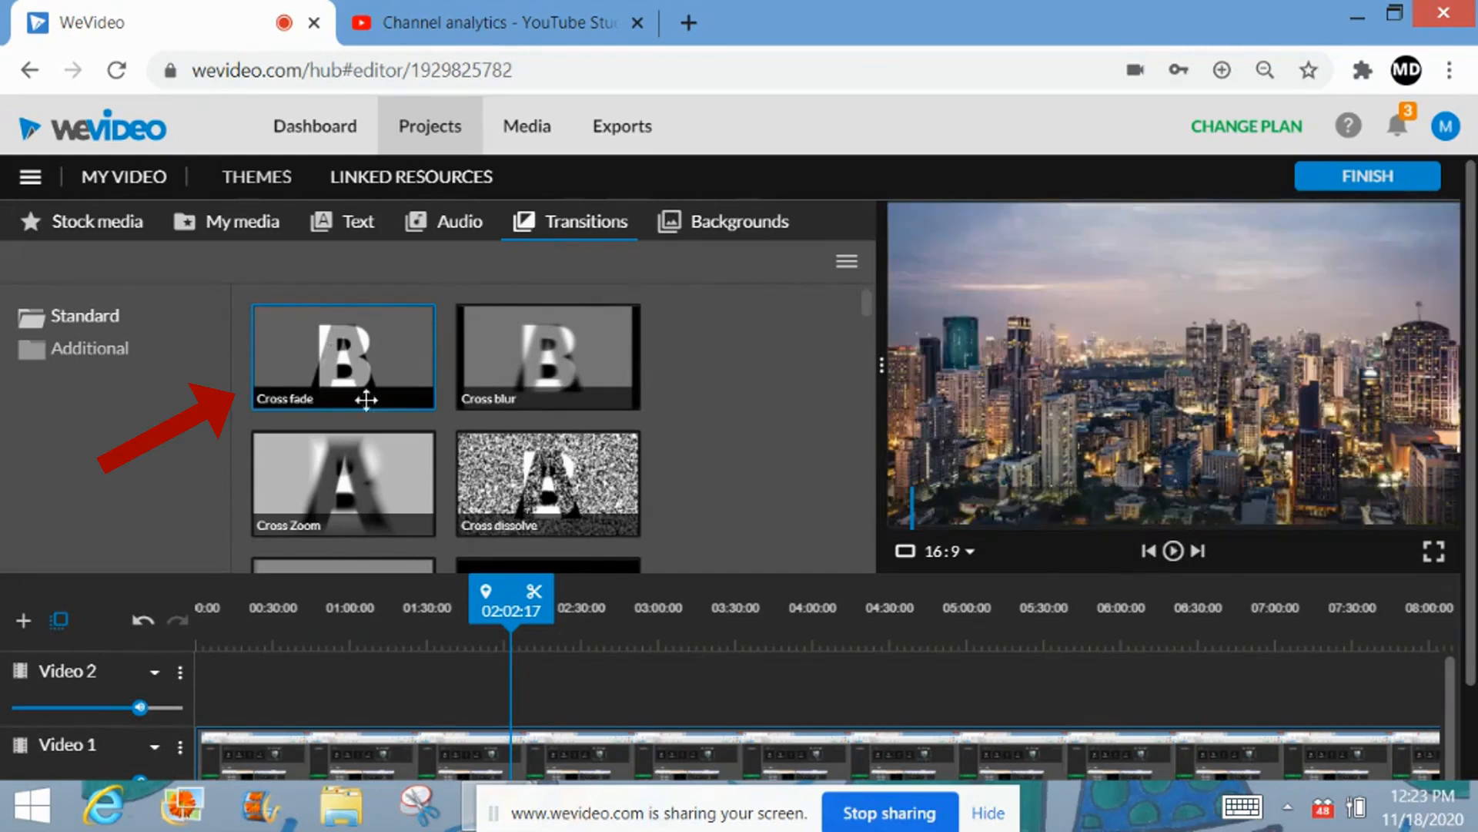
pyautogui.scroll(-5, 349, 393)
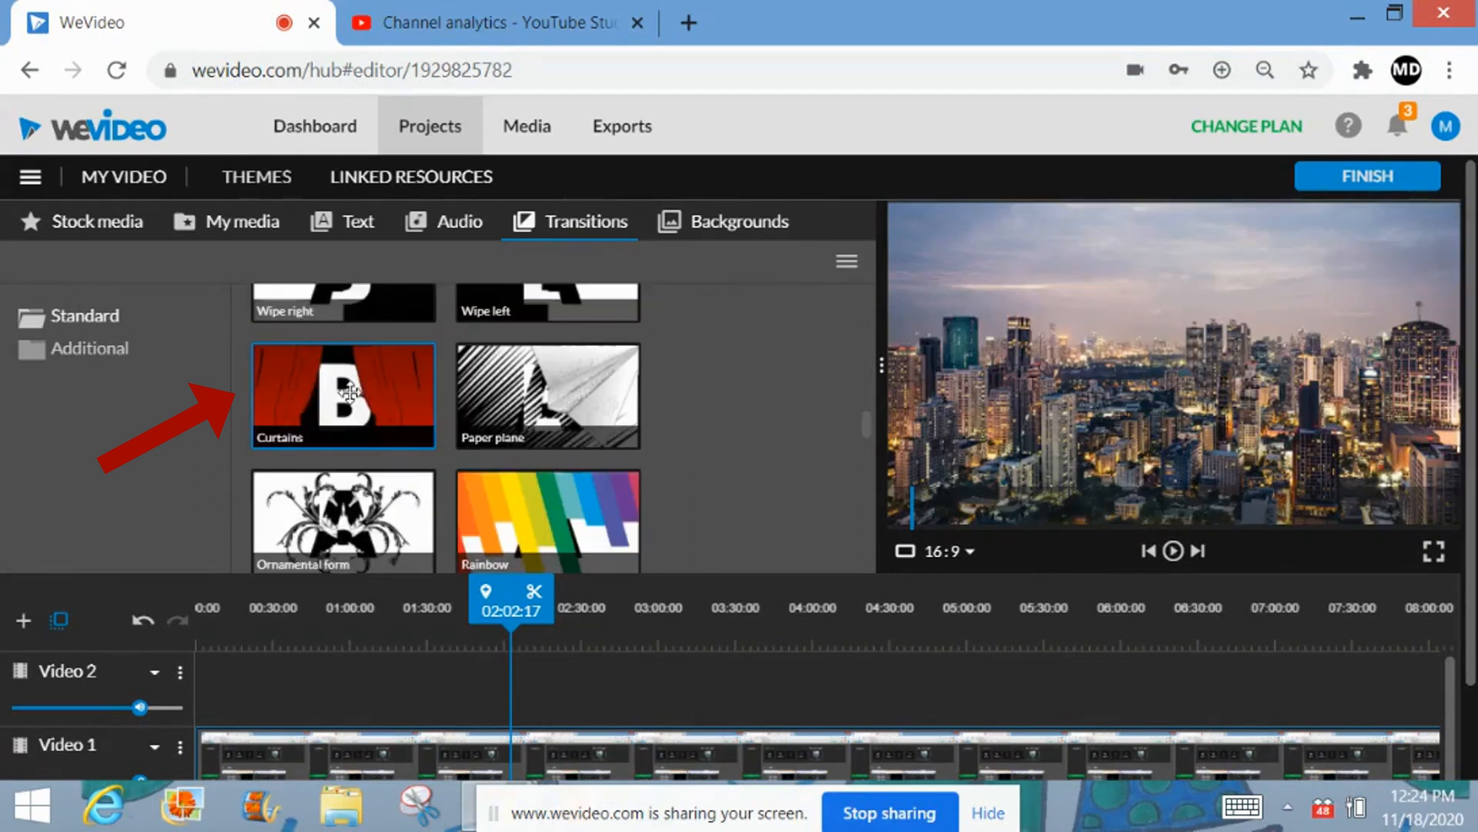
pyautogui.click(348, 393)
pyautogui.click(736, 224)
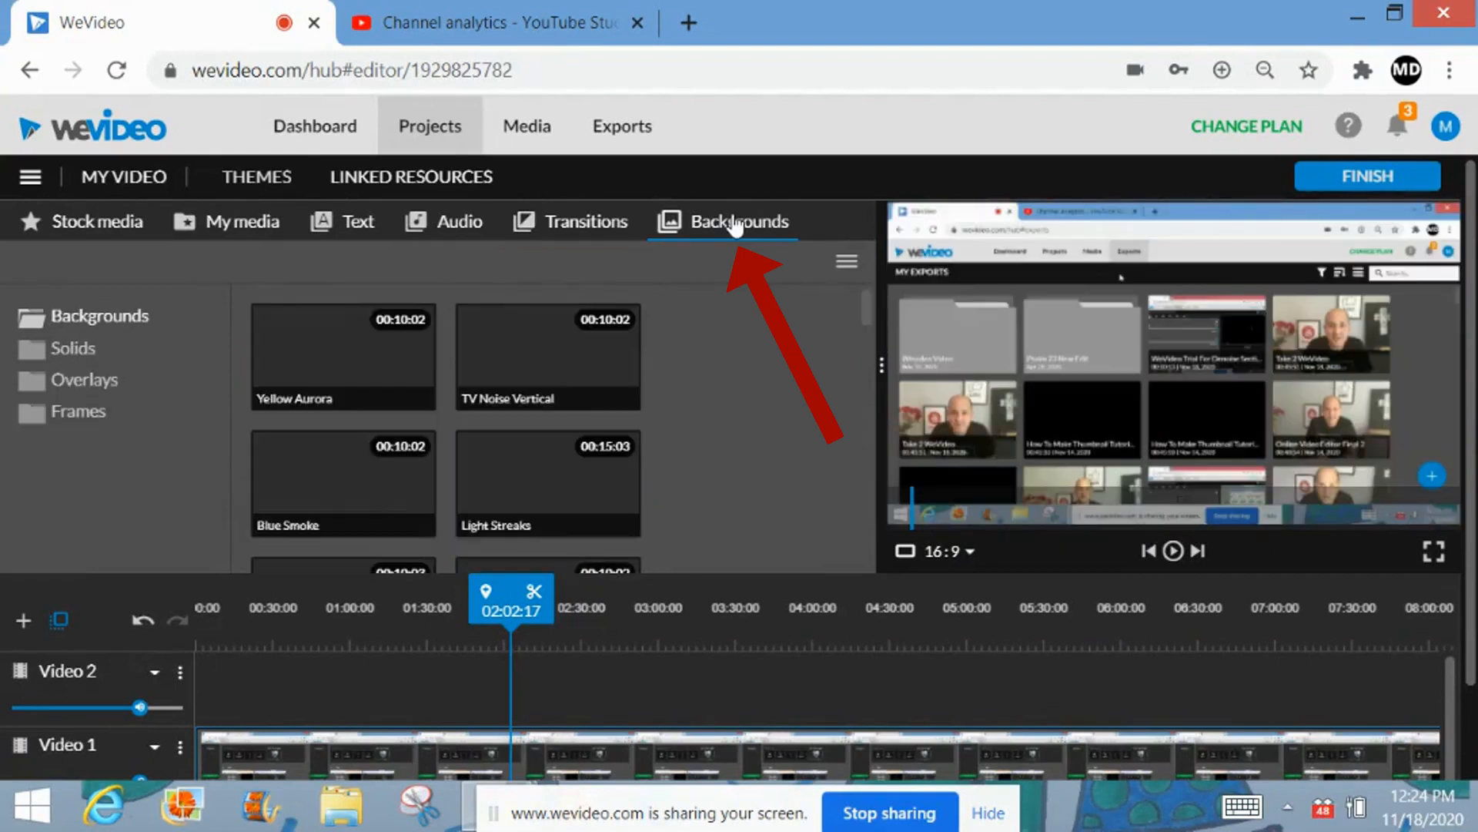
pyautogui.click(514, 477)
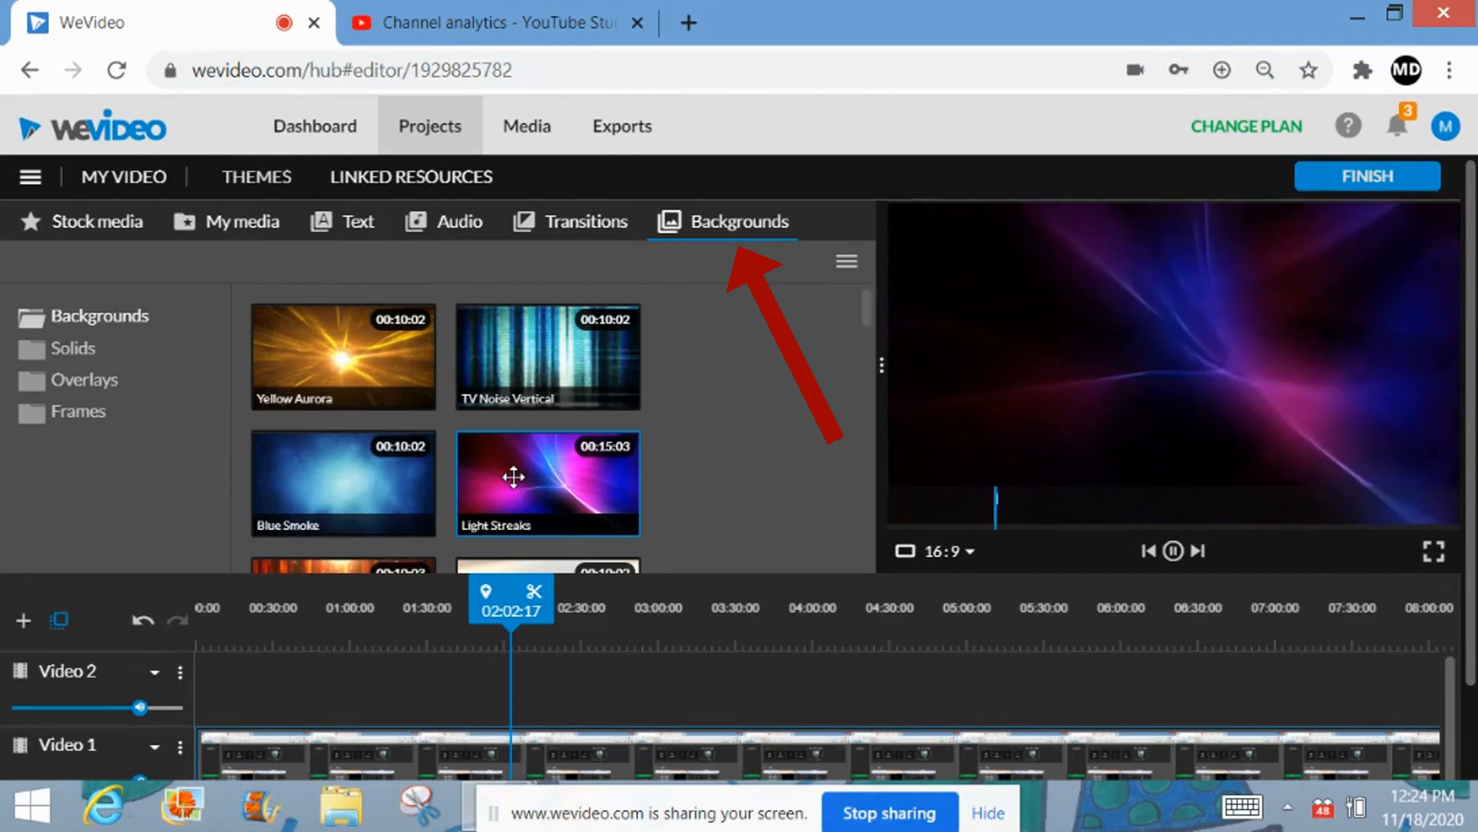
pyautogui.click(362, 387)
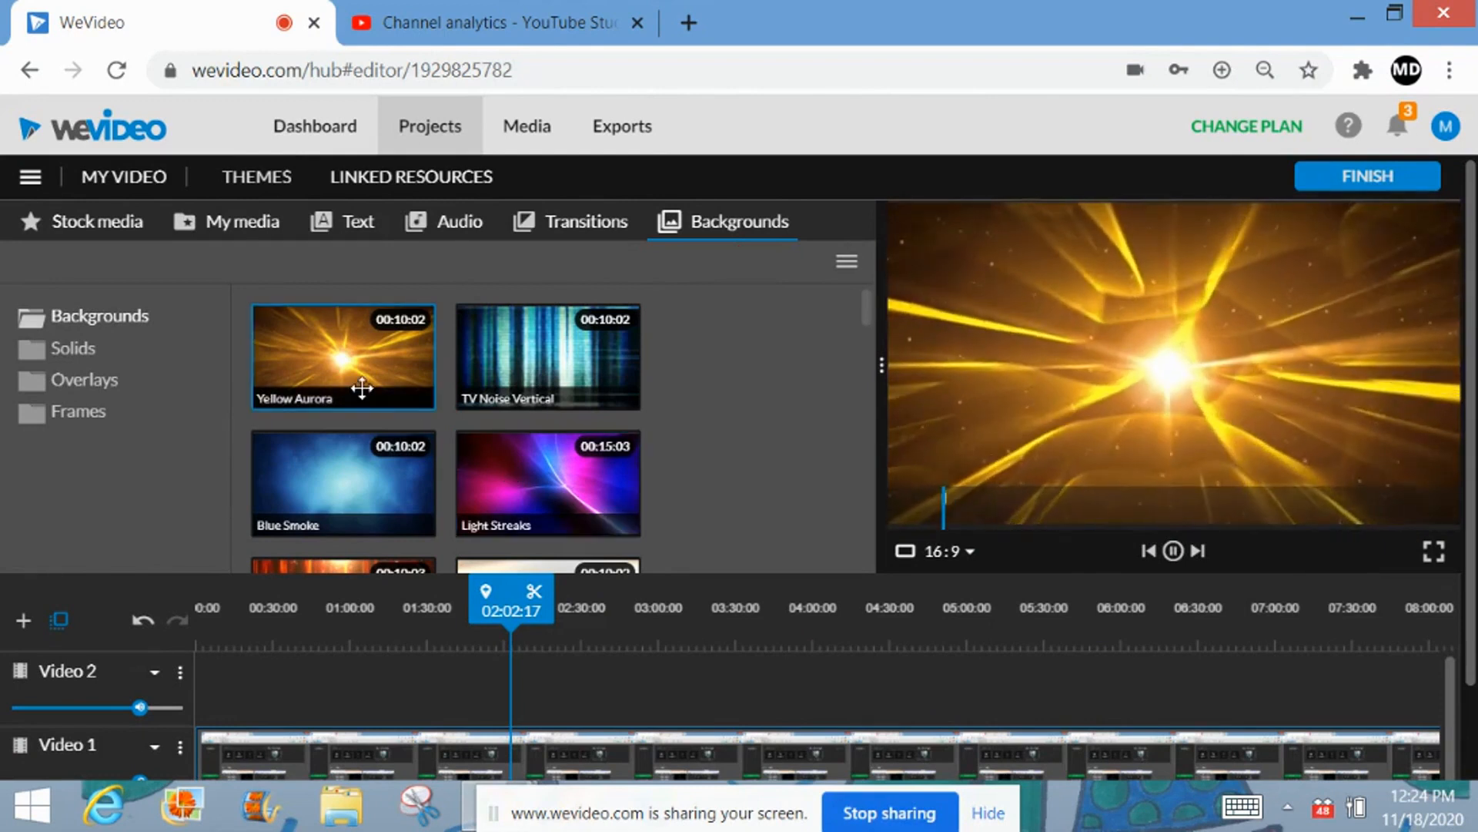
# - Search the stock media videos for "beach" and preview the Blue Water Hitting Sandy clip
pyautogui.click(117, 229)
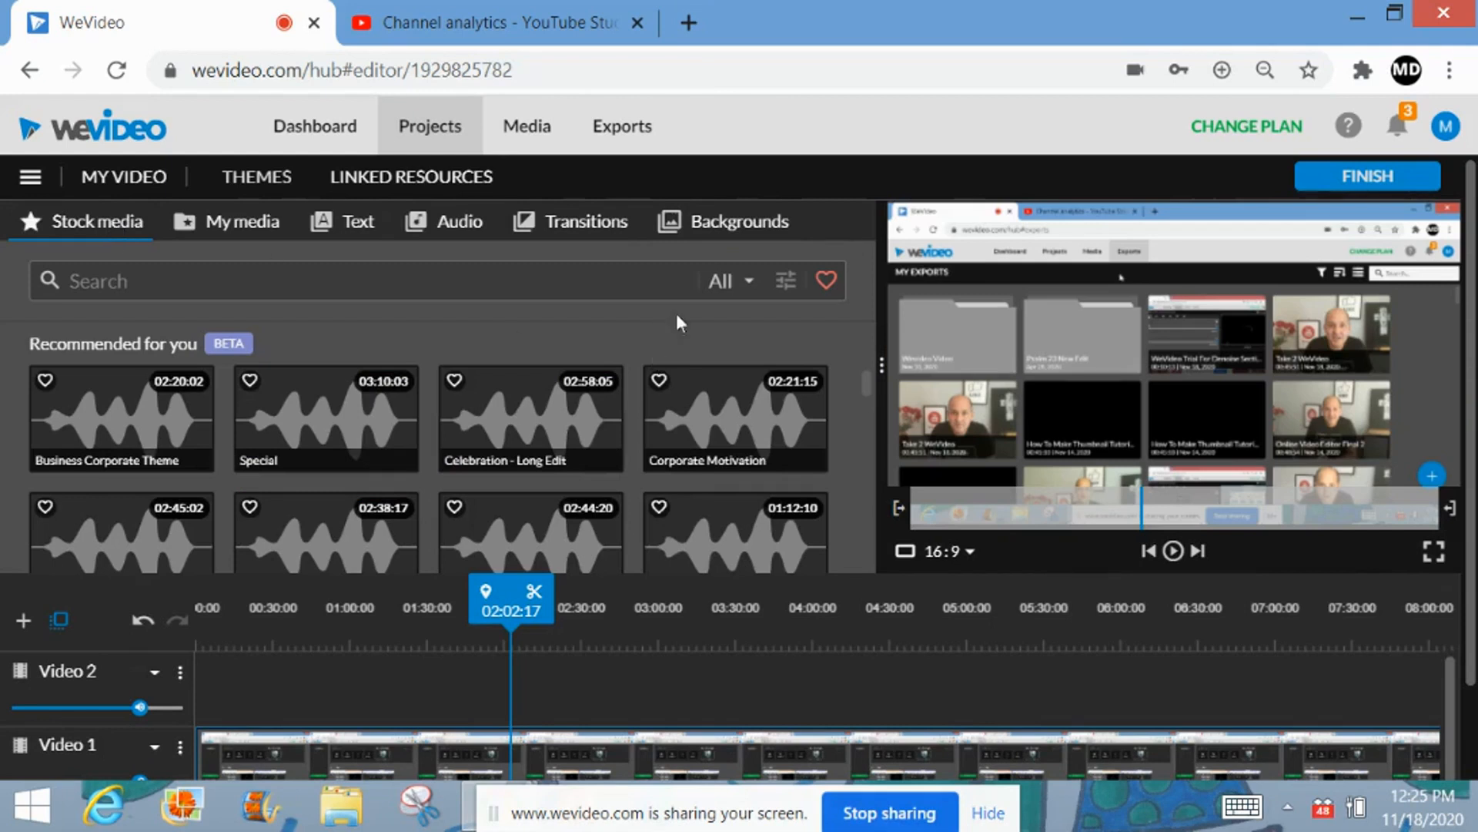
pyautogui.click(744, 287)
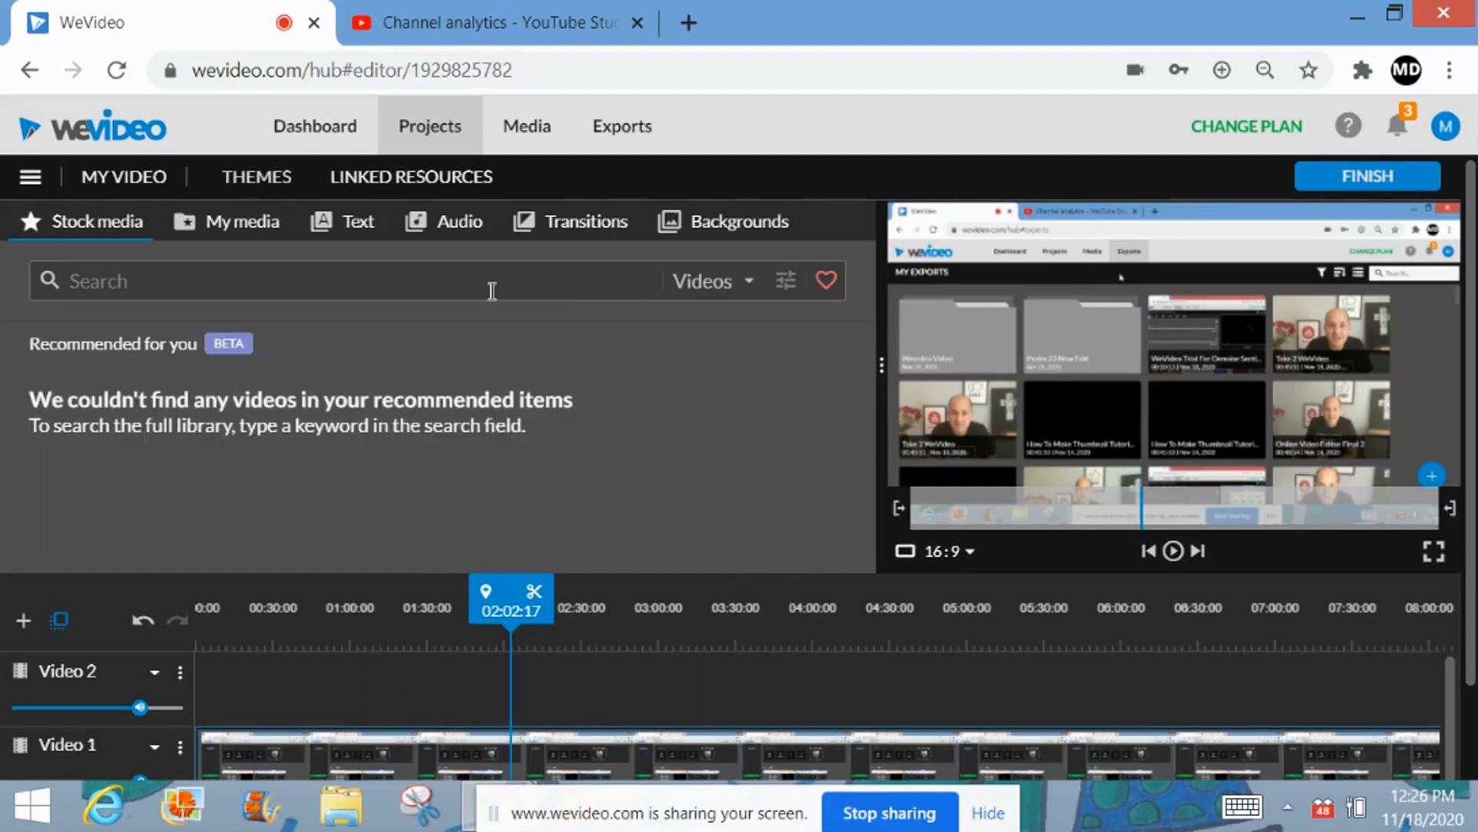
pyautogui.click(492, 290)
pyautogui.write('beach')
pyautogui.press('Return')
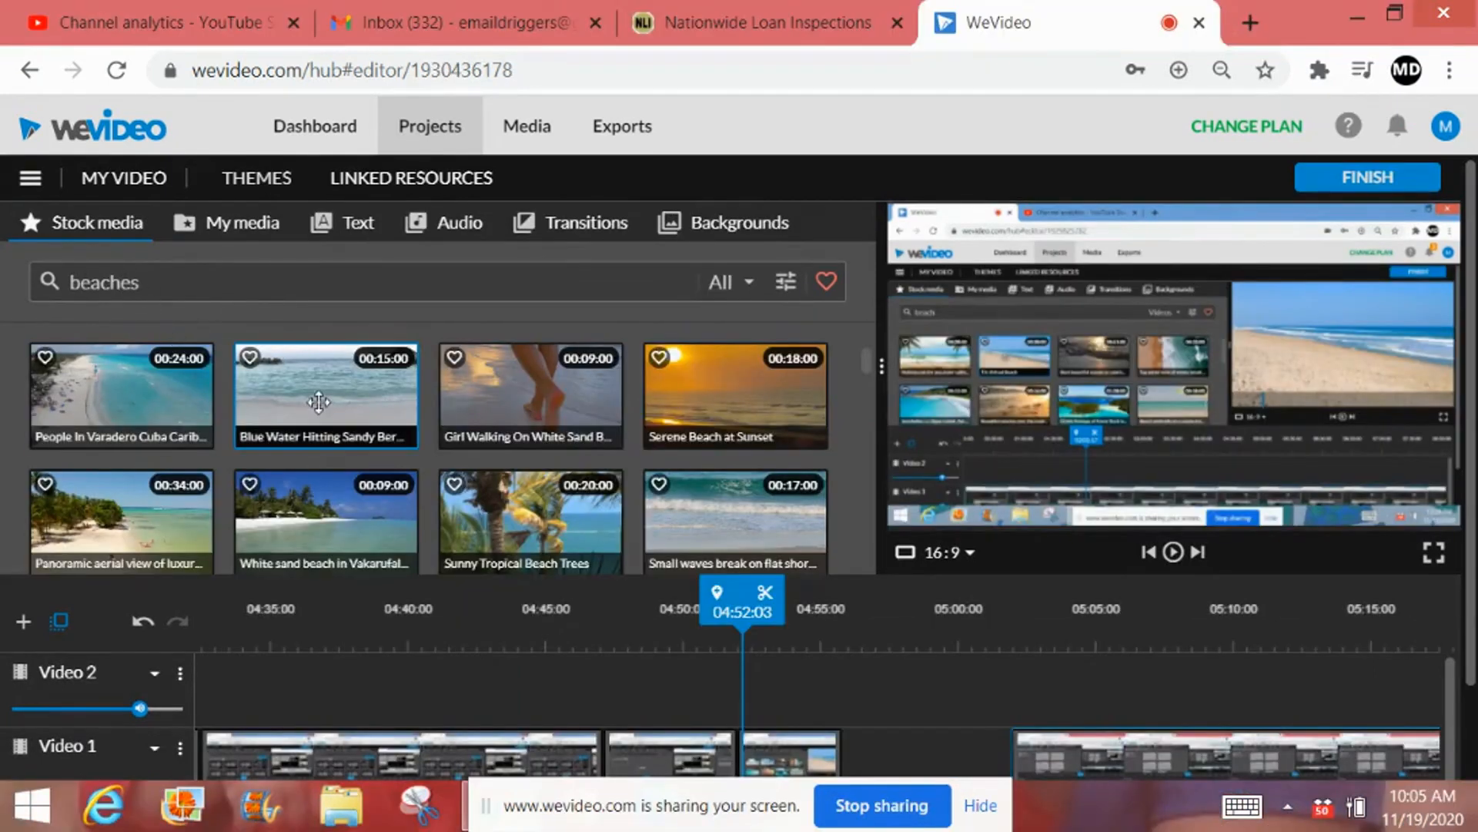
pyautogui.click(322, 393)
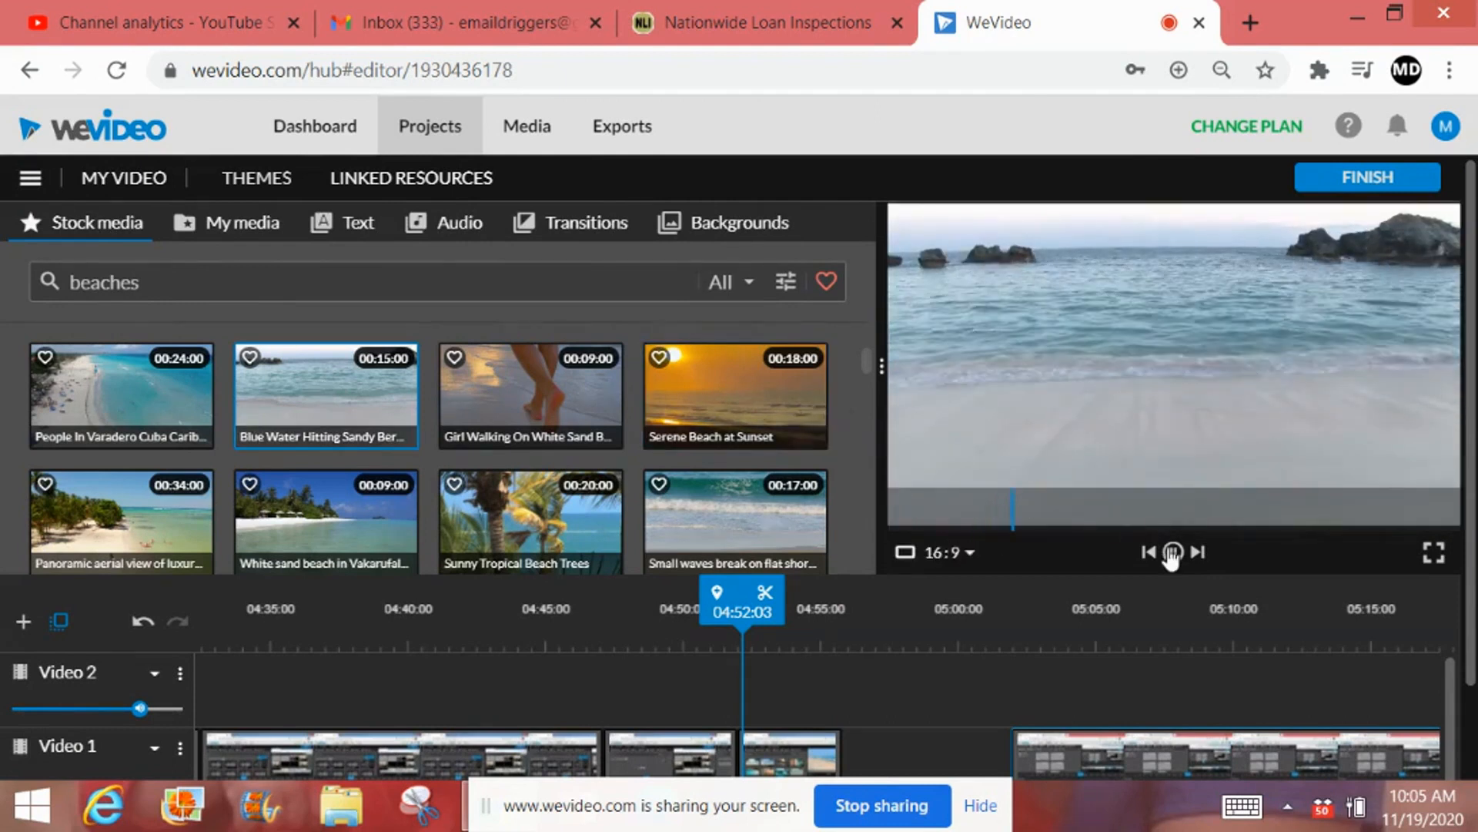
pyautogui.click(1173, 552)
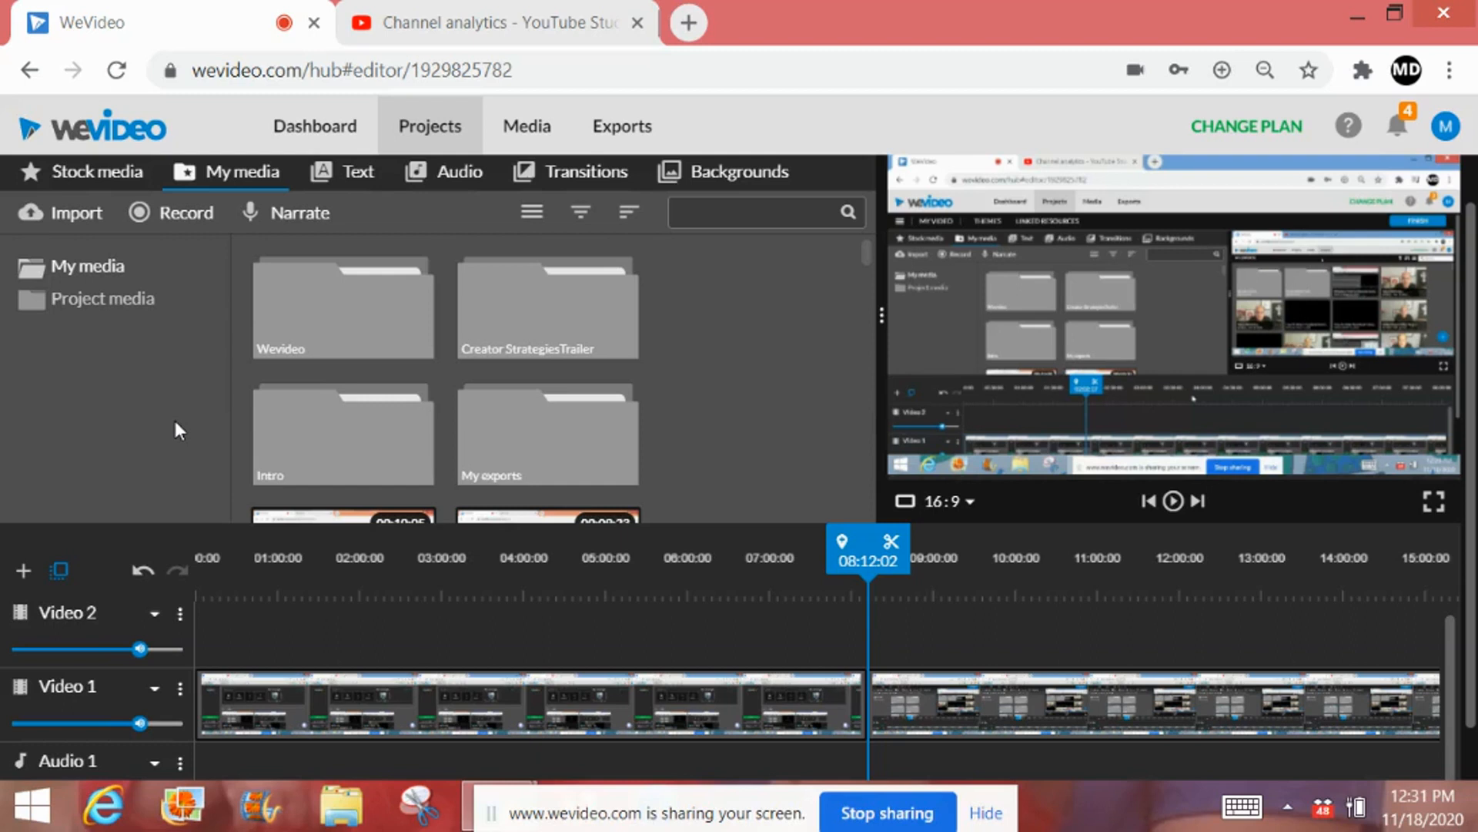
# - Insert the IMG_2008[1] clip at the start of the Video 1 track, pushing the existing clips along
pyautogui.scroll(-1, 174, 420)
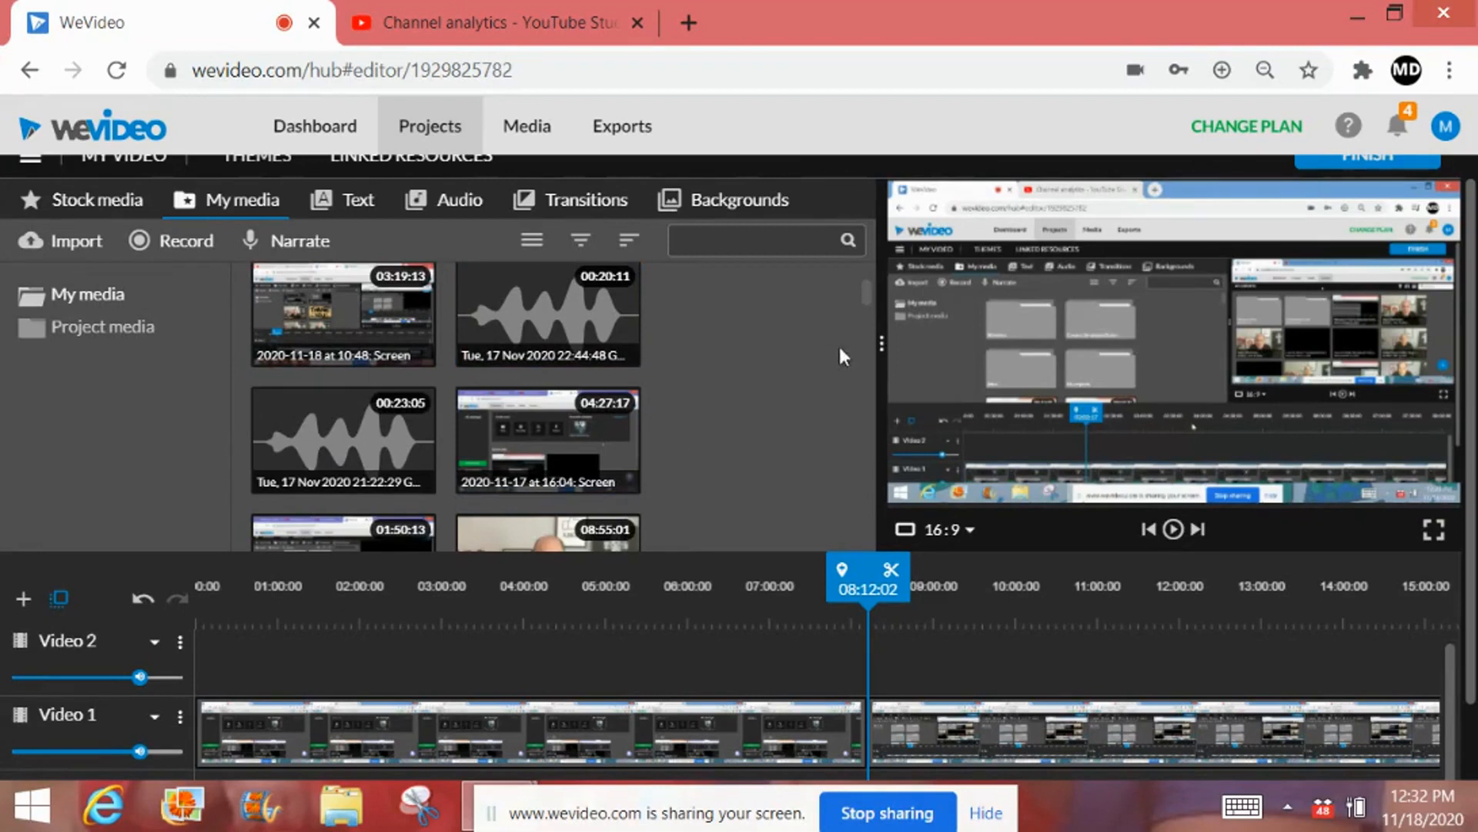
pyautogui.scroll(-2, 548, 387)
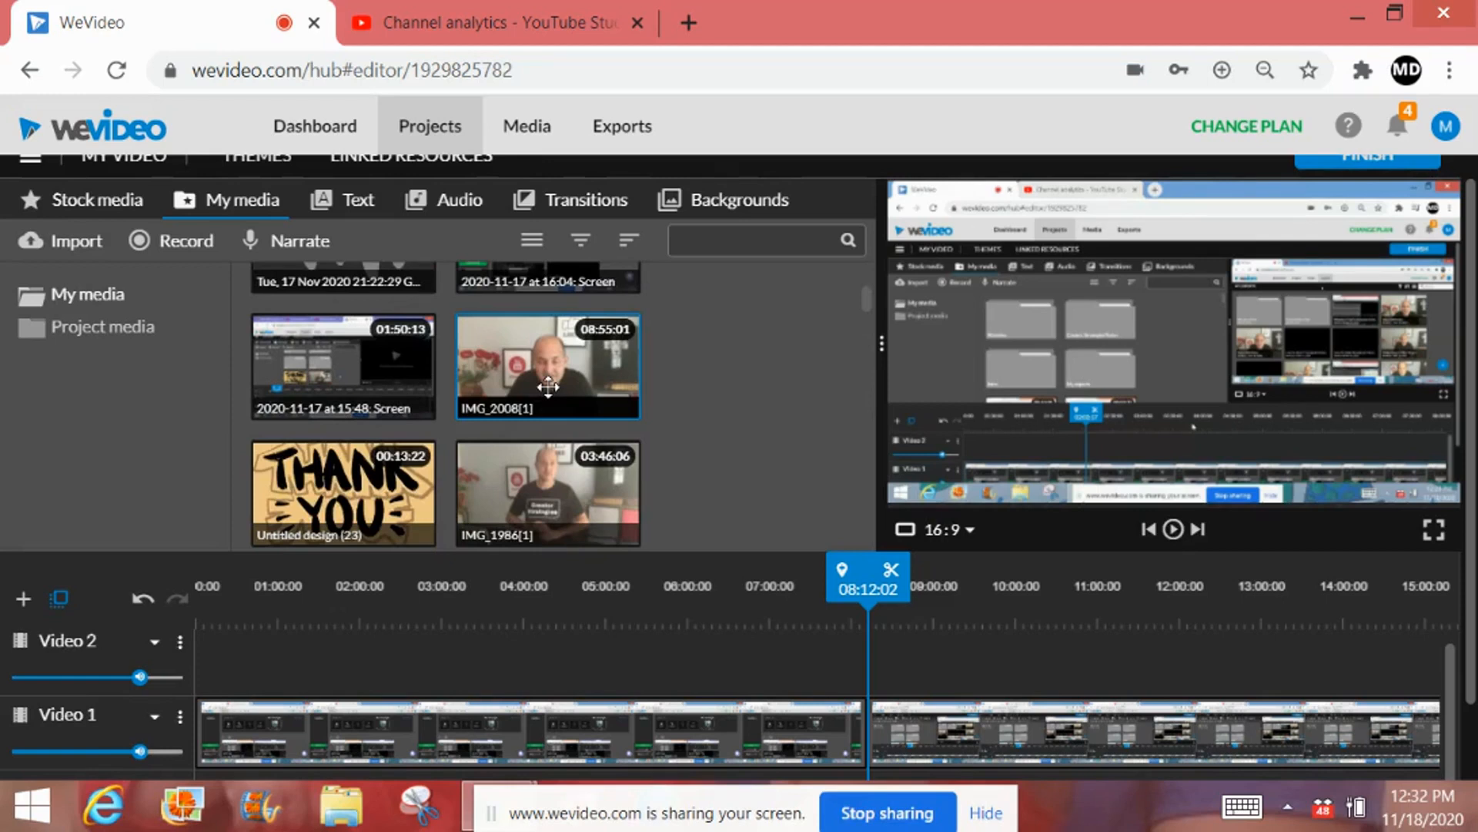
pyautogui.moveTo(549, 387)
pyautogui.mouseDown()
pyautogui.moveTo(474, 404)
pyautogui.moveTo(241, 667)
pyautogui.moveTo(238, 717)
pyautogui.mouseUp()
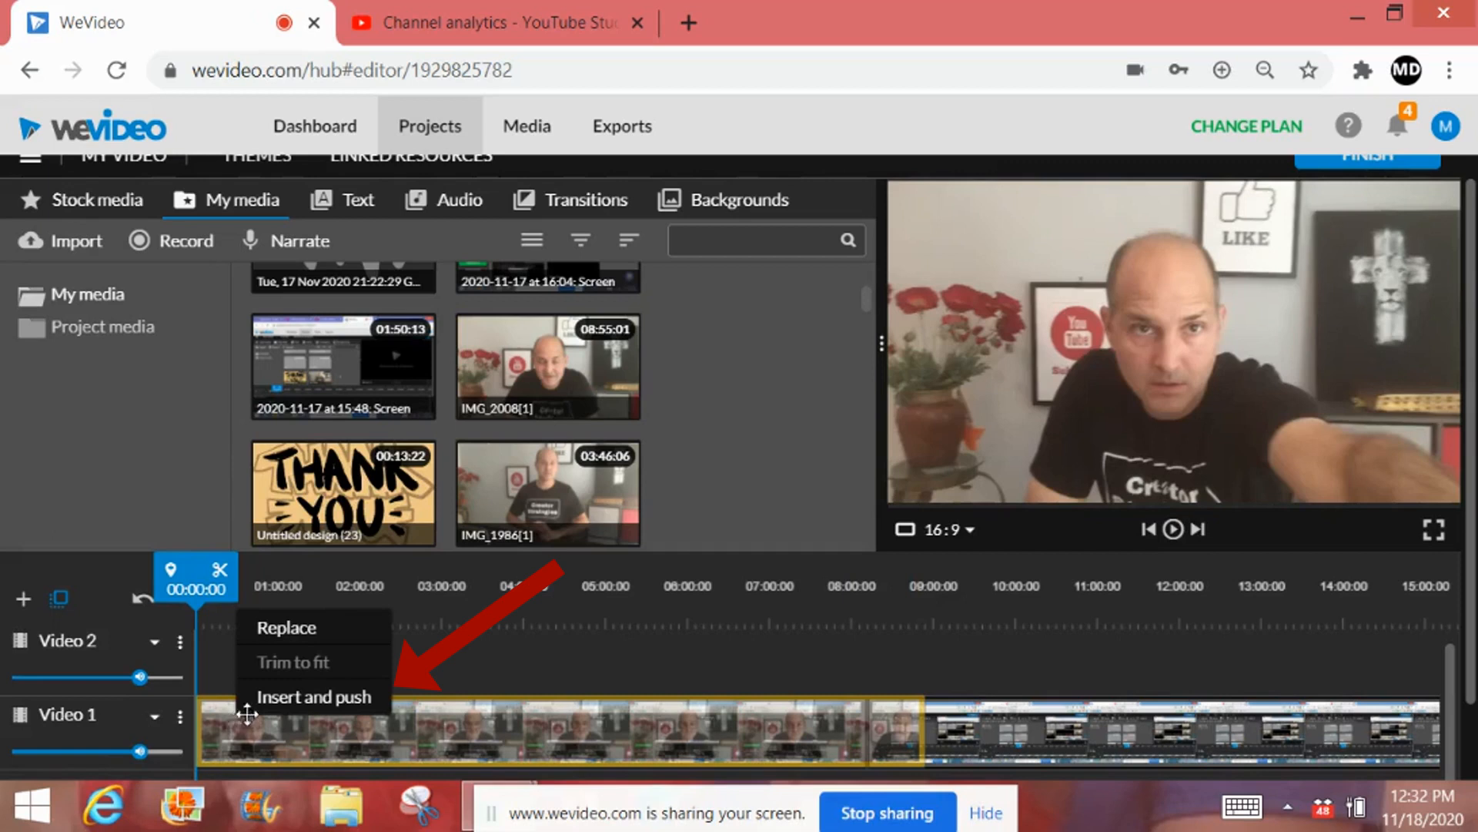
pyautogui.click(306, 698)
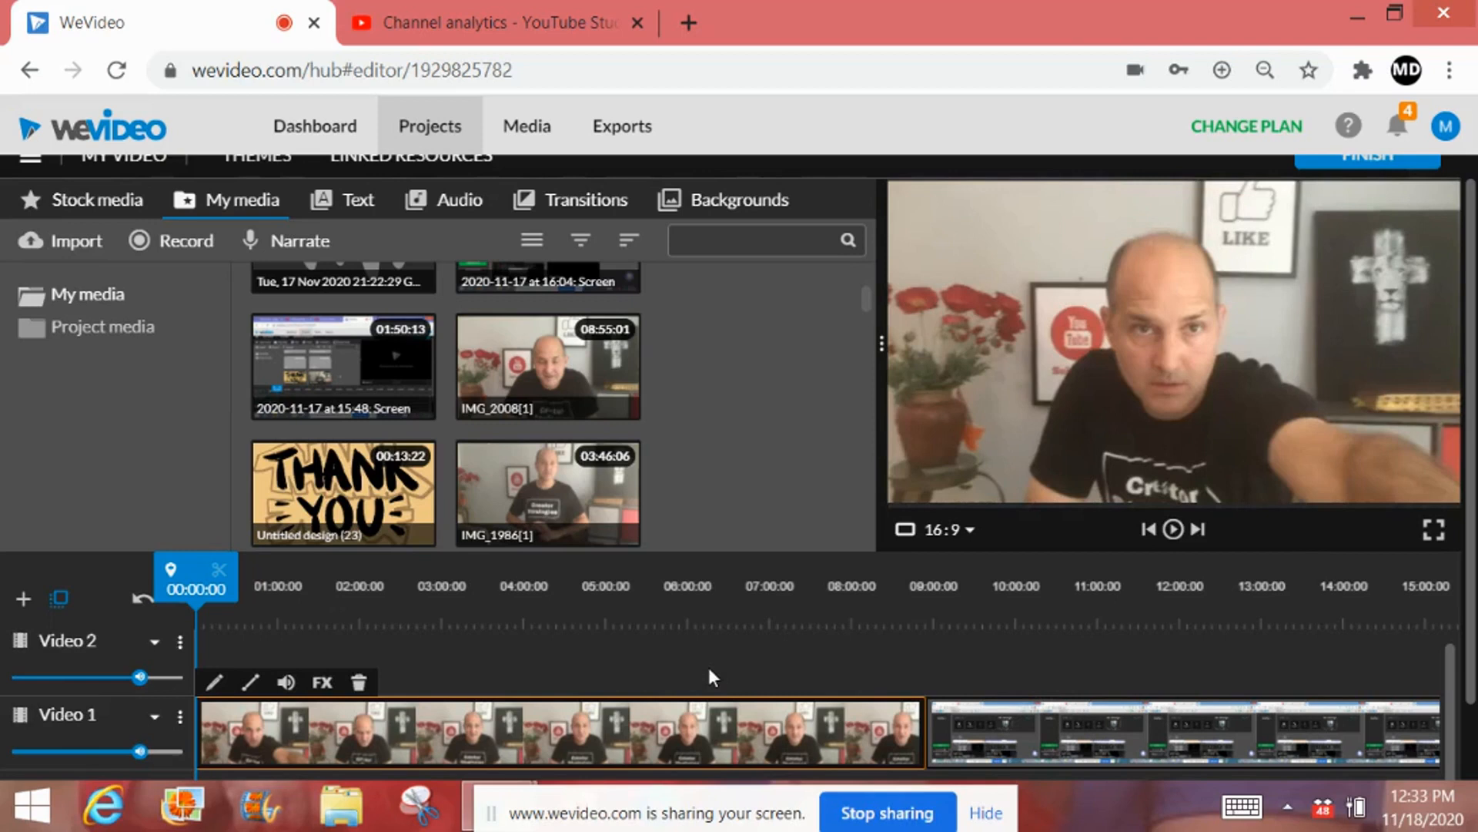
# - Place the Untitled design (23) "Thank You" clip on the Video 2 track at about 02:13
pyautogui.scroll(-1, 211, 548)
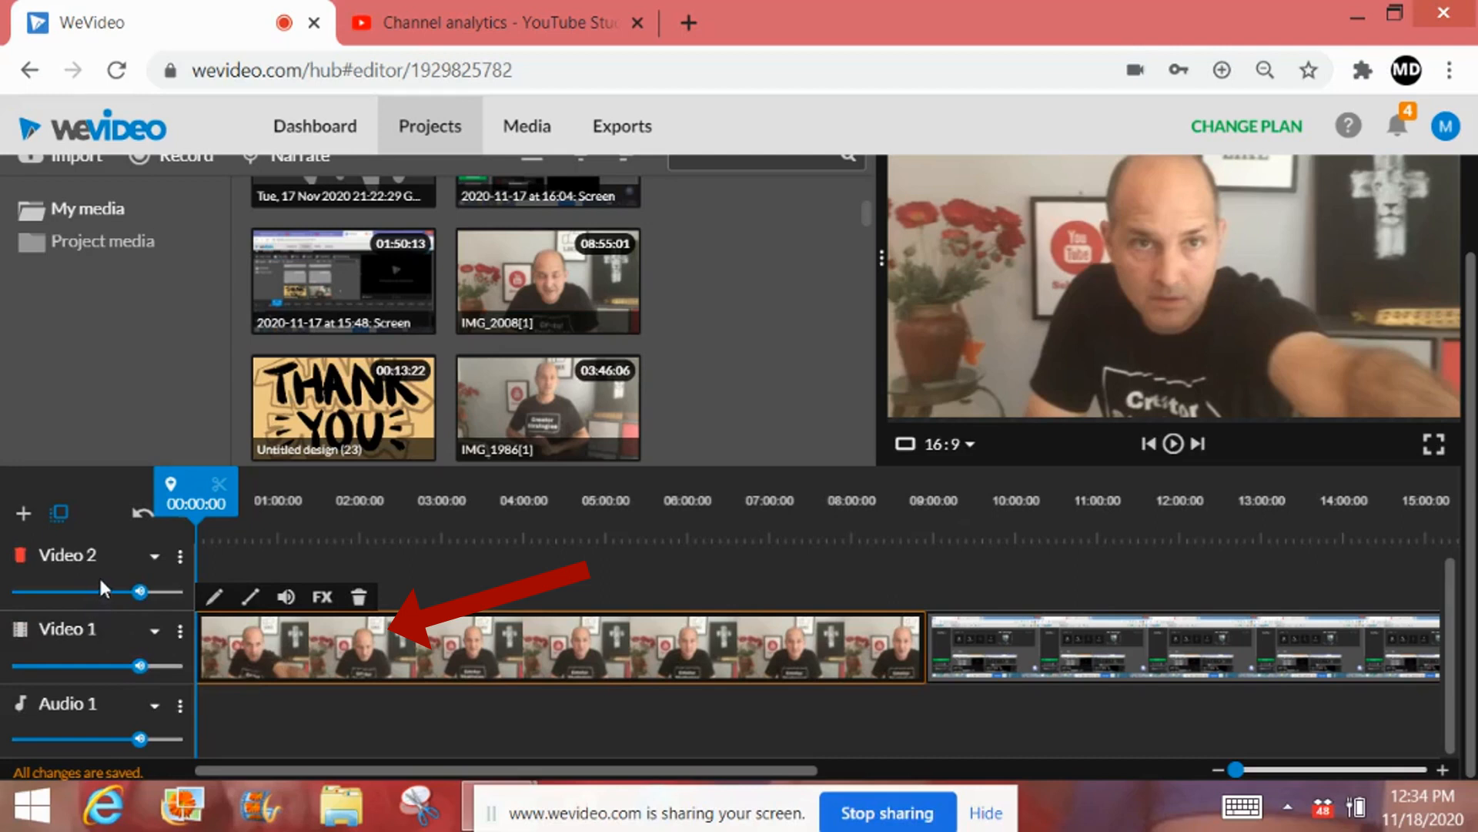
pyautogui.moveTo(352, 416); pyautogui.dragTo(408, 601)
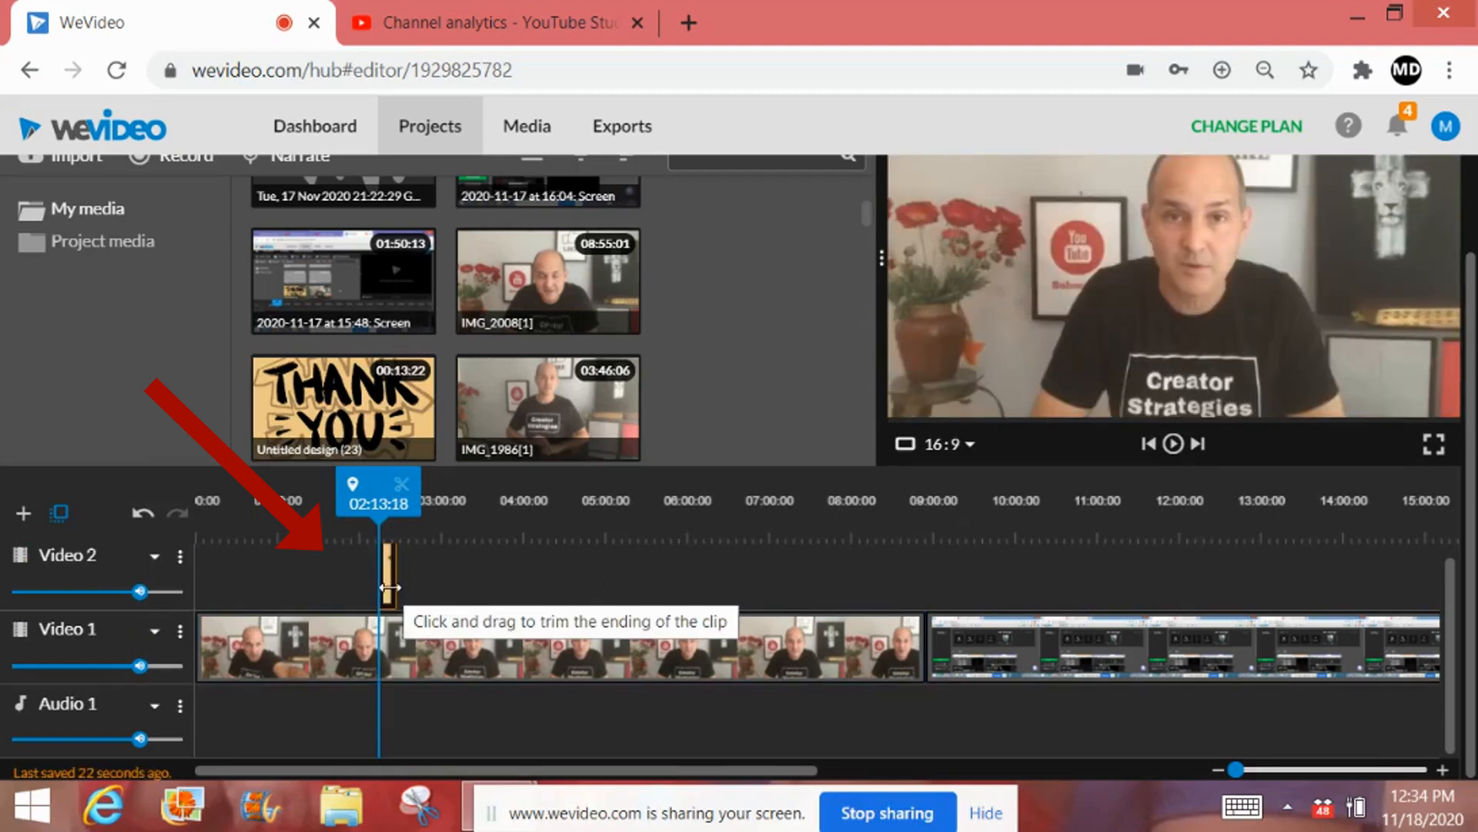
# - Play the timeline from about 02:06 to preview the "Thank You" overlay on Video 2
pyautogui.moveTo(385, 514); pyautogui.dragTo(375, 514)
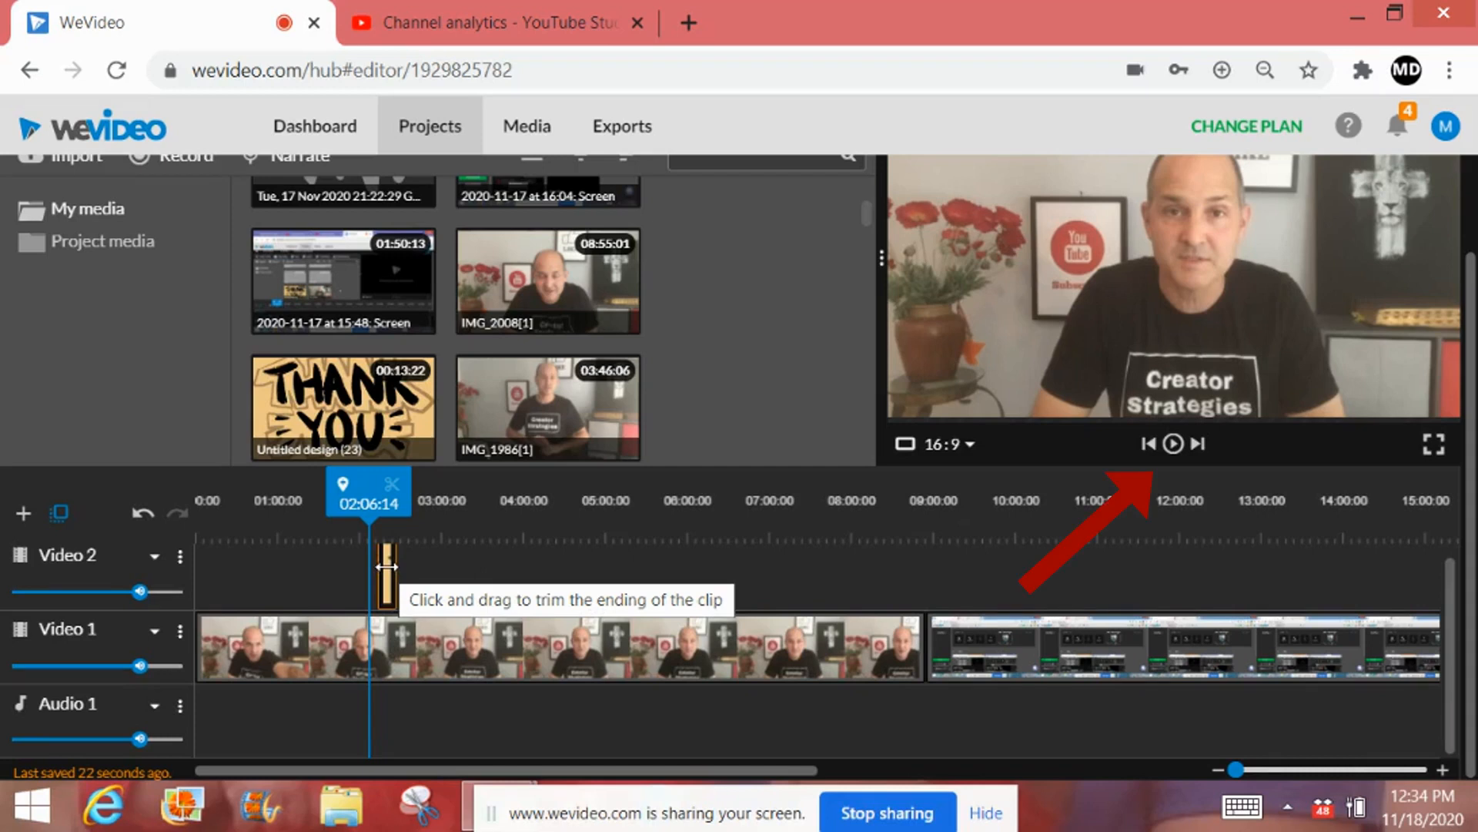
pyautogui.click(1173, 444)
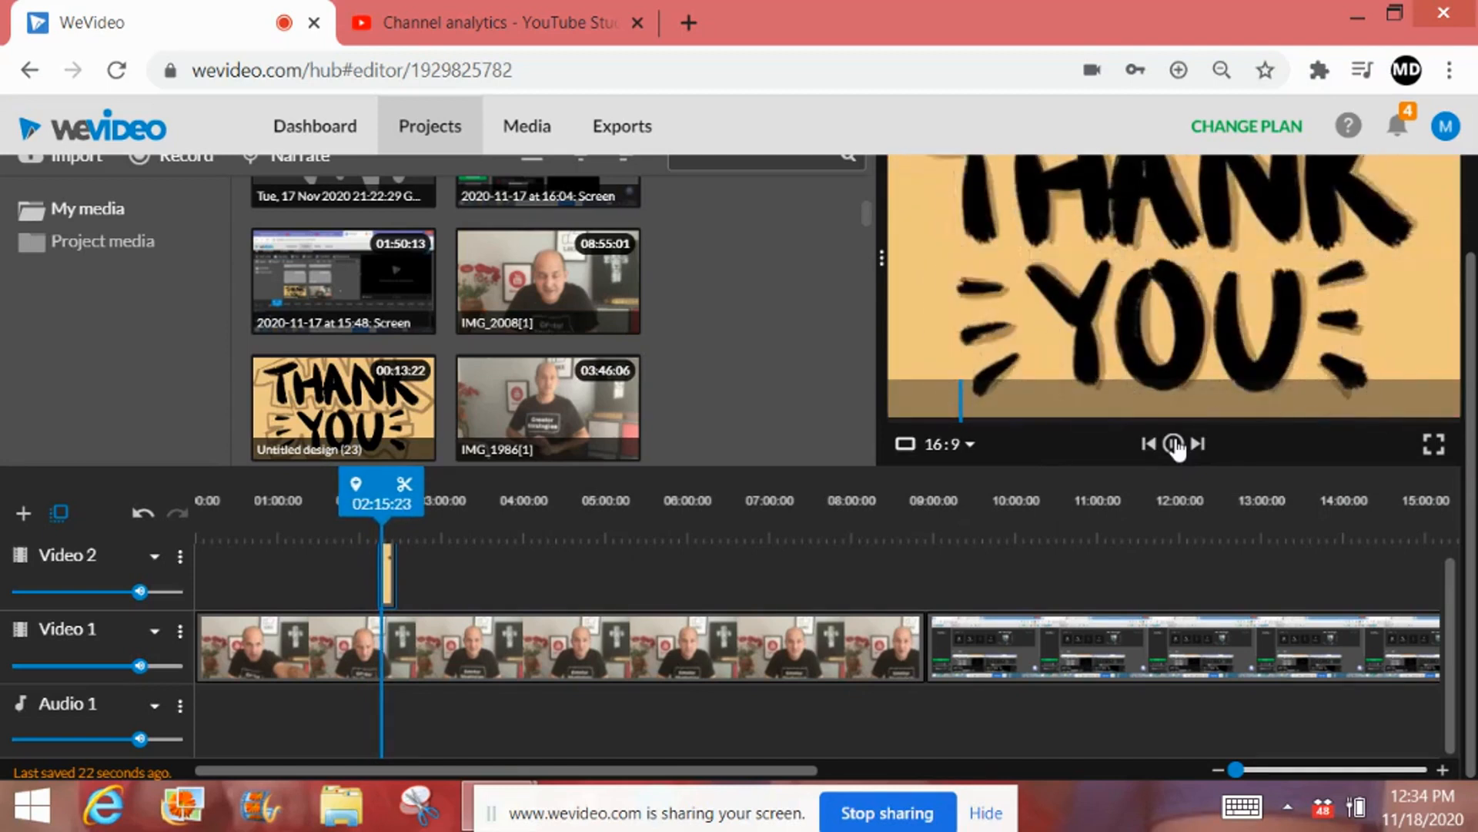
pyautogui.click(1174, 444)
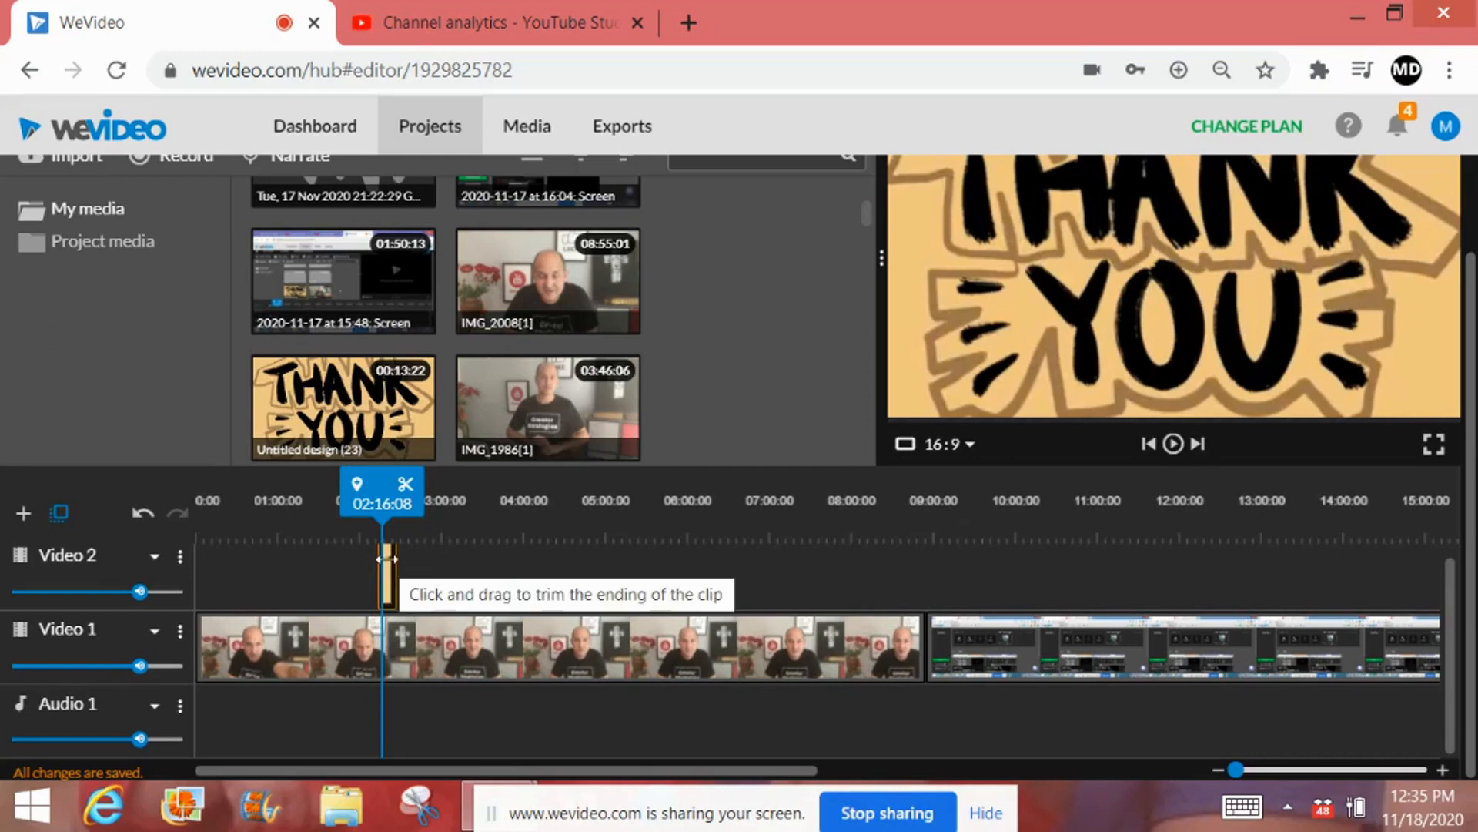
# - Add another video track named Video 3 to the timeline
pyautogui.scroll(1, 1473, 585)
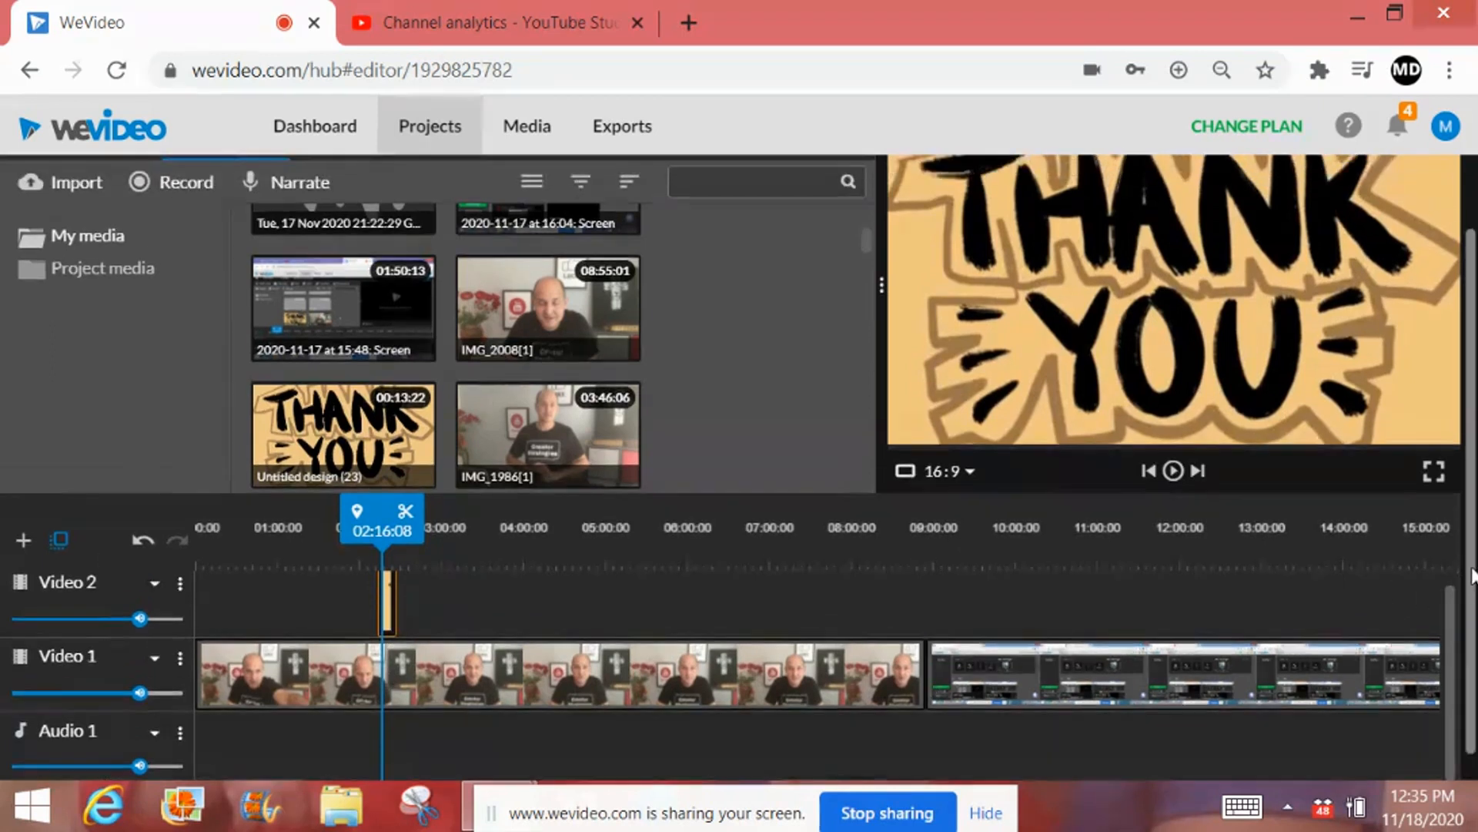
pyautogui.scroll(1, 1449, 585)
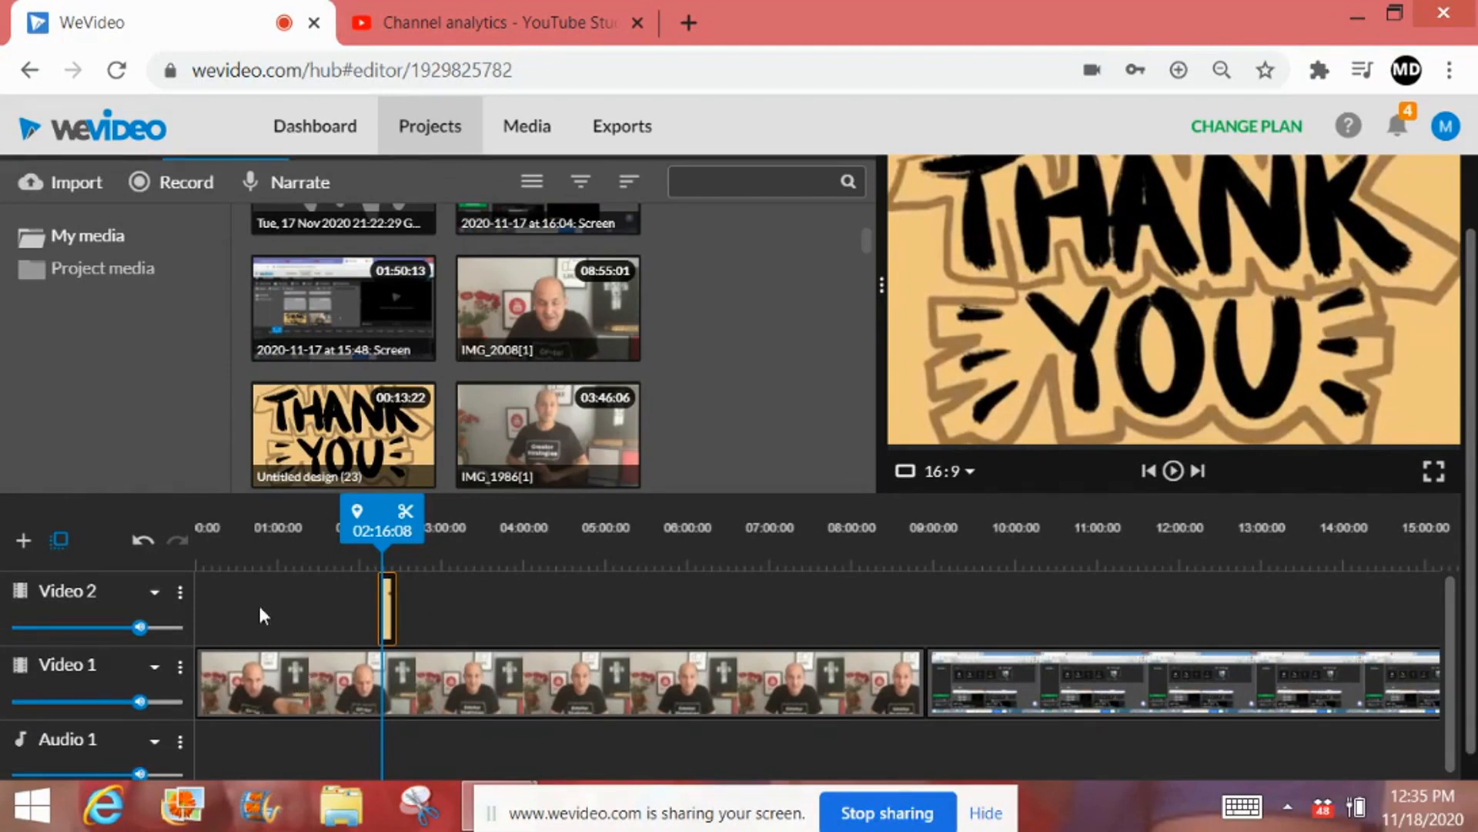
pyautogui.click(24, 541)
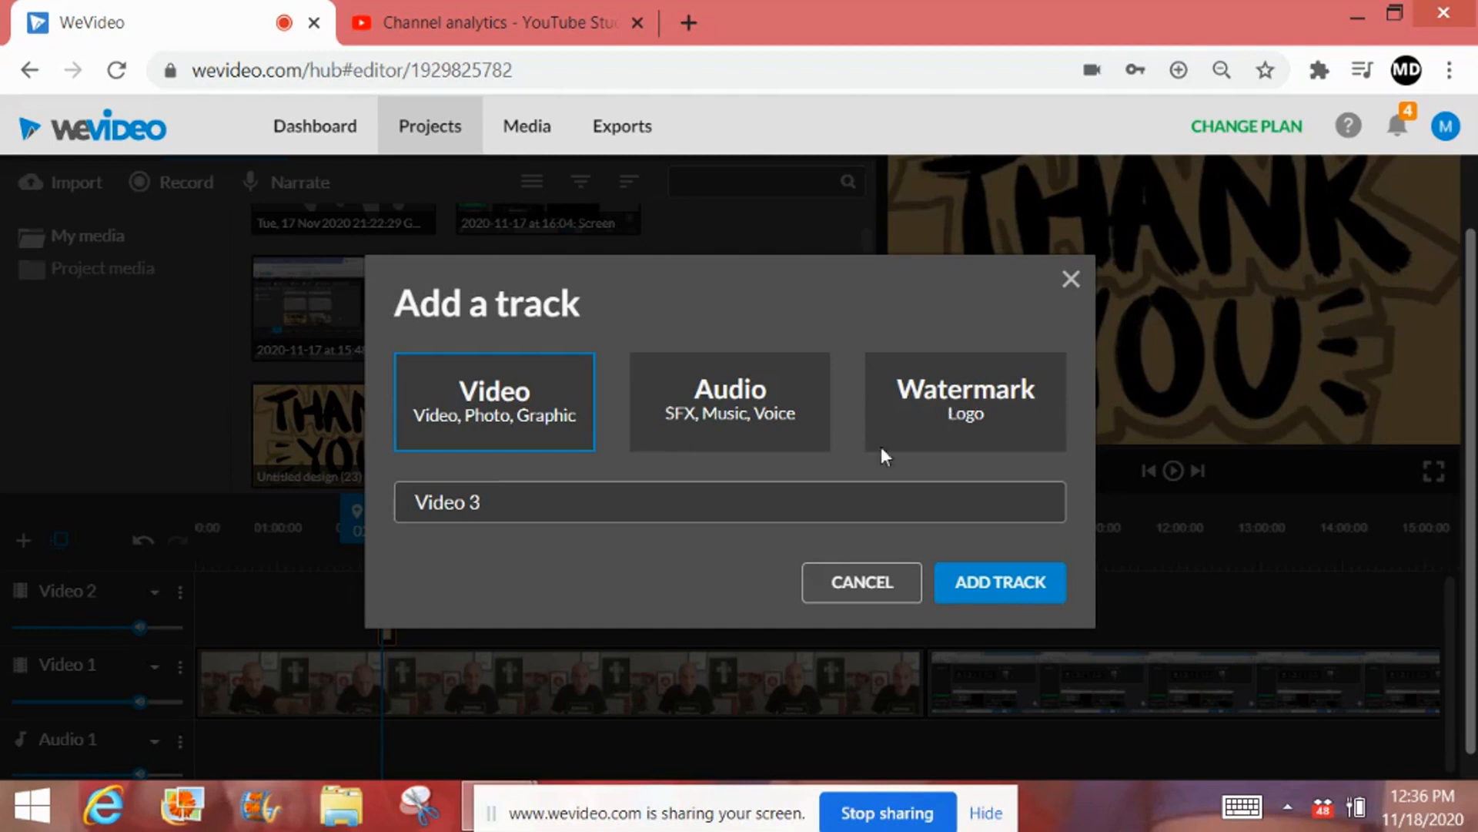
pyautogui.click(981, 580)
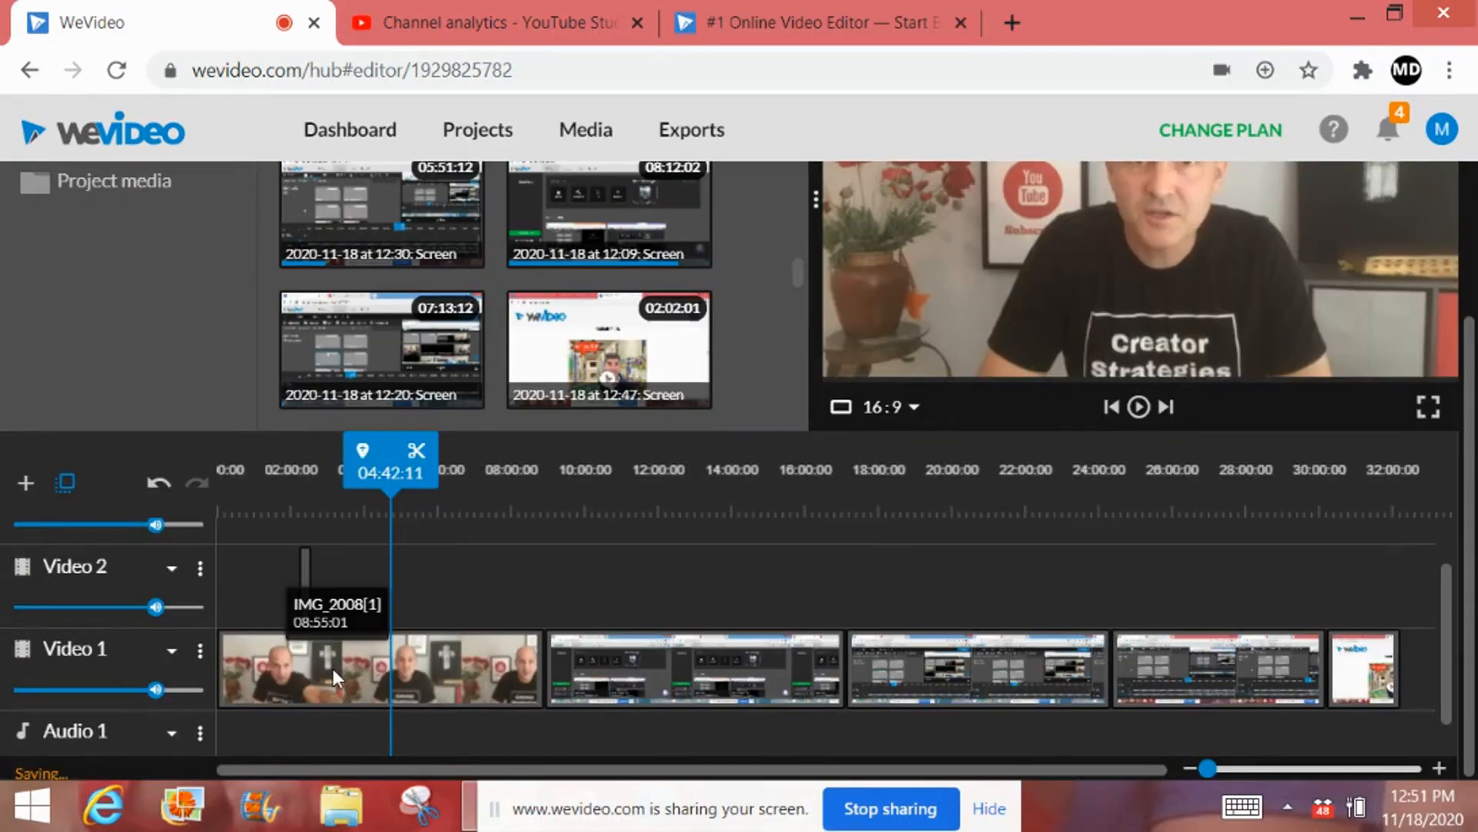
# - Open the IMG_2008[1] clip on the Video 1 track for editing at its transform settings
pyautogui.click(251, 667)
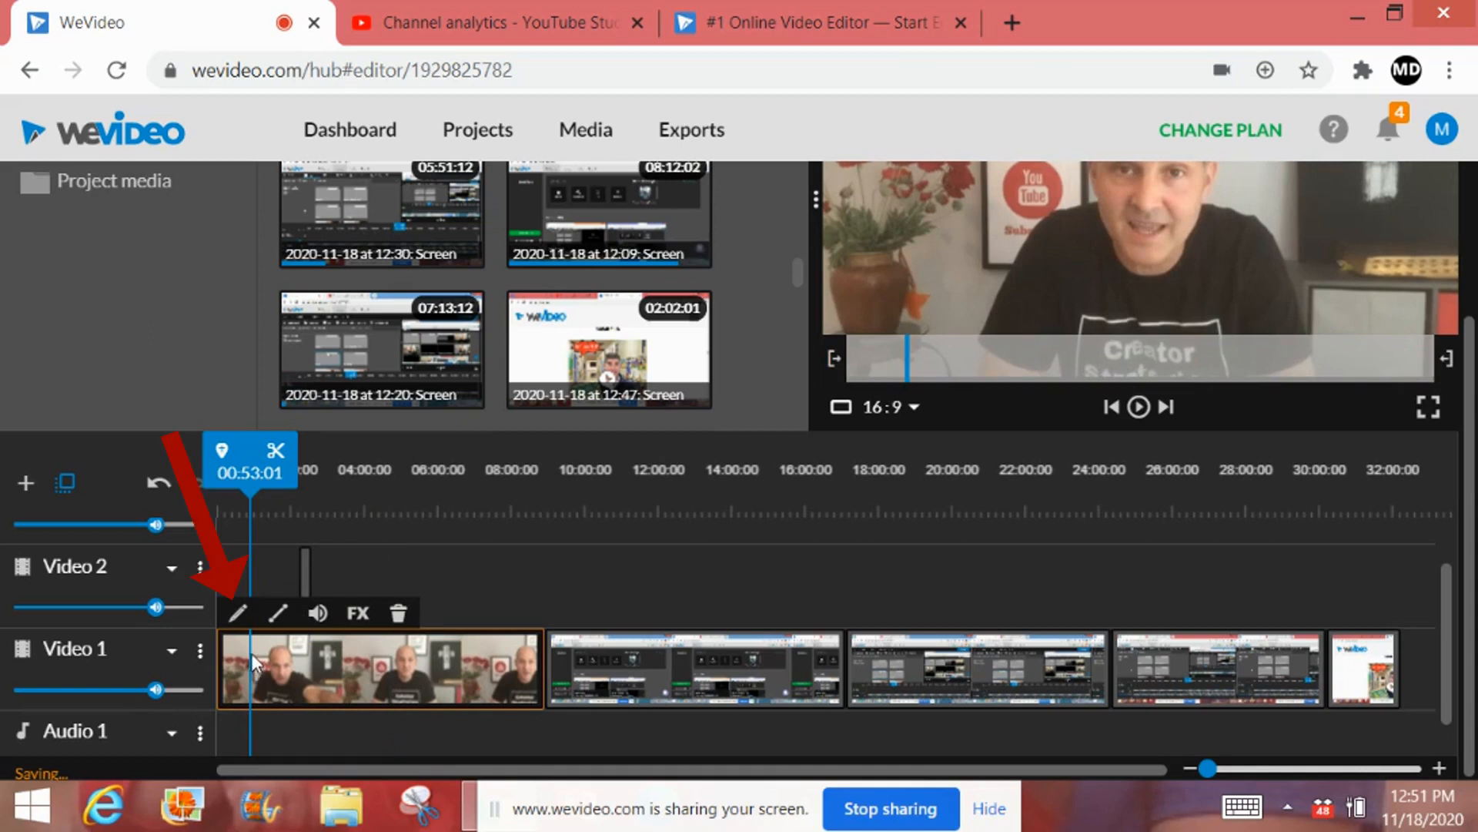
pyautogui.click(239, 615)
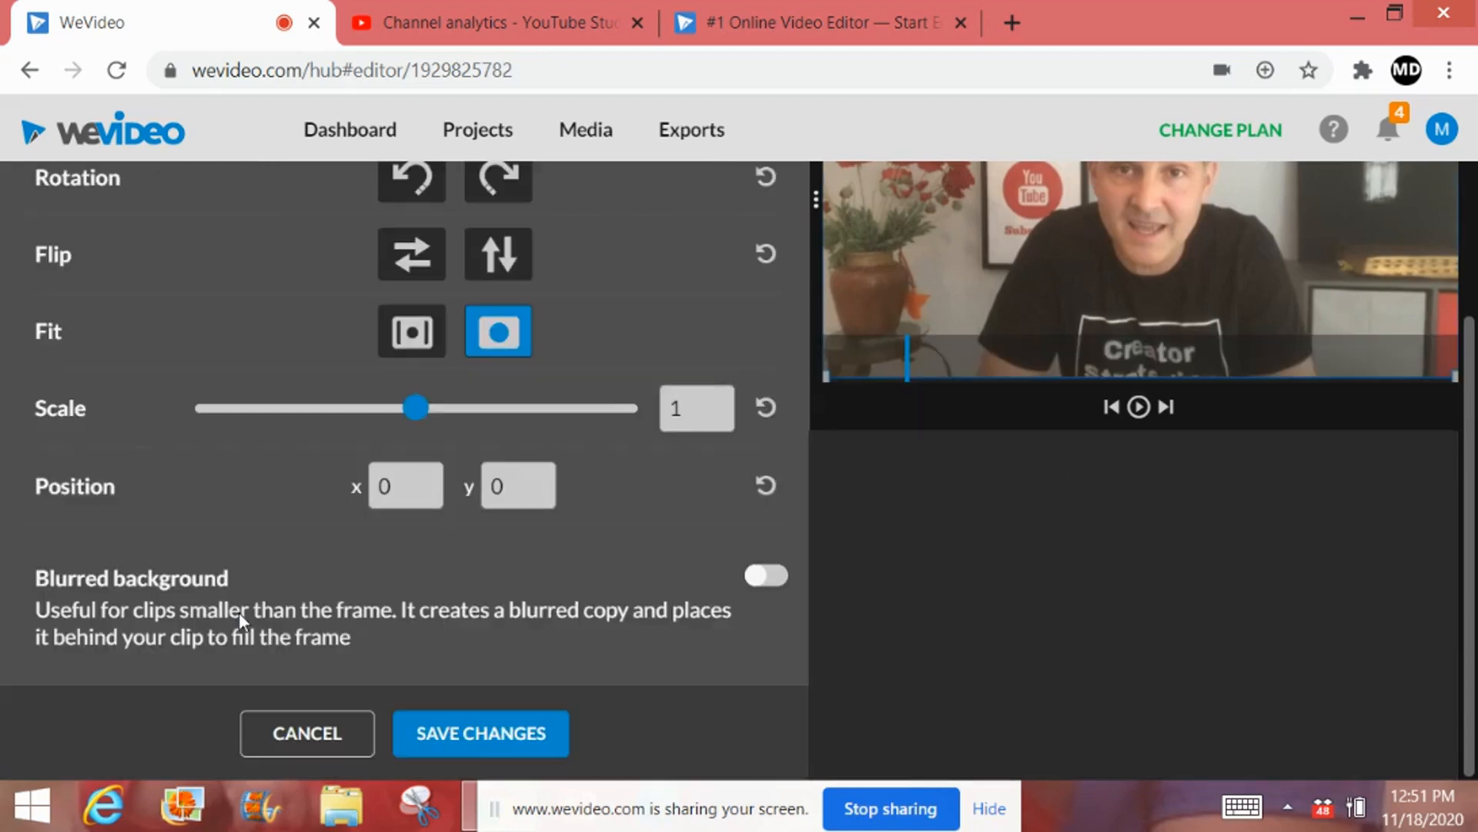
pyautogui.scroll(2, 738, 581)
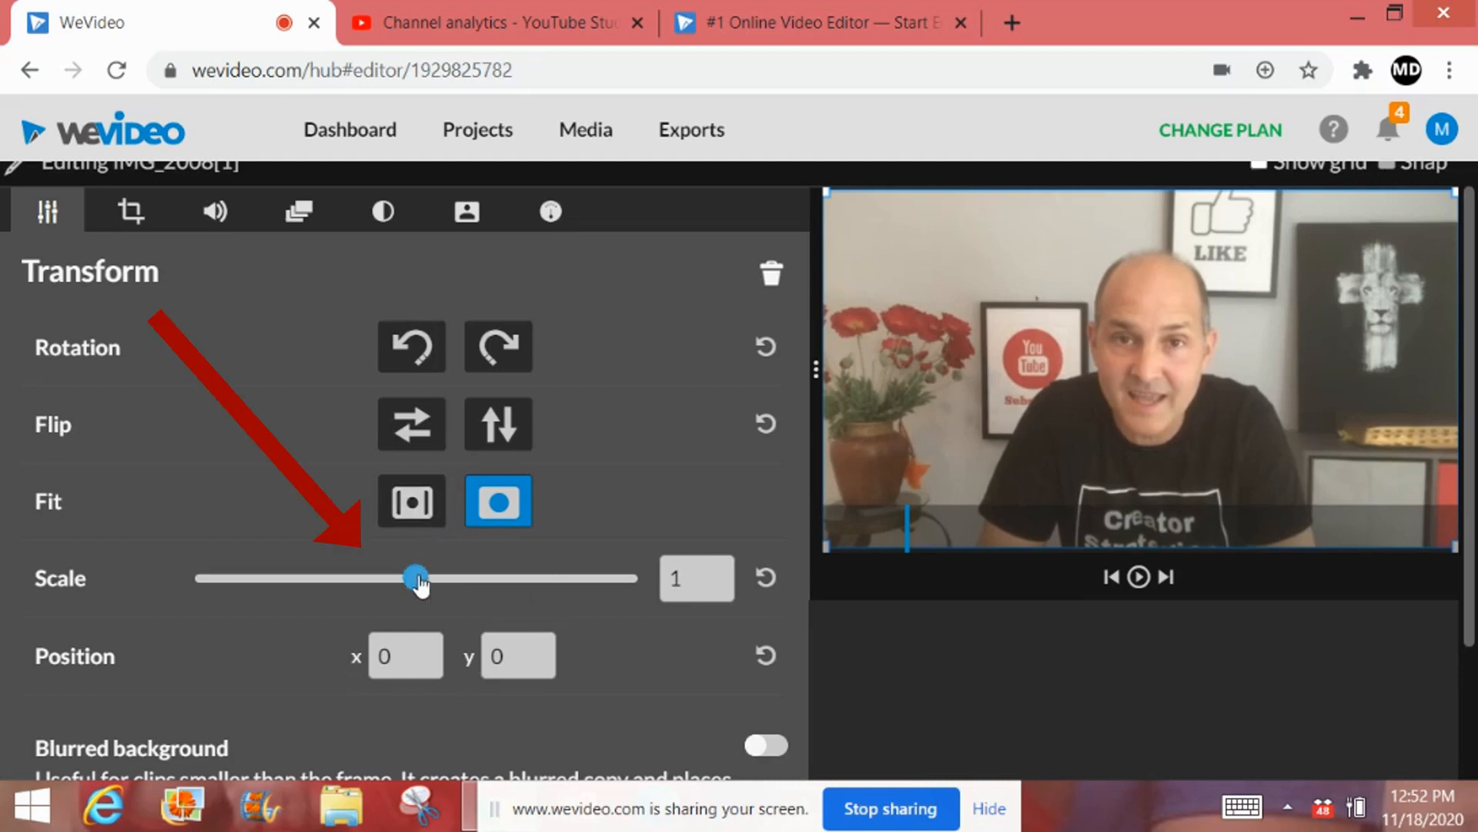
# - Try the clip's scale at 2 and at 0.58 with a blurred background, and return the scale to 1
pyautogui.moveTo(398, 585); pyautogui.dragTo(321, 583)
pyautogui.click(474, 584)
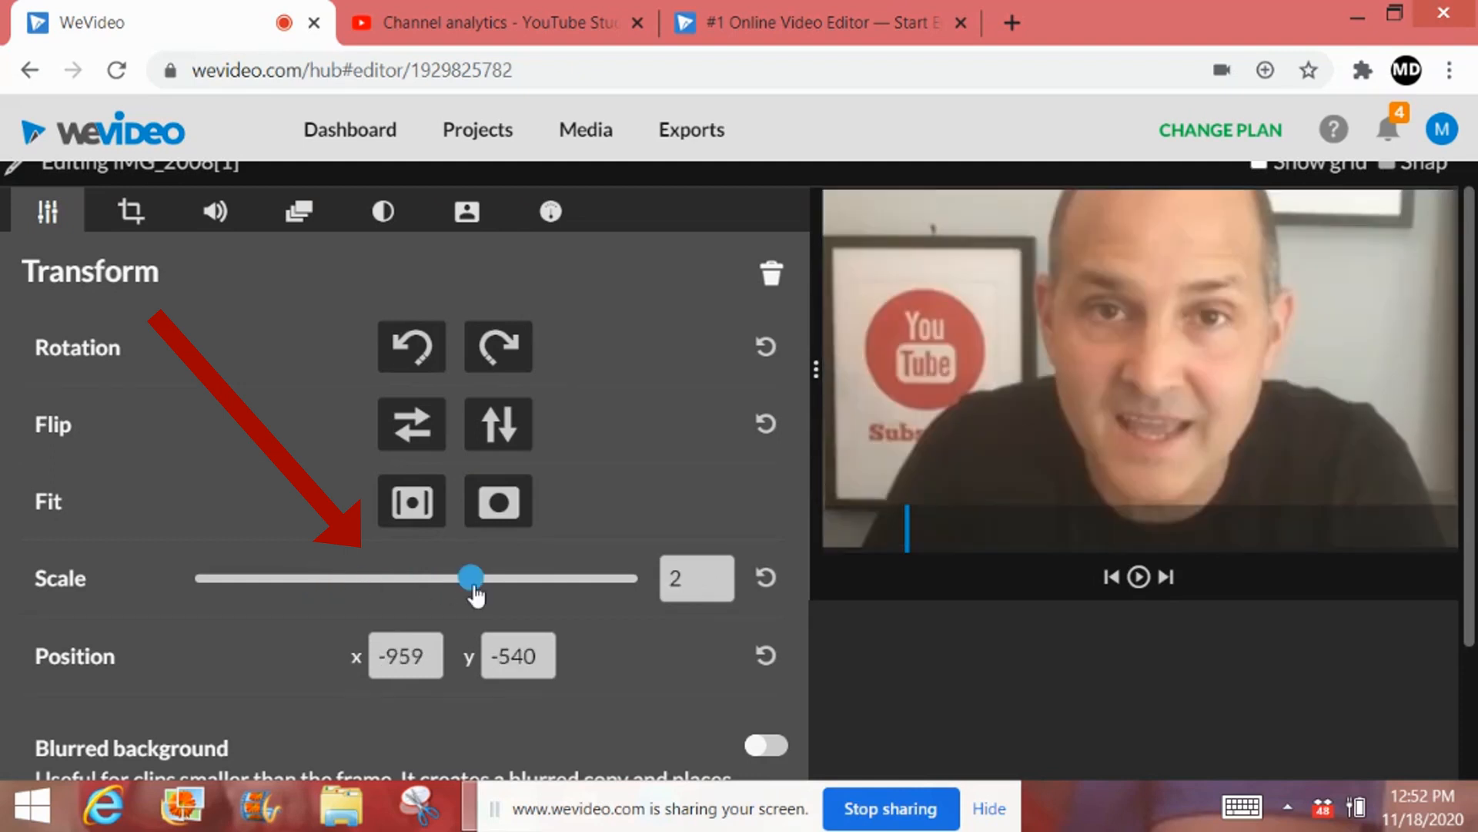
pyautogui.moveTo(474, 586); pyautogui.dragTo(327, 585)
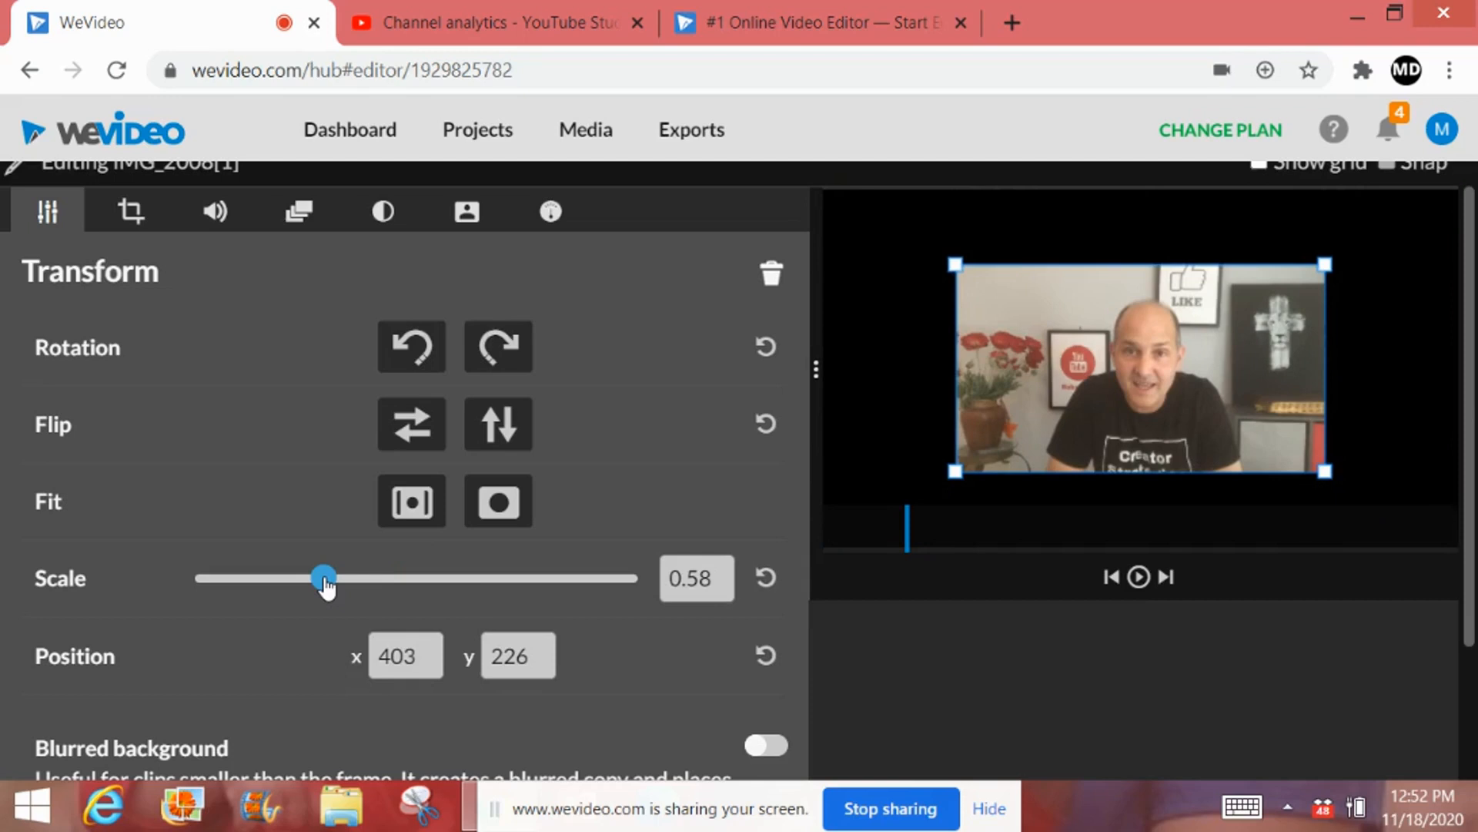
pyautogui.click(767, 746)
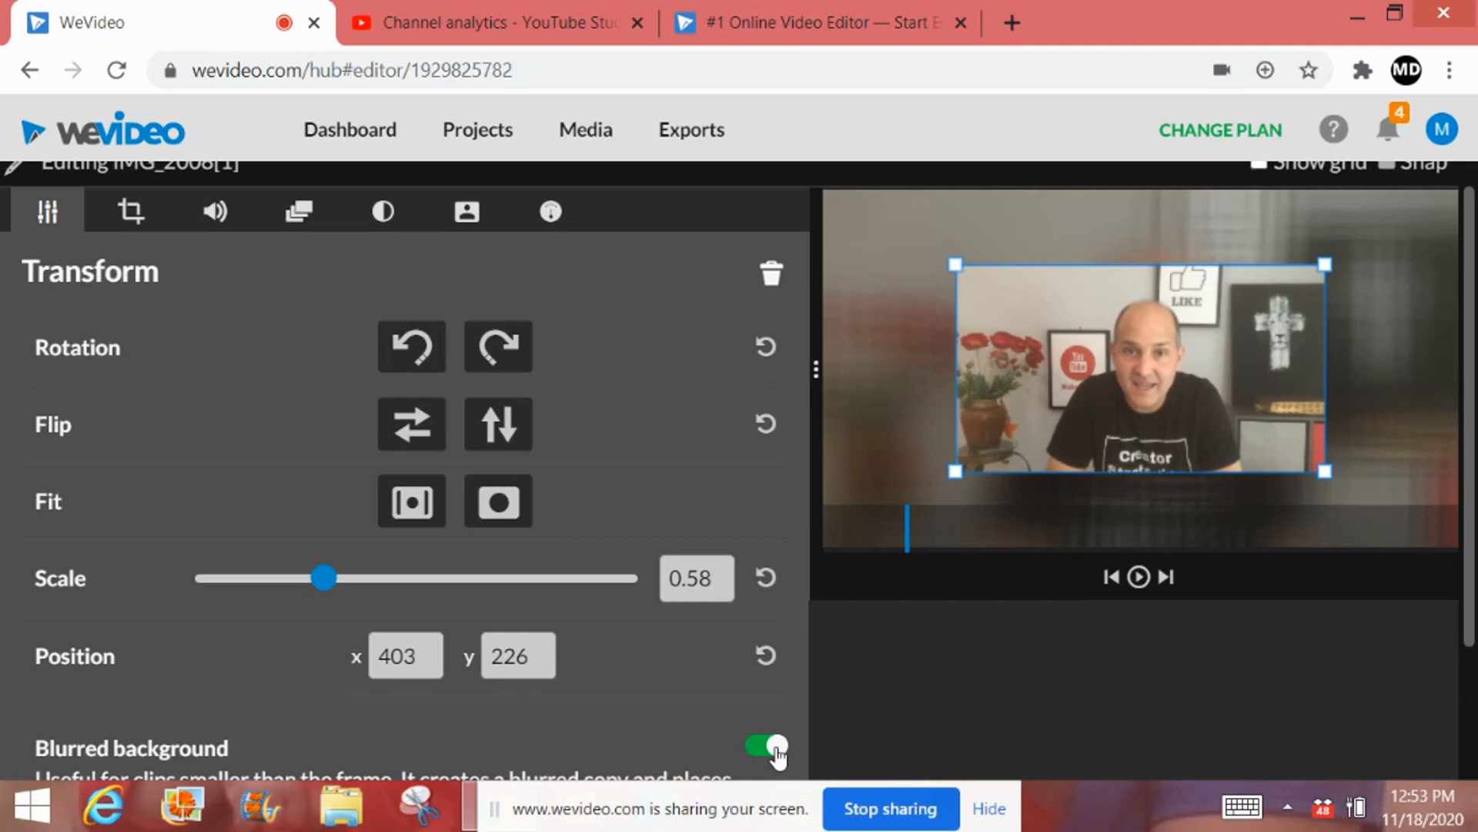
pyautogui.moveTo(326, 587); pyautogui.dragTo(431, 591)
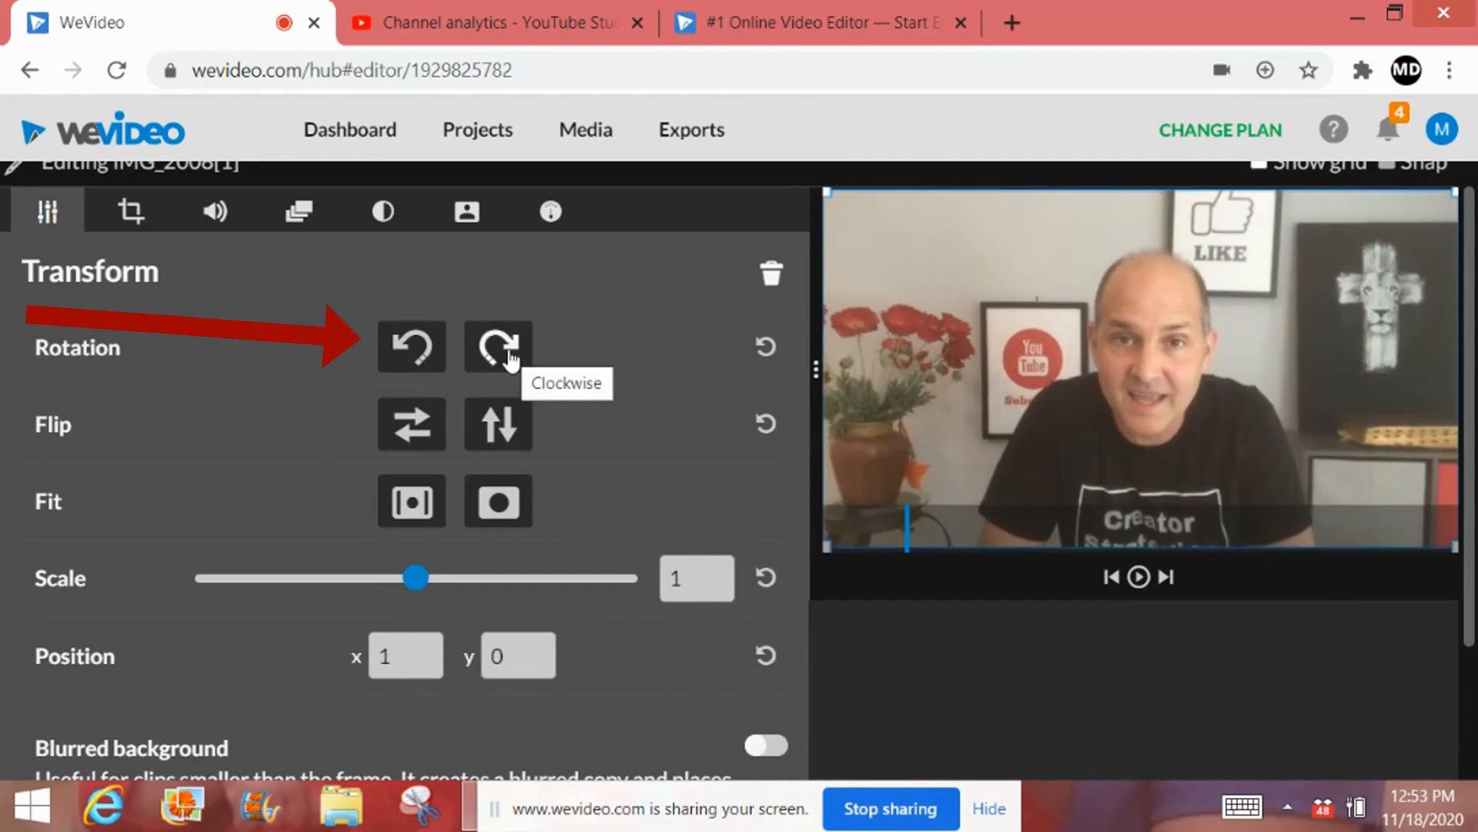
# - Try rotating the clip clockwise and flipping it vertically, returning it to its upright orientation
pyautogui.click(499, 347)
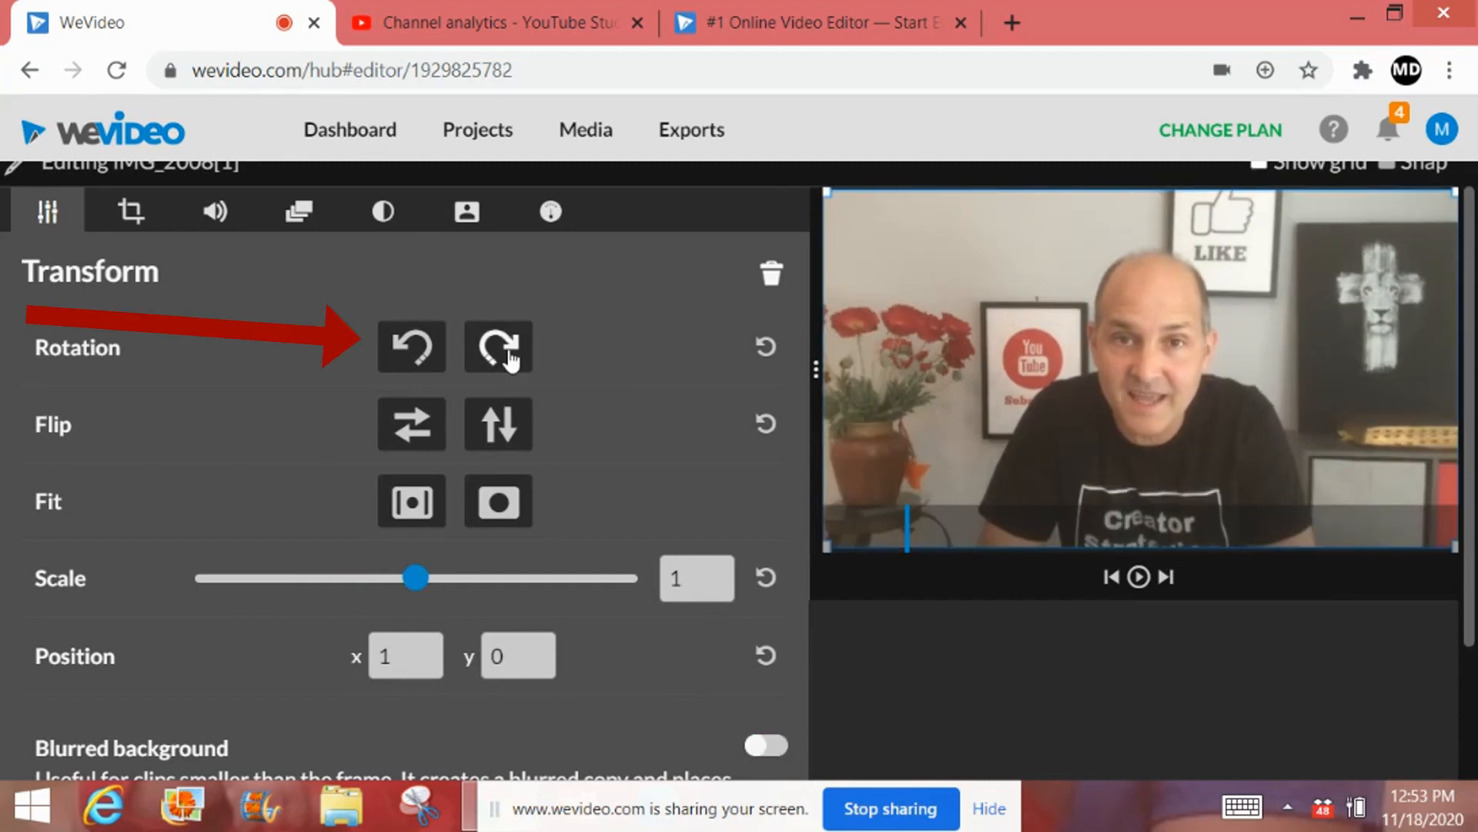
pyautogui.click(510, 359)
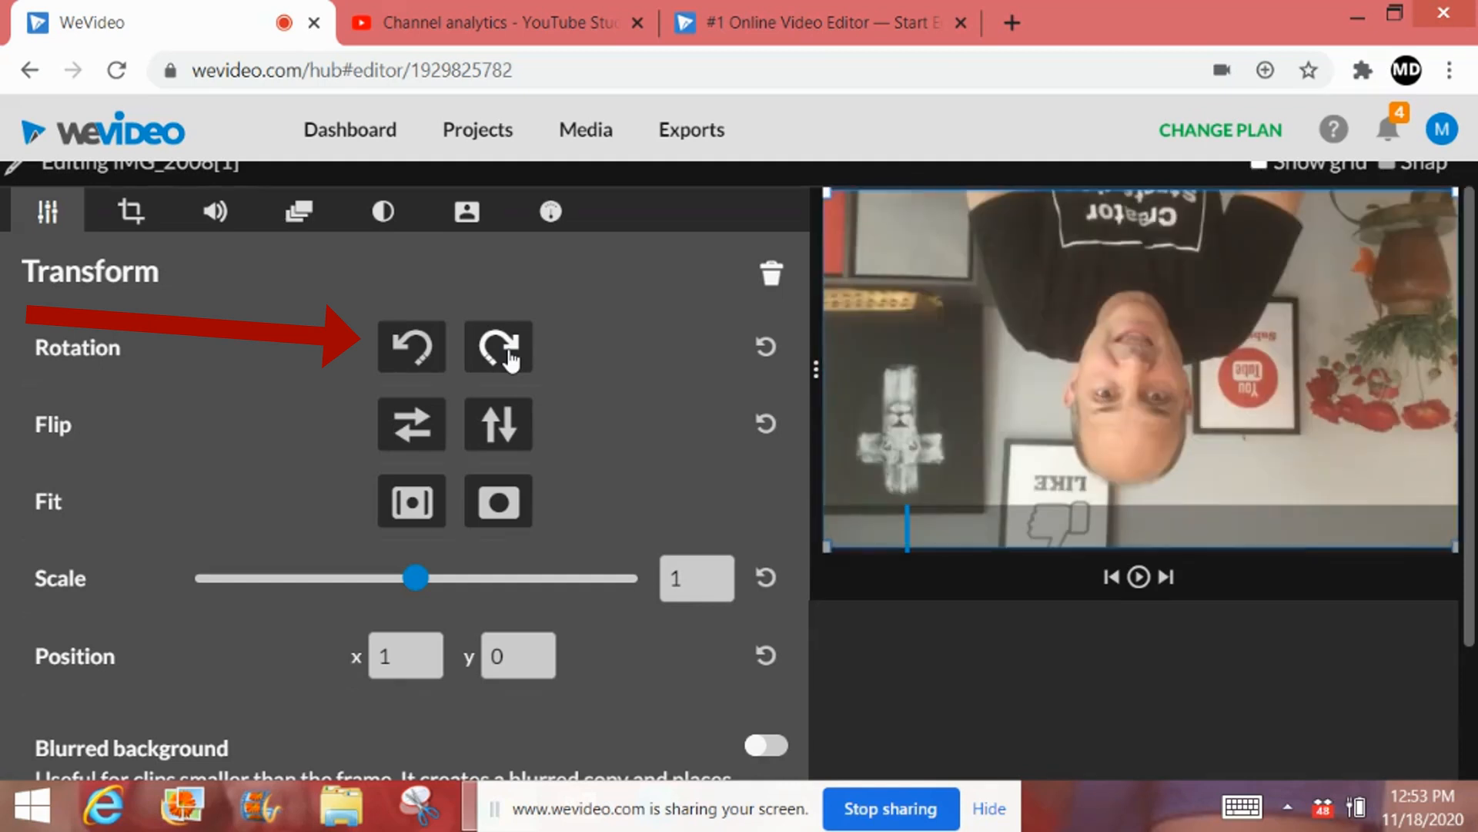
pyautogui.click(510, 358)
pyautogui.click(510, 359)
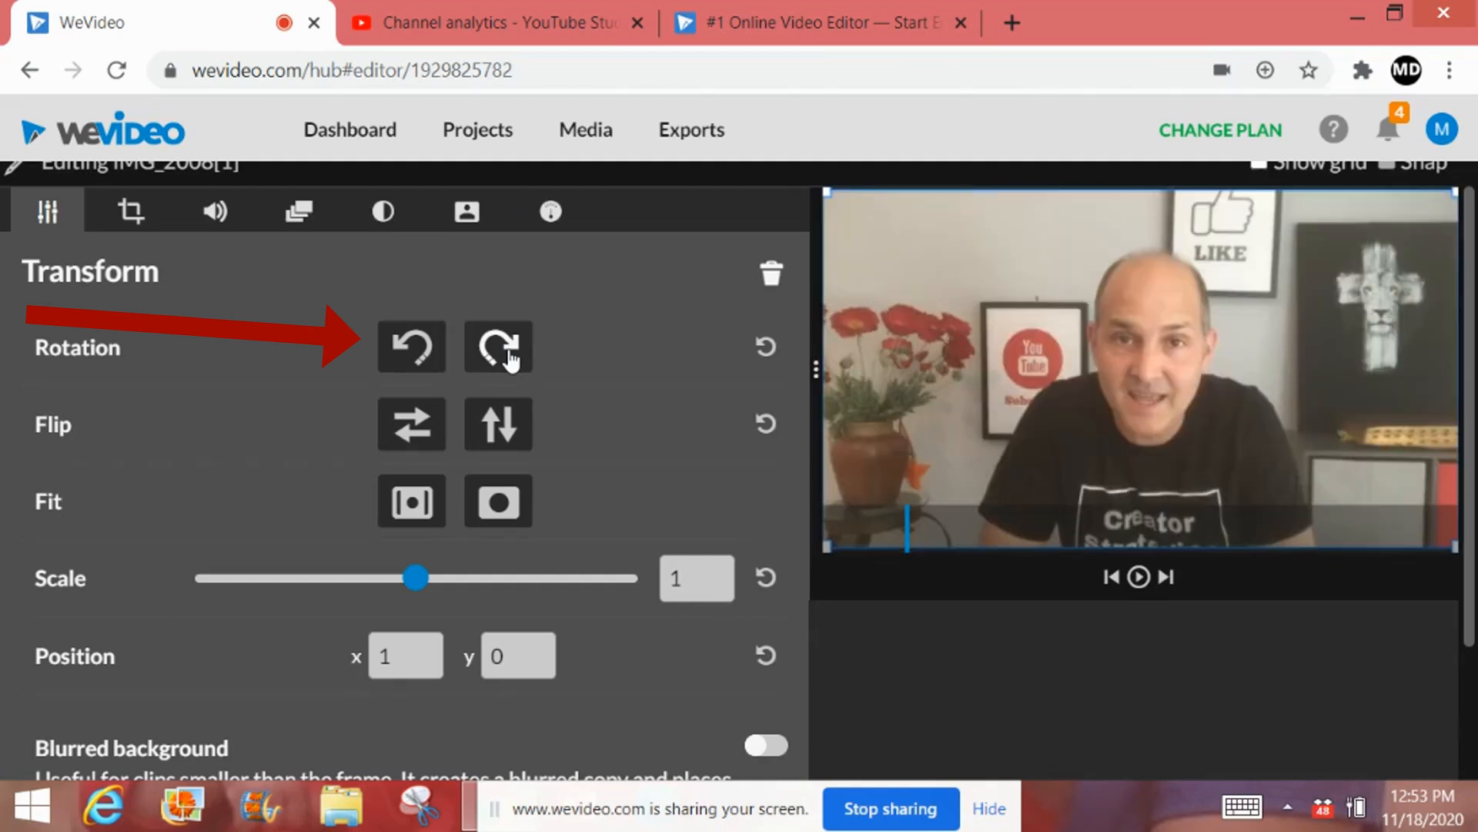
pyautogui.click(499, 427)
pyautogui.click(499, 427)
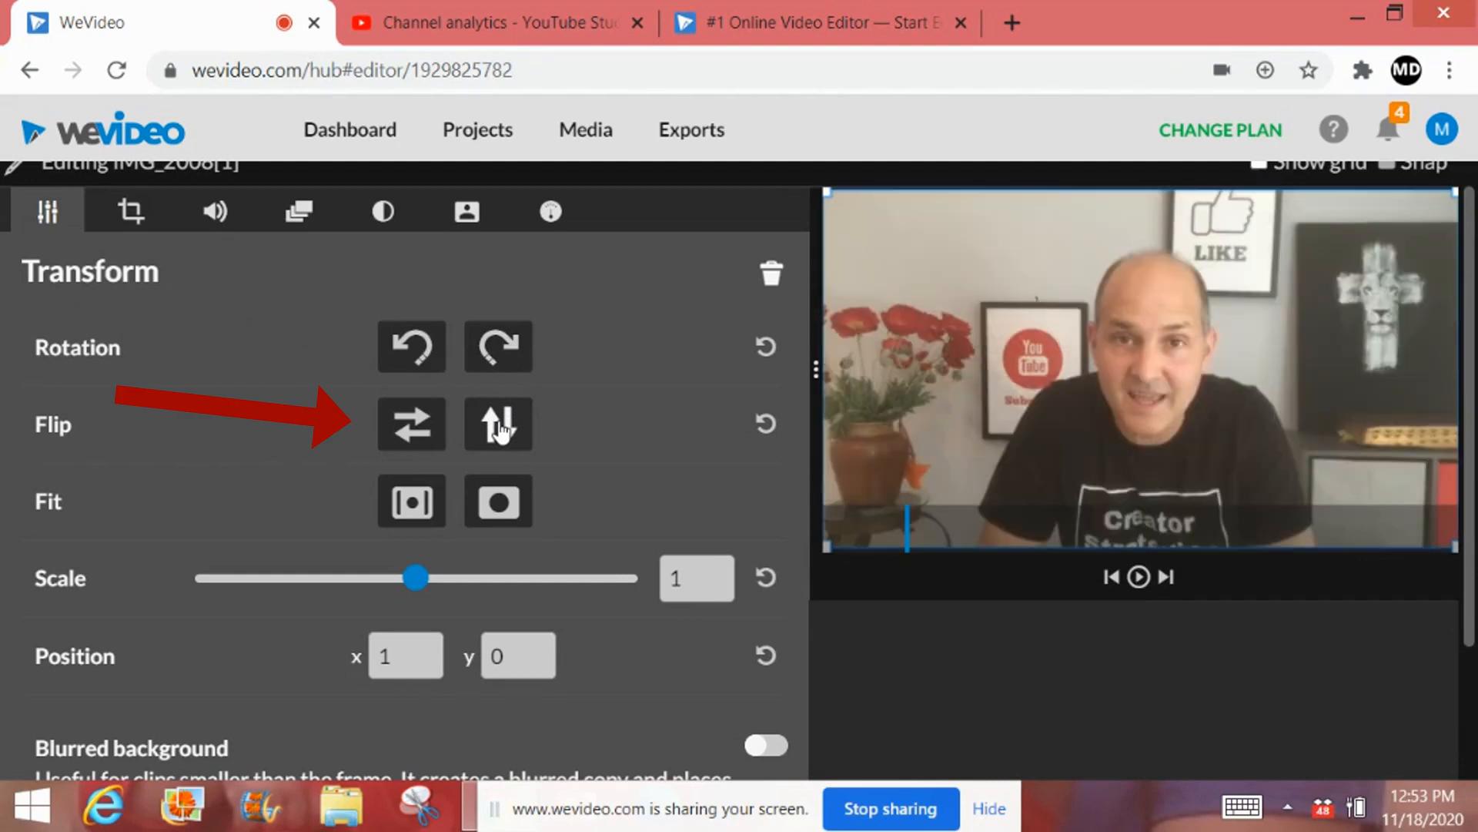
pyautogui.click(499, 428)
pyautogui.click(499, 428)
# - Switch the clip between the two Fit options and finish on the second one
pyautogui.click(414, 510)
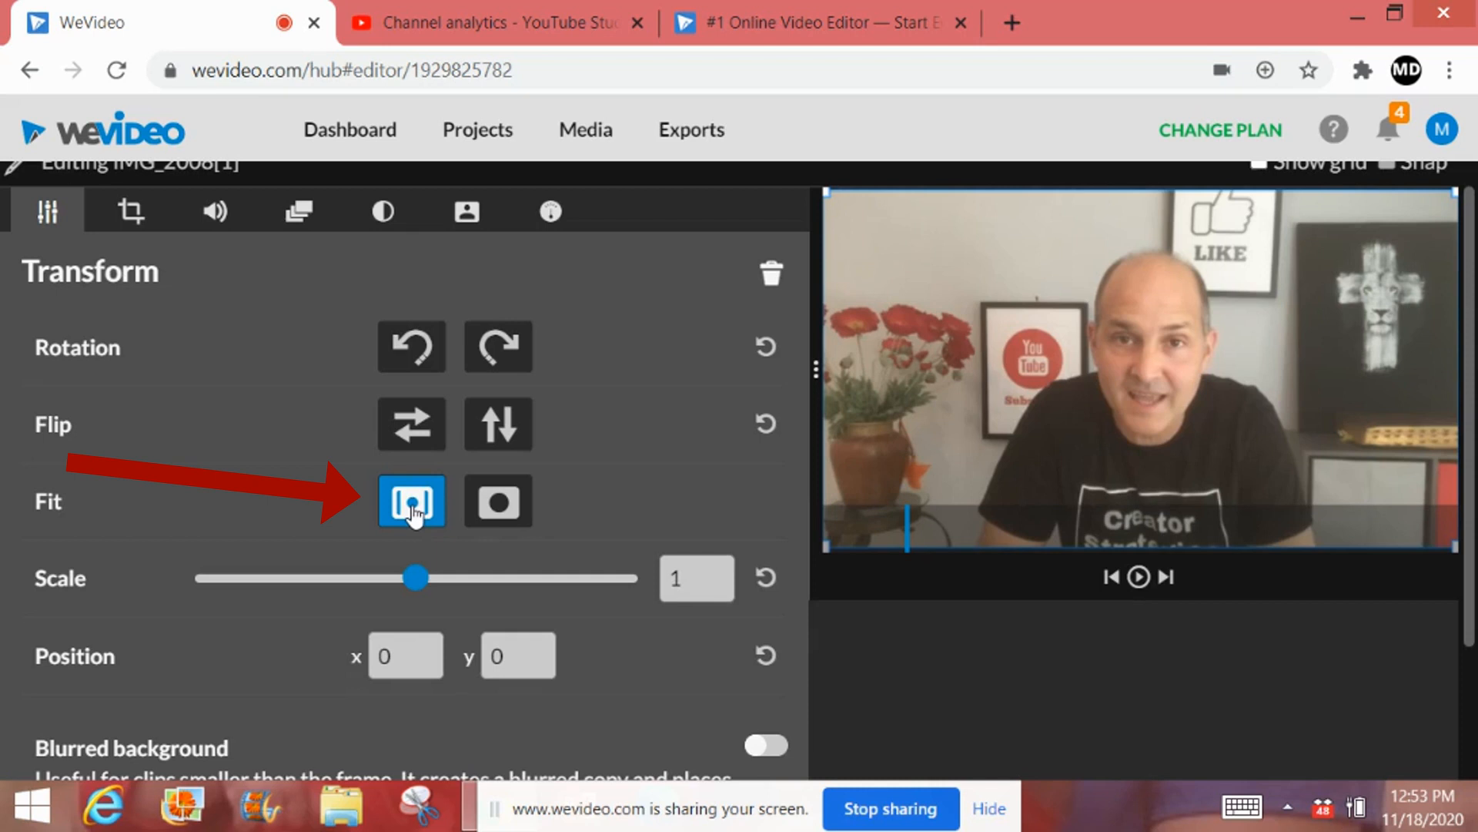
pyautogui.click(500, 512)
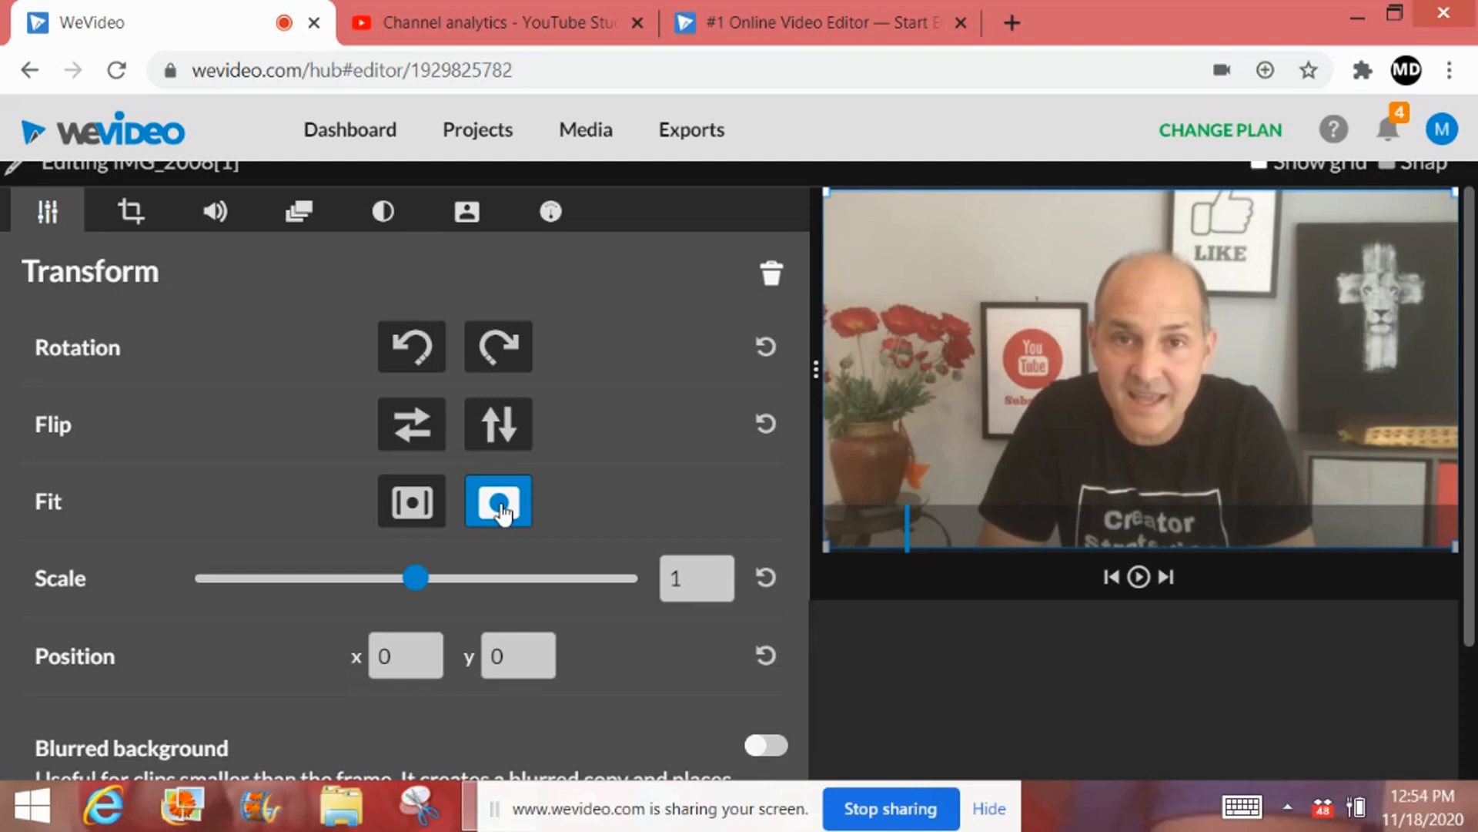
pyautogui.click(413, 503)
pyautogui.click(499, 508)
# - Try cropping the clip horizontally and vertically, and return all four crop values to 0
pyautogui.click(131, 212)
pyautogui.moveTo(115, 359); pyautogui.dragTo(29, 356)
pyautogui.moveTo(787, 364)
pyautogui.mouseDown()
pyautogui.moveTo(727, 356)
pyautogui.moveTo(806, 359)
pyautogui.mouseUp()
pyautogui.moveTo(67, 518); pyautogui.dragTo(31, 513)
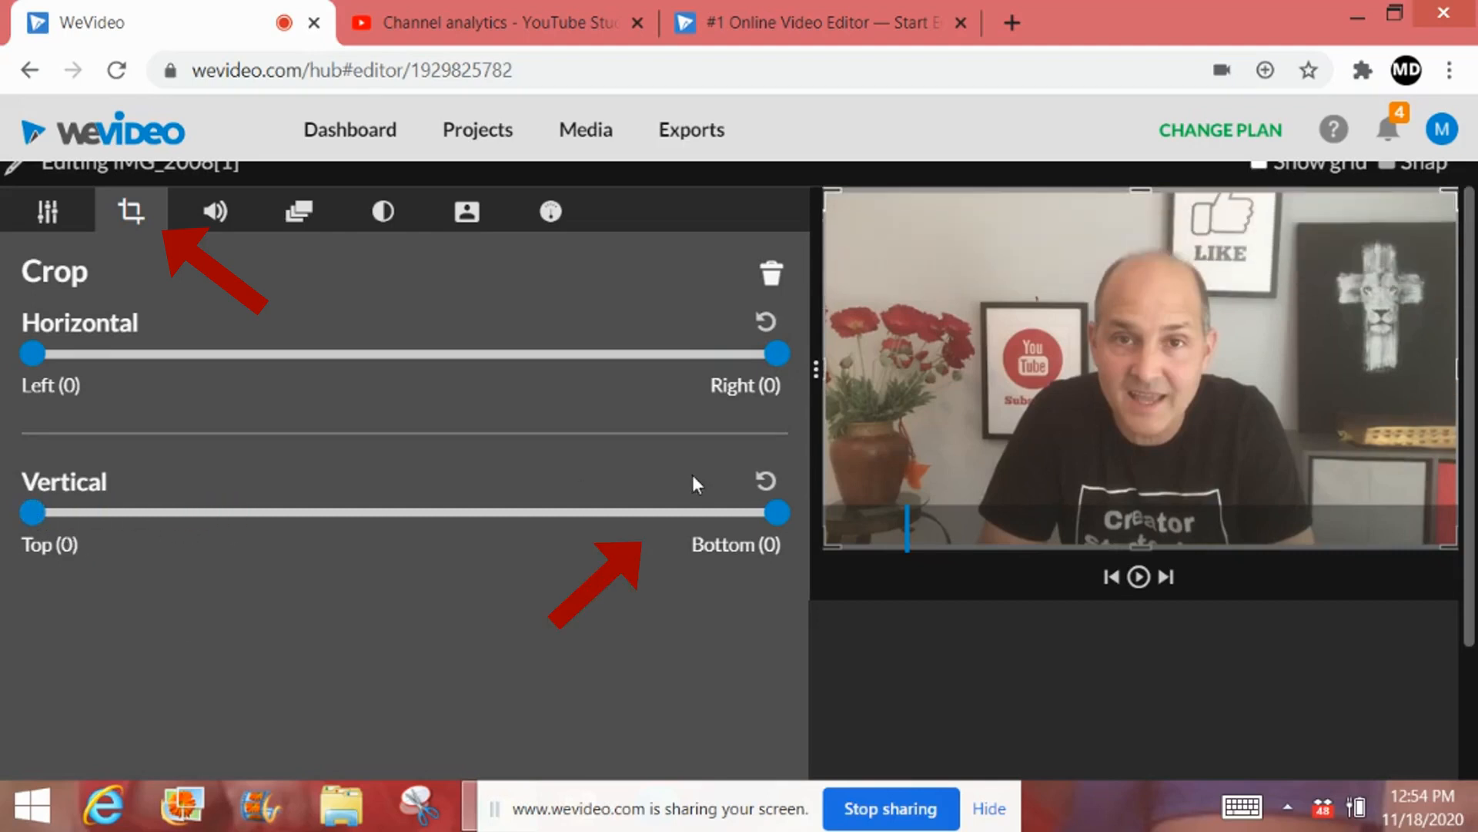
pyautogui.moveTo(784, 516)
pyautogui.mouseDown()
pyautogui.moveTo(459, 499)
pyautogui.moveTo(800, 516)
pyautogui.mouseUp()
# - Try different audio level, fade-in and fade-out settings on the clip, returning both fades to 0 sec
pyautogui.click(223, 212)
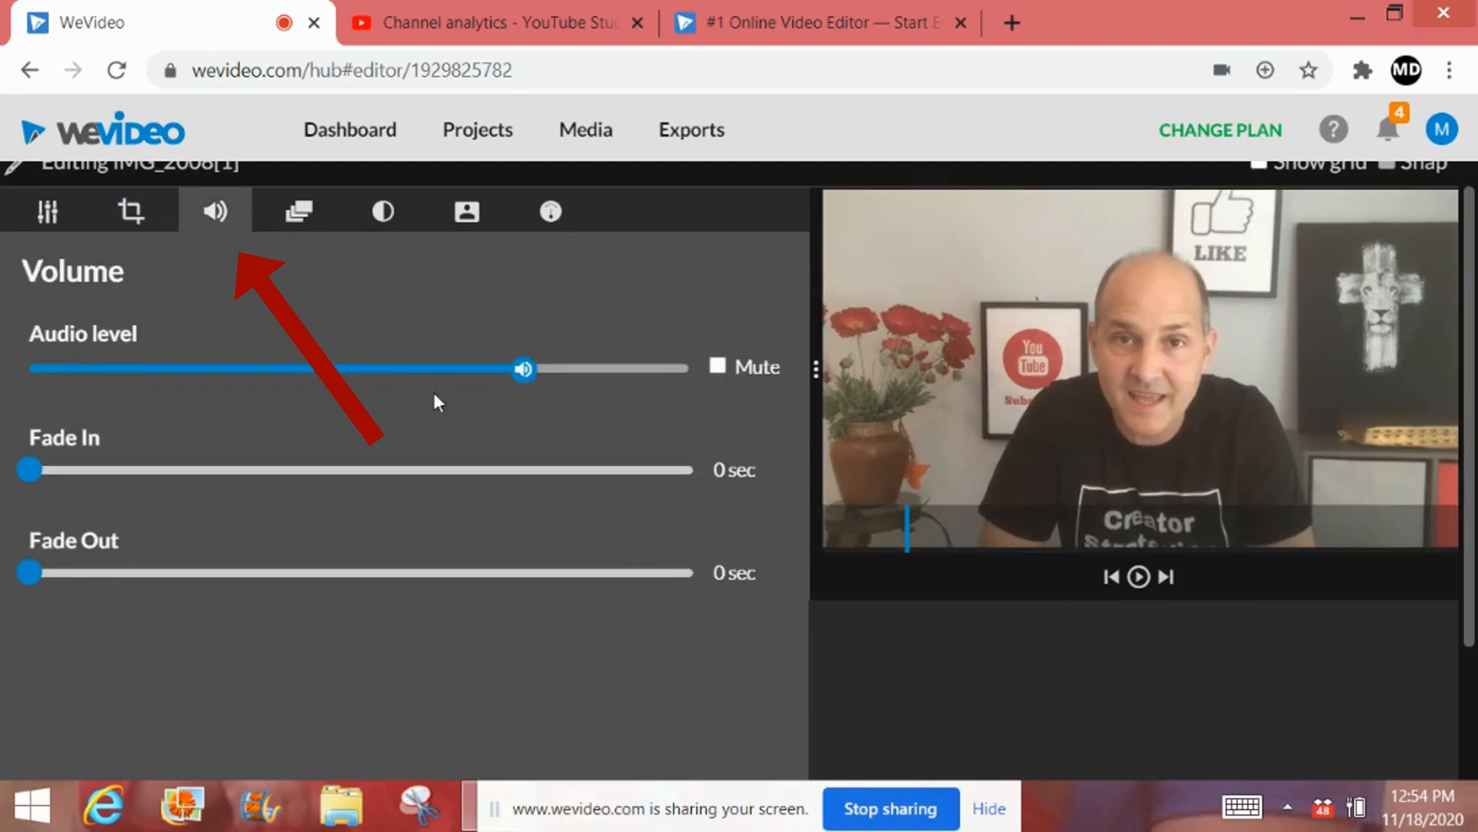
pyautogui.click(576, 375)
pyautogui.moveTo(576, 375); pyautogui.dragTo(530, 370)
pyautogui.moveTo(431, 365); pyautogui.dragTo(524, 372)
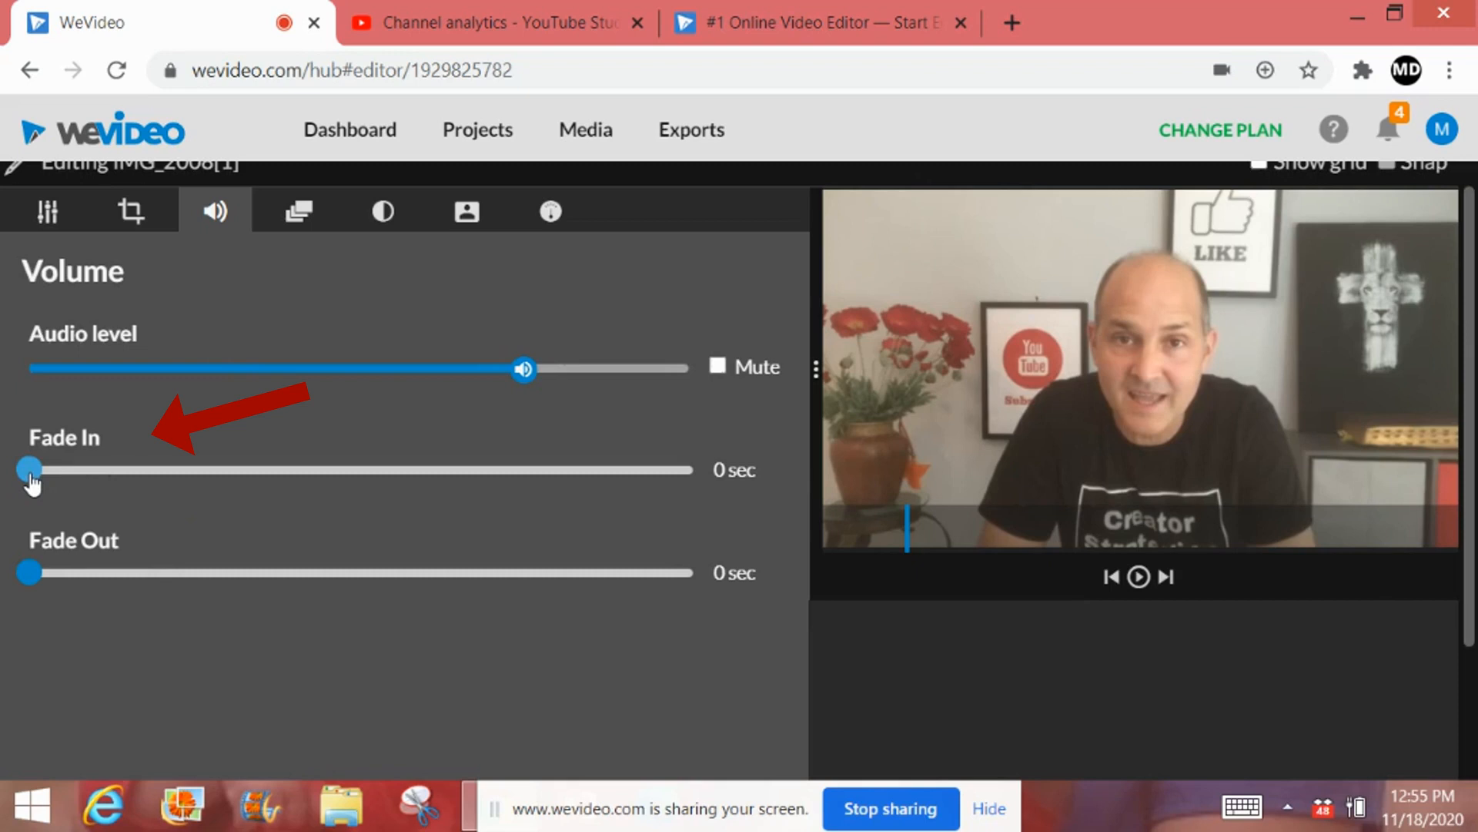
pyautogui.moveTo(79, 470)
pyautogui.mouseDown()
pyautogui.moveTo(251, 470)
pyautogui.moveTo(208, 483)
pyautogui.moveTo(37, 479)
pyautogui.mouseUp()
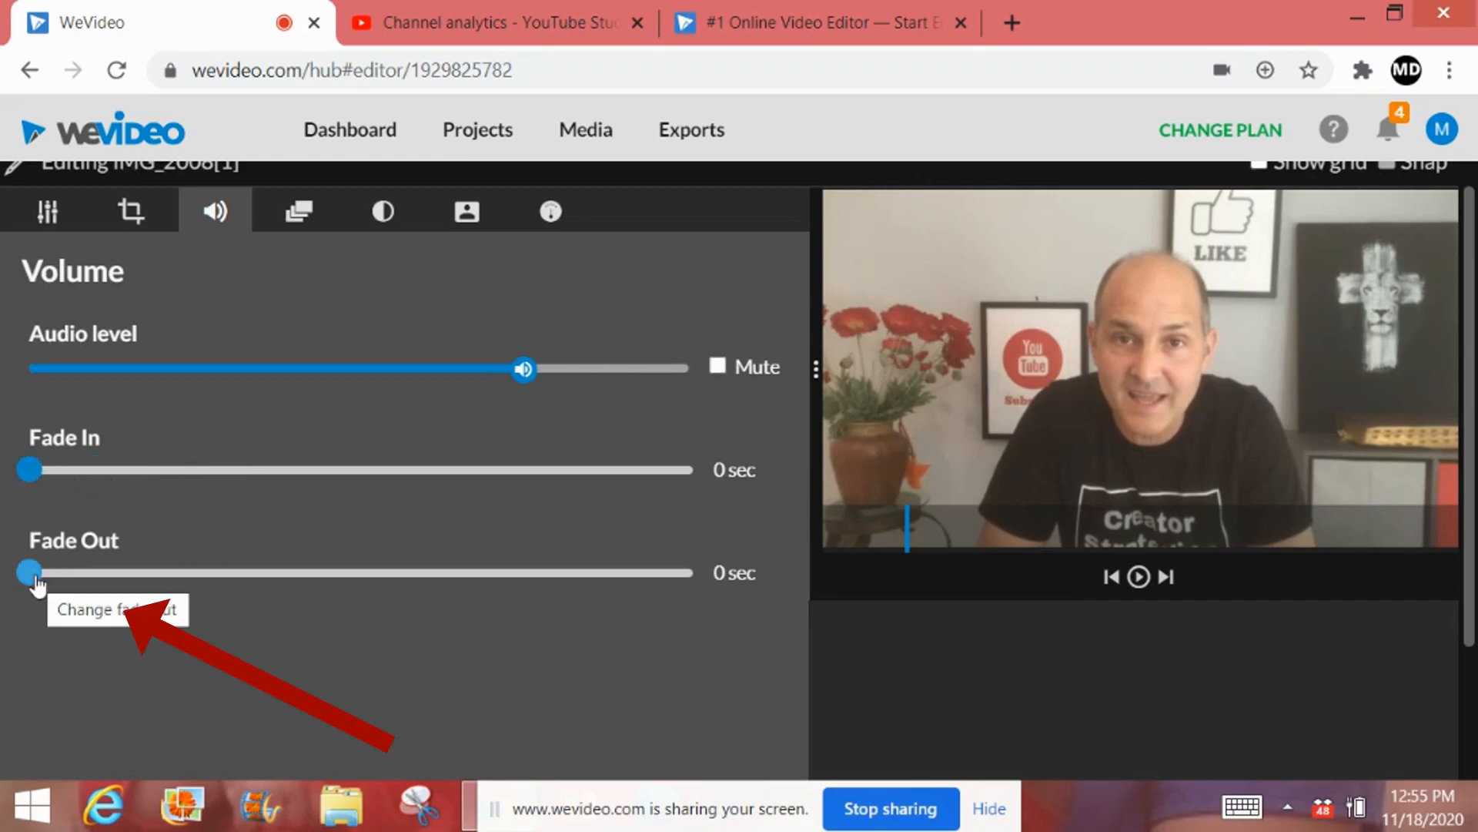
pyautogui.moveTo(108, 579); pyautogui.dragTo(29, 571)
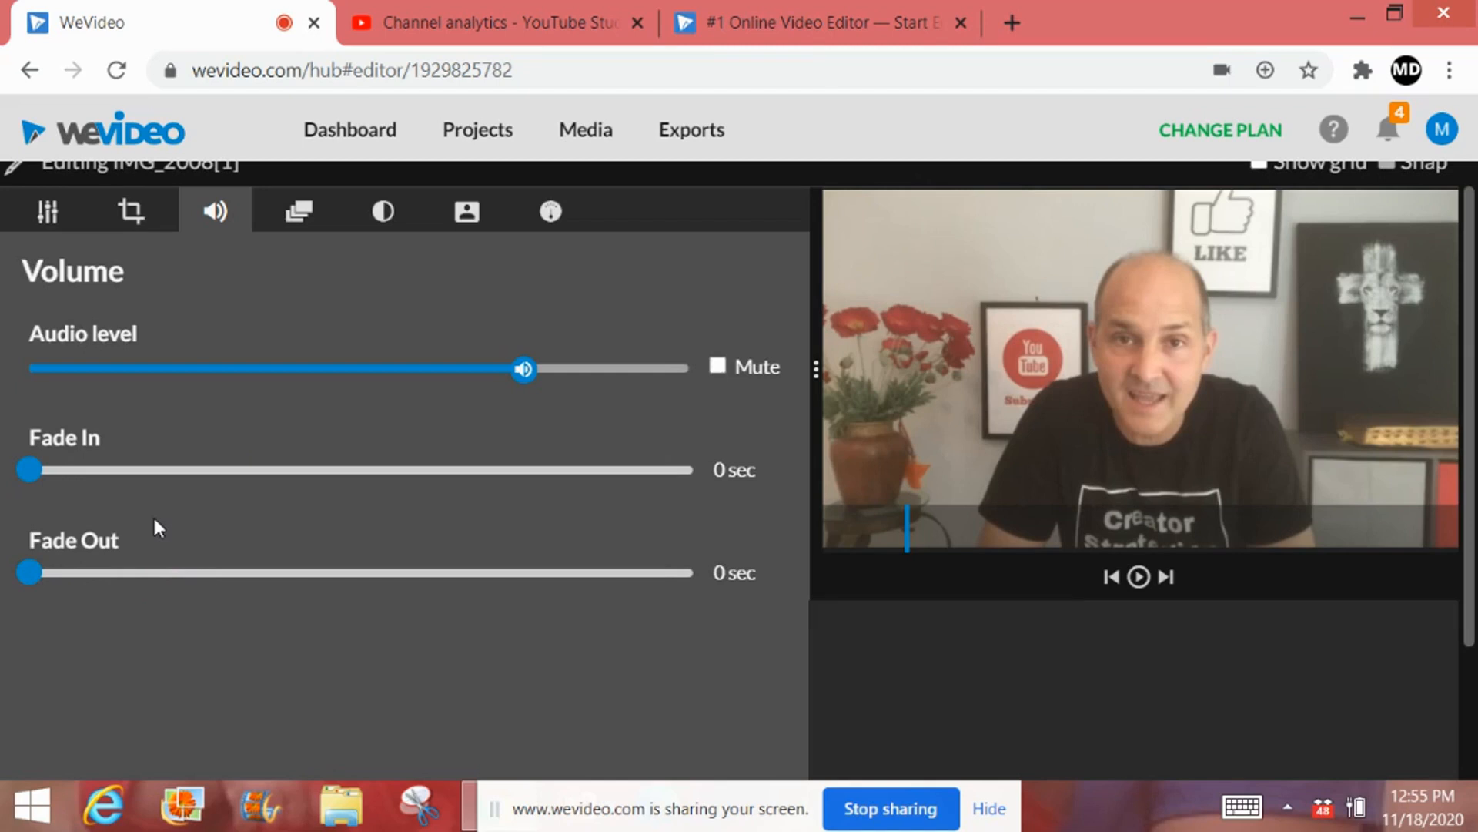
# - Look at the clip's animation settings and try color adjustments such as brightness and contrast, returning them to 0
pyautogui.click(299, 214)
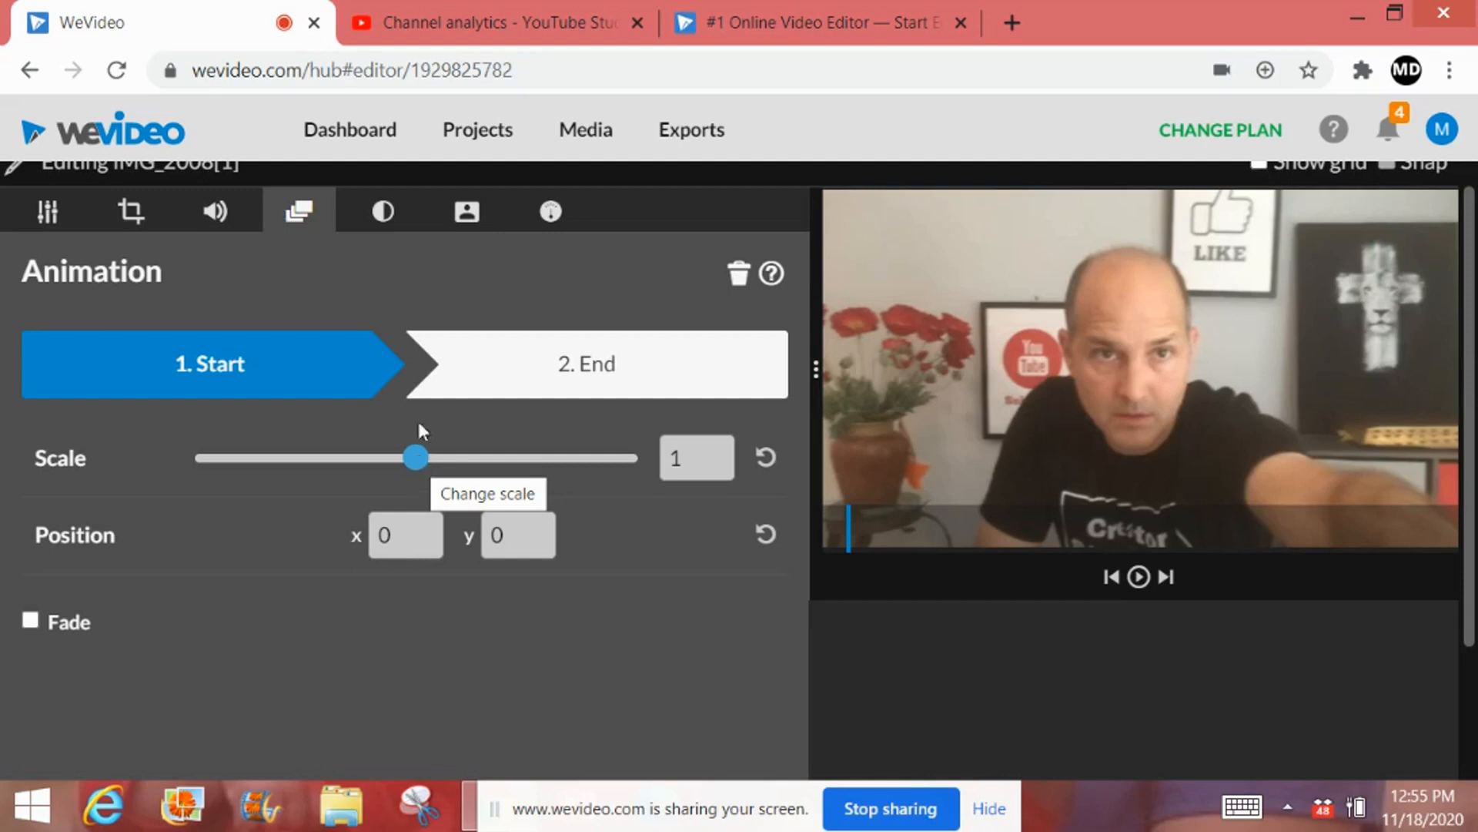
pyautogui.click(382, 212)
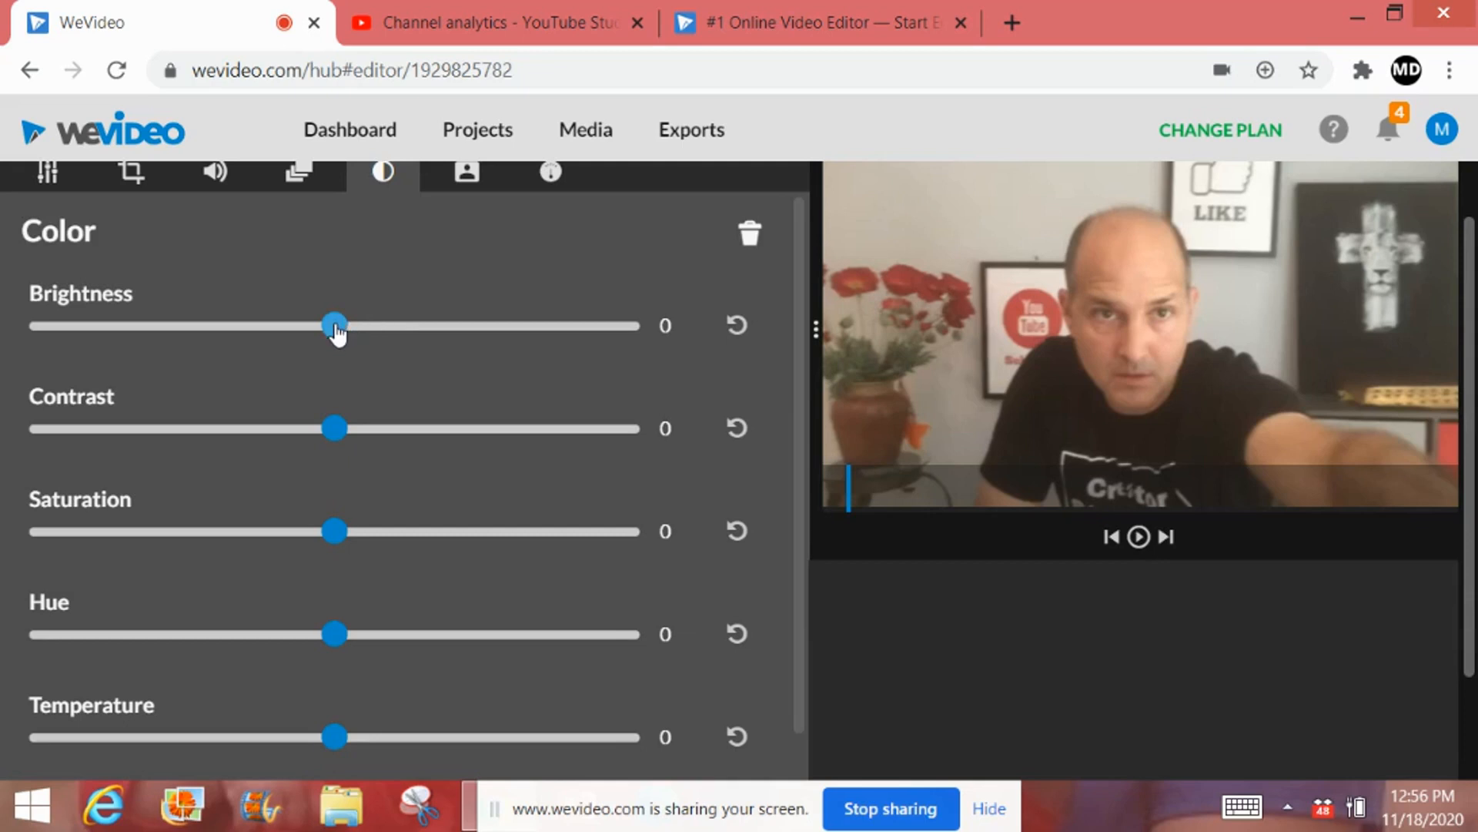
pyautogui.click(465, 339)
pyautogui.moveTo(462, 336); pyautogui.dragTo(334, 326)
pyautogui.moveTo(383, 433); pyautogui.dragTo(337, 434)
pyautogui.moveTo(339, 531)
pyautogui.mouseDown()
pyautogui.moveTo(424, 533)
pyautogui.moveTo(334, 533)
pyautogui.mouseUp()
pyautogui.scroll(-1, 322, 658)
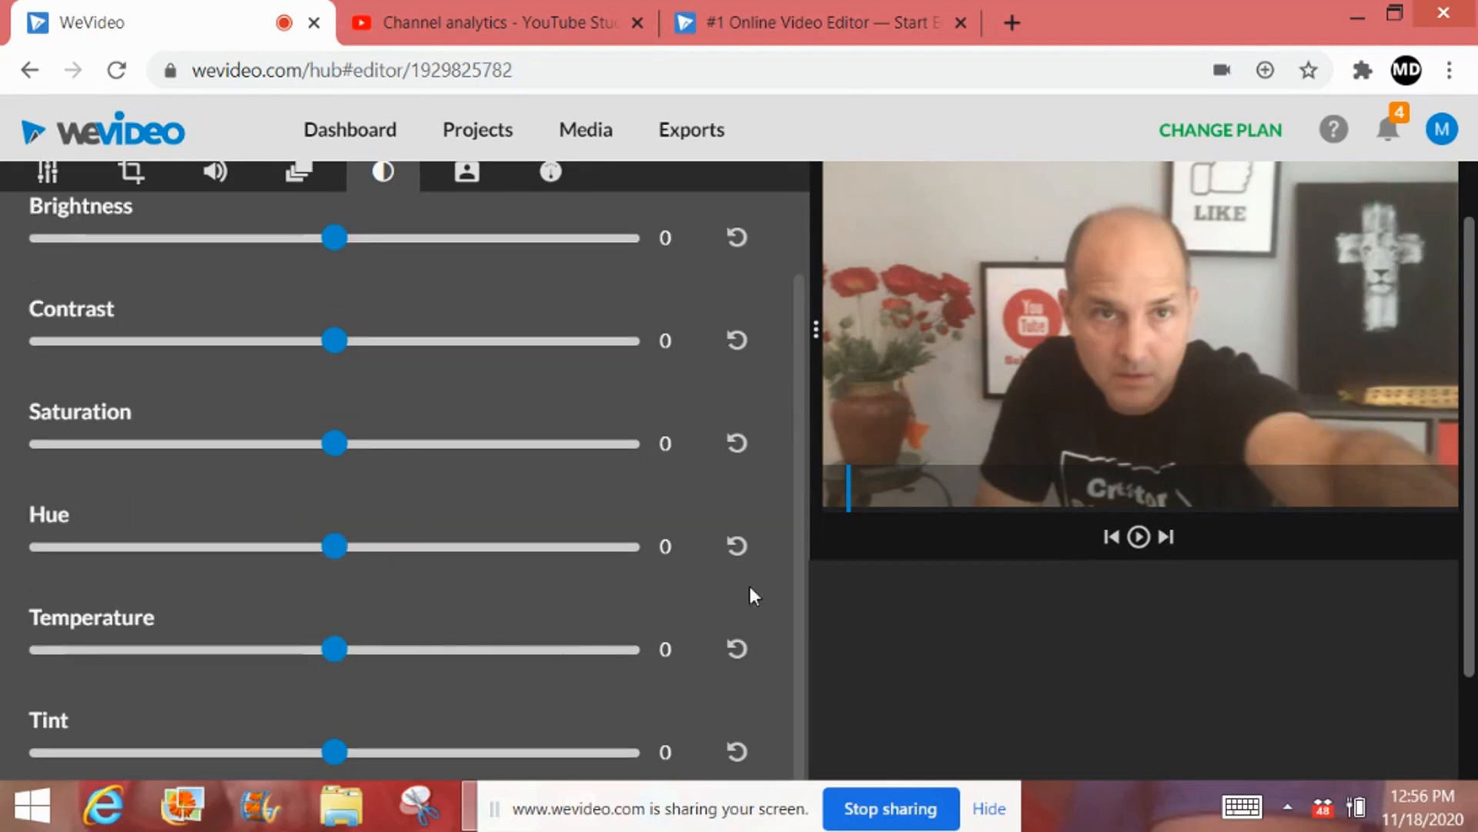
pyautogui.moveTo(806, 580); pyautogui.dragTo(793, 736)
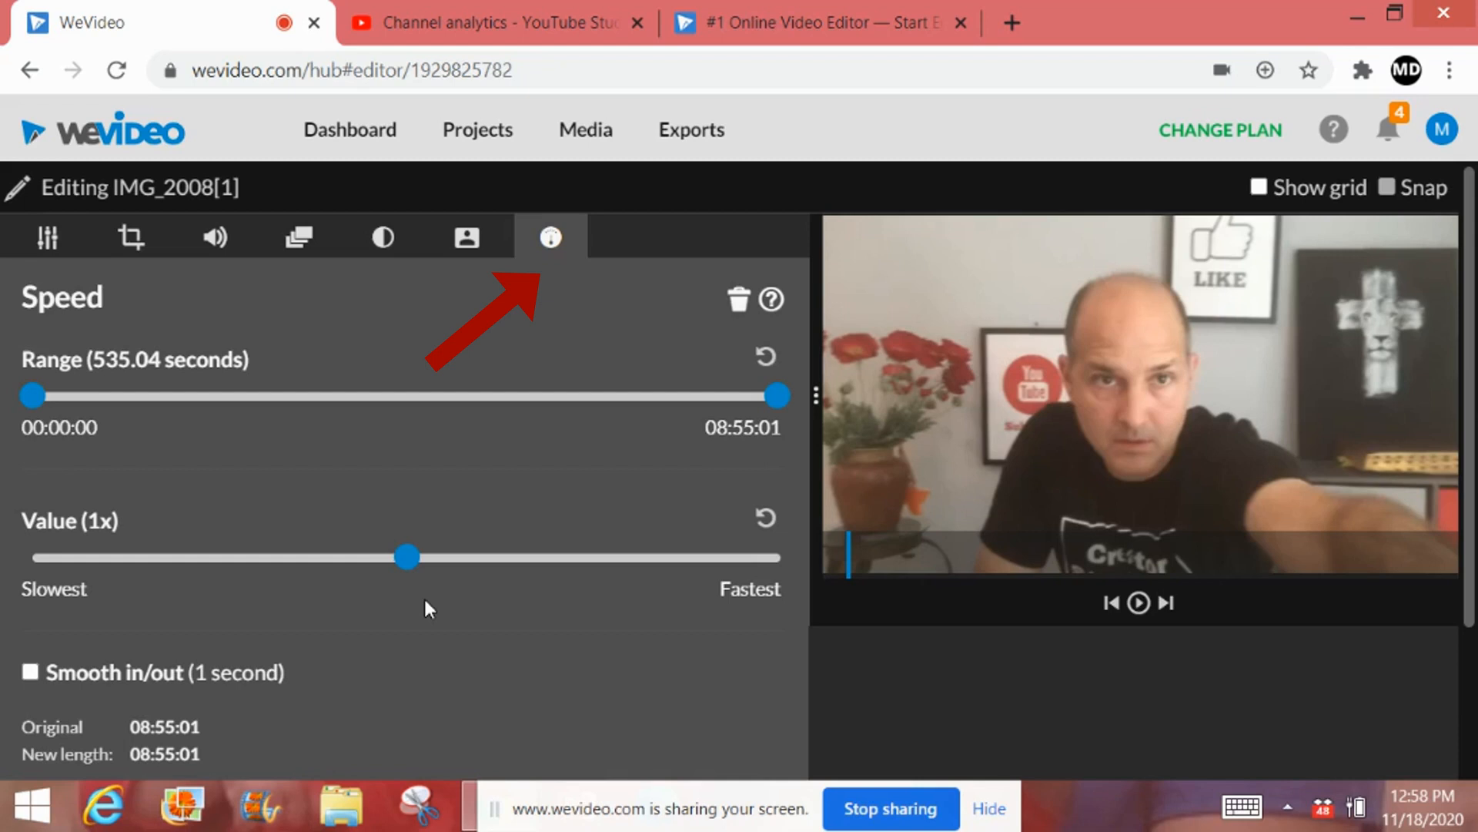
# - Try setting the clip's speed to 10x and preview the playback
pyautogui.moveTo(406, 557); pyautogui.dragTo(1144, 612)
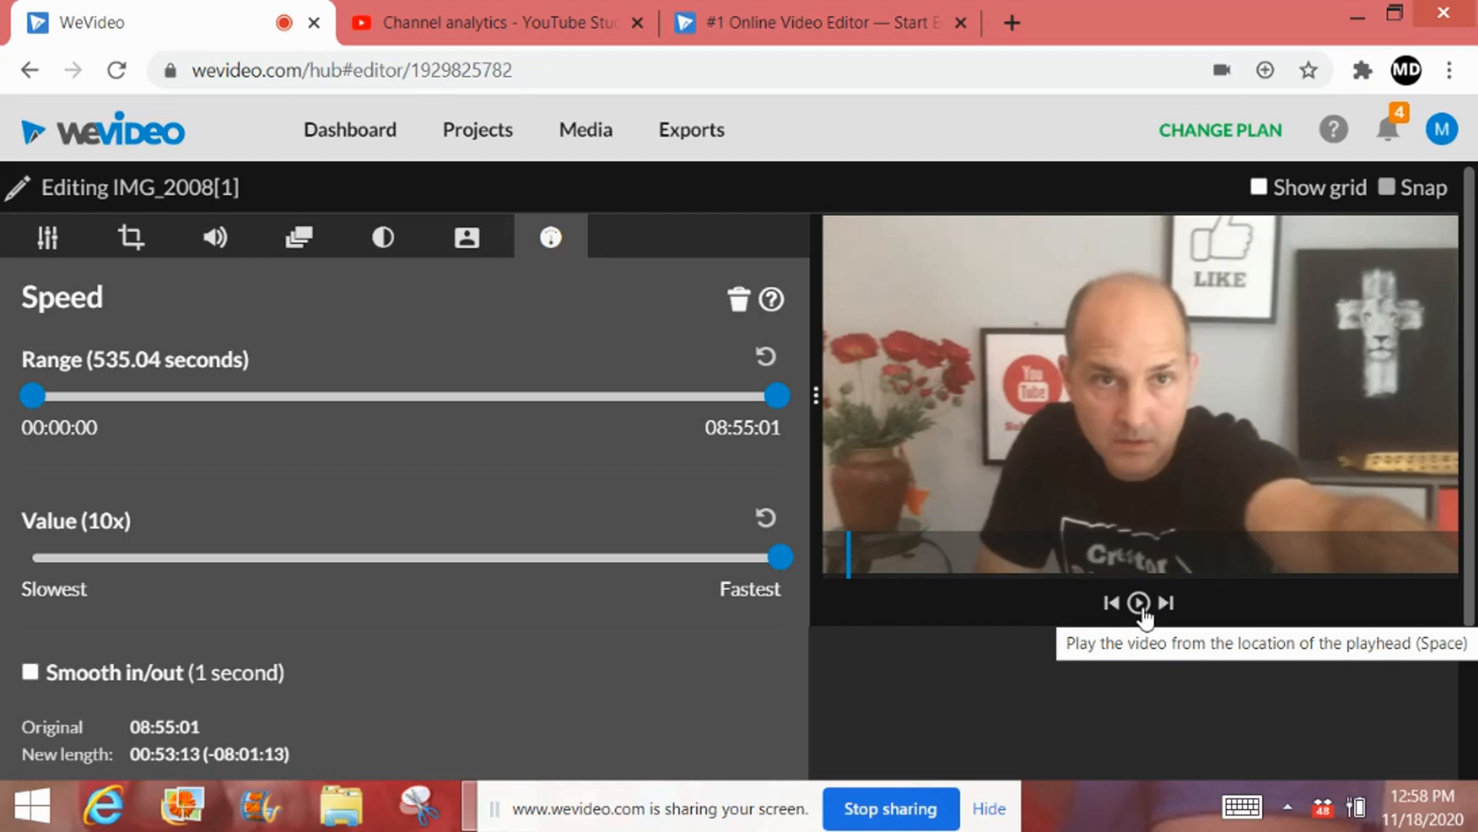
pyautogui.click(1143, 607)
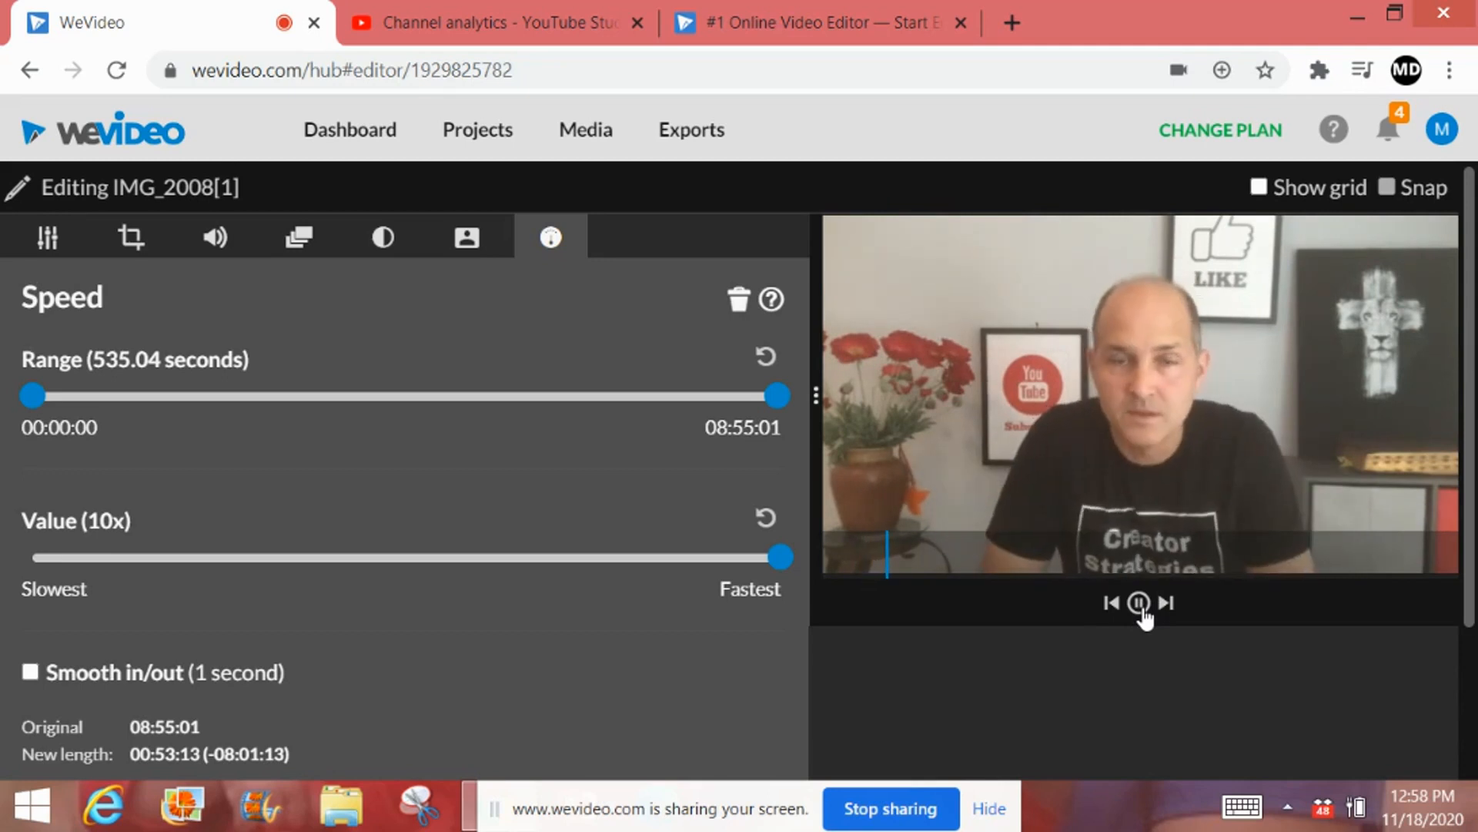
pyautogui.click(1141, 604)
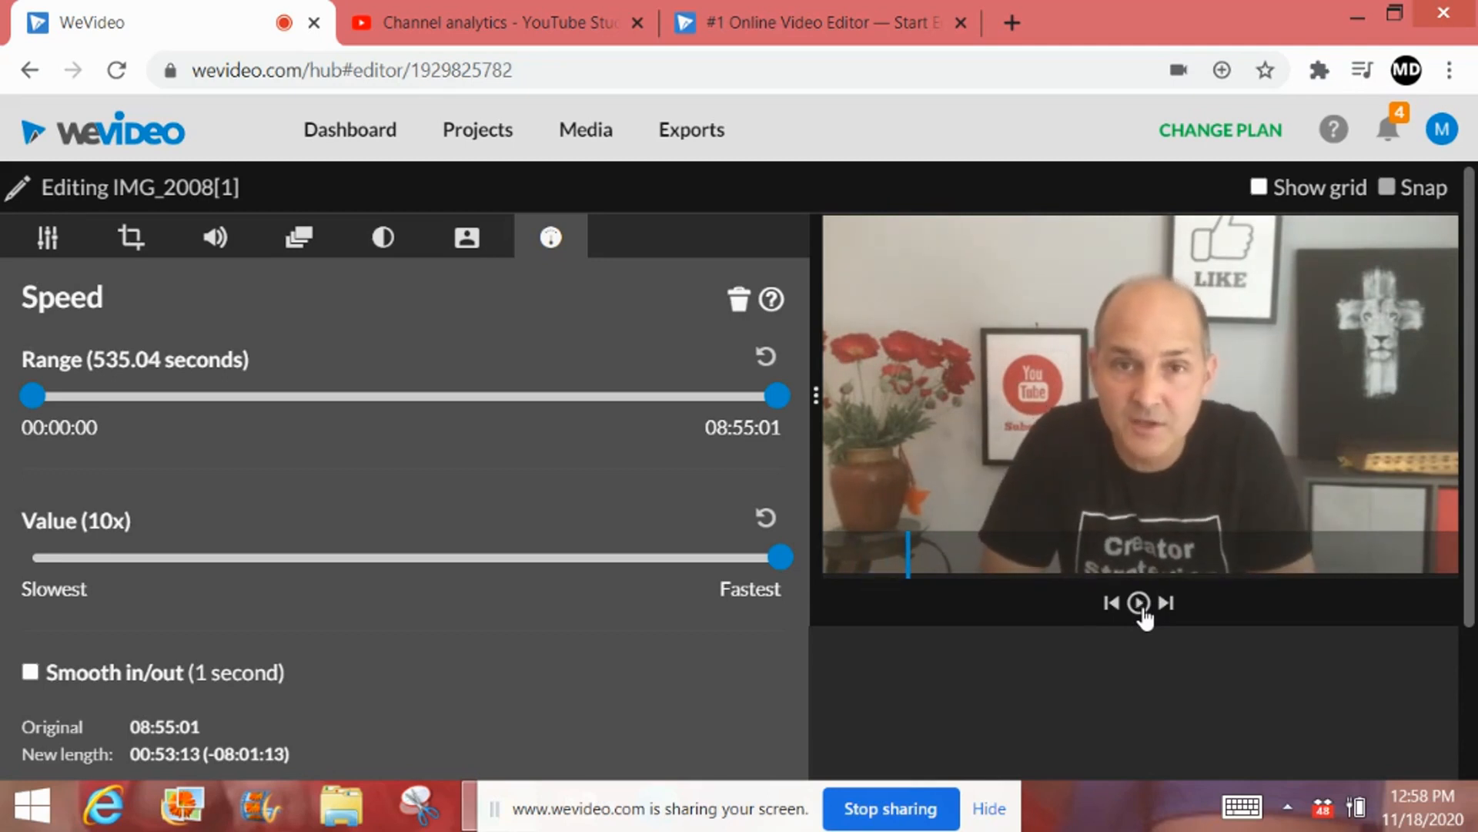
# - Preview the clip at -10x speed, return the speed to 1x, and leave the clip editor without saving
pyautogui.moveTo(782, 566); pyautogui.dragTo(28, 570)
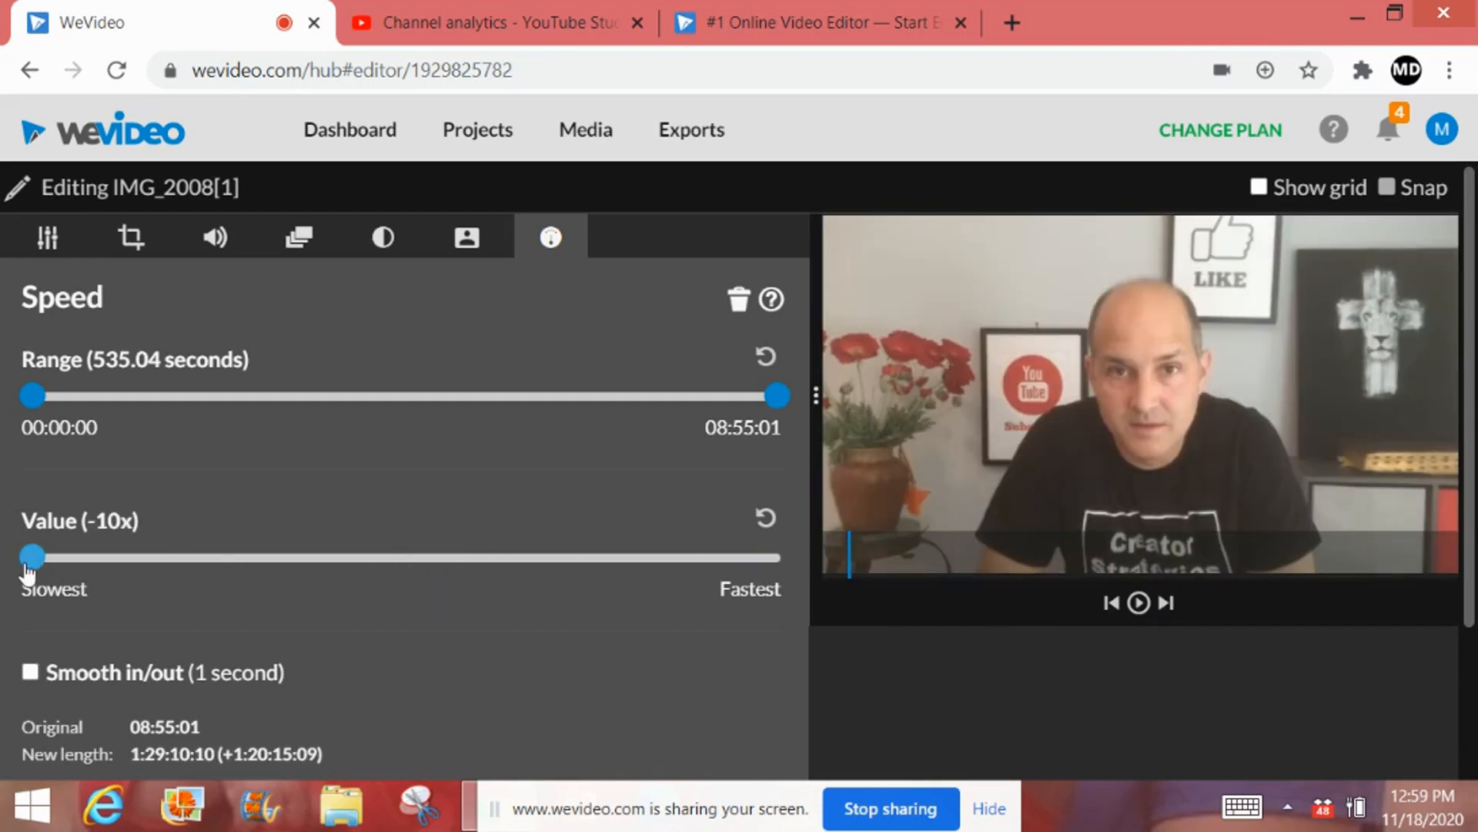
pyautogui.click(1138, 603)
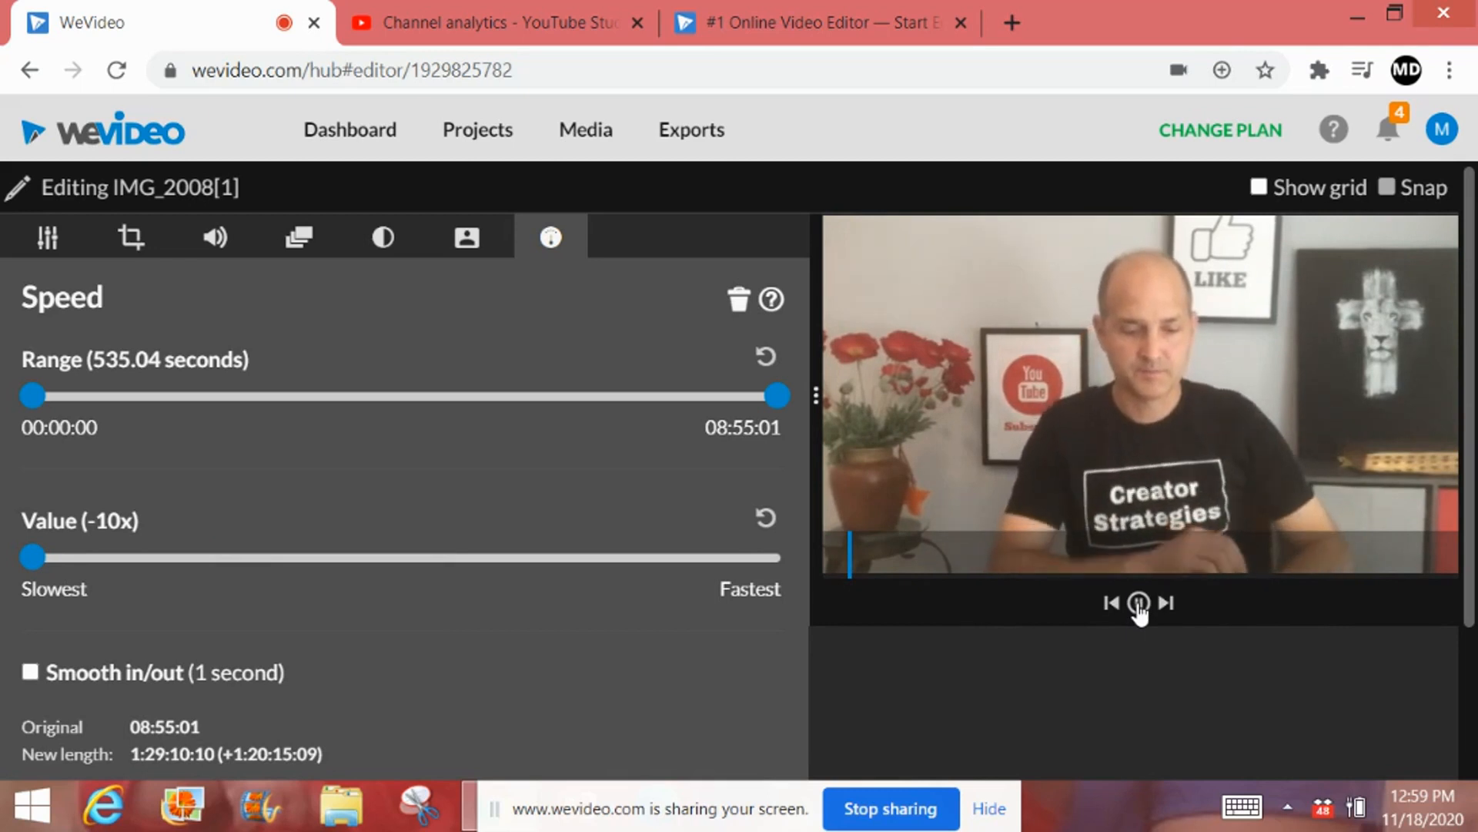
pyautogui.click(1139, 605)
pyautogui.moveTo(33, 557); pyautogui.dragTo(384, 583)
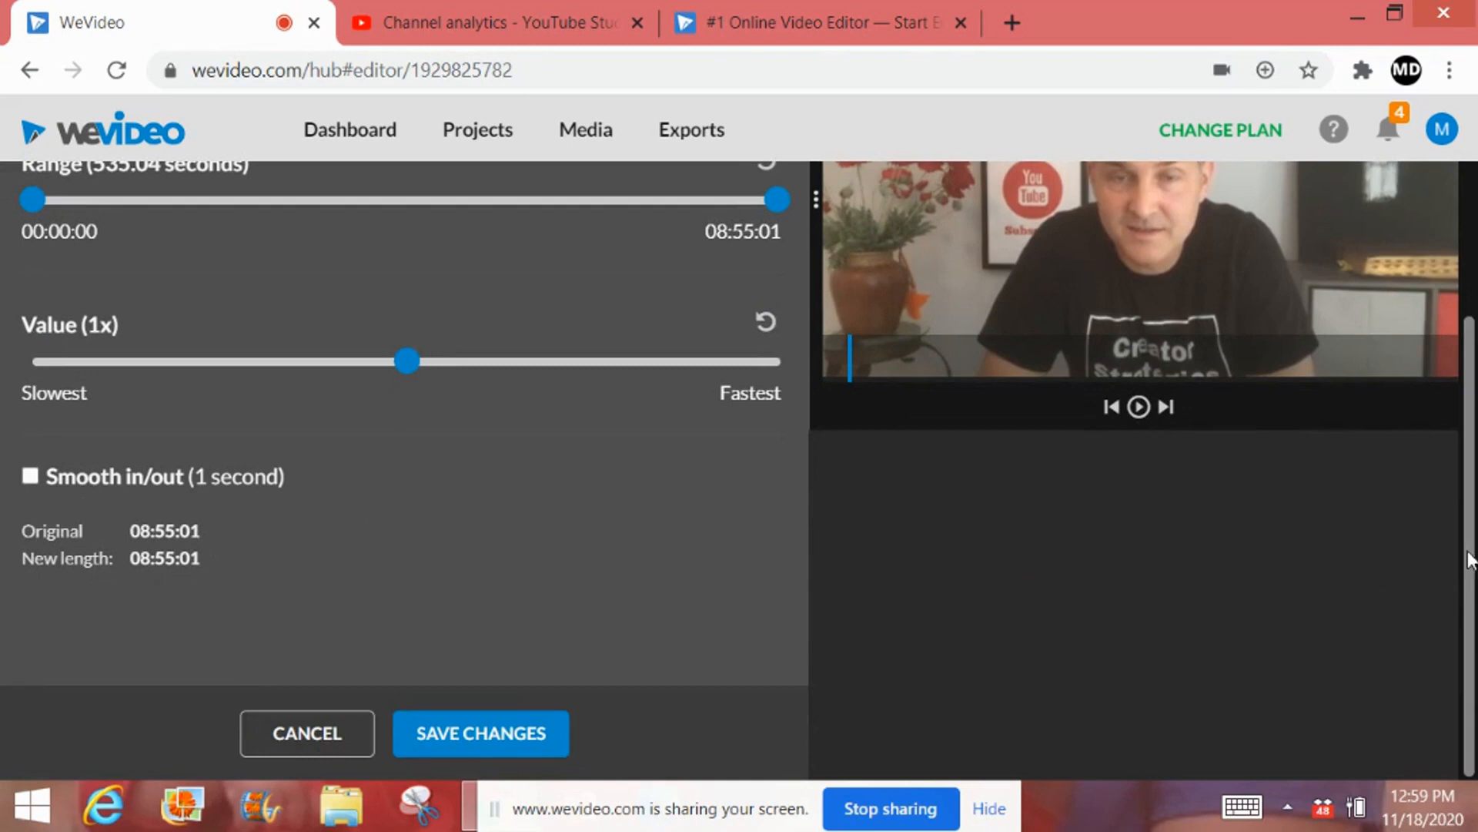
pyautogui.click(305, 739)
# - Enable the opacity fade on the first Video 1 clip with 1 s in and 1 s out
pyautogui.scroll(-3, 306, 743)
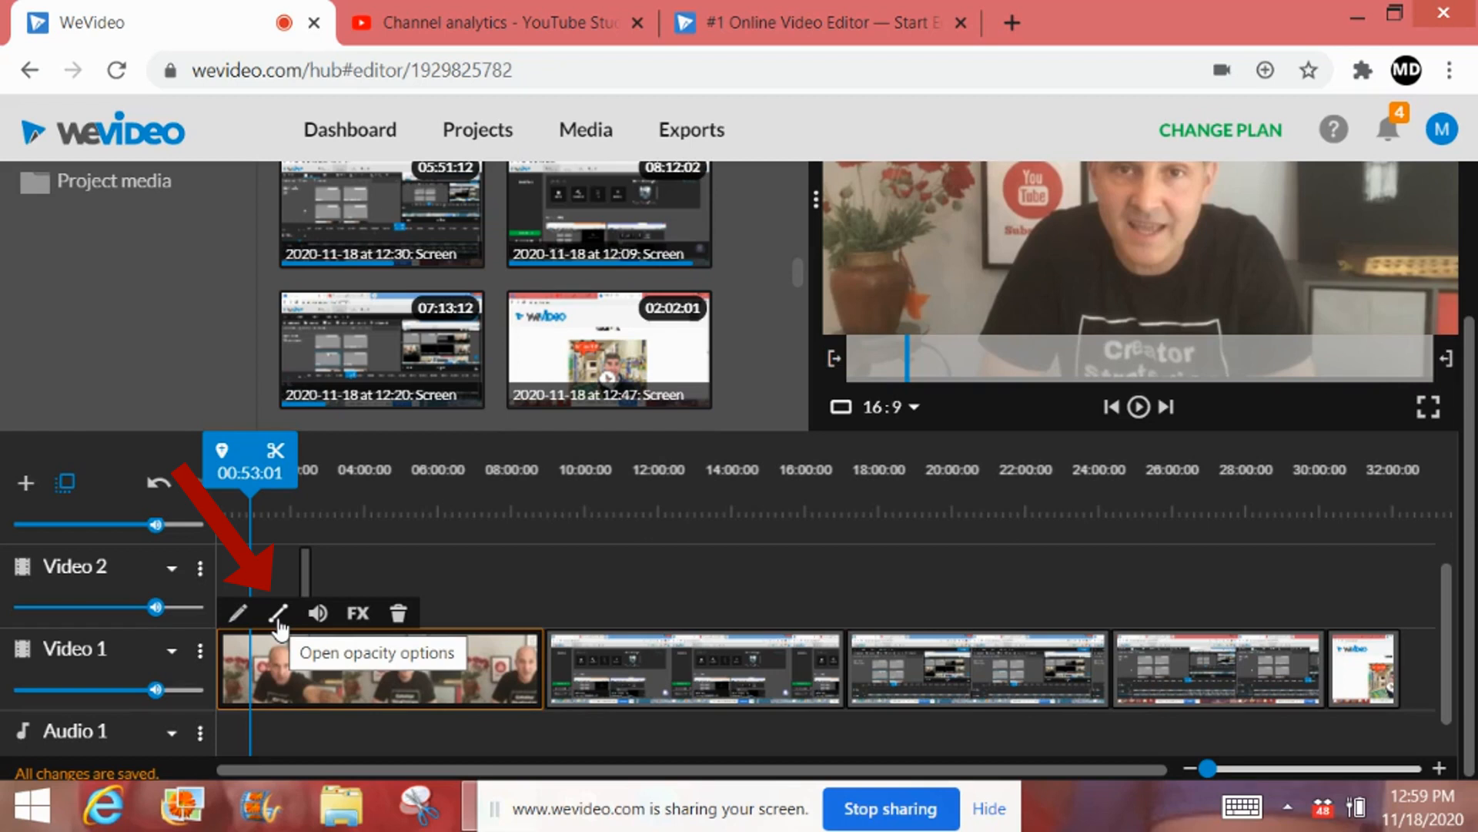
pyautogui.click(279, 625)
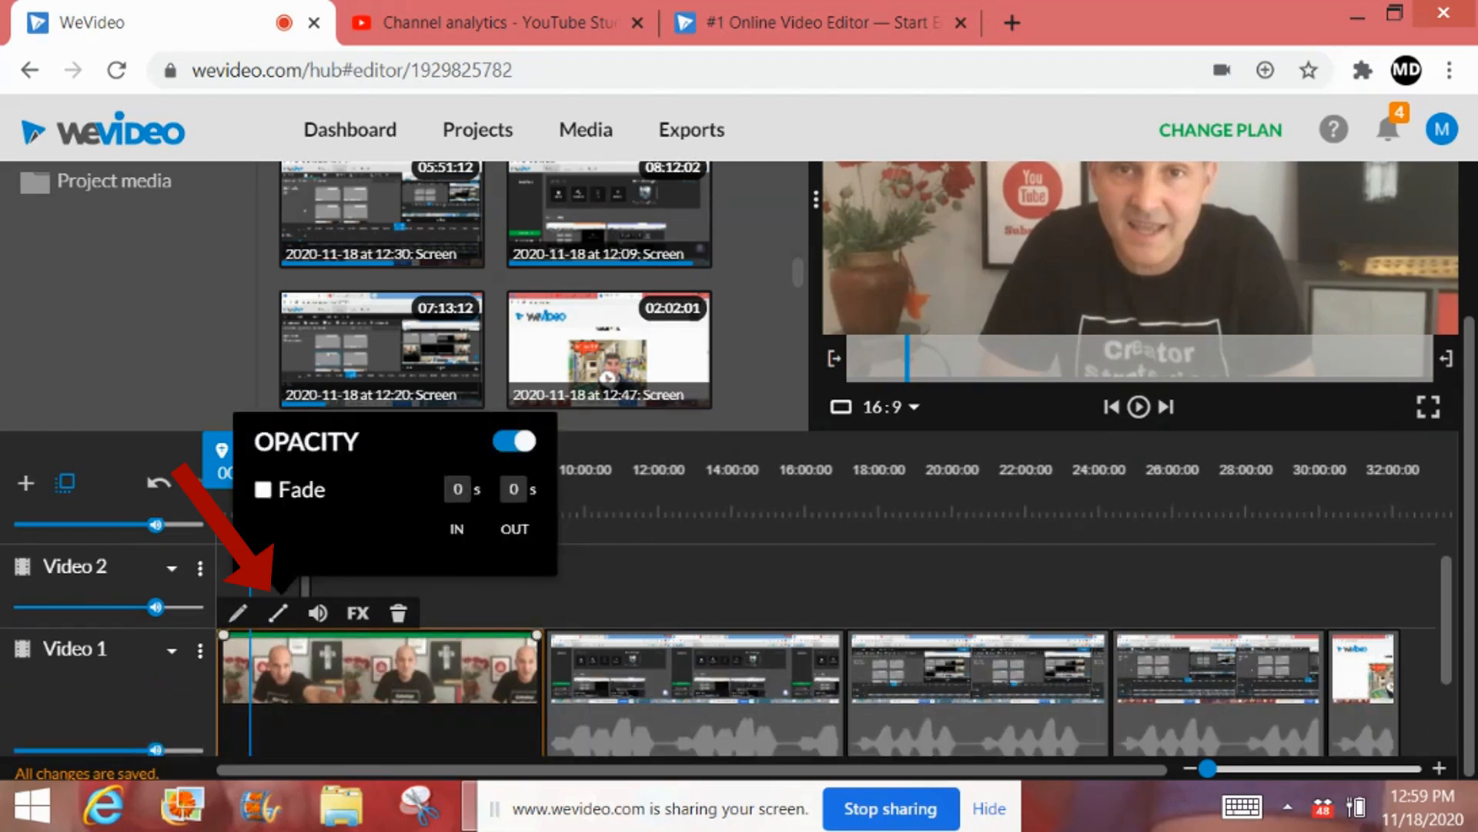
pyautogui.click(322, 638)
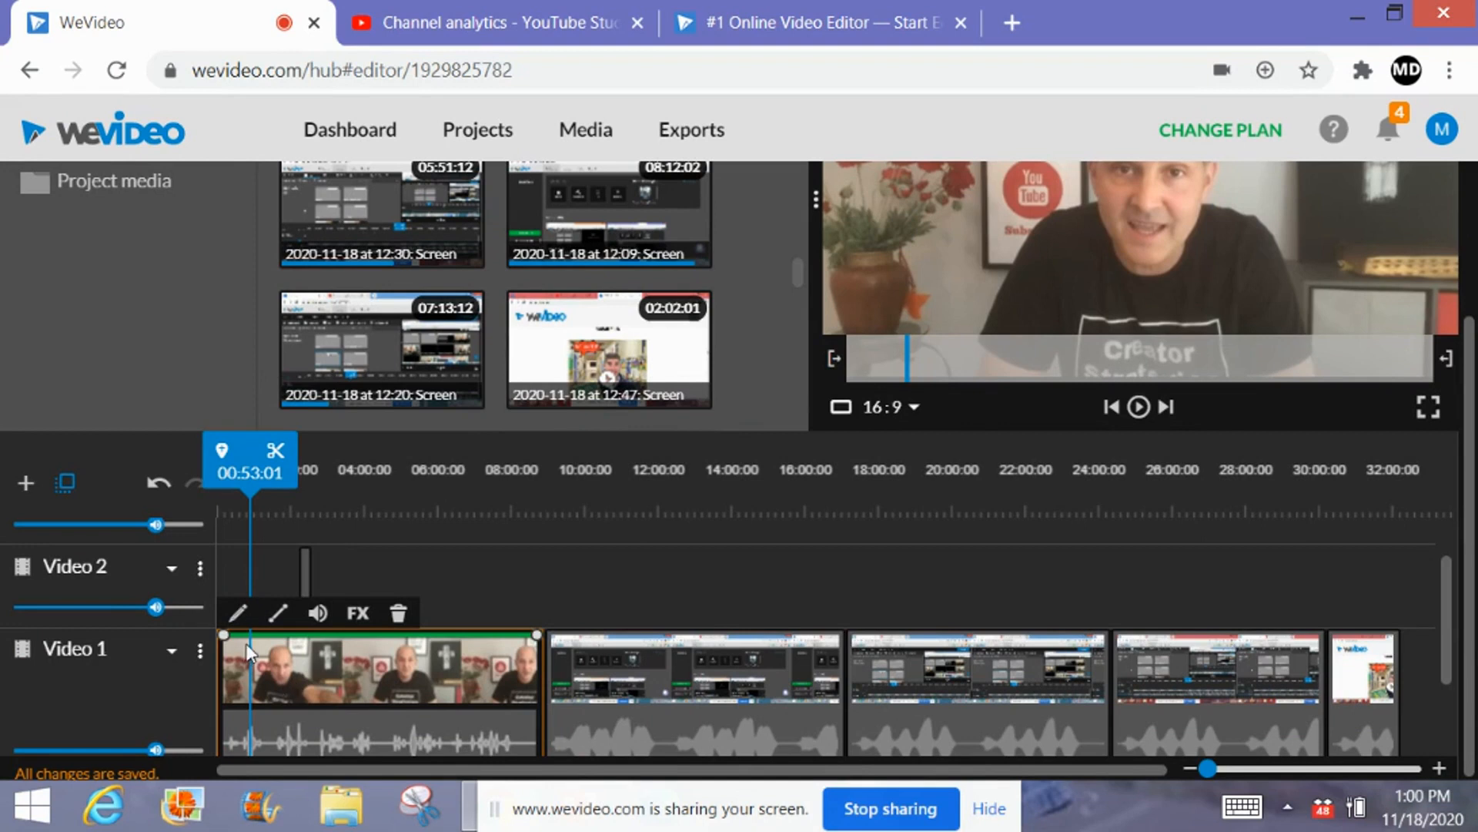
pyautogui.click(275, 616)
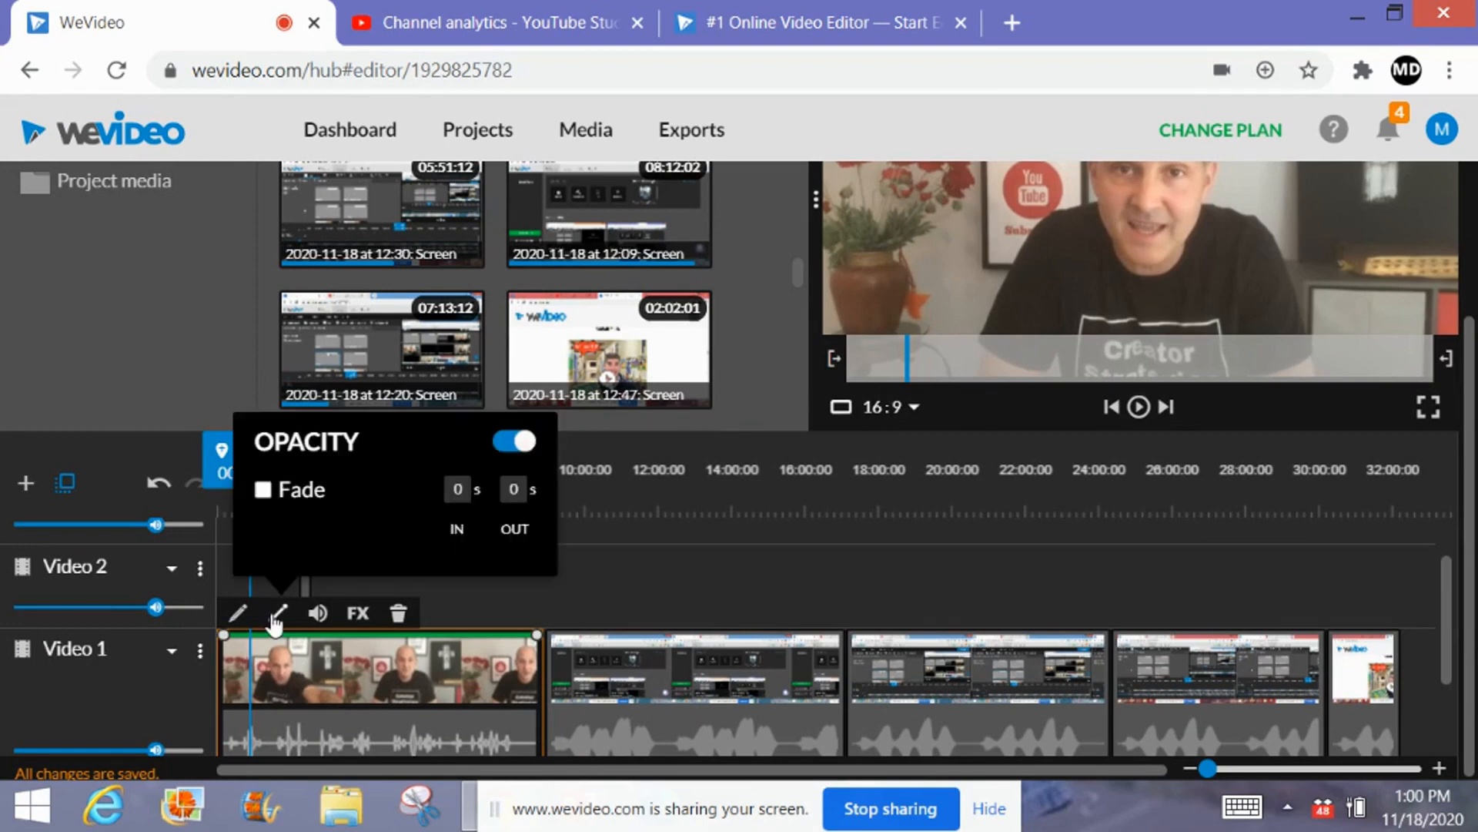
pyautogui.click(263, 490)
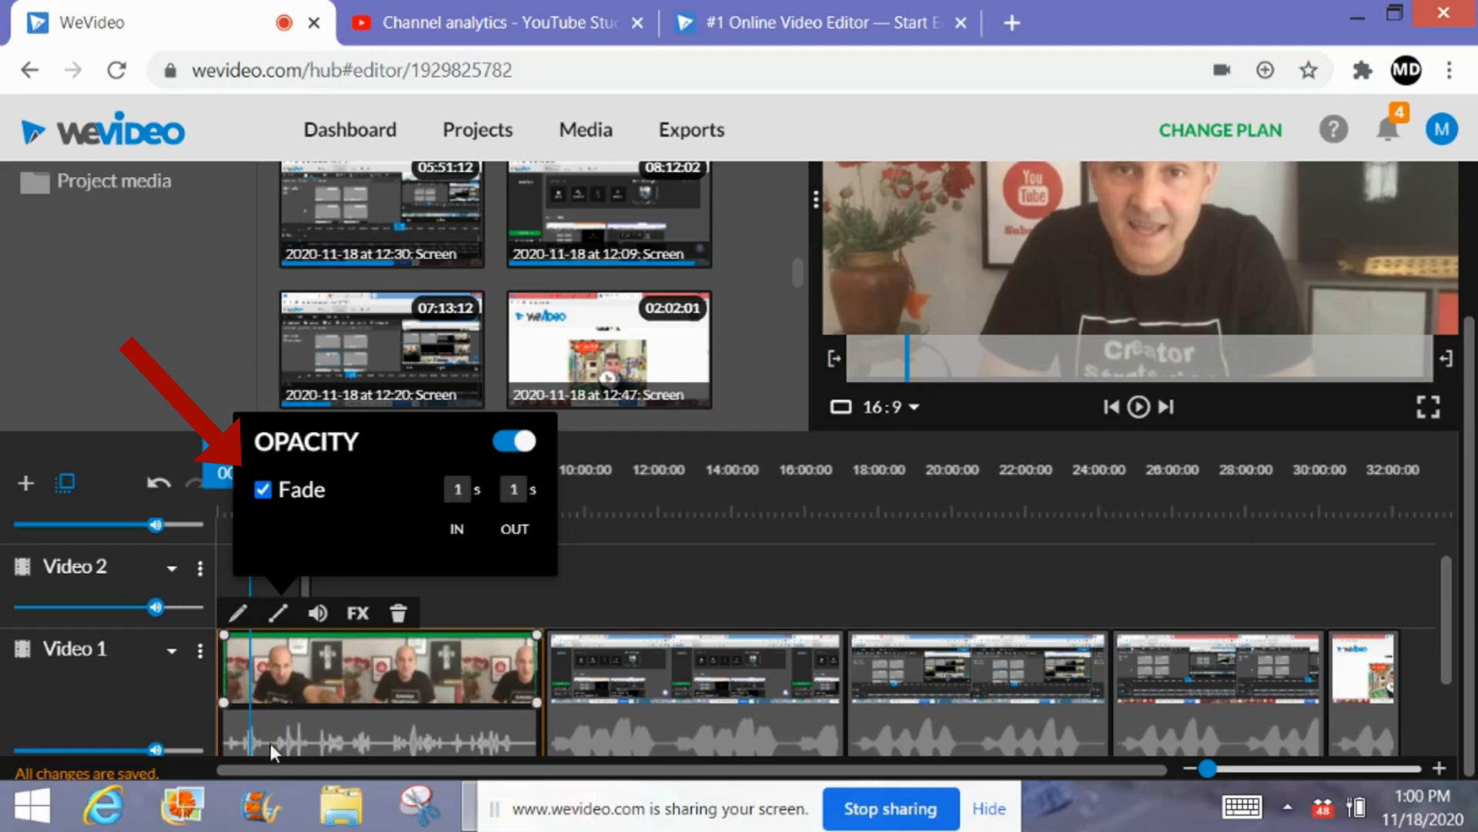
# - Preview the first clip's opacity fade-in from 00:00:00 on the timeline
pyautogui.moveTo(211, 457); pyautogui.dragTo(178, 456)
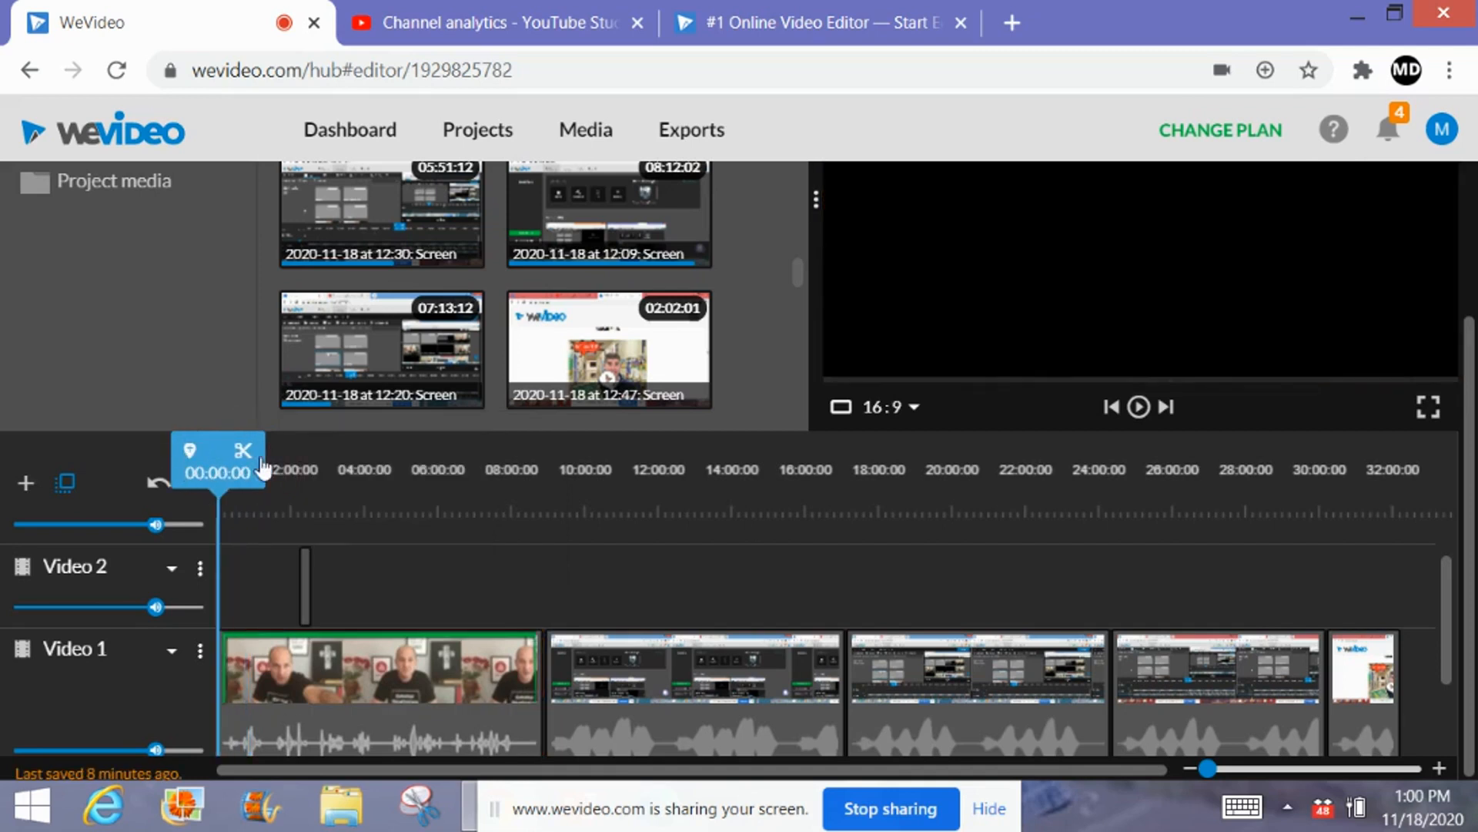
pyautogui.scroll(3, 1393, 557)
pyautogui.click(1139, 570)
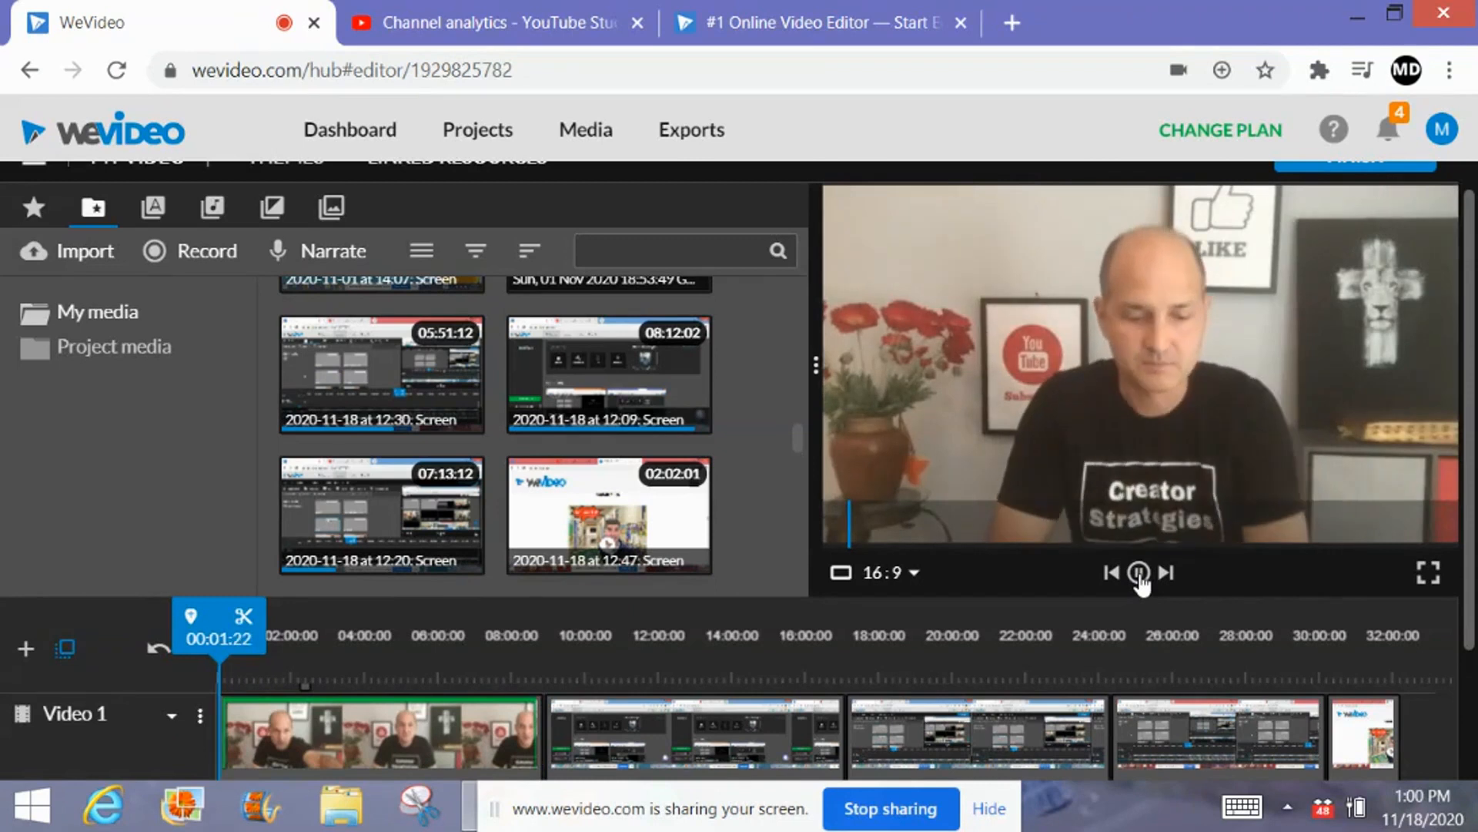
pyautogui.click(1140, 573)
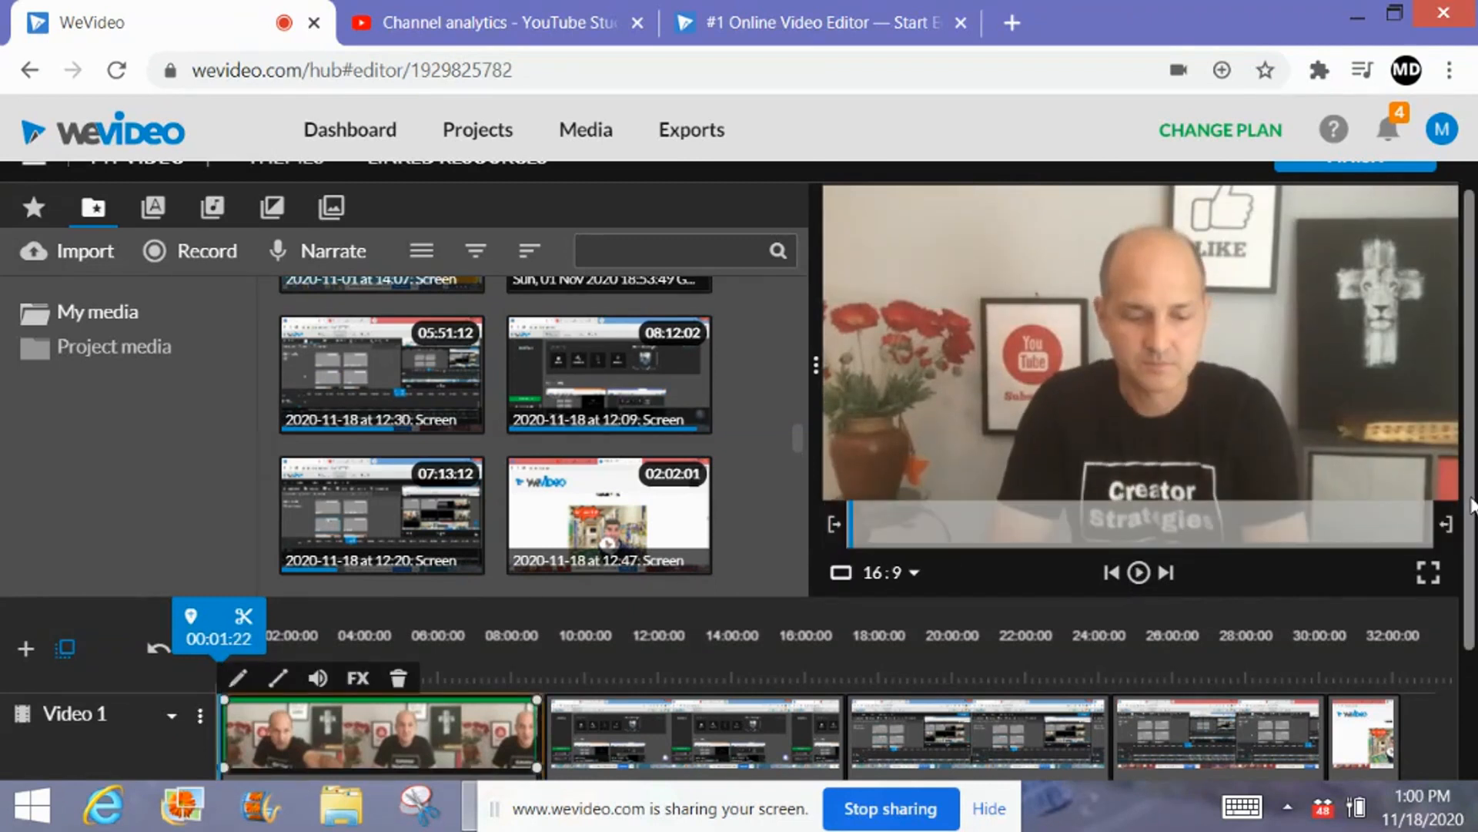
# - Try a much longer opacity fade-in at the start of the first Video 1 clip and preview it
pyautogui.scroll(-2, 400, 589)
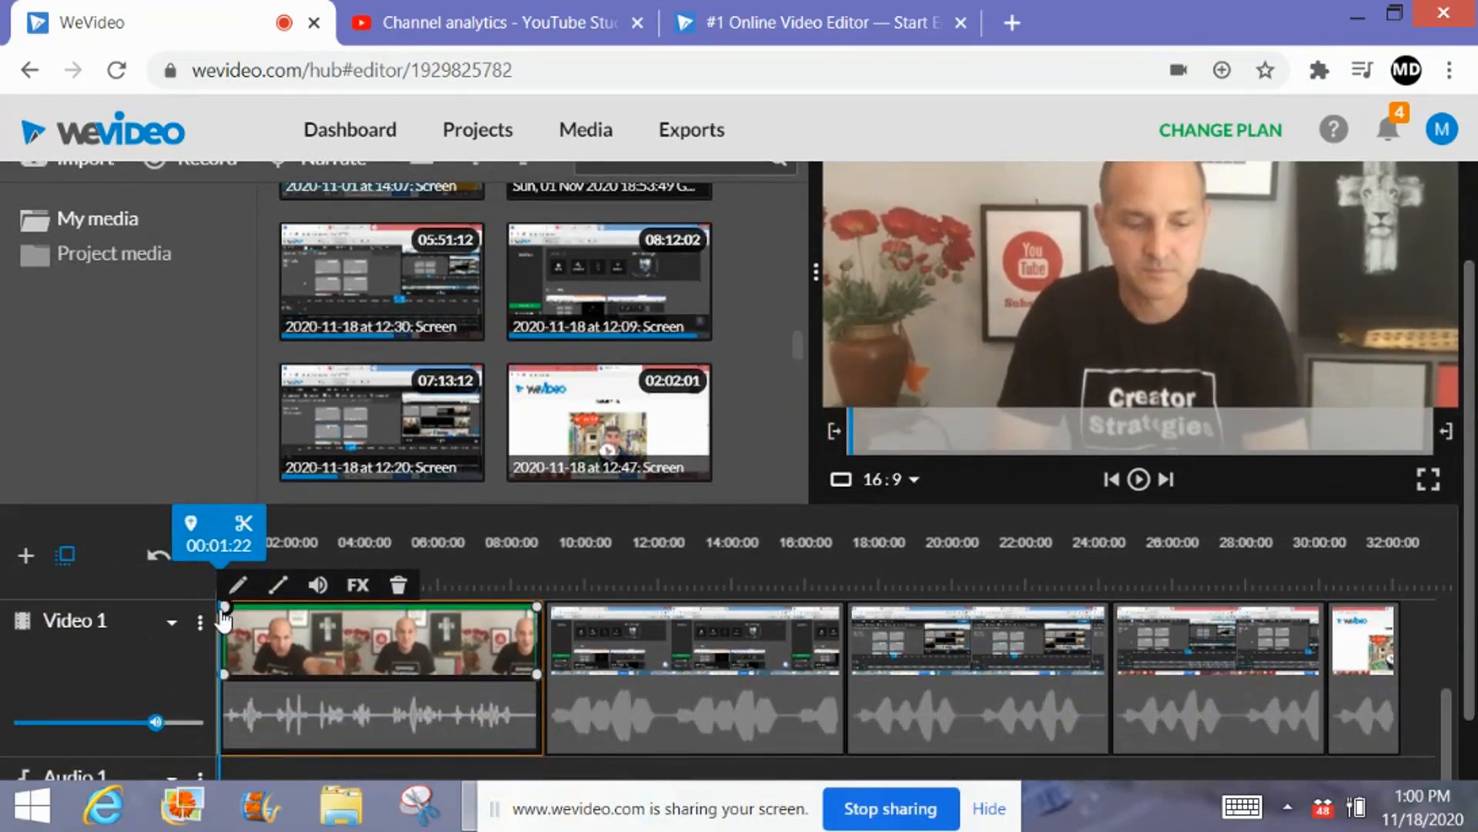
pyautogui.moveTo(223, 616); pyautogui.dragTo(281, 617)
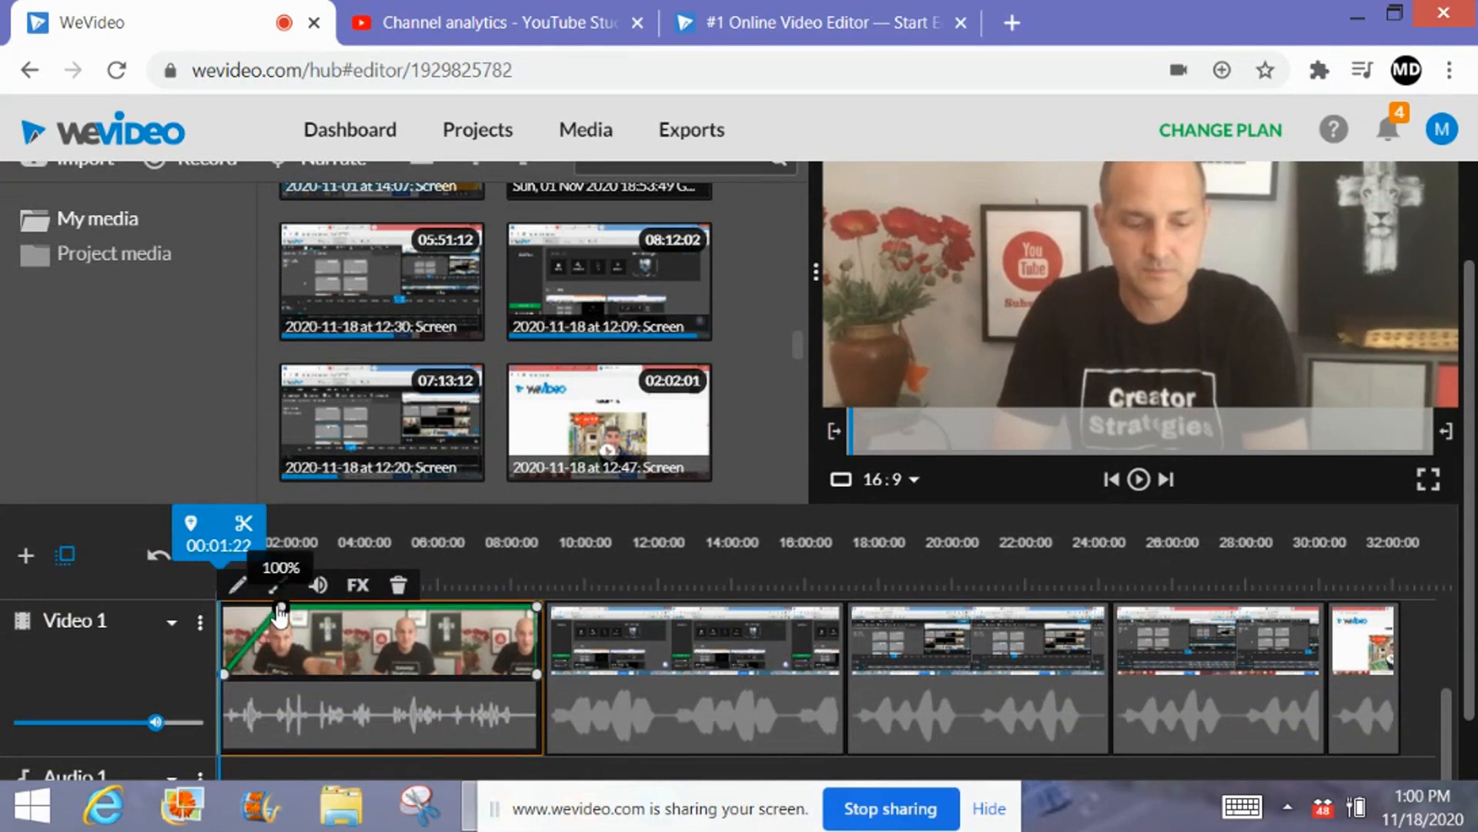
pyautogui.click(1141, 482)
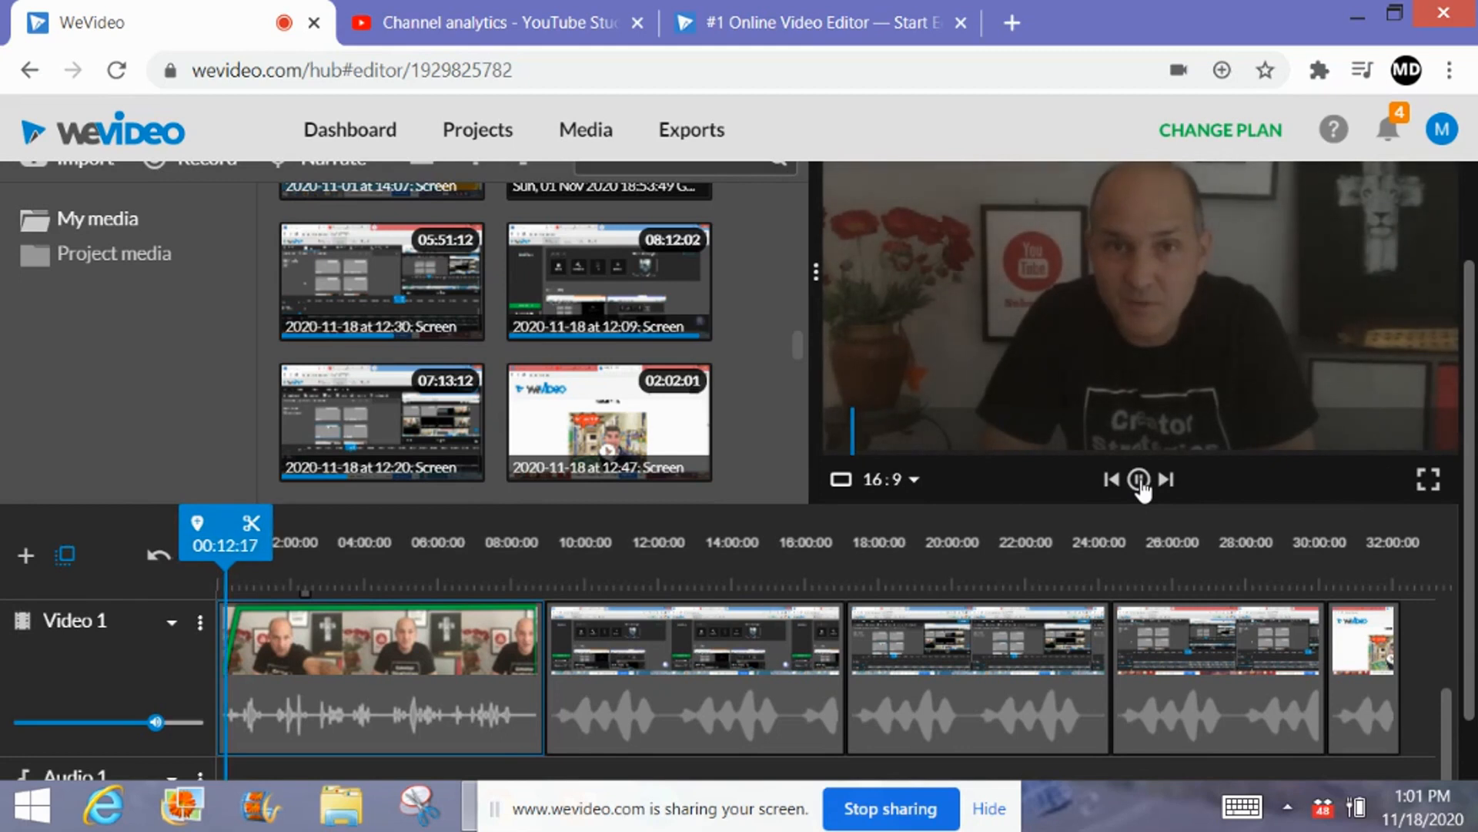
pyautogui.click(1140, 481)
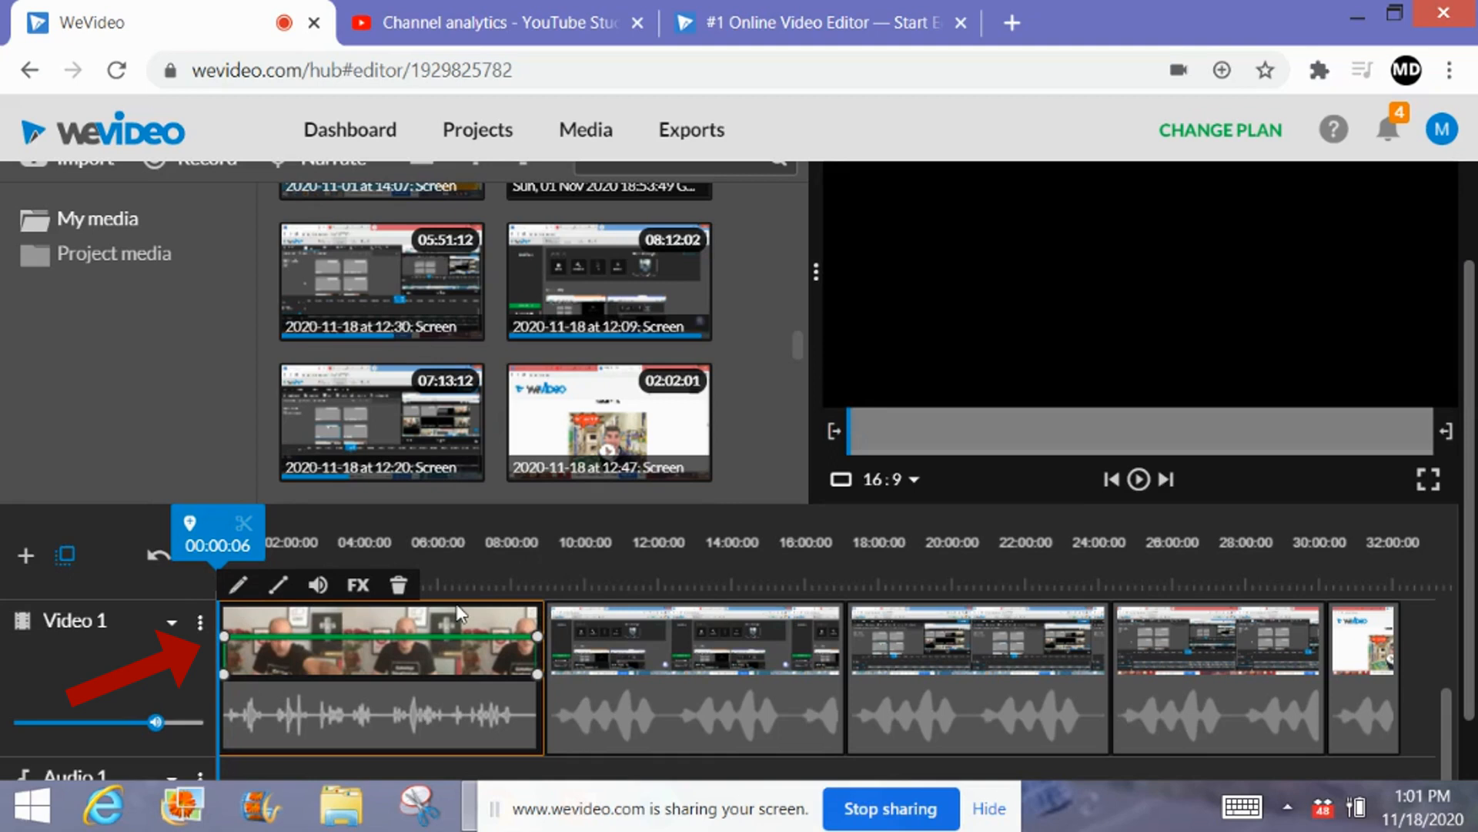
# - Preview the first clip at reduced opacity, restore its opacity to full along its length, and play it back
pyautogui.moveTo(224, 639)
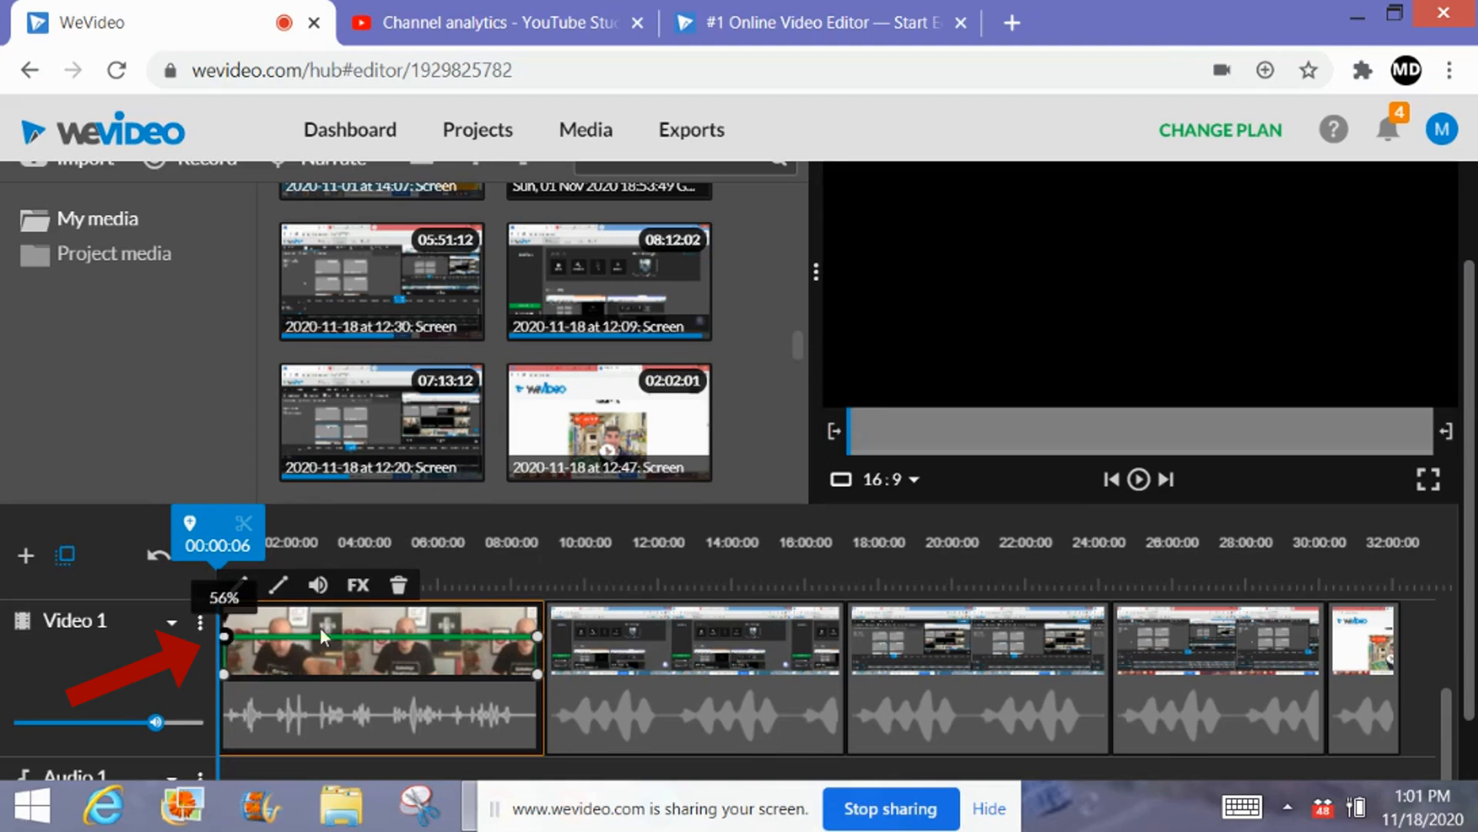
pyautogui.click(1137, 481)
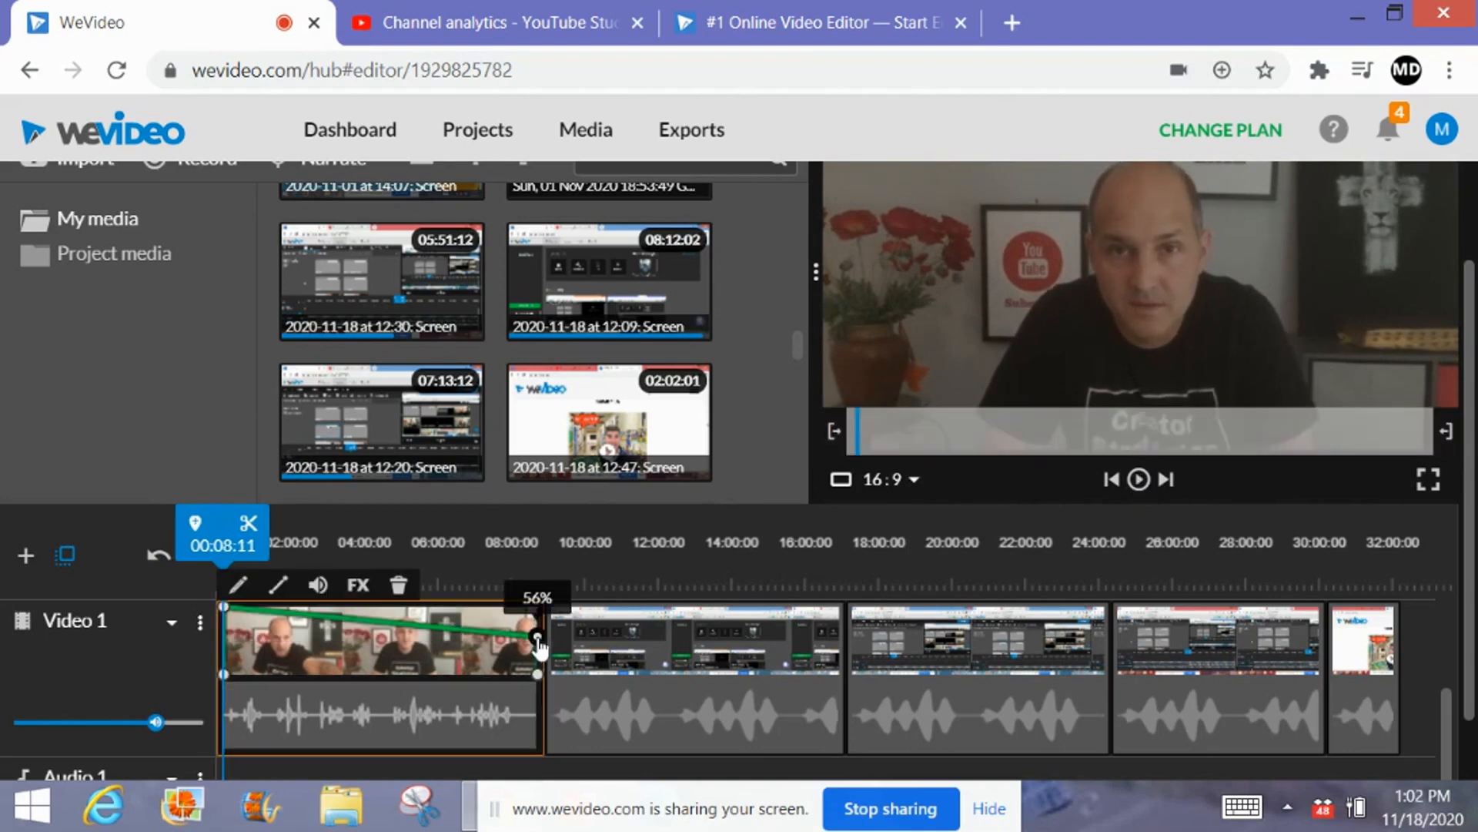
pyautogui.moveTo(538, 641); pyautogui.dragTo(534, 578)
pyautogui.click(1141, 479)
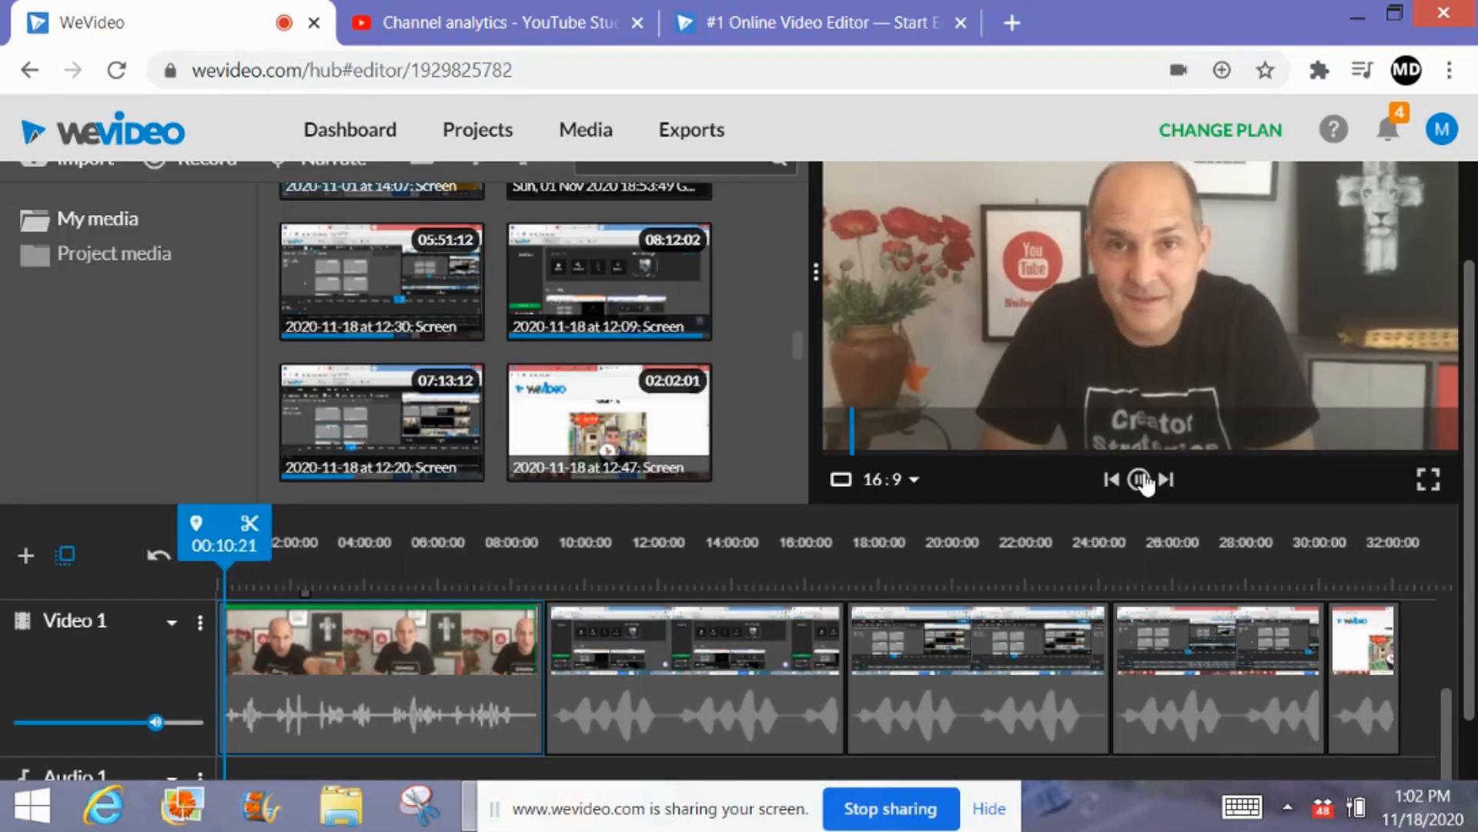
pyautogui.click(1142, 479)
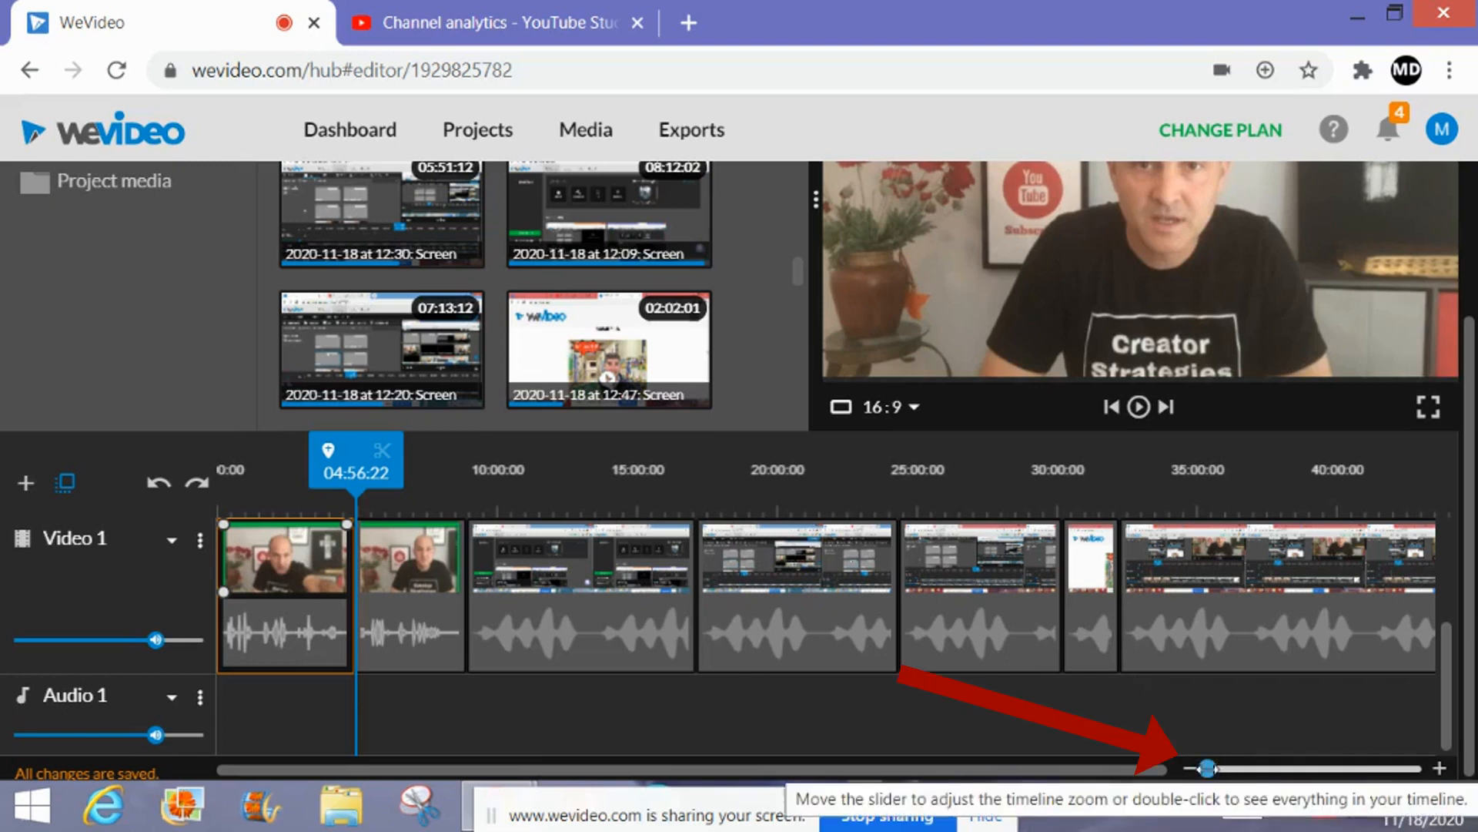
# - Zoom the timeline in closely and place the playhead at 04:57:06, just after the cut in the IMG_2008[1] footage
pyautogui.moveTo(1208, 768); pyautogui.dragTo(1407, 768)
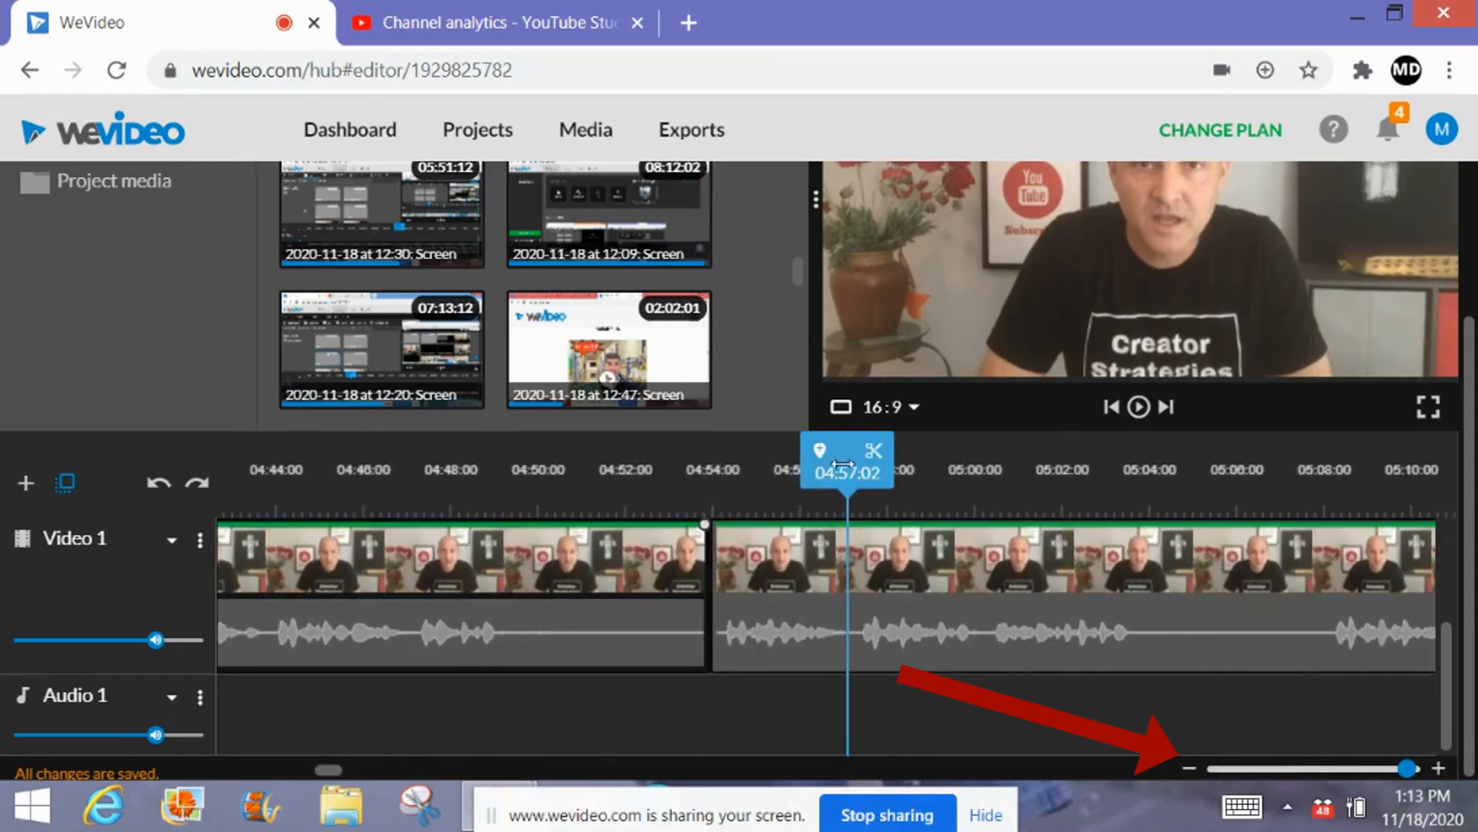
pyautogui.click(867, 582)
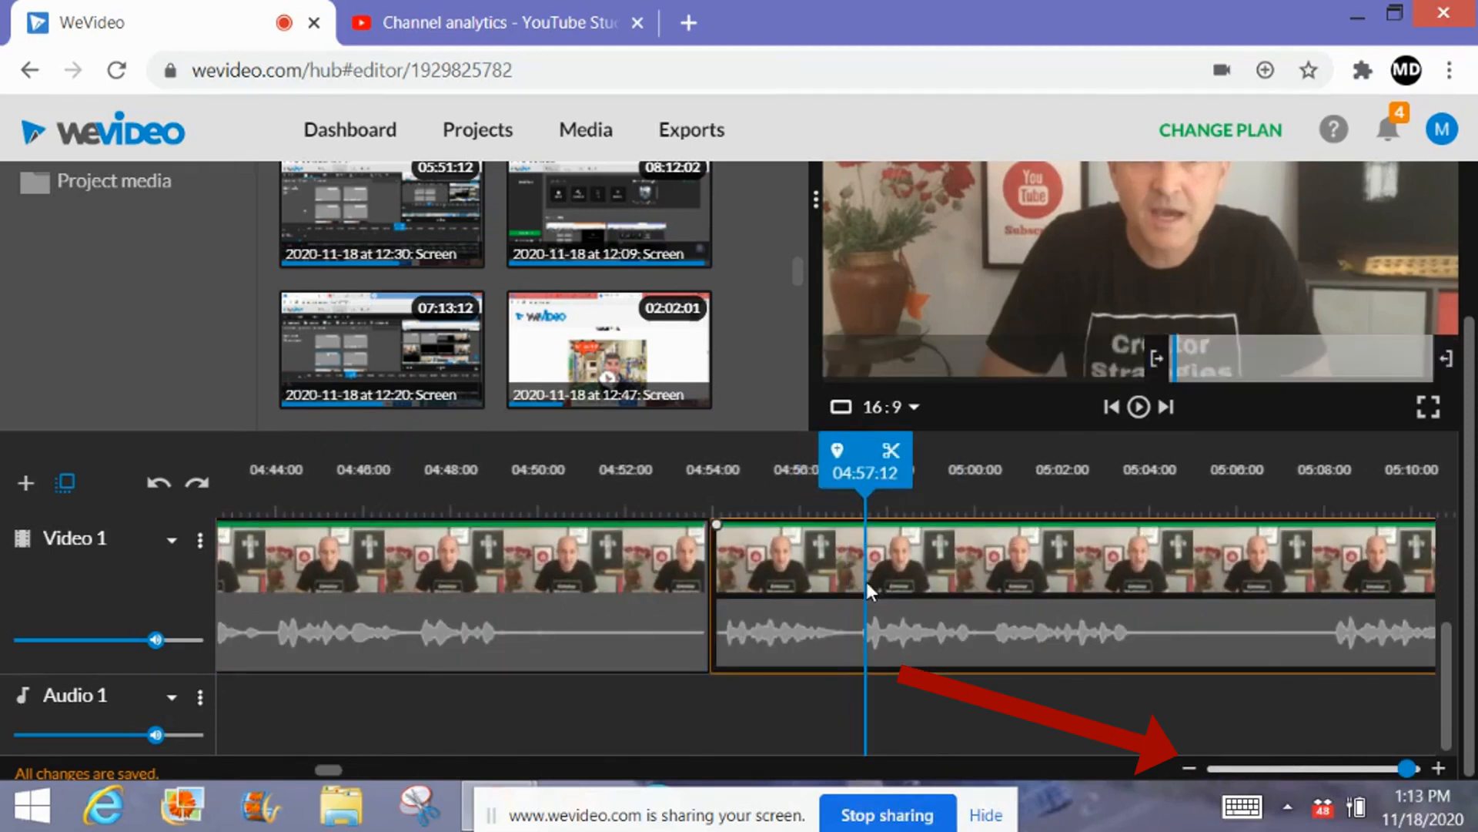
pyautogui.moveTo(1441, 664); pyautogui.dragTo(1447, 638)
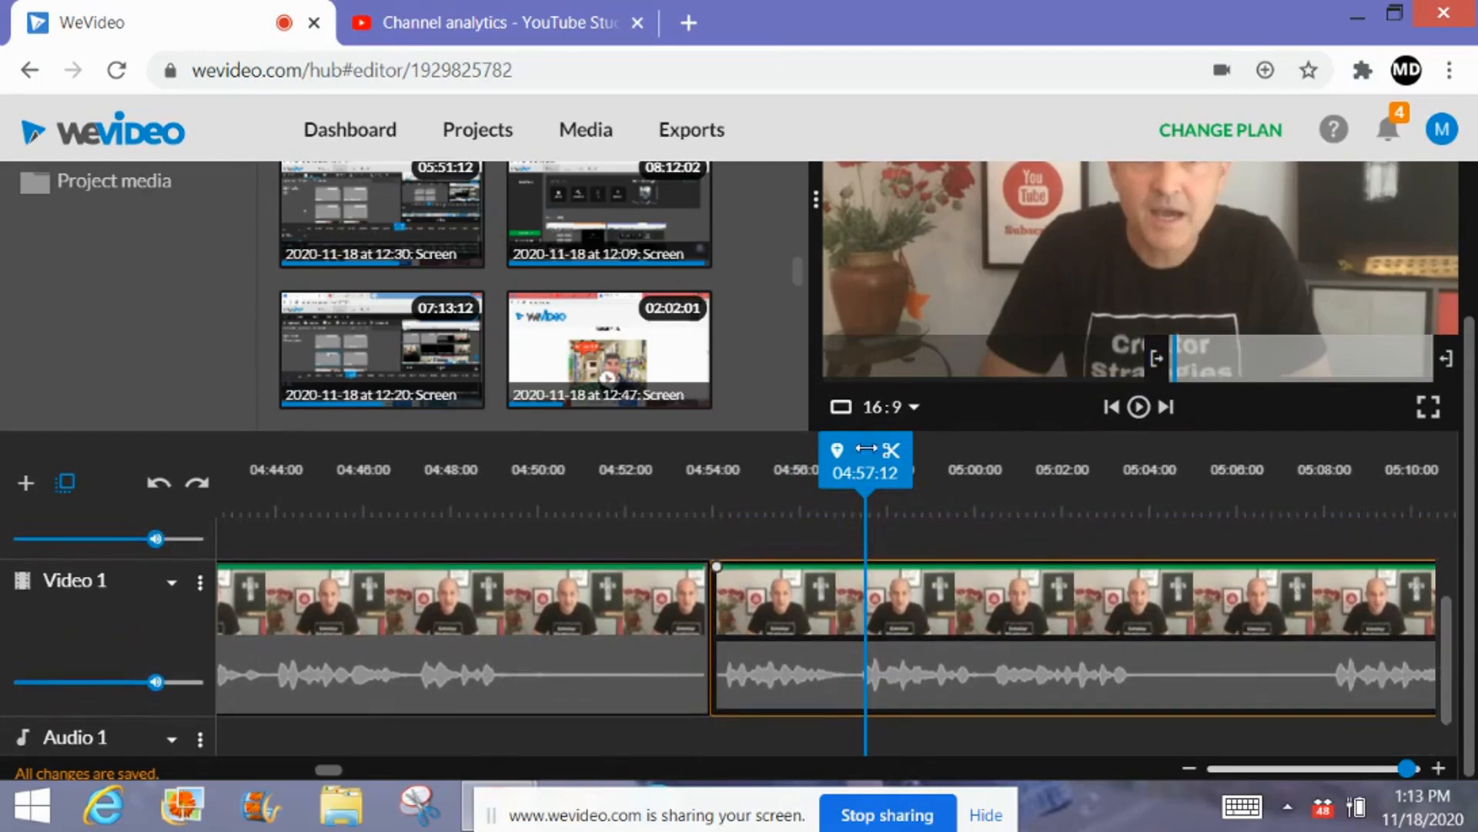
pyautogui.moveTo(863, 448); pyautogui.dragTo(851, 446)
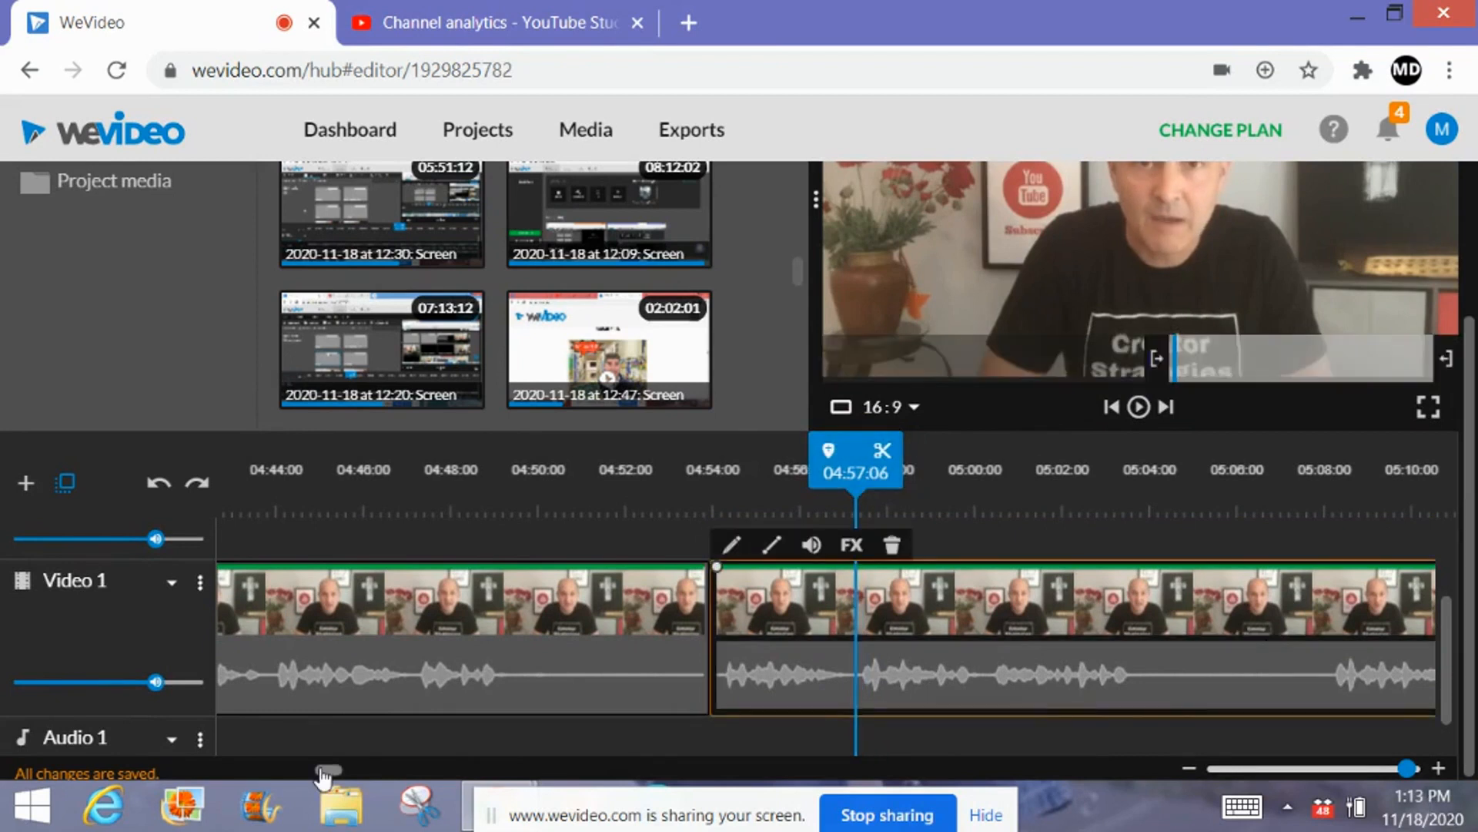
# - Examine the audio waveforms where the IMG_2008[1] clip meets the screen recording, placing the playhead on each clip
pyautogui.moveTo(320, 770); pyautogui.dragTo(439, 763)
pyautogui.moveTo(561, 769); pyautogui.dragTo(423, 756)
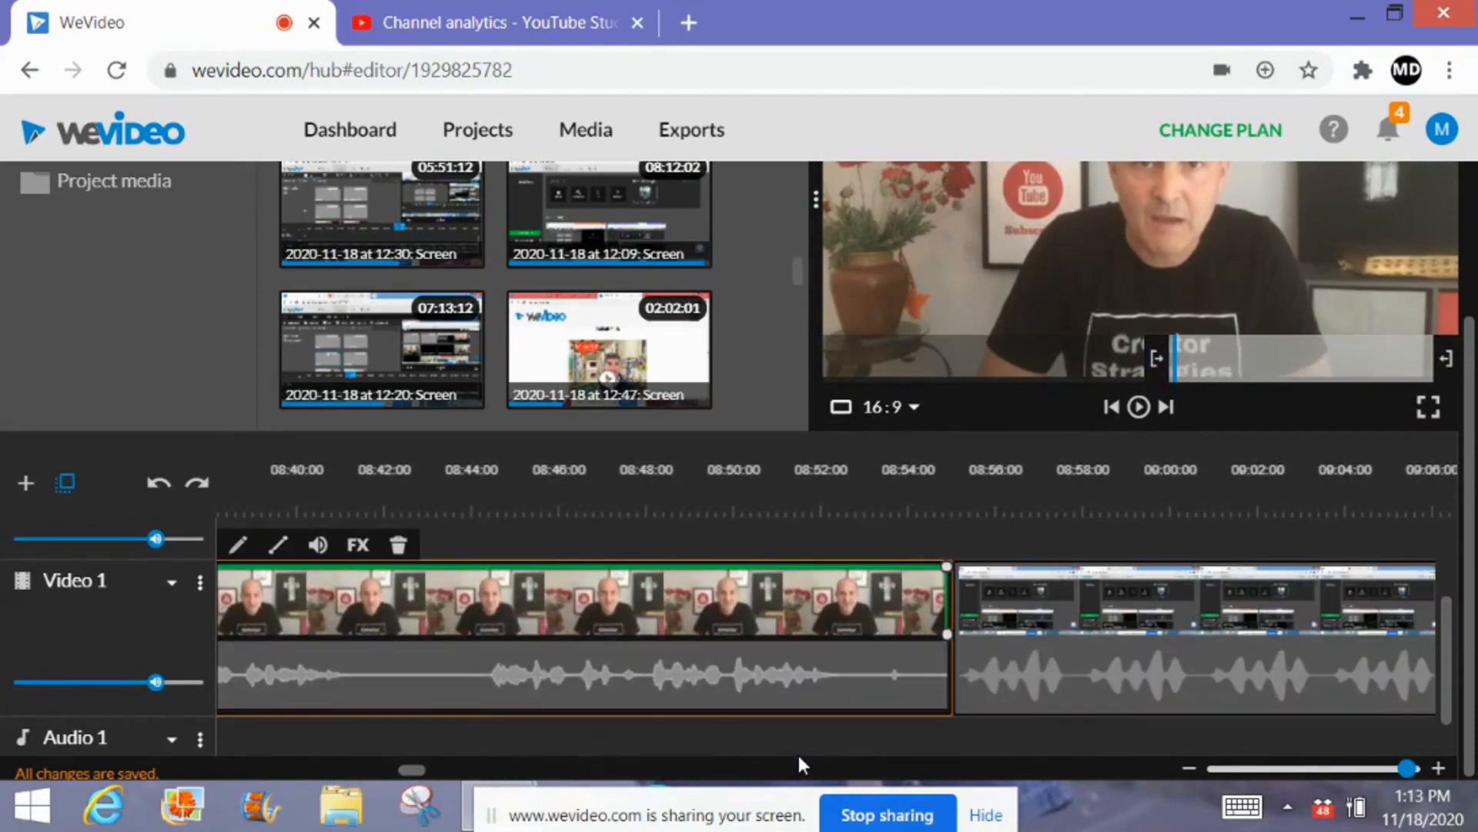
pyautogui.click(1045, 713)
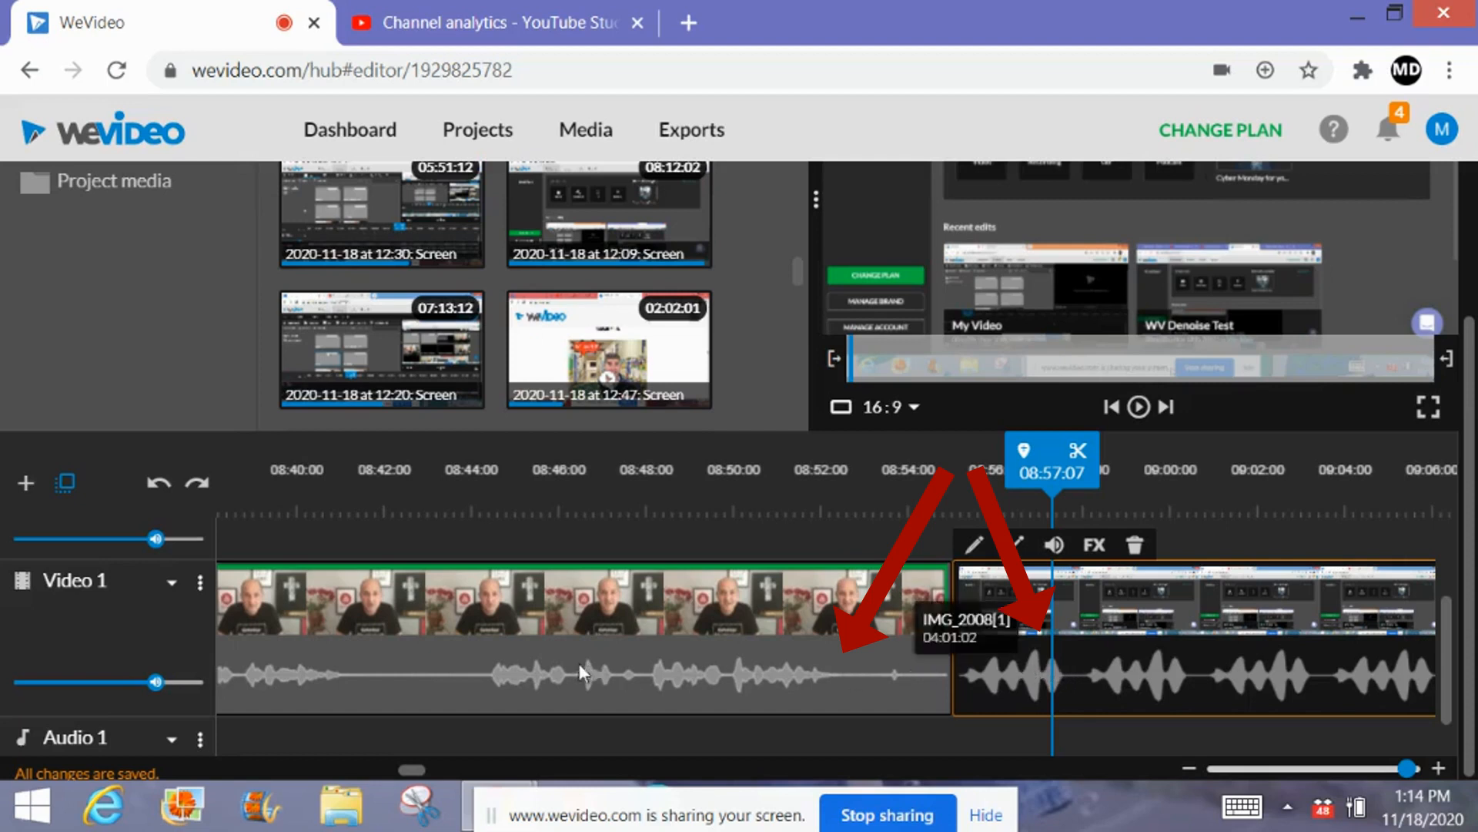
pyautogui.click(491, 678)
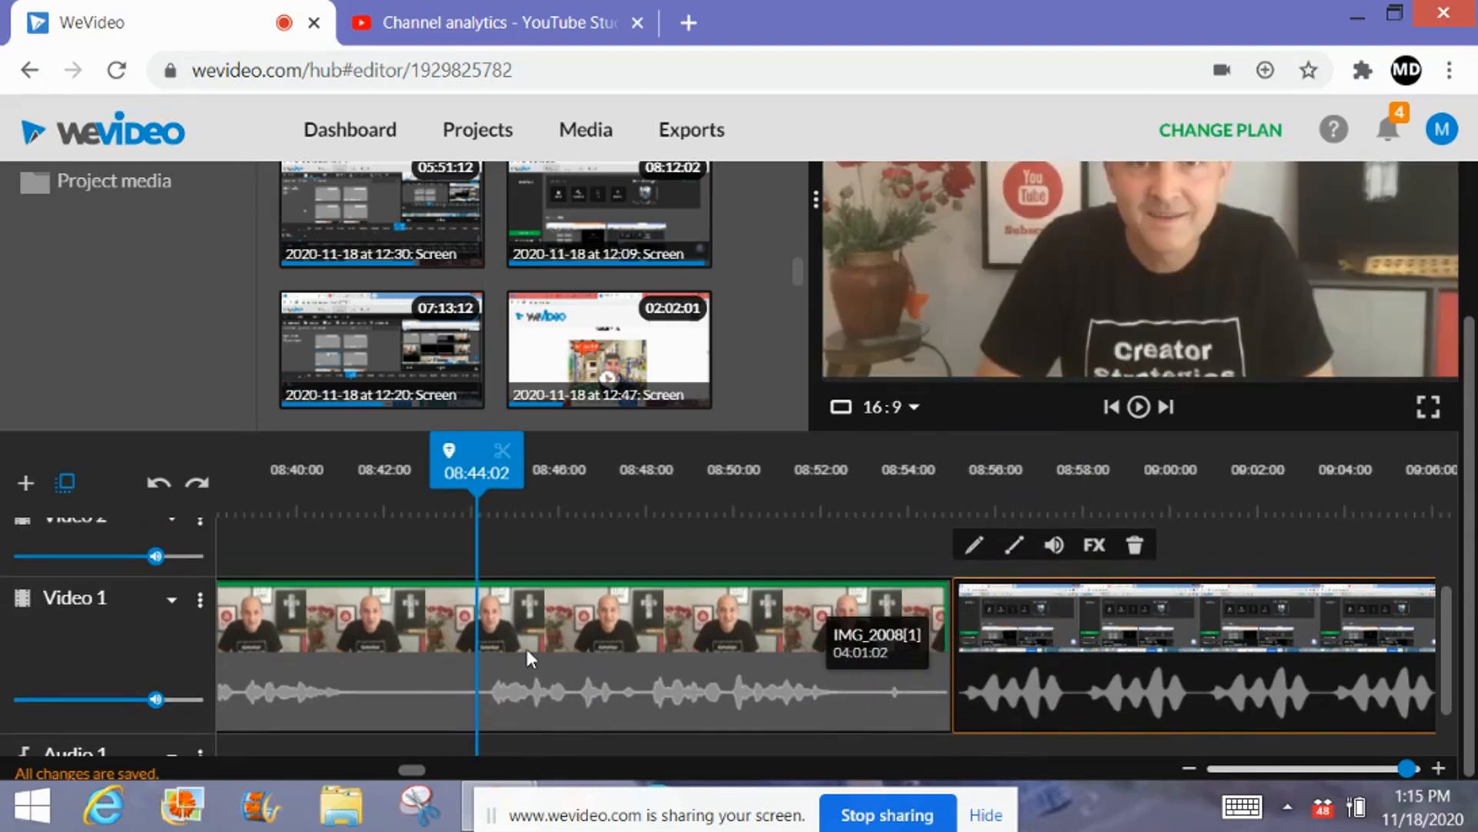
# - Enable the volume fade on the second IMG_2008[1] clip with 1 s in and 1 s out
pyautogui.click(527, 651)
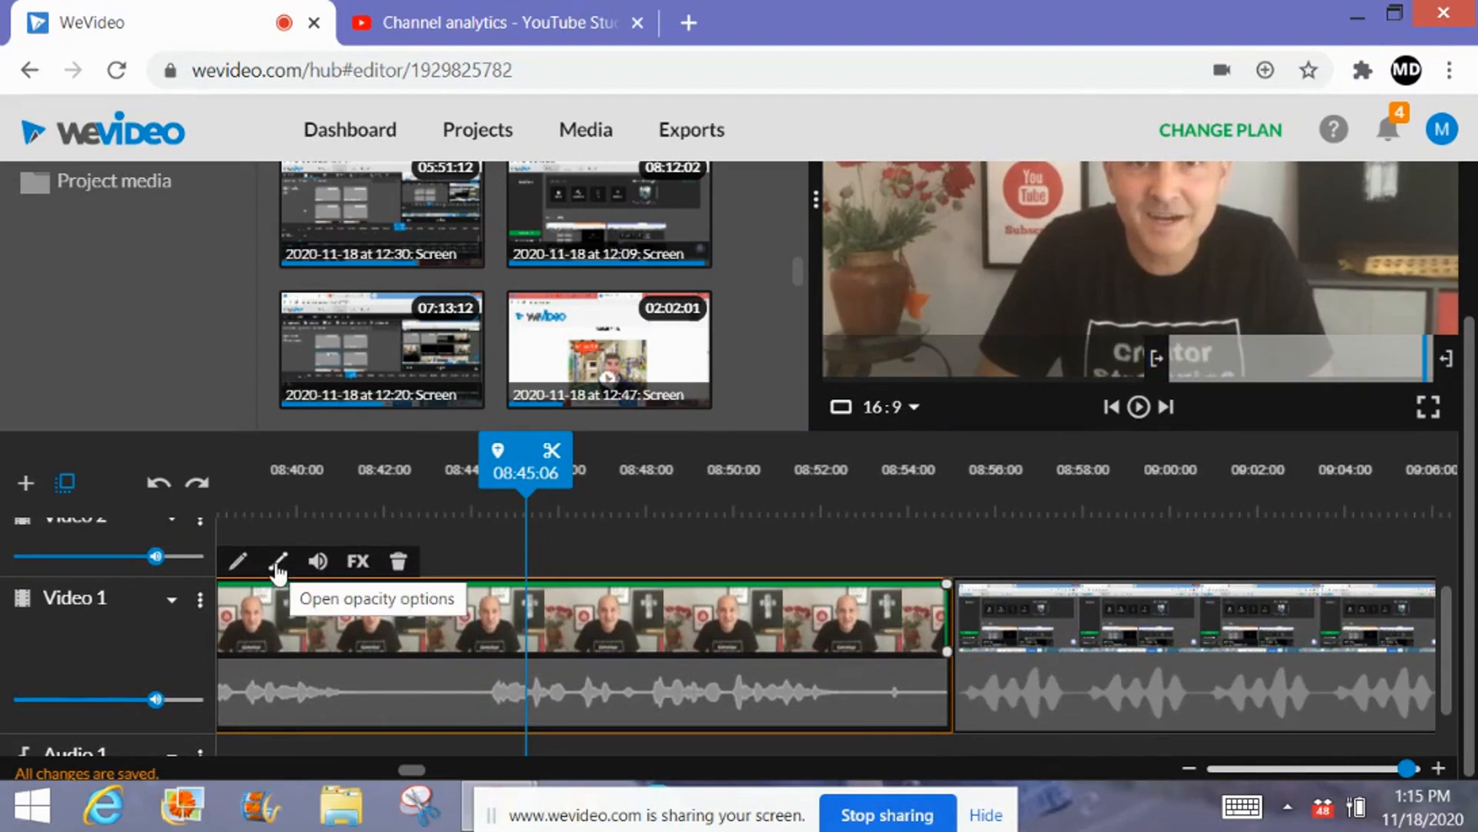
pyautogui.click(318, 563)
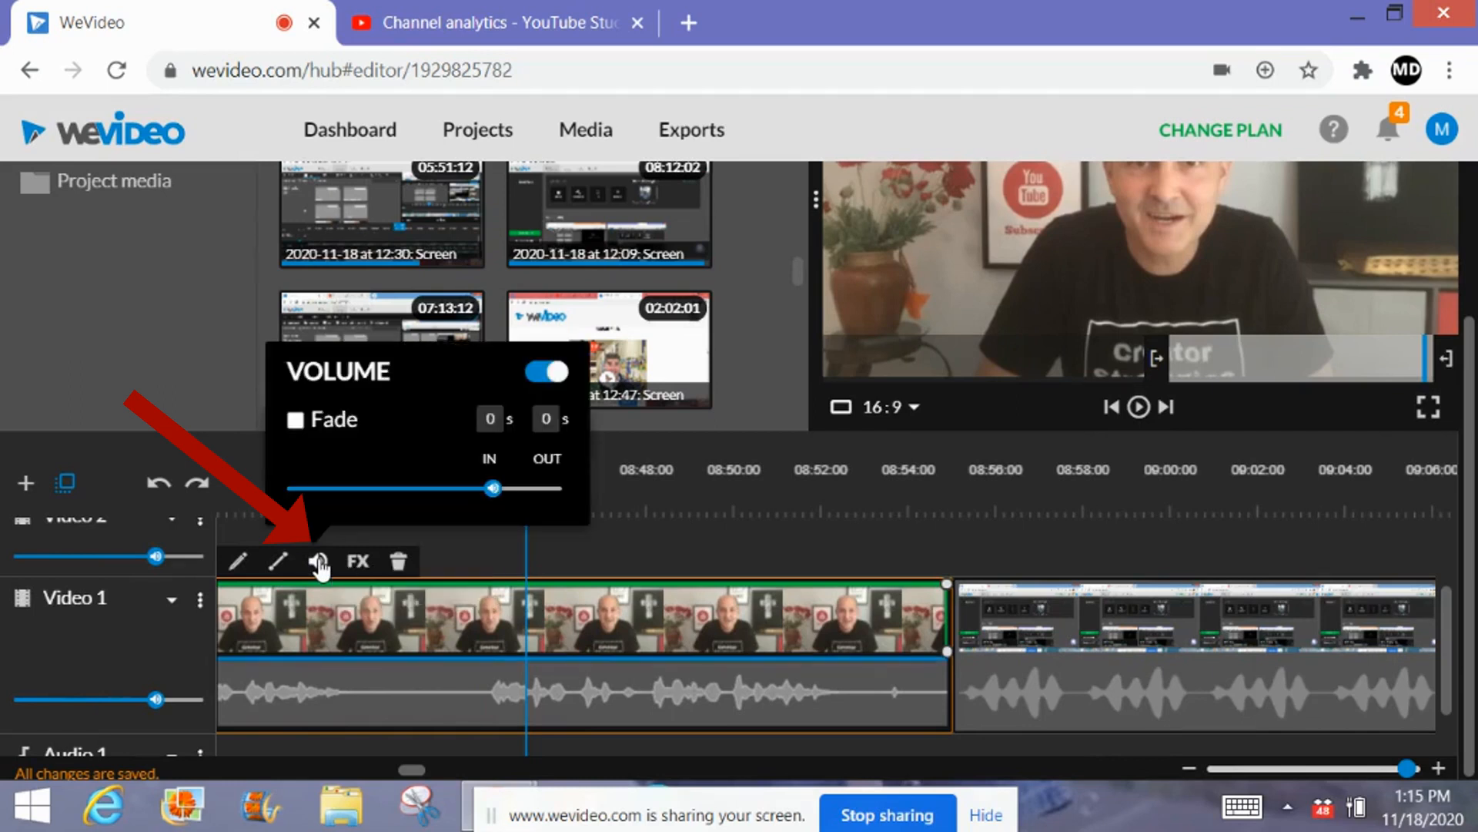
pyautogui.click(295, 421)
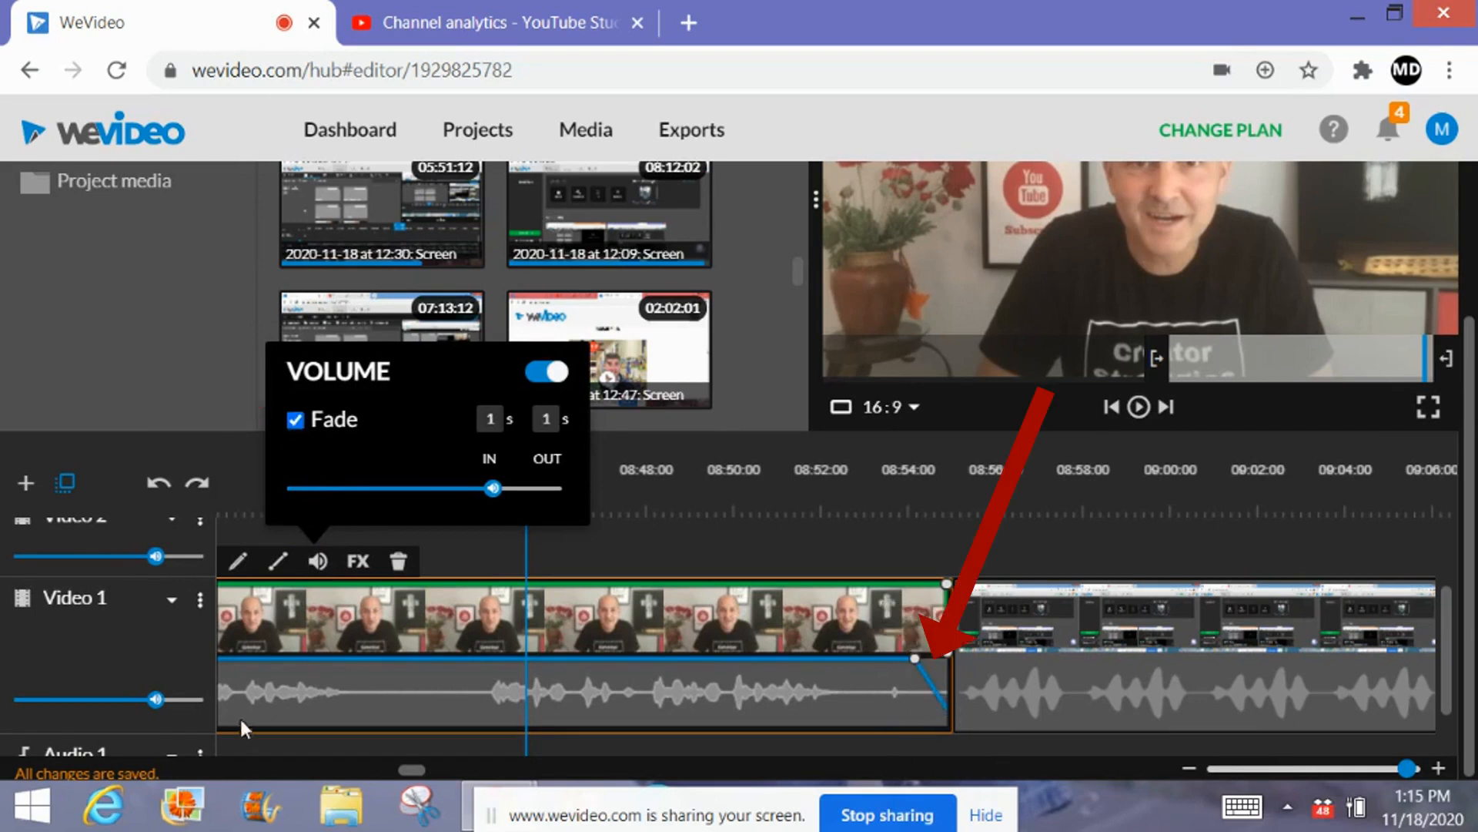
# - Examine the volume fade-in and its level handle at the start of the second IMG_2008[1] clip
pyautogui.moveTo(411, 769)
pyautogui.mouseDown()
pyautogui.moveTo(324, 769)
pyautogui.moveTo(350, 770)
pyautogui.mouseUp()
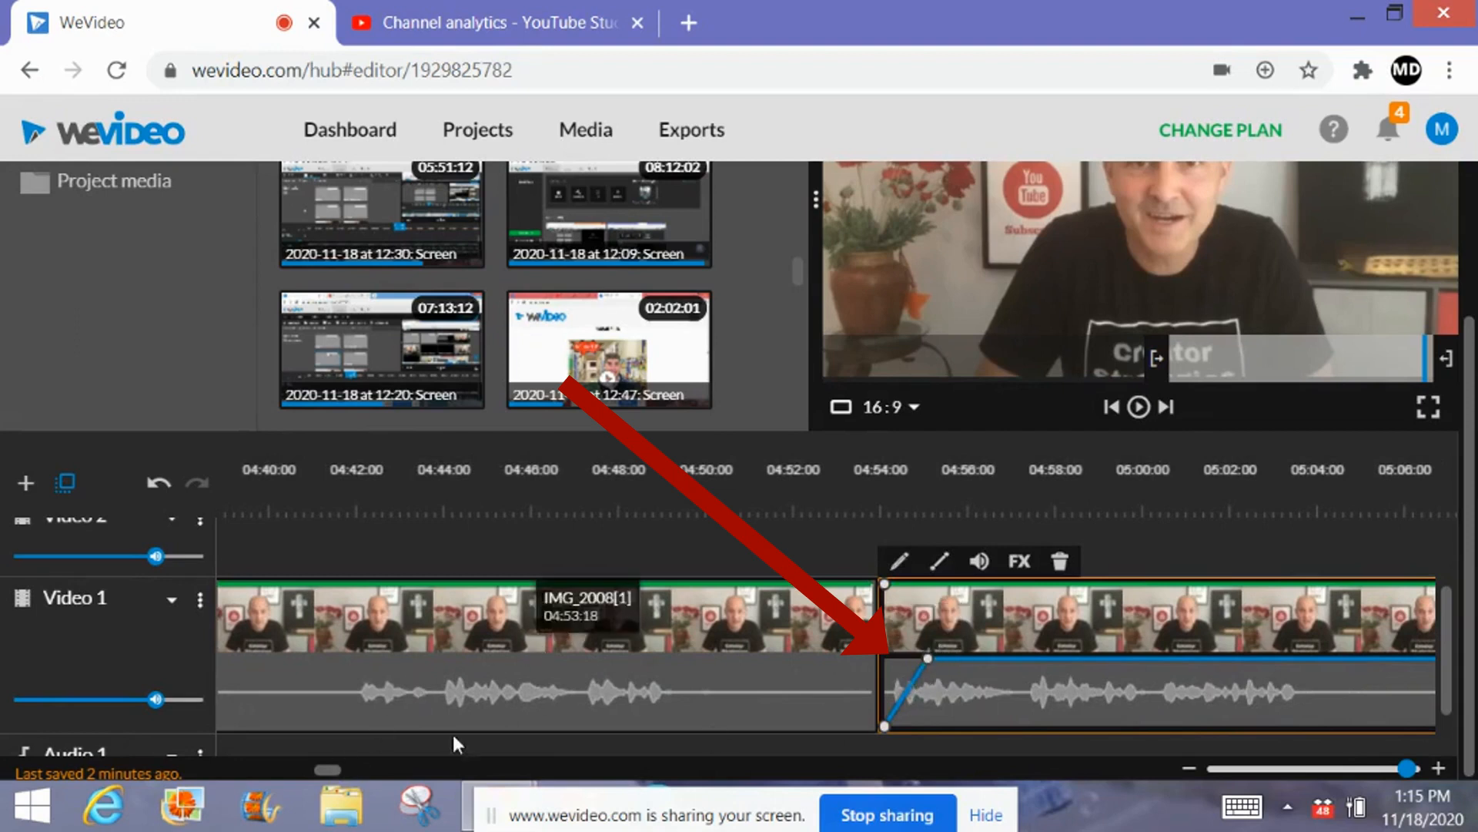
pyautogui.moveTo(329, 770); pyautogui.dragTo(332, 770)
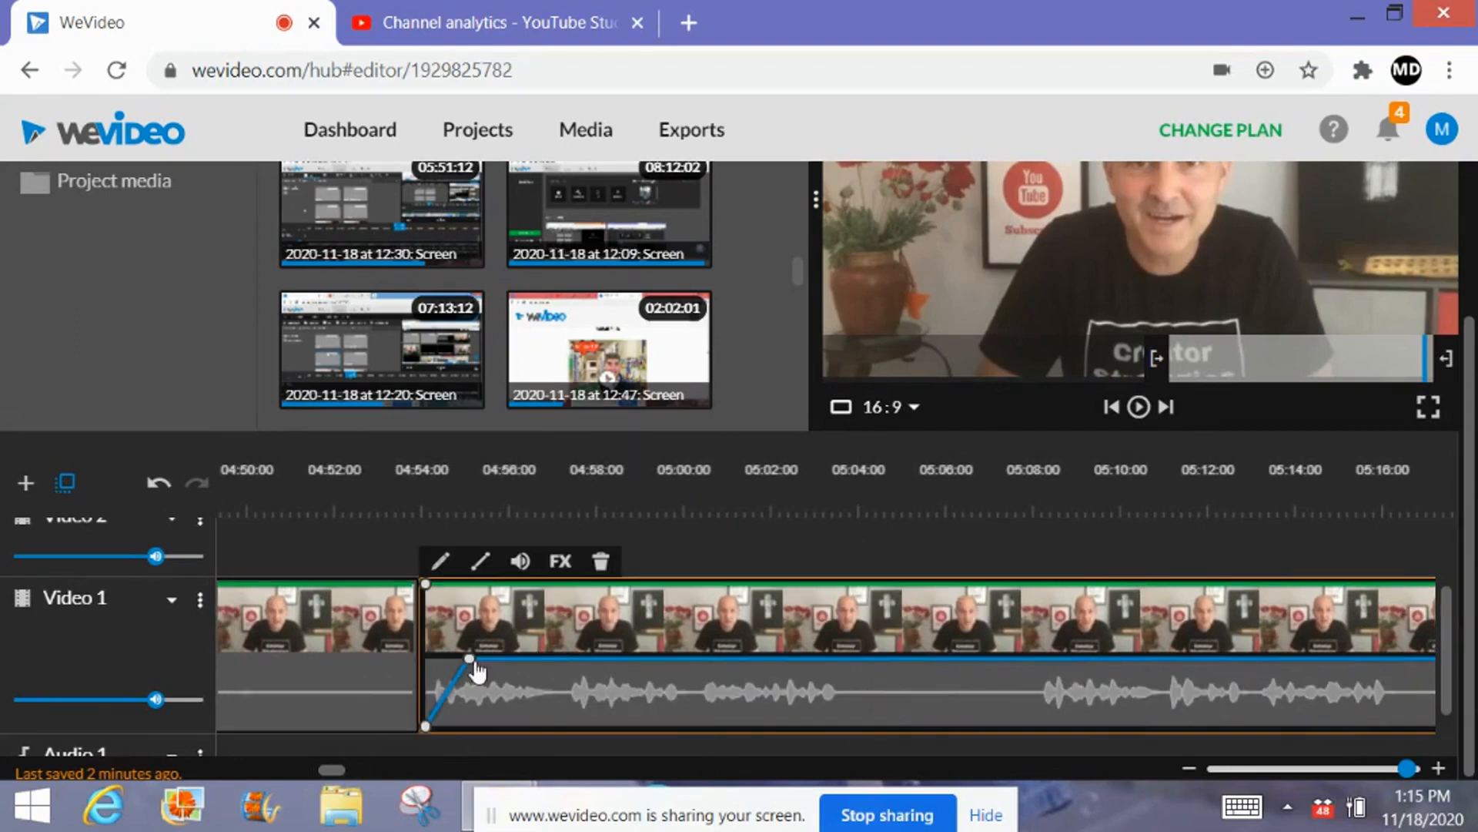
pyautogui.moveTo(470, 659)
pyautogui.mouseDown()
pyautogui.moveTo(473, 687)
pyautogui.moveTo(473, 653)
pyautogui.mouseUp()
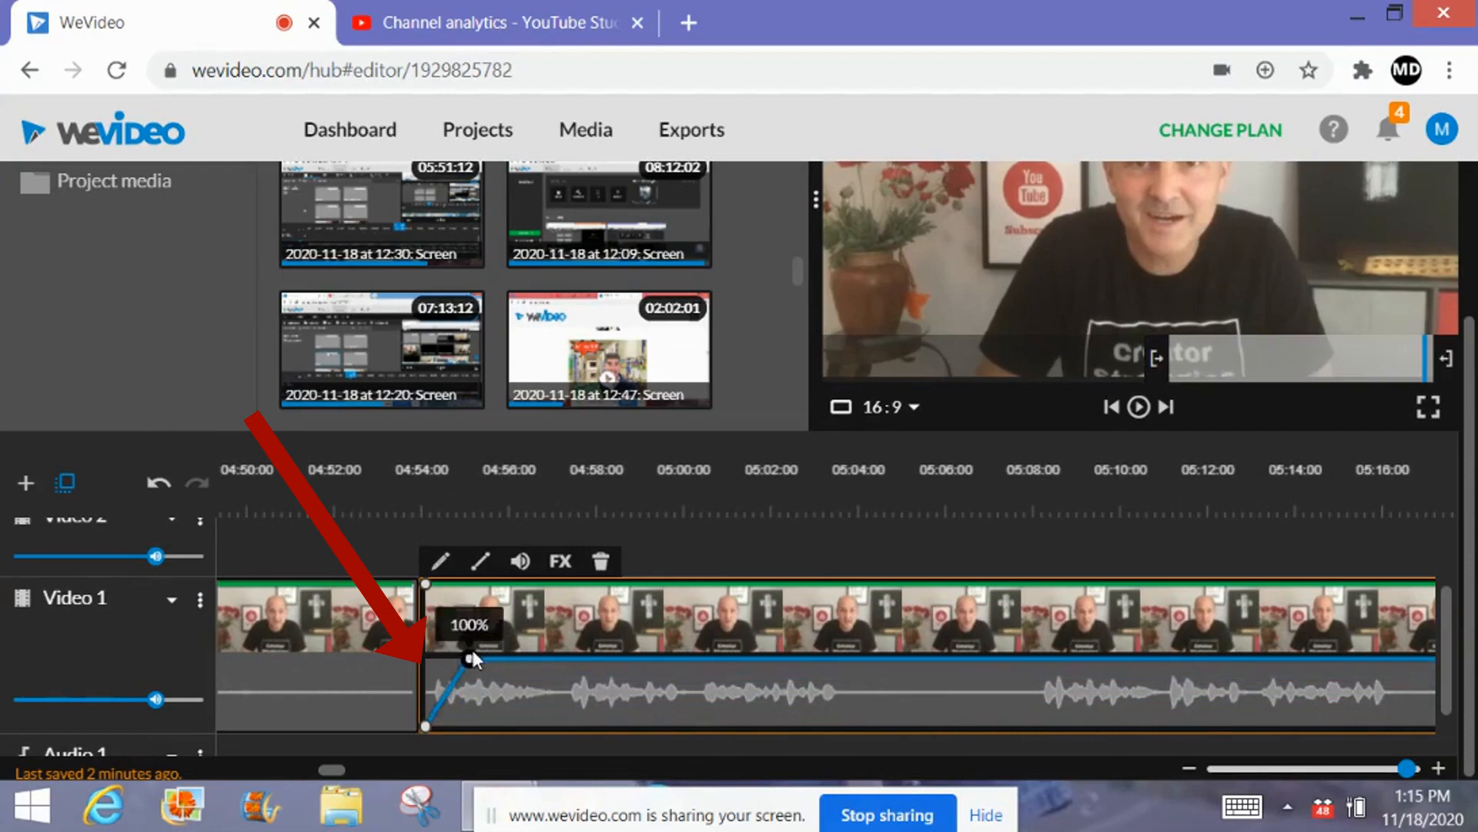
# - Switch the second IMG_2008[1] clip's volume off and back on, keep its level at about 100%, and disable its fade
pyautogui.click(521, 563)
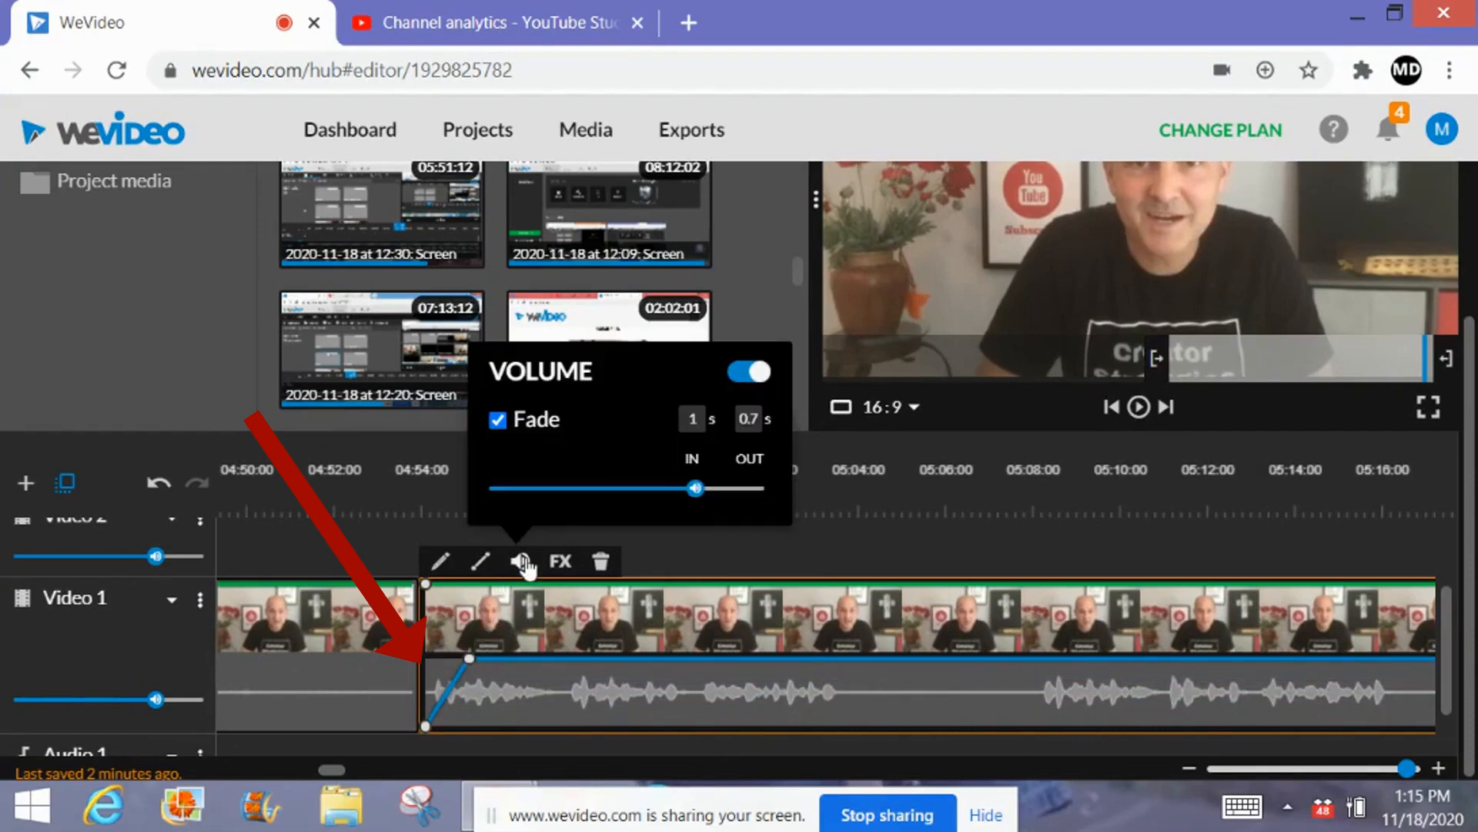
pyautogui.click(741, 377)
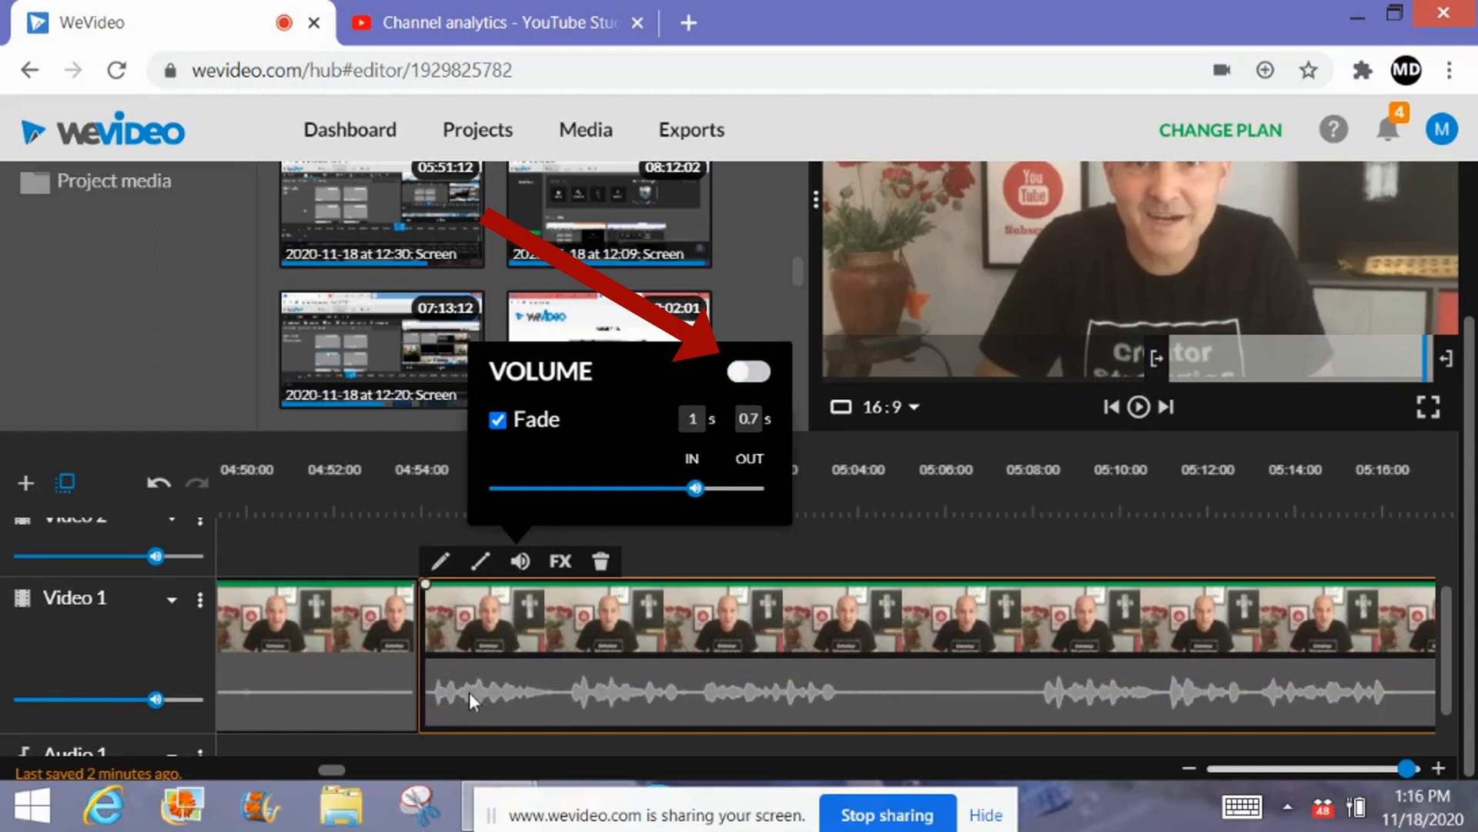
pyautogui.click(753, 373)
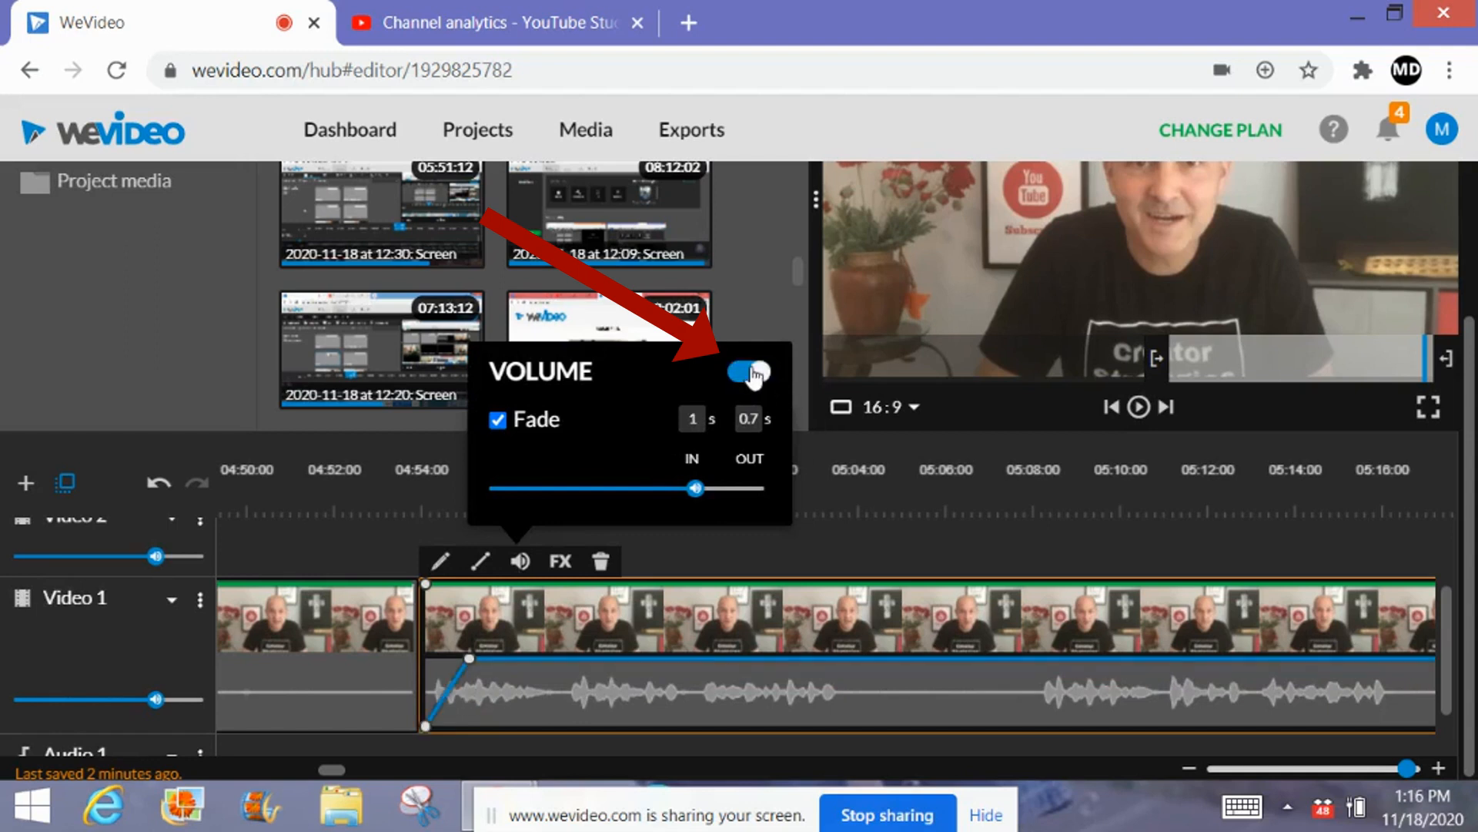
pyautogui.moveTo(698, 489)
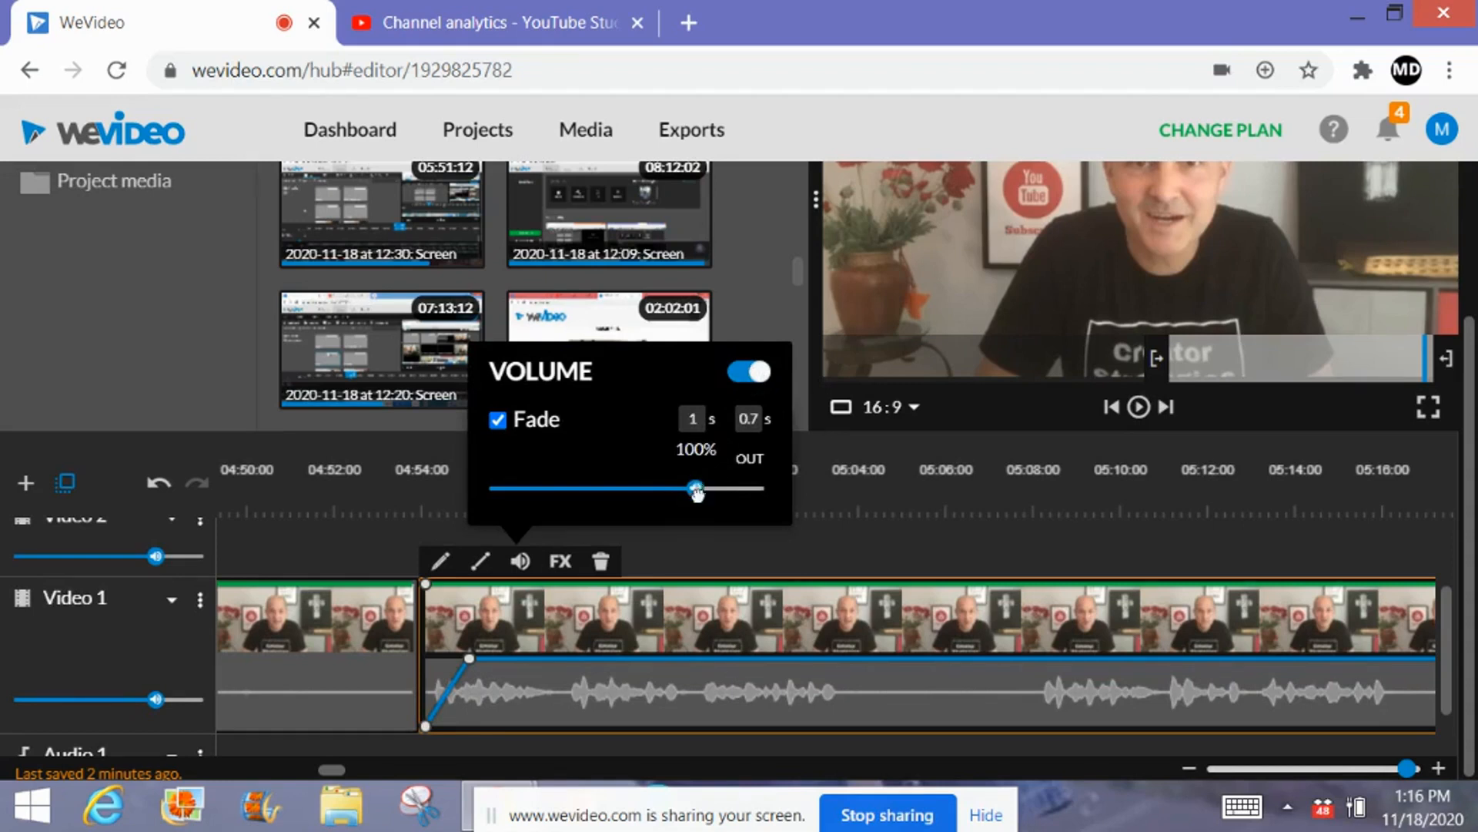
pyautogui.moveTo(697, 489)
pyautogui.mouseDown()
pyautogui.moveTo(726, 490)
pyautogui.moveTo(693, 490)
pyautogui.mouseUp()
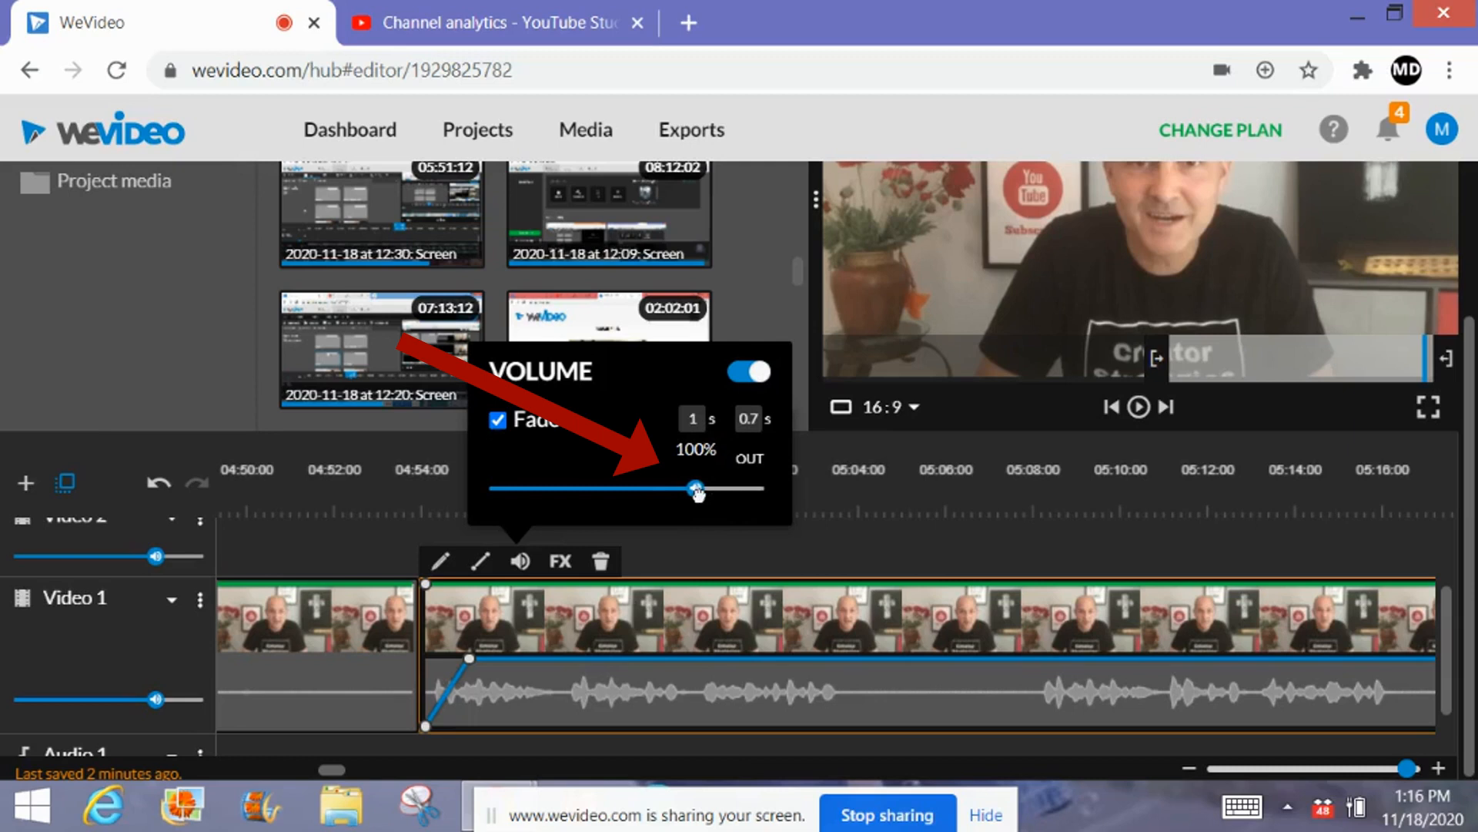
pyautogui.click(498, 420)
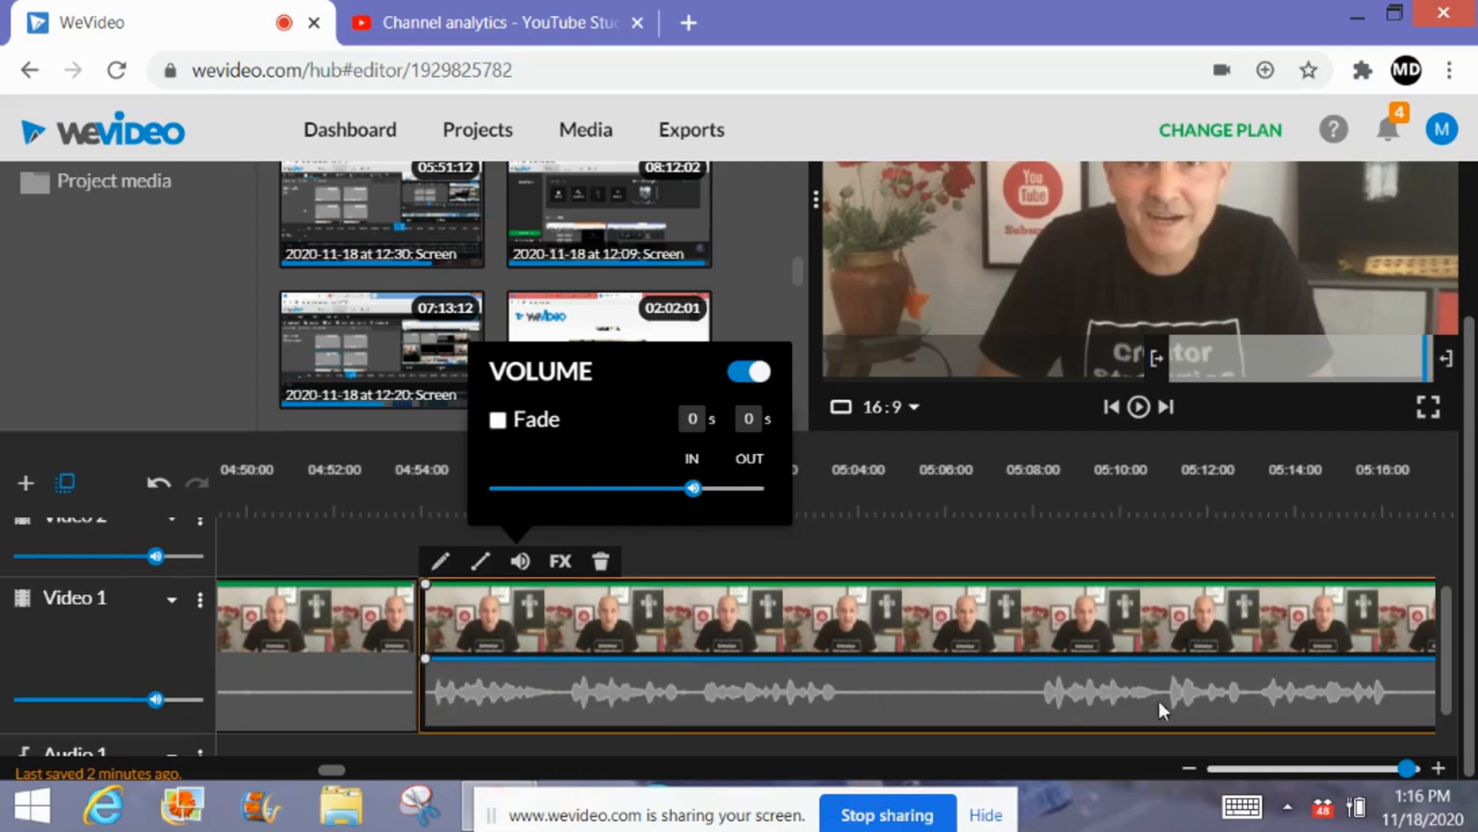
# - Silence the second IMG_2008[1] clip between about 05:07:20 and 05:16:15 by adding points to its volume line and lowering that section
pyautogui.click(1018, 659)
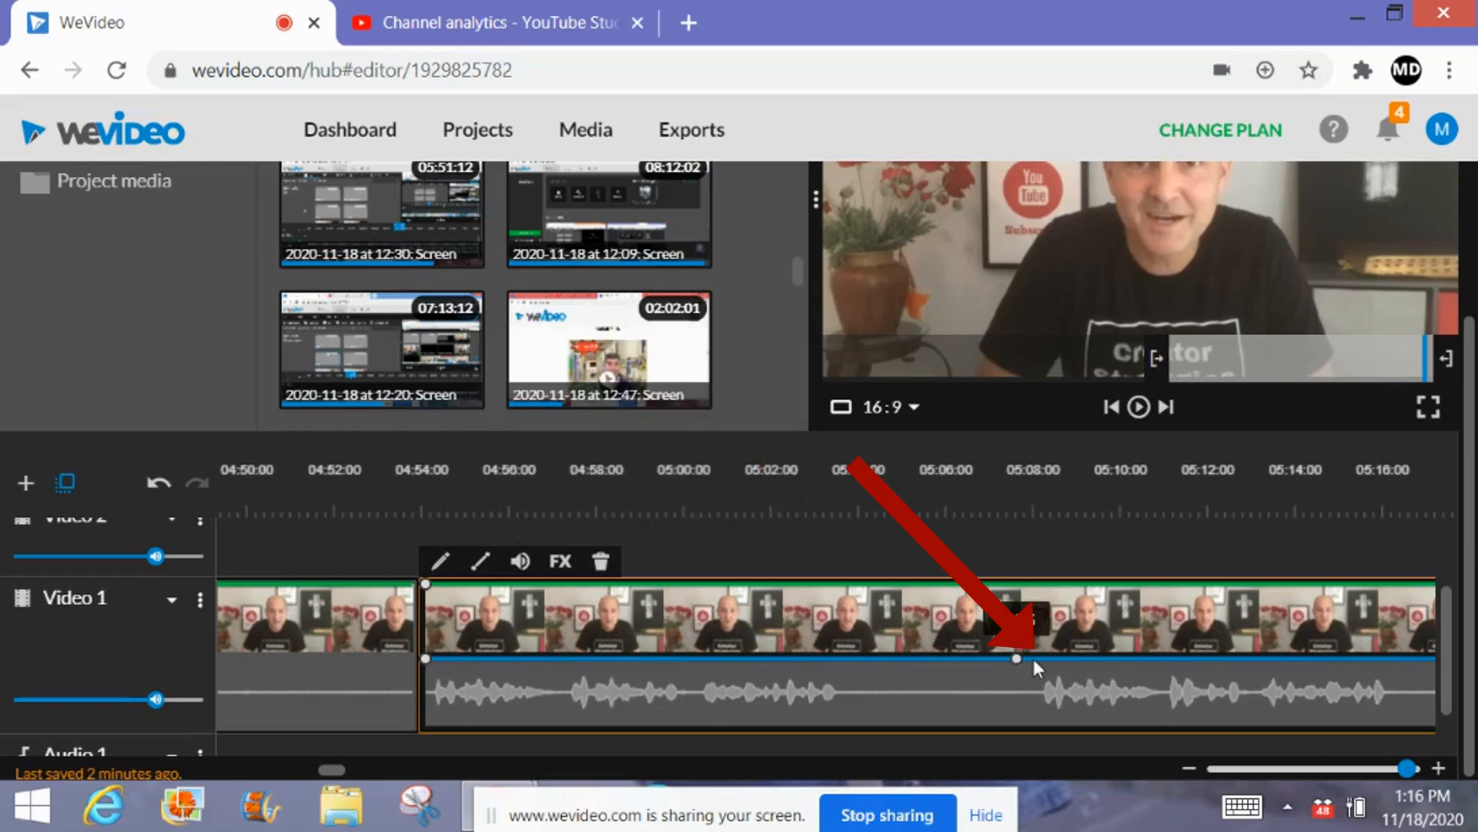
pyautogui.moveTo(1038, 683); pyautogui.dragTo(1037, 734)
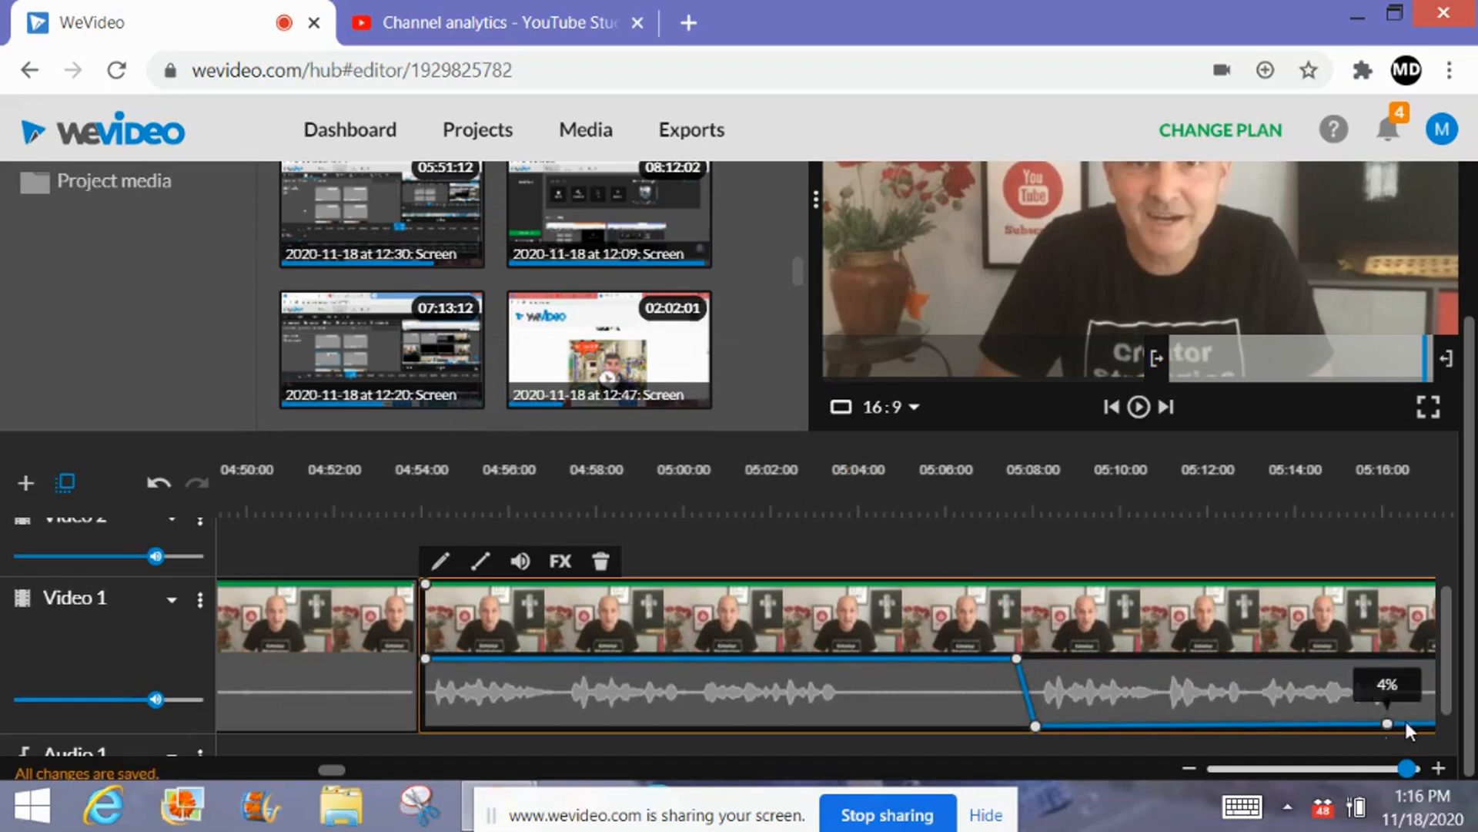
pyautogui.moveTo(1410, 724); pyautogui.dragTo(1403, 655)
pyautogui.moveTo(1391, 728); pyautogui.dragTo(1396, 741)
pyautogui.moveTo(1017, 660); pyautogui.dragTo(1029, 662)
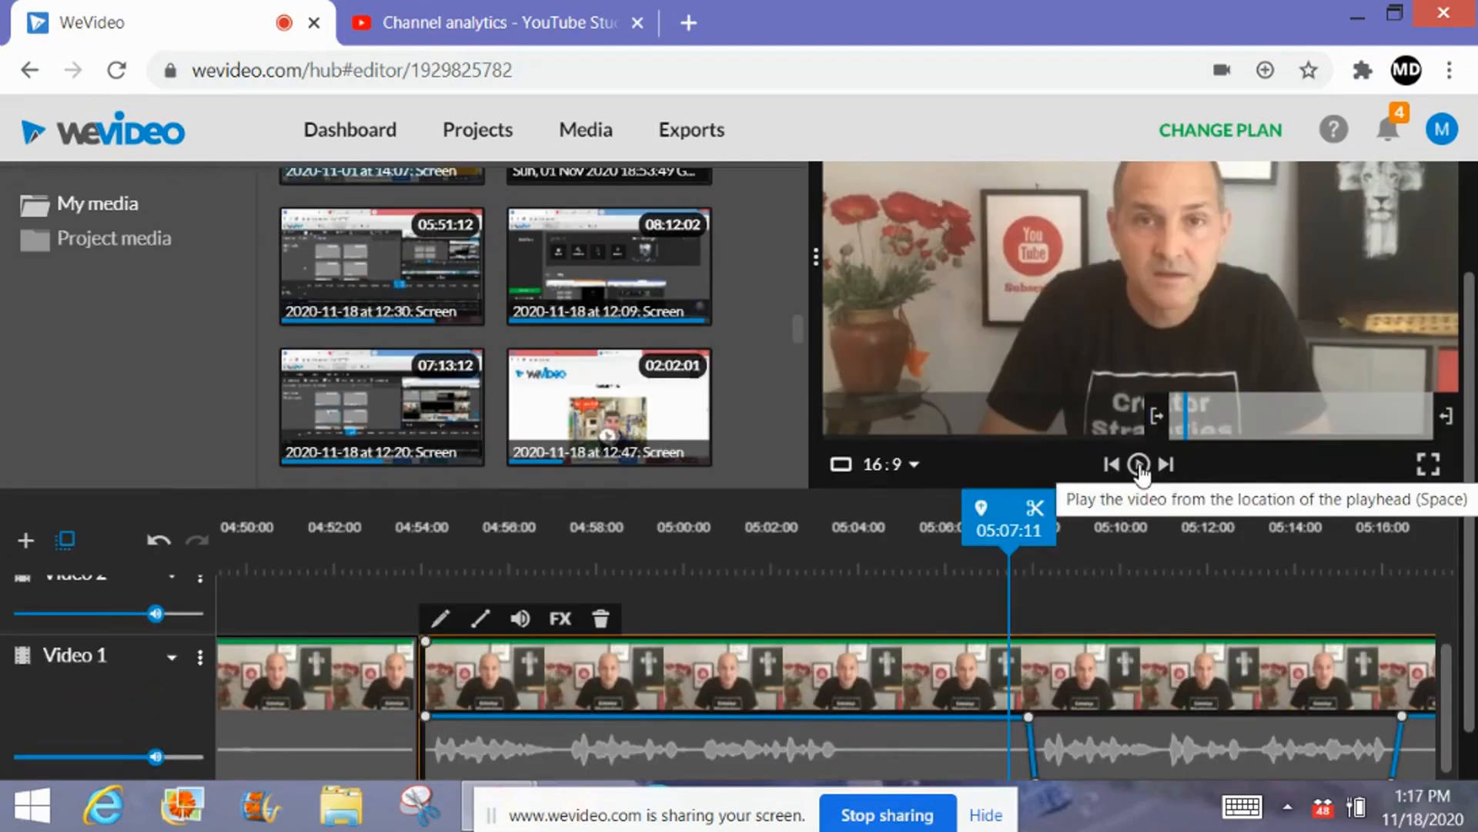
# - Play the silenced section from 05:07:11, pause within it, and return the playhead to 05:06:01
pyautogui.click(1140, 465)
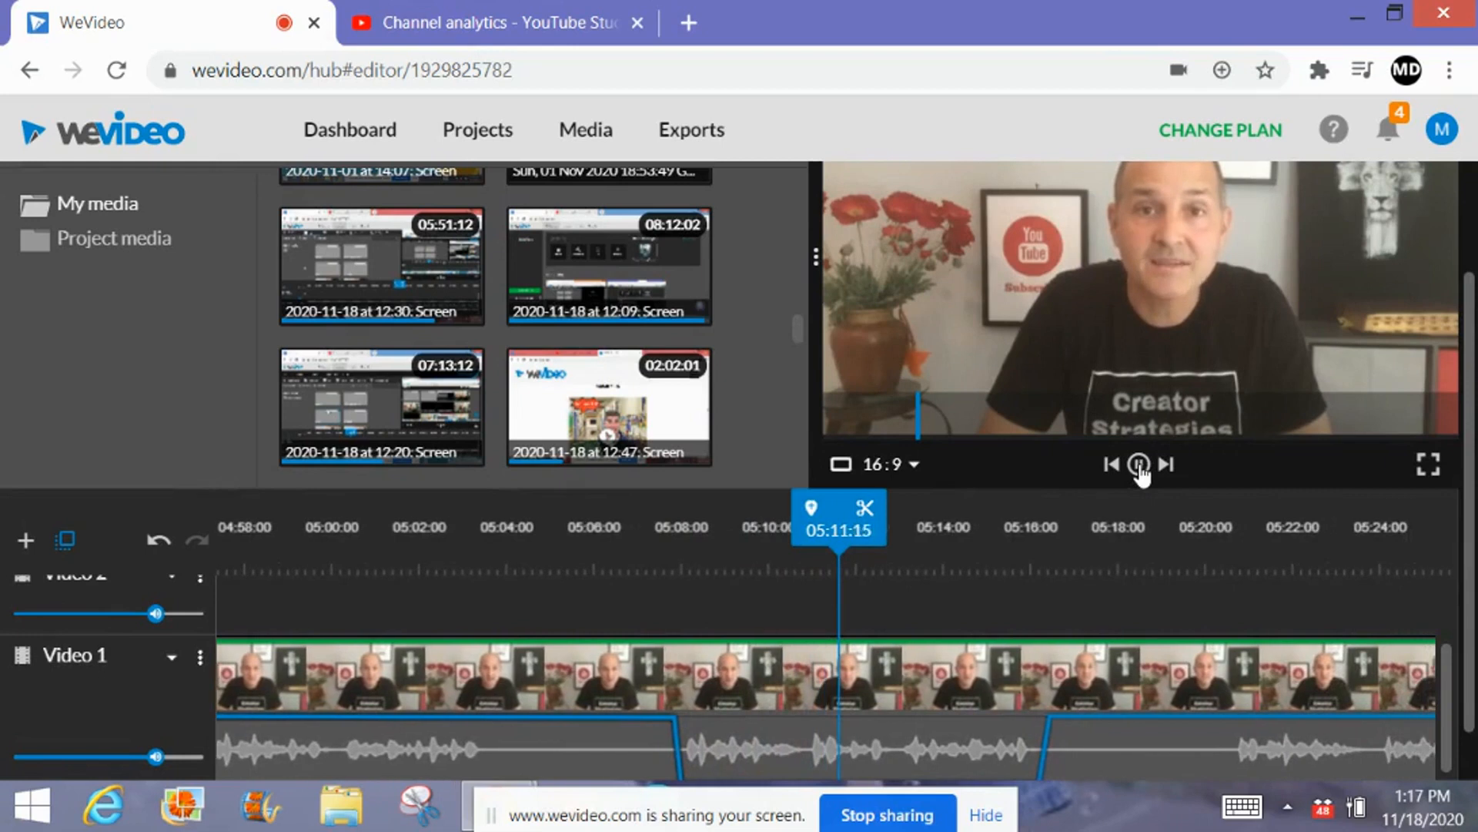
pyautogui.click(1142, 470)
pyautogui.moveTo(1473, 415); pyautogui.dragTo(1473, 397)
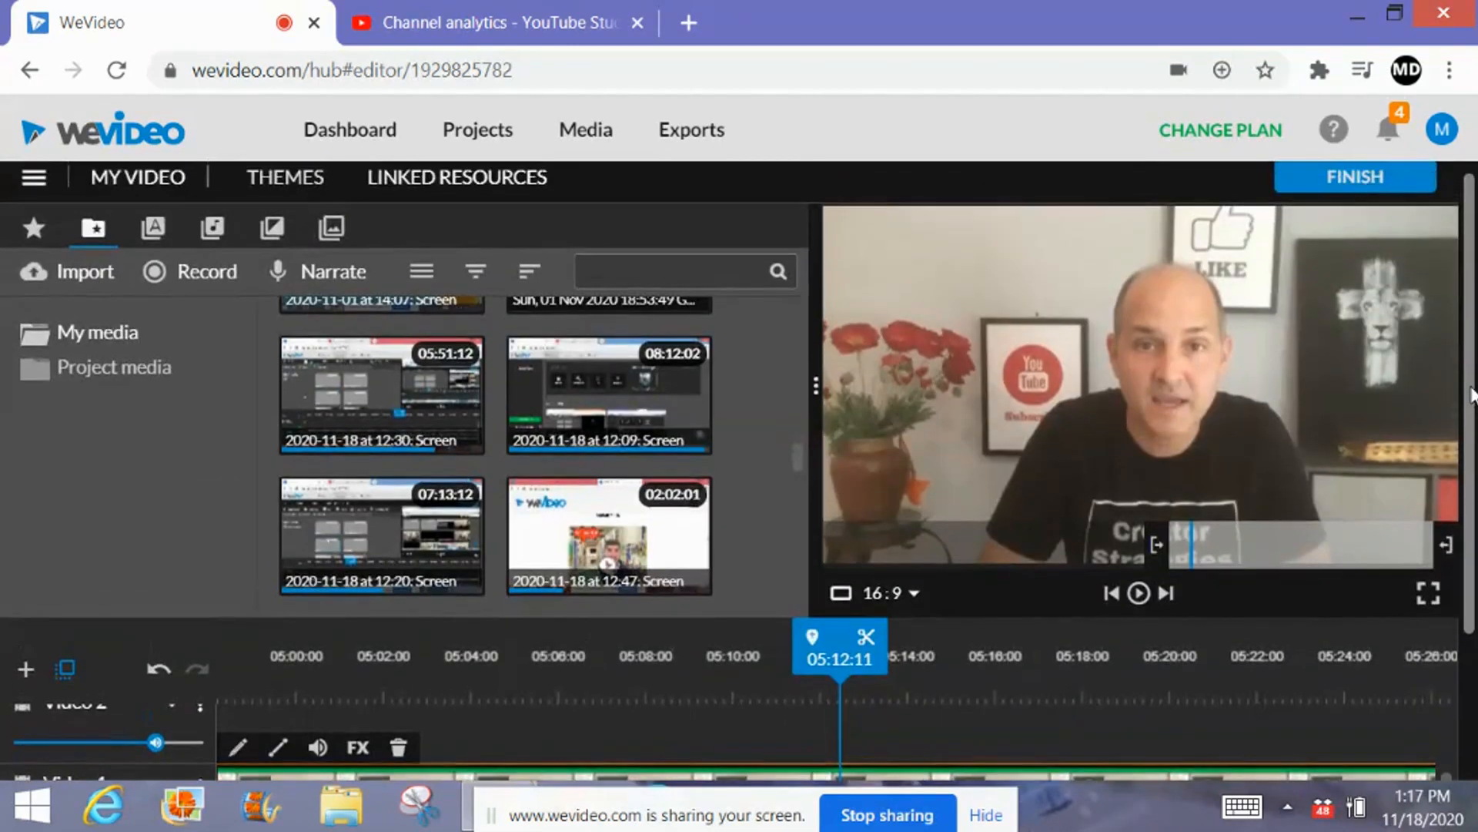
pyautogui.moveTo(842, 640); pyautogui.dragTo(565, 679)
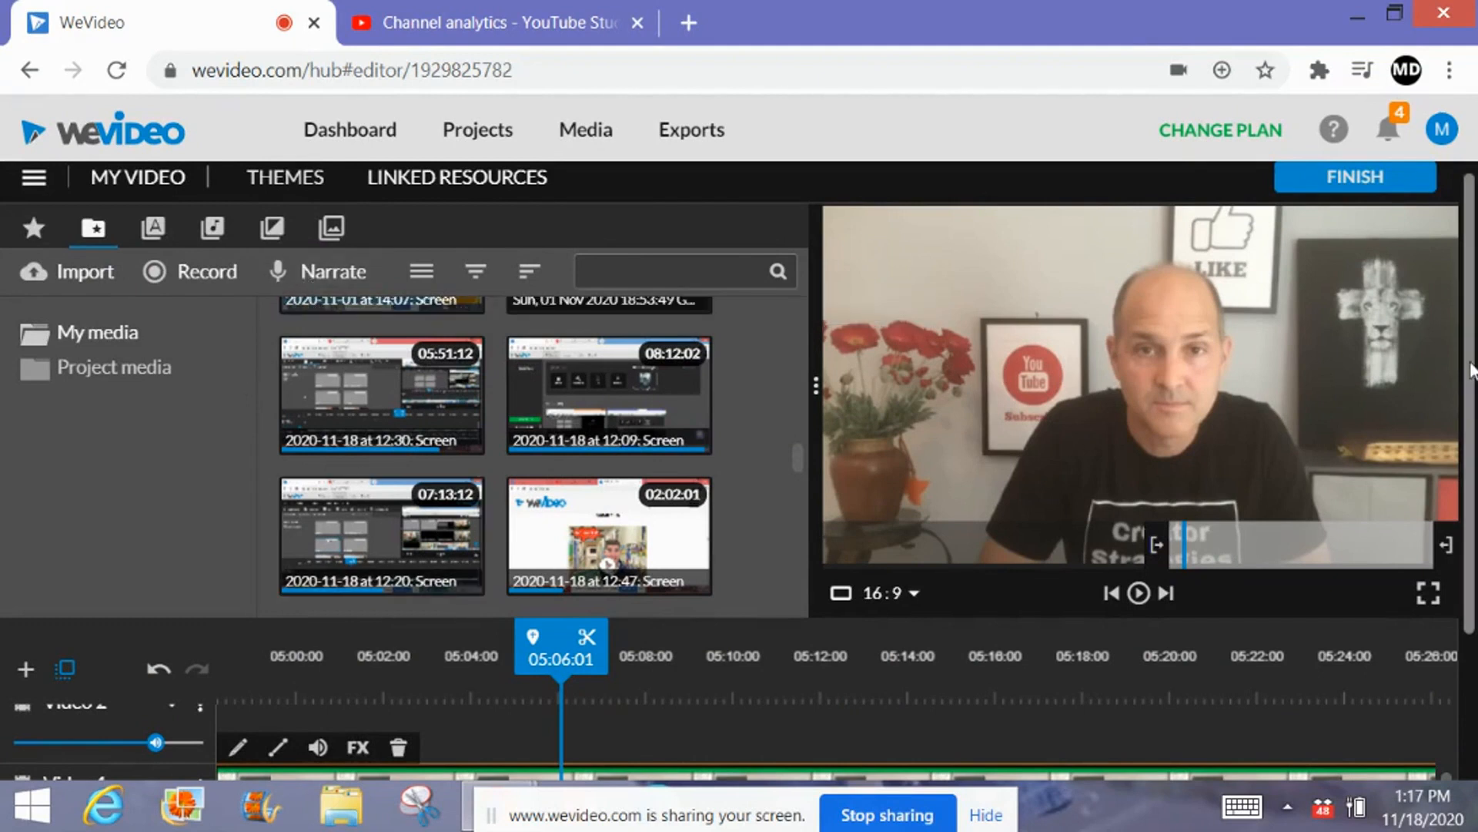
pyautogui.moveTo(1474, 371); pyautogui.dragTo(1473, 512)
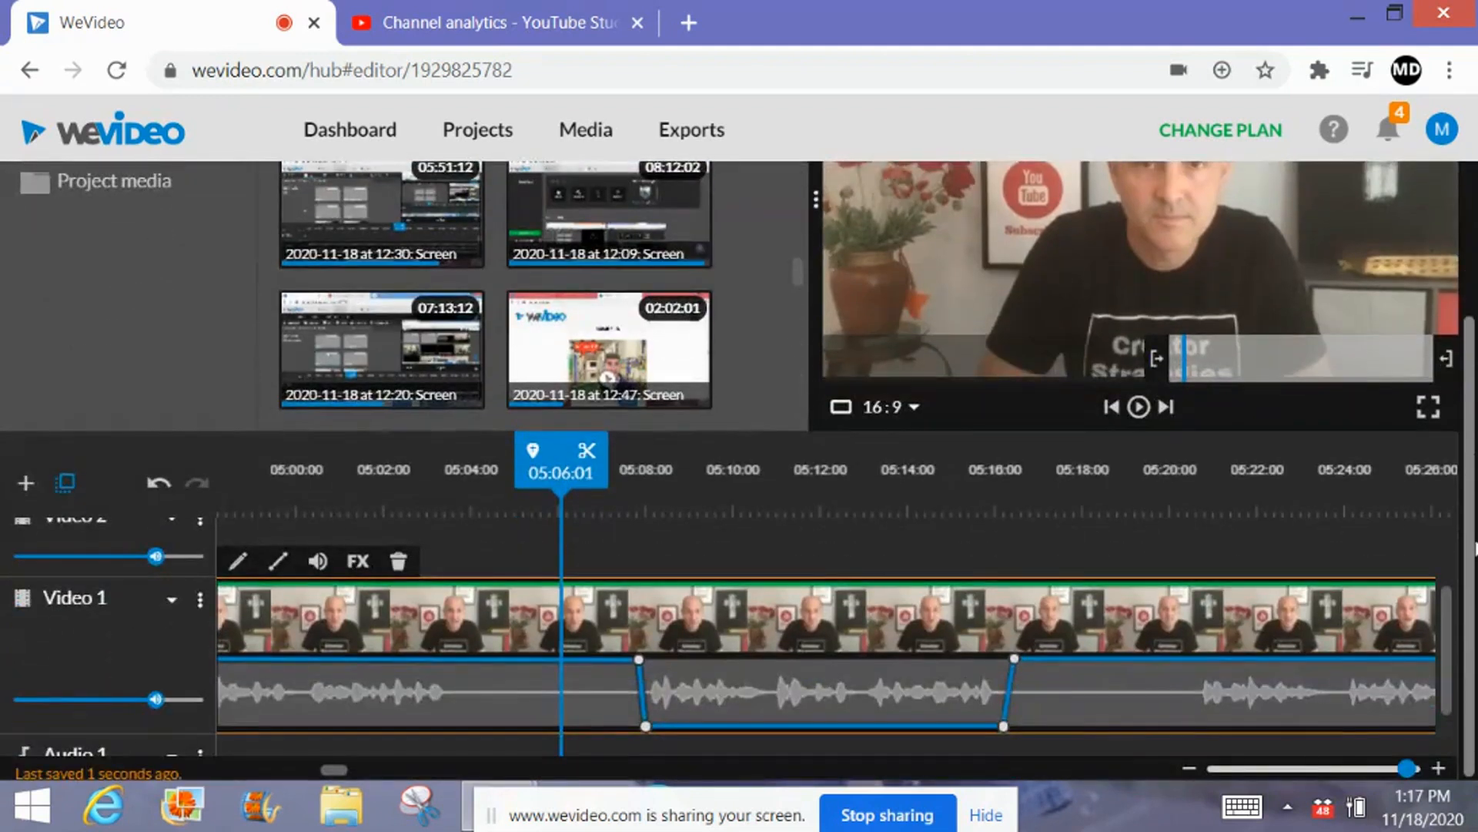
# - Split the second IMG_2008[1] clip at 05:07:20 and again at 05:16:15, around the silenced section
pyautogui.scroll(-1, 1447, 705)
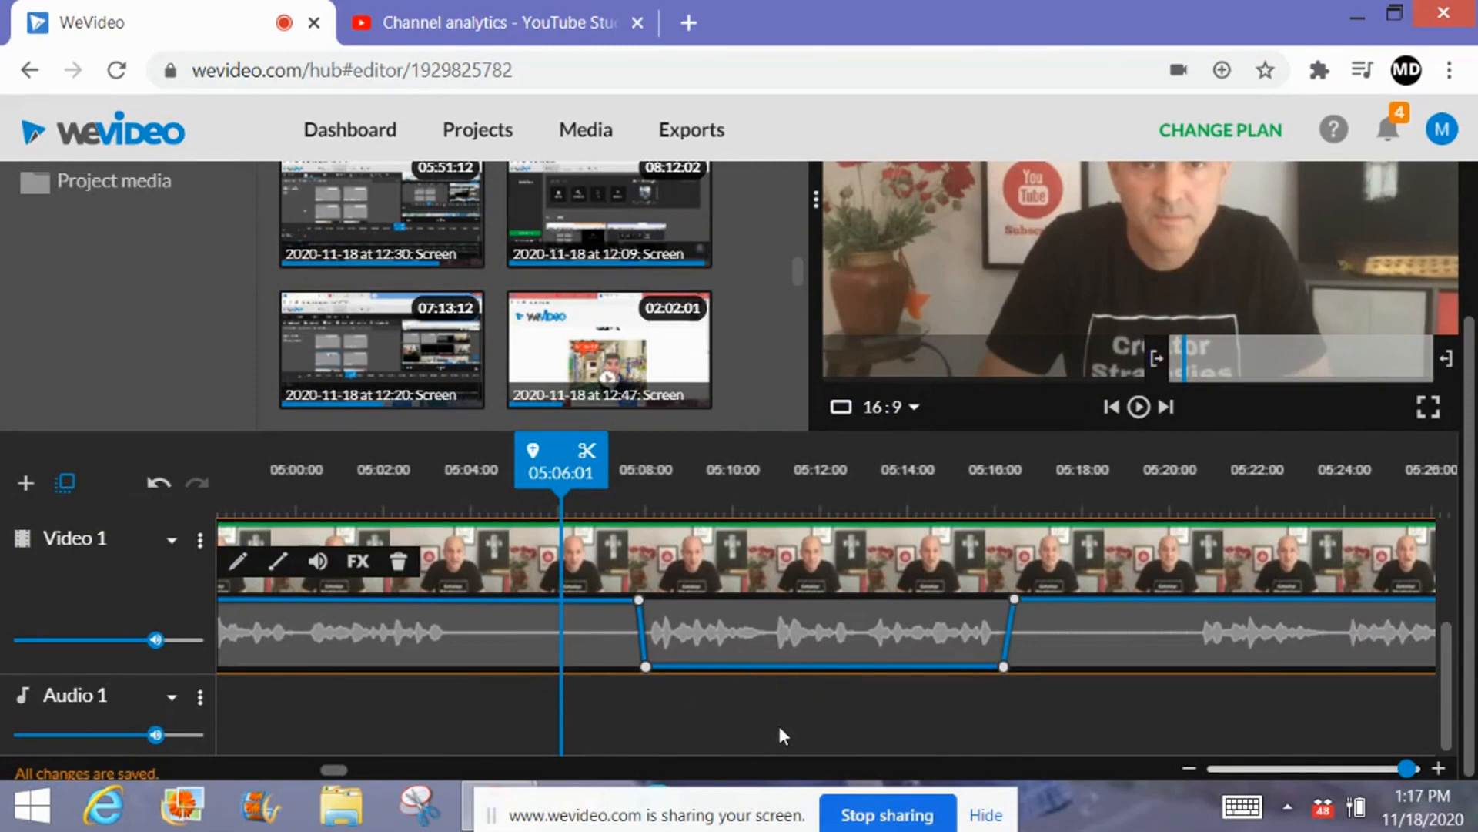
pyautogui.scroll(1, 778, 736)
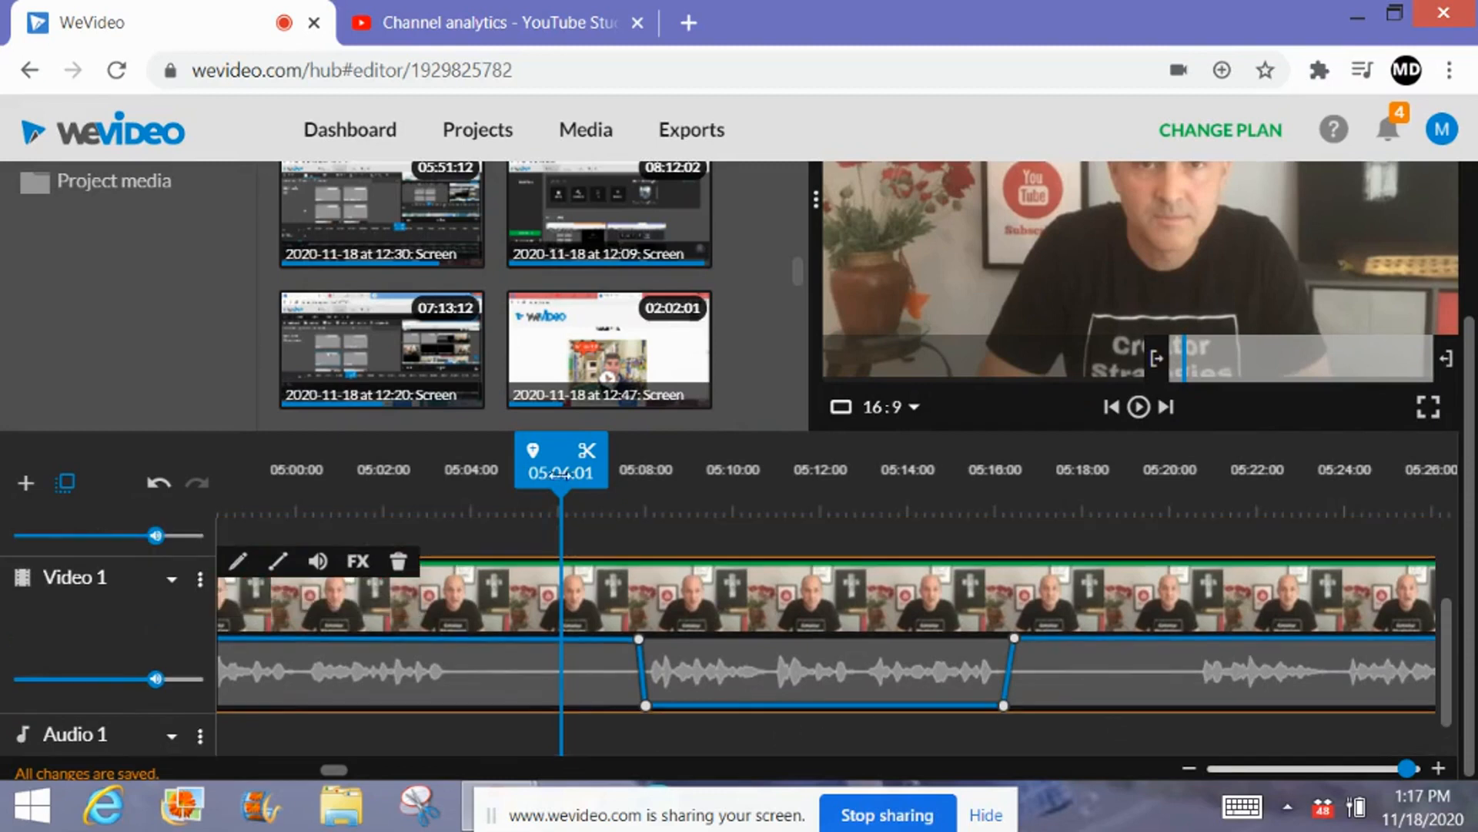
pyautogui.moveTo(582, 454); pyautogui.dragTo(668, 454)
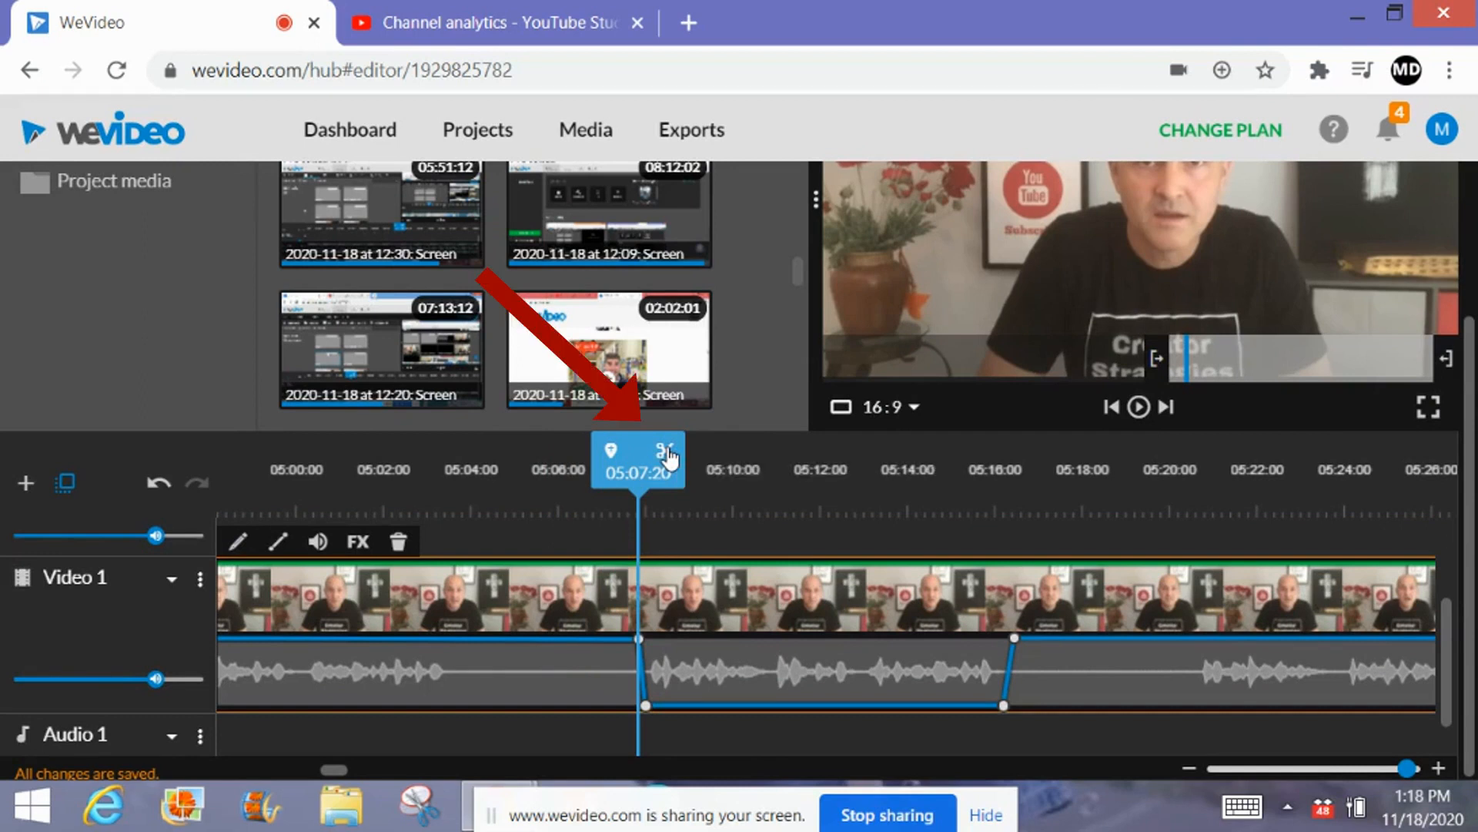
pyautogui.click(667, 457)
pyautogui.moveTo(663, 454)
pyautogui.mouseDown()
pyautogui.moveTo(1036, 454)
pyautogui.moveTo(1026, 490)
pyautogui.mouseUp()
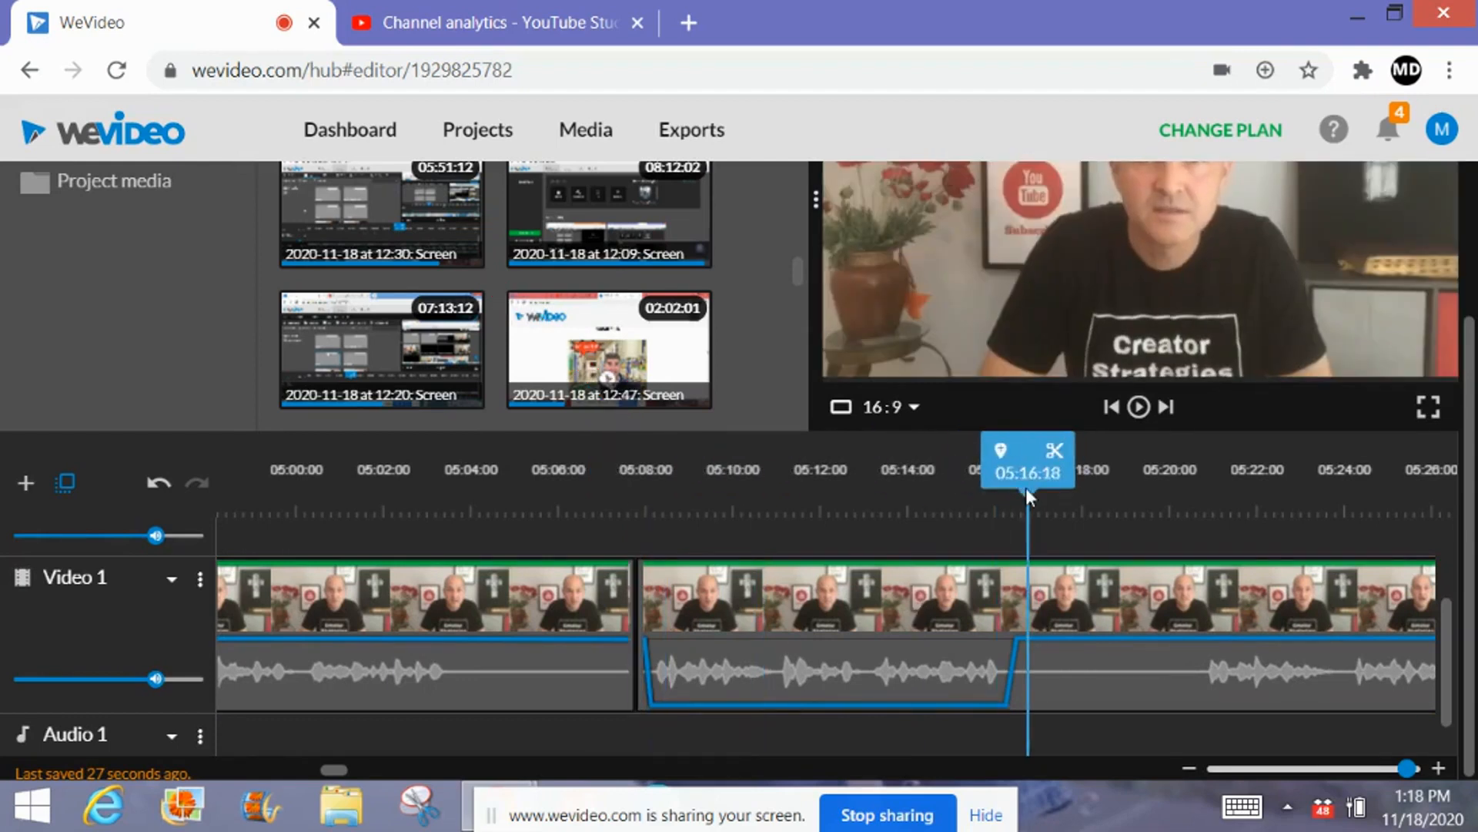
pyautogui.click(1022, 573)
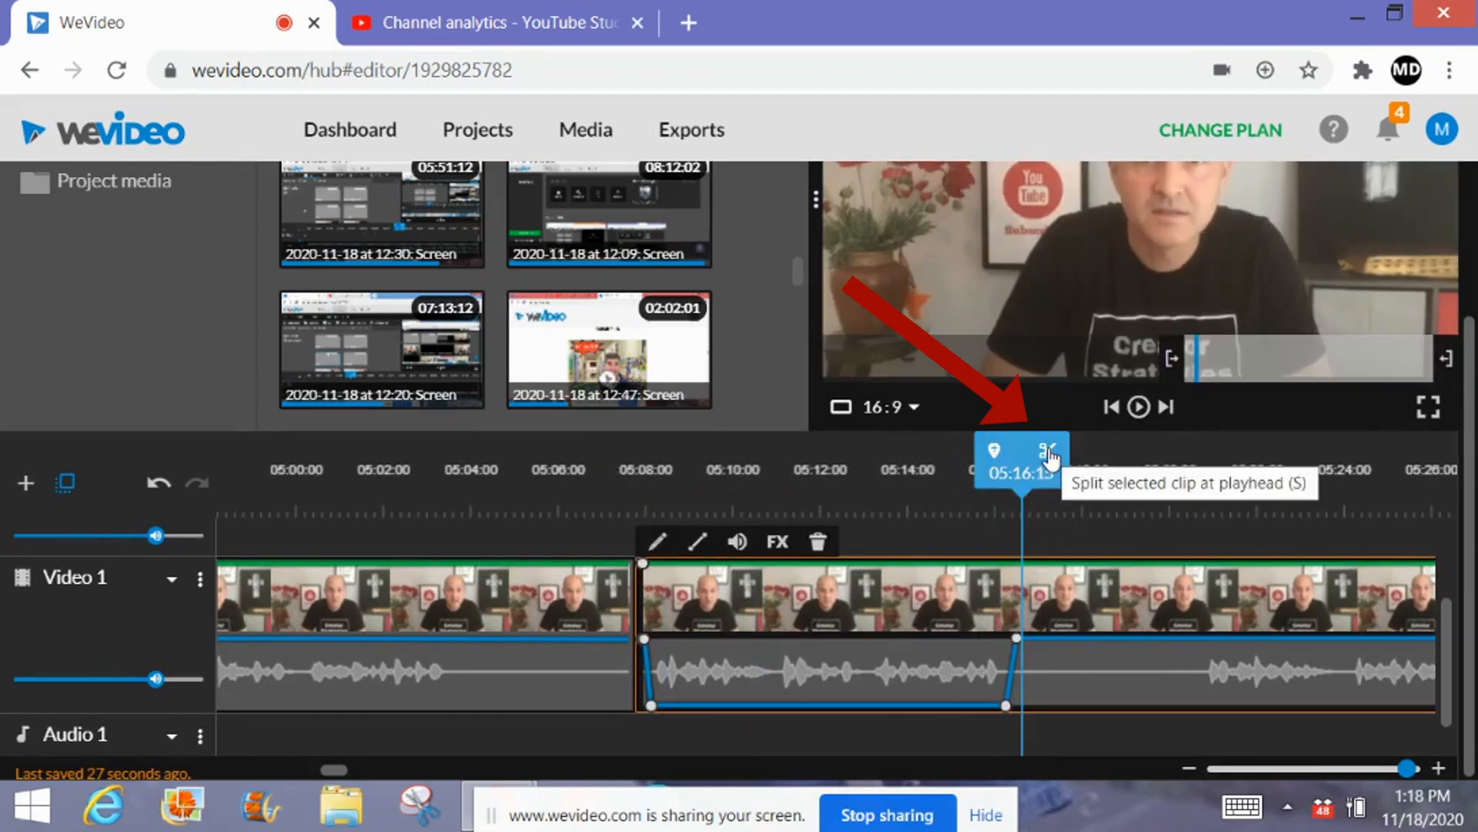
pyautogui.click(1048, 452)
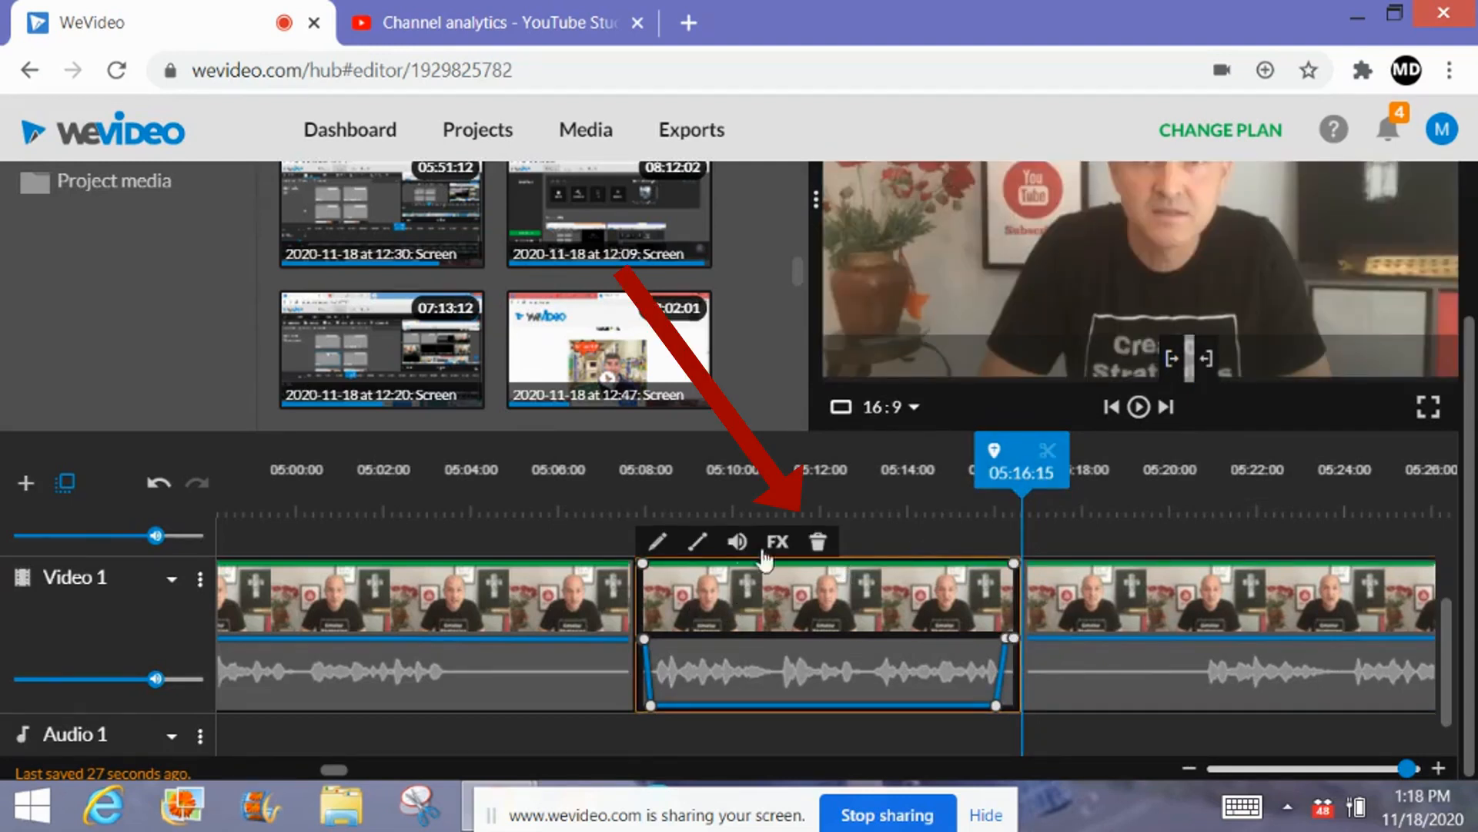
# - Delete the silenced middle segment and move the following clip against the preceding one to close the gap
pyautogui.click(817, 544)
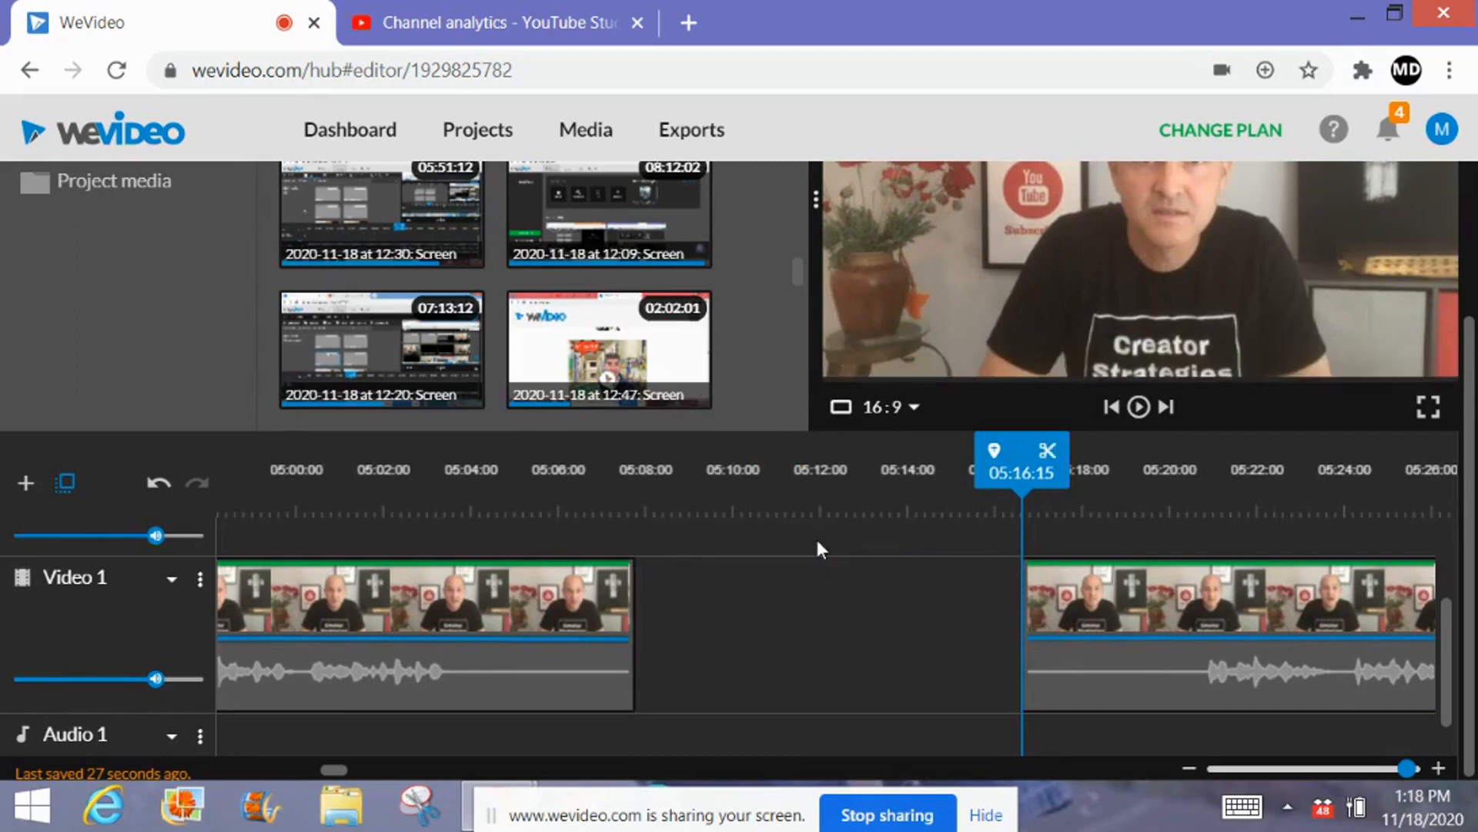
pyautogui.click(1060, 624)
pyautogui.moveTo(1059, 621); pyautogui.dragTo(667, 633)
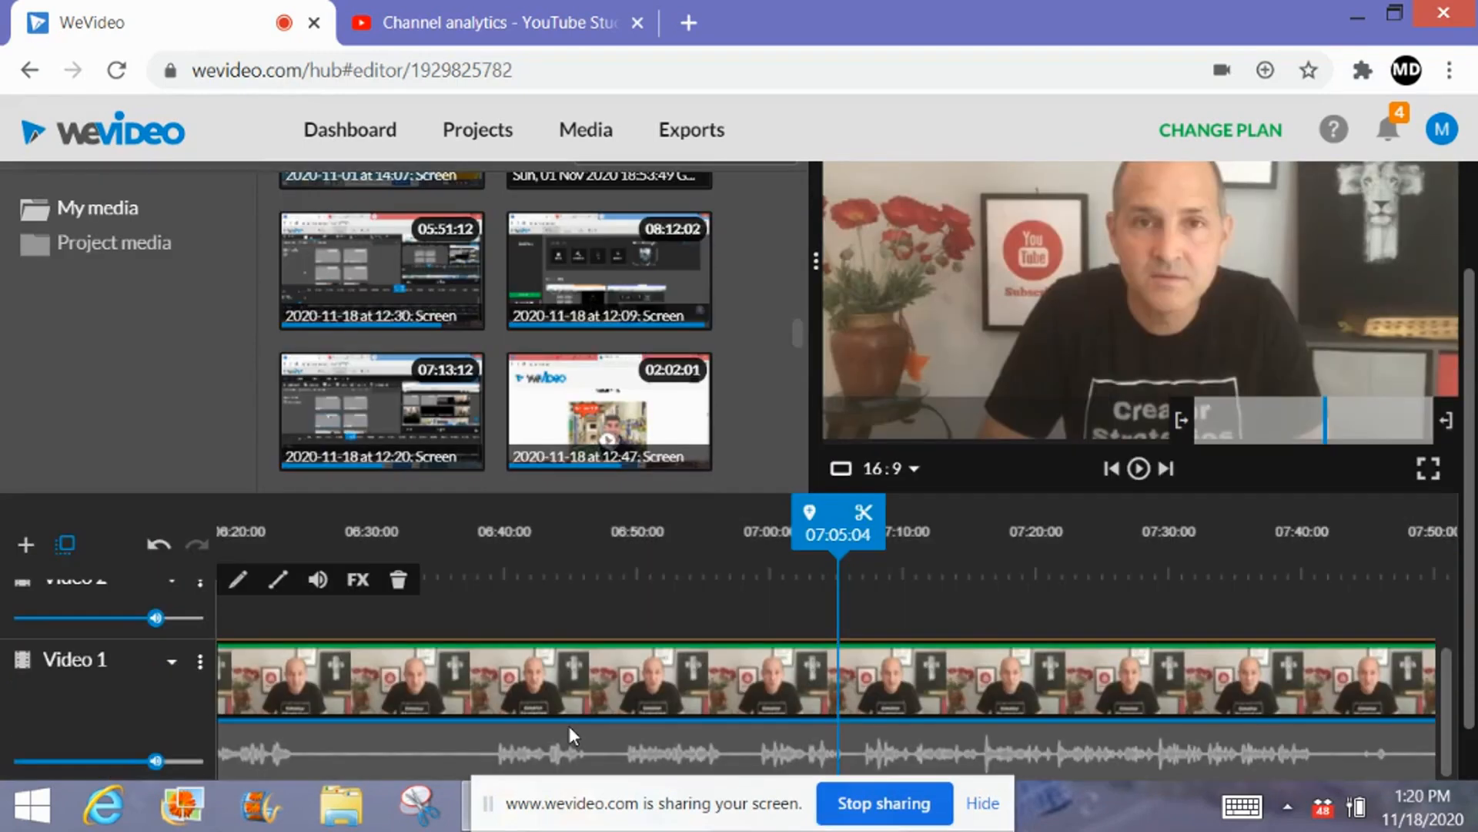
# - Select the Sharpen, Black and White, Dream, Scanlines, Invert Colors and Blur effects for this clip only
pyautogui.click(356, 583)
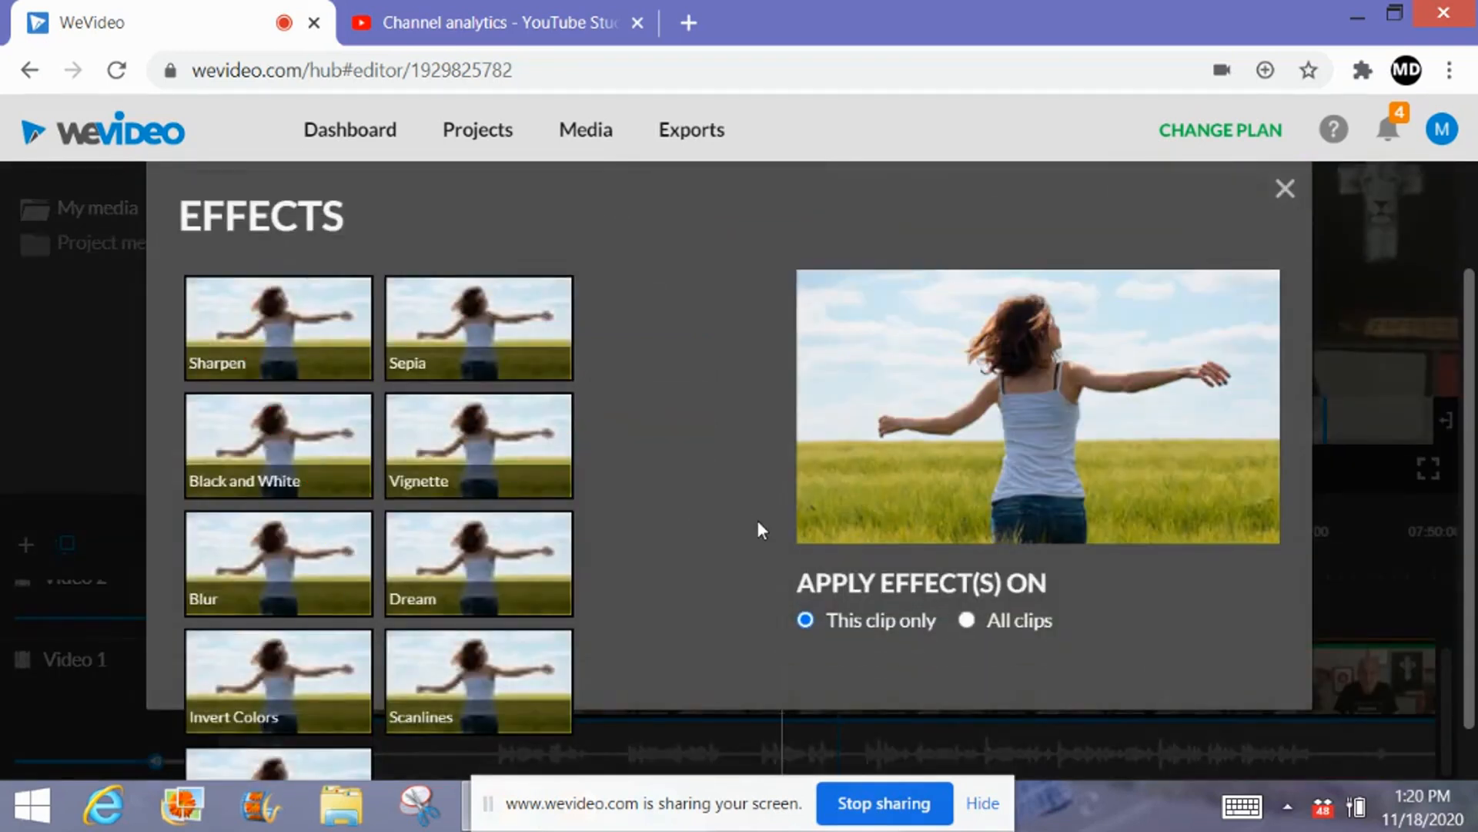
pyautogui.click(282, 332)
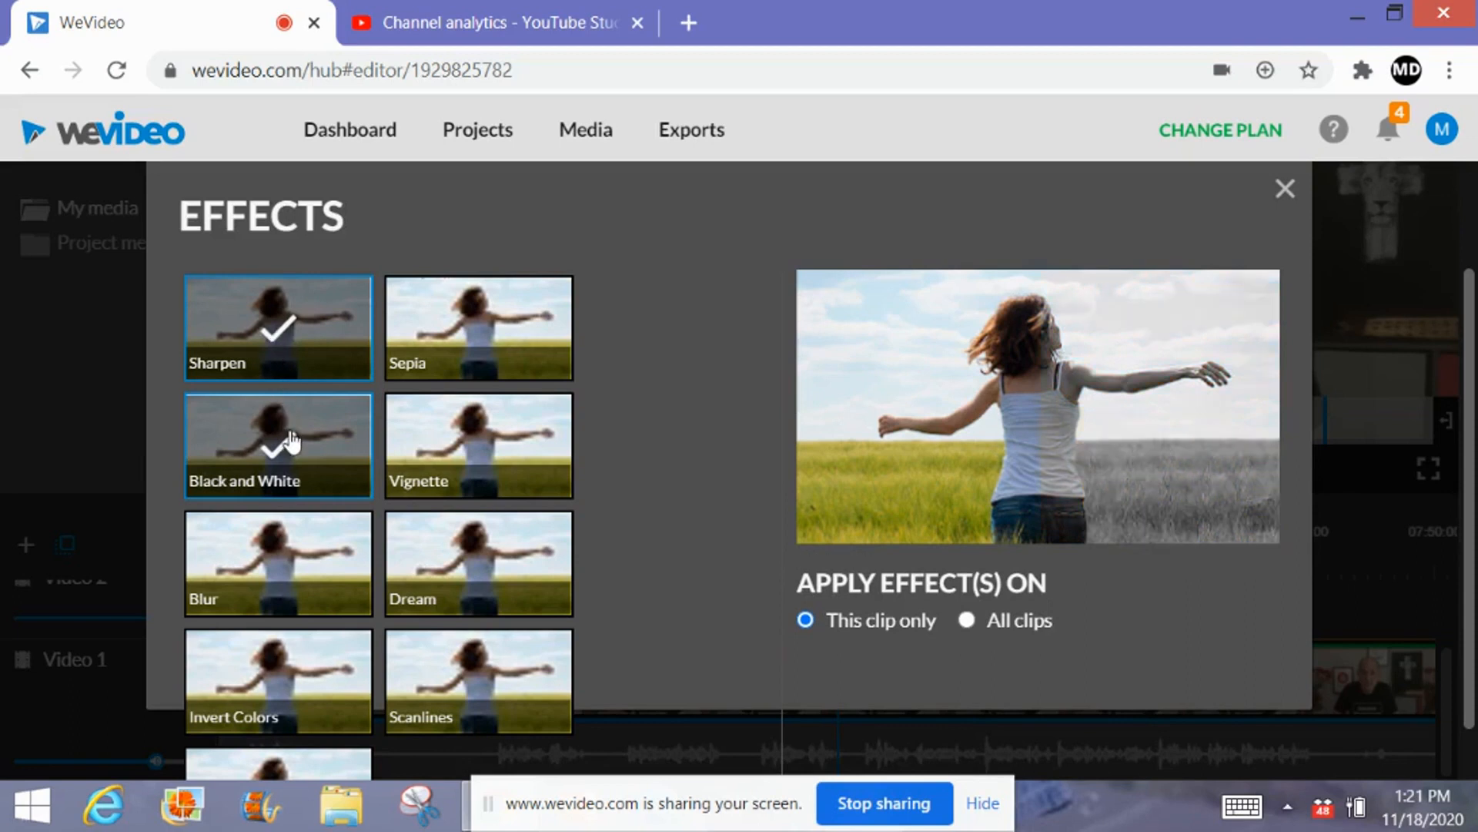
pyautogui.click(476, 544)
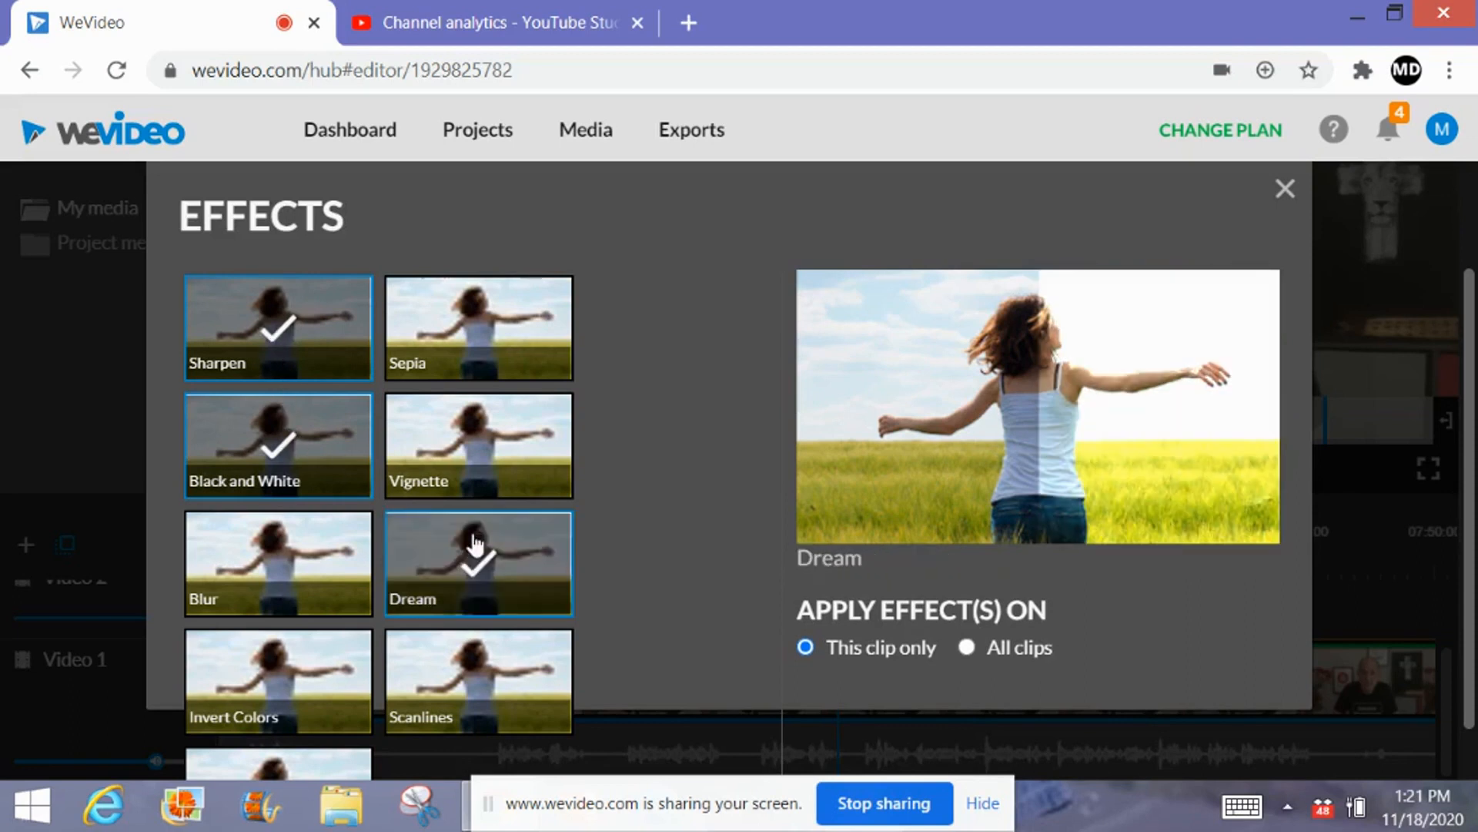
pyautogui.click(473, 659)
pyautogui.click(268, 682)
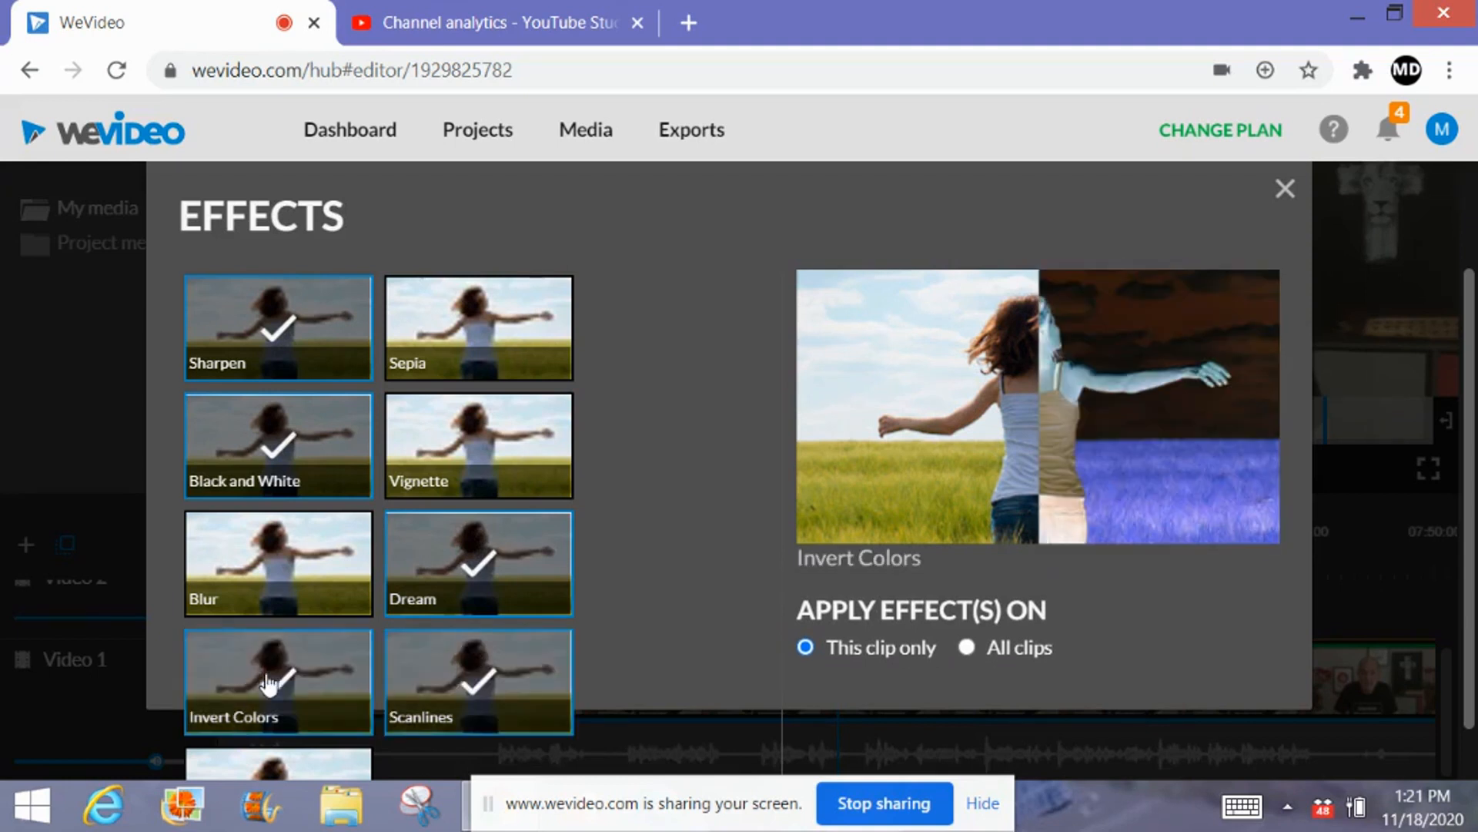
pyautogui.click(285, 588)
# - Deselect the Dream, Scanlines, Invert Colors, Blur and Black and White effects
pyautogui.click(473, 581)
pyautogui.click(479, 681)
pyautogui.click(278, 682)
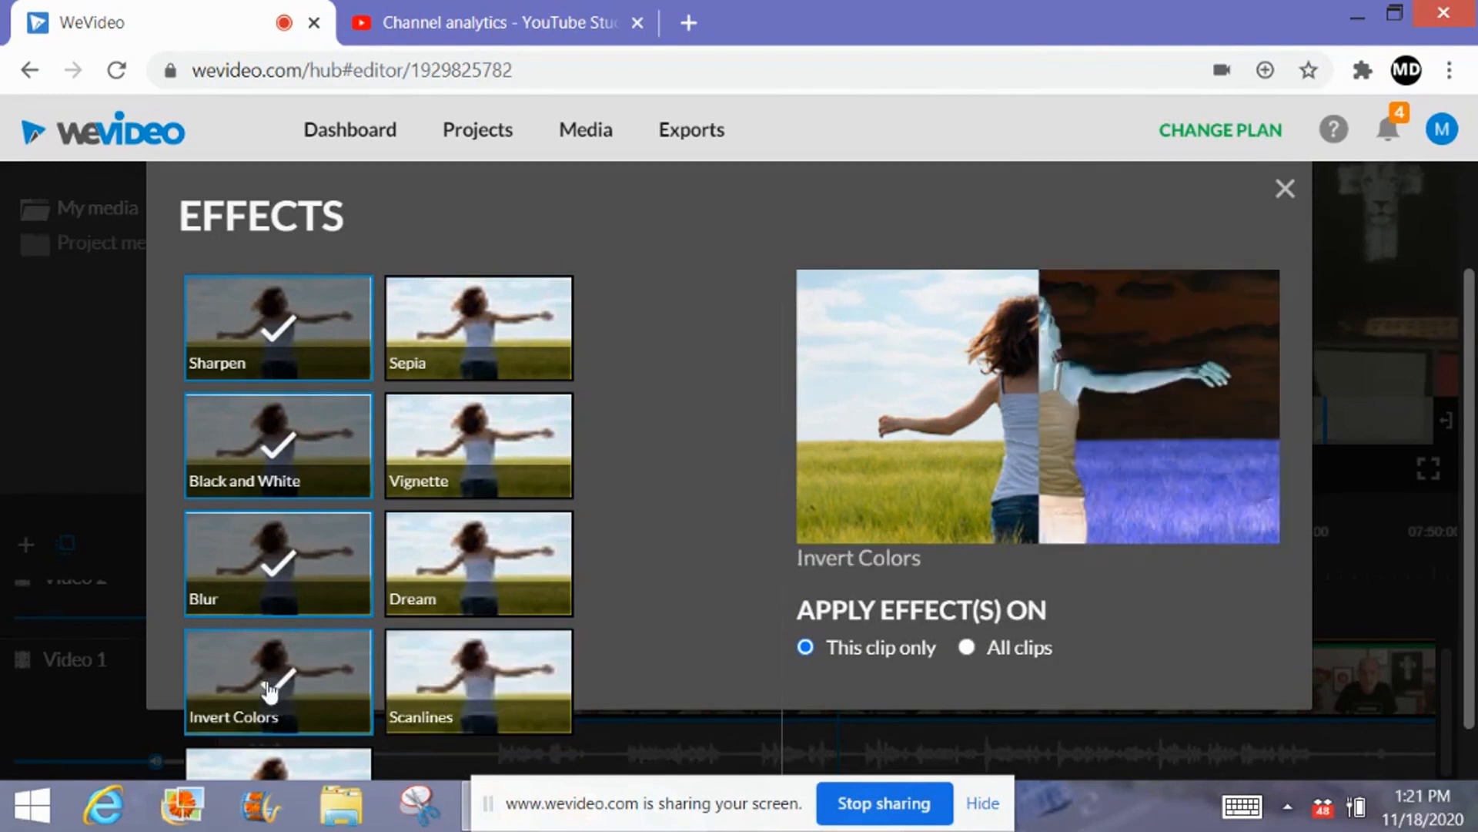
pyautogui.click(278, 563)
pyautogui.click(278, 445)
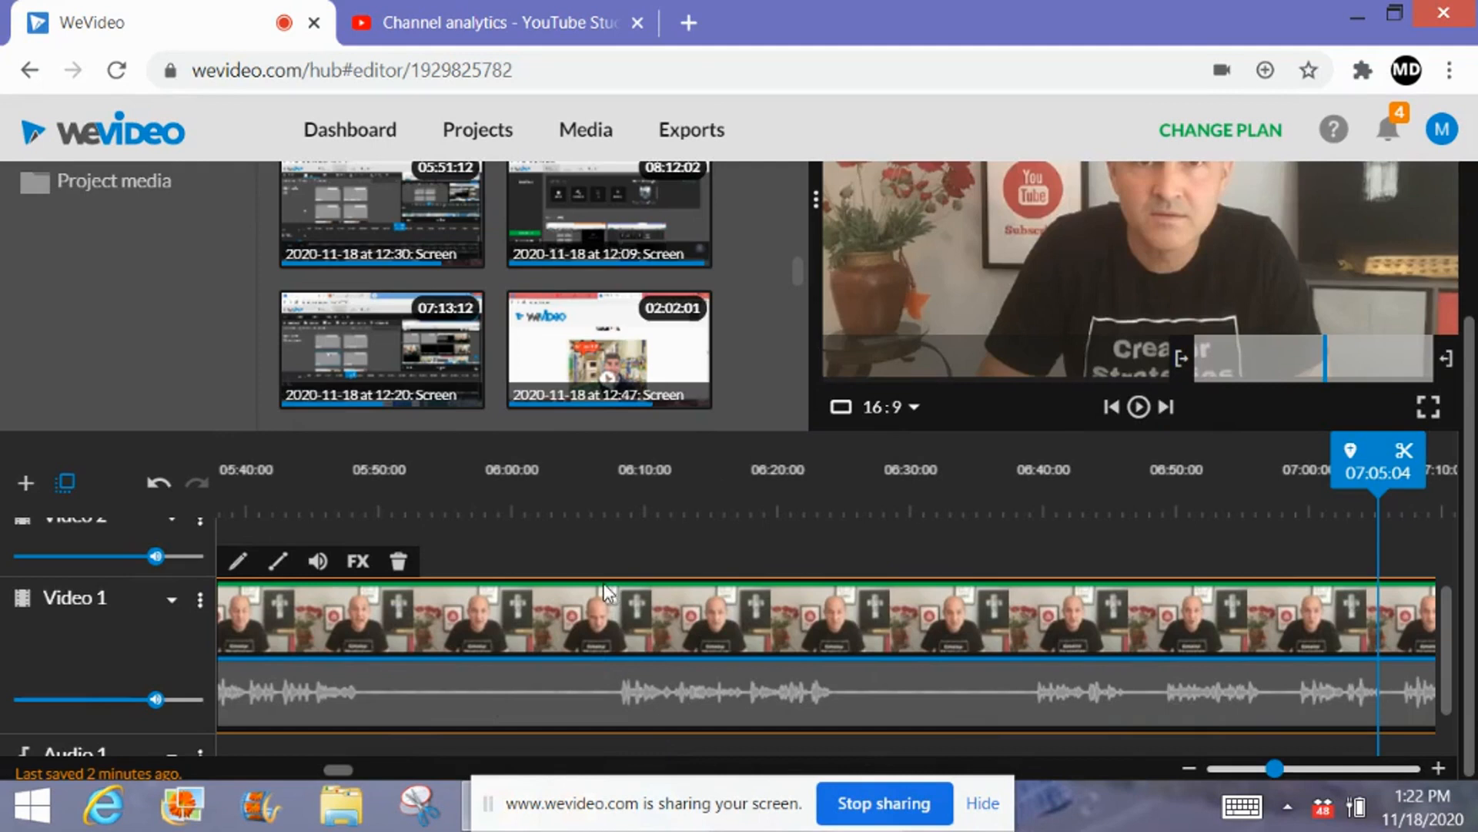
# - Add opacity points on the Video 1 clip so it drops to 0% around 06:07 and returns to 100% around 06:22
pyautogui.click(279, 564)
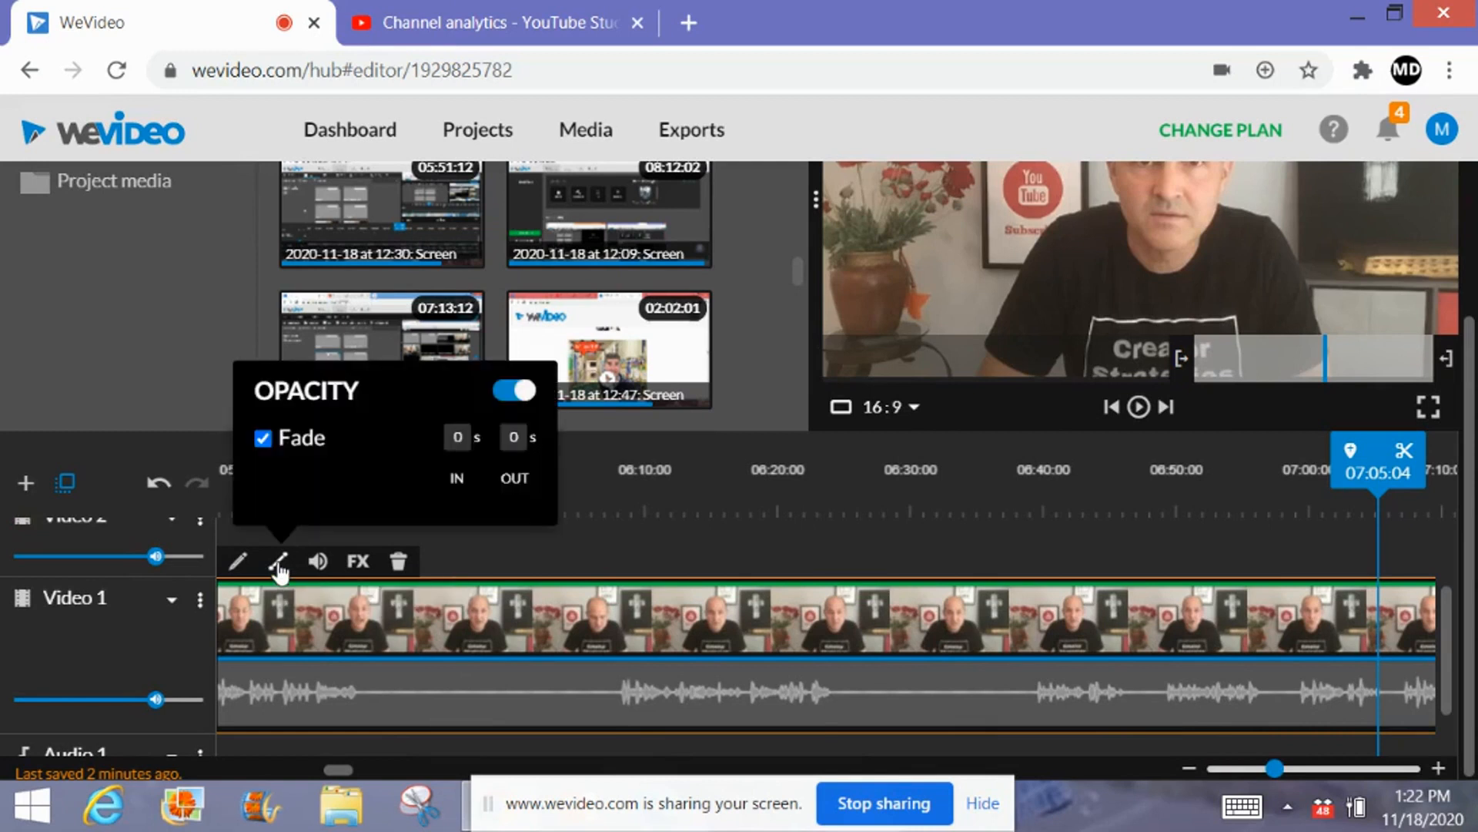
pyautogui.click(603, 585)
pyautogui.moveTo(611, 585); pyautogui.dragTo(612, 664)
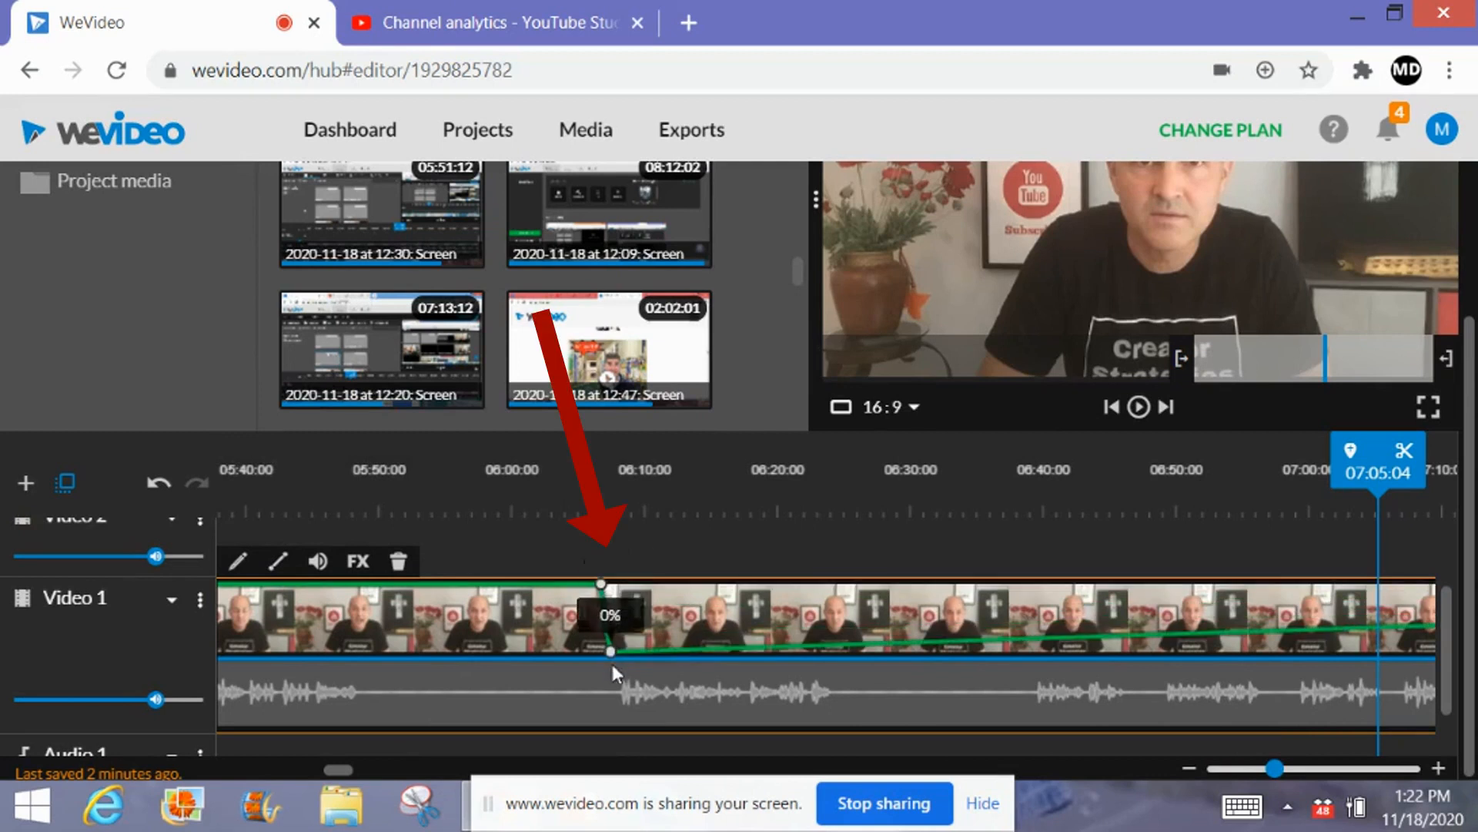
pyautogui.moveTo(809, 644); pyautogui.dragTo(804, 587)
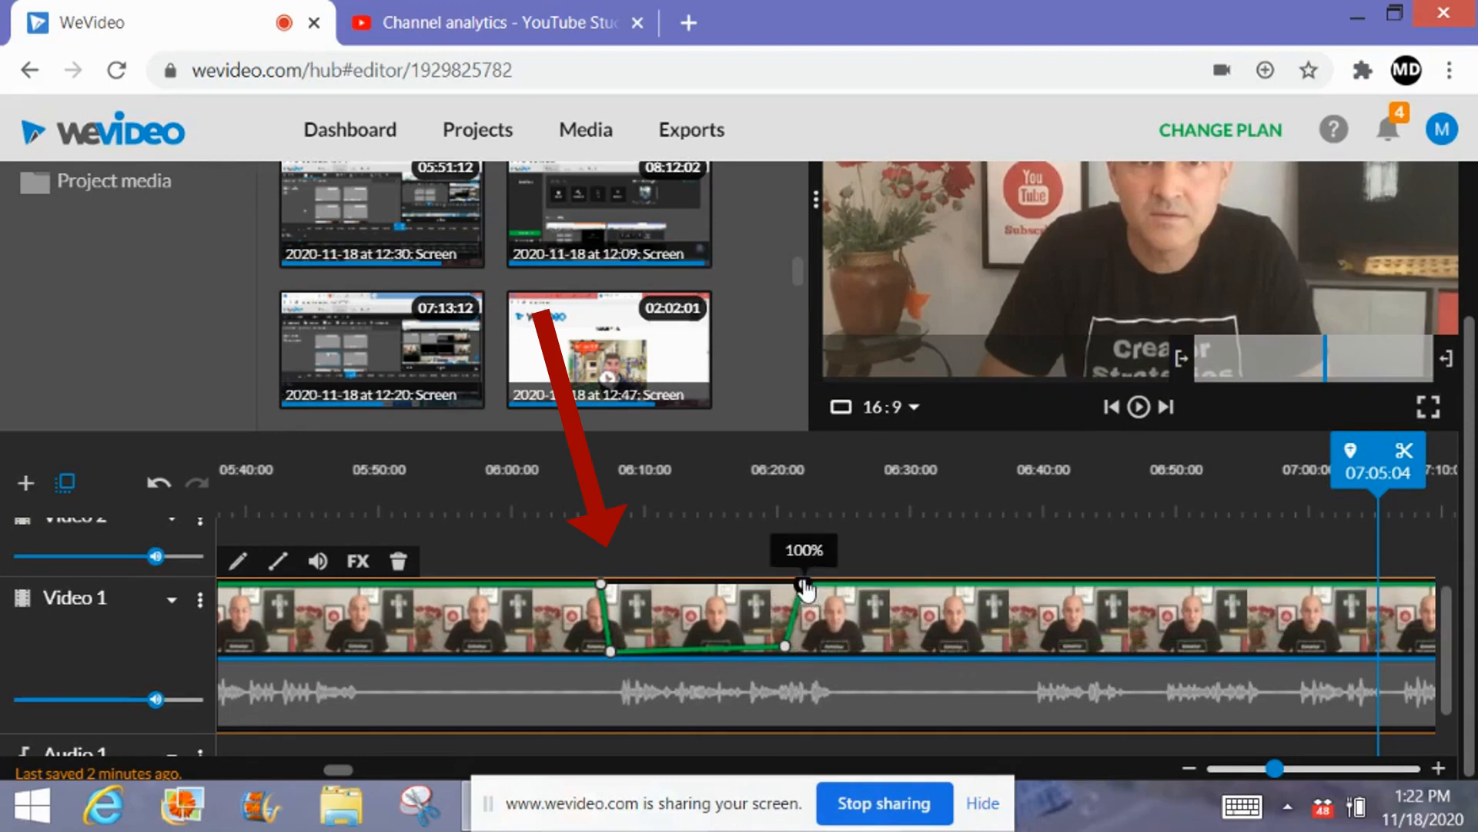
pyautogui.moveTo(787, 651); pyautogui.dragTo(787, 662)
# - Place the playhead at 06:04:22, just before the opacity drop, and play the clip from there
pyautogui.click(583, 619)
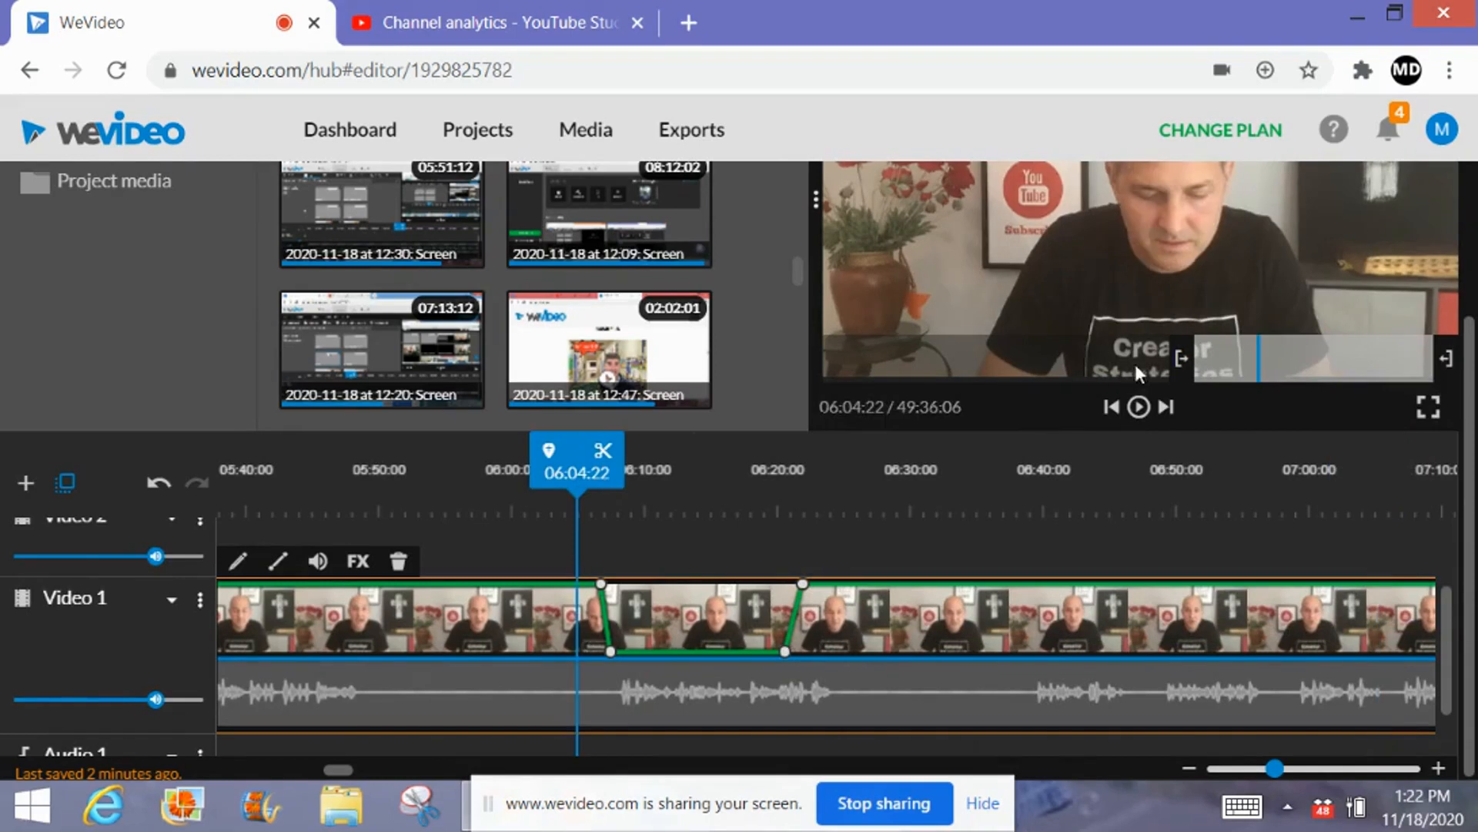
pyautogui.moveTo(1472, 397); pyautogui.dragTo(1472, 358)
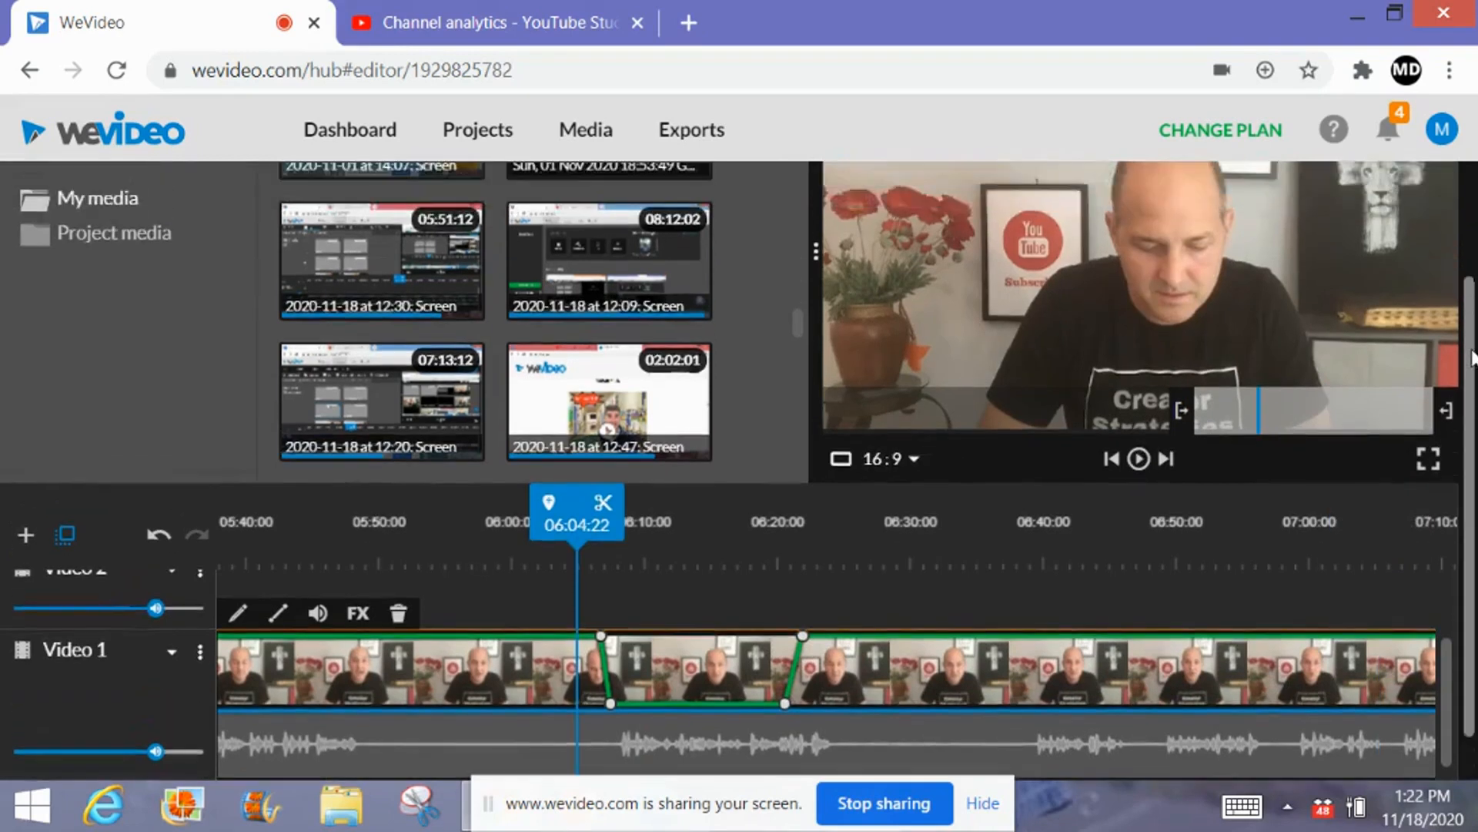
pyautogui.click(1139, 460)
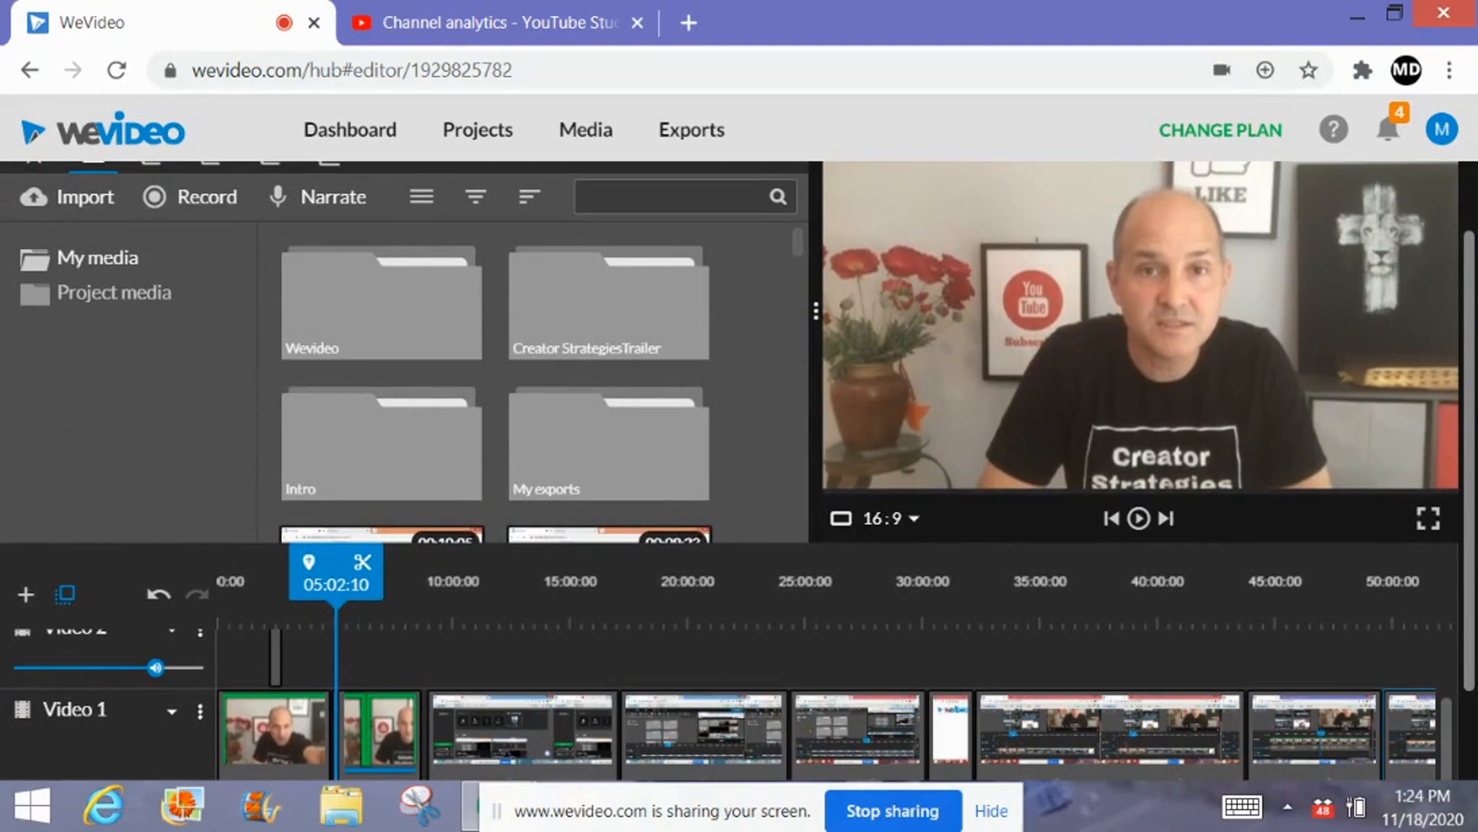
# - Preview the Whisper - Title motion text and place it on the Video 2 track at 06:47:15, above the Video 1 clip
pyautogui.hotkey('ctrl', '-')
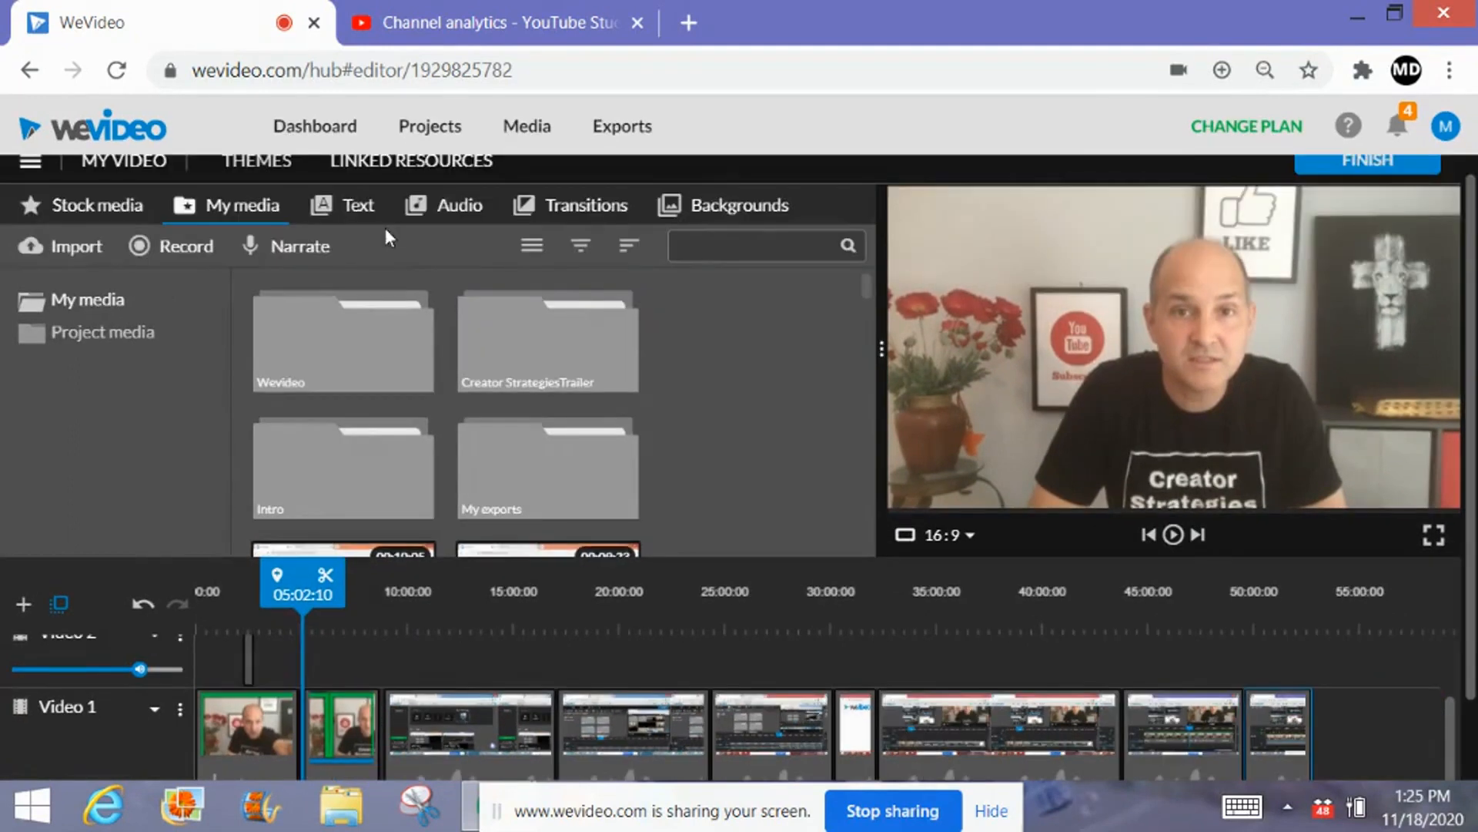
pyautogui.click(344, 214)
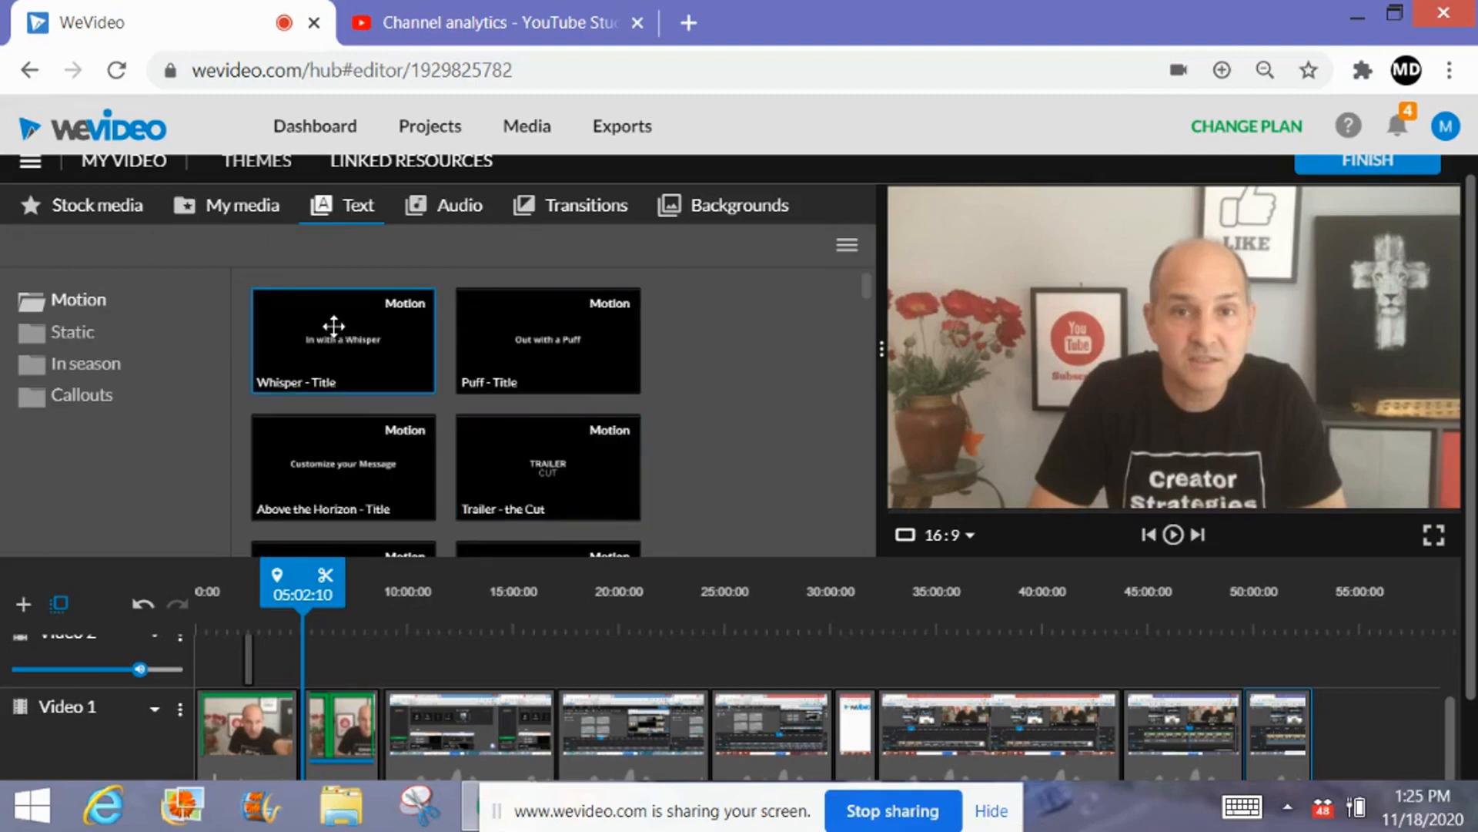
pyautogui.click(333, 325)
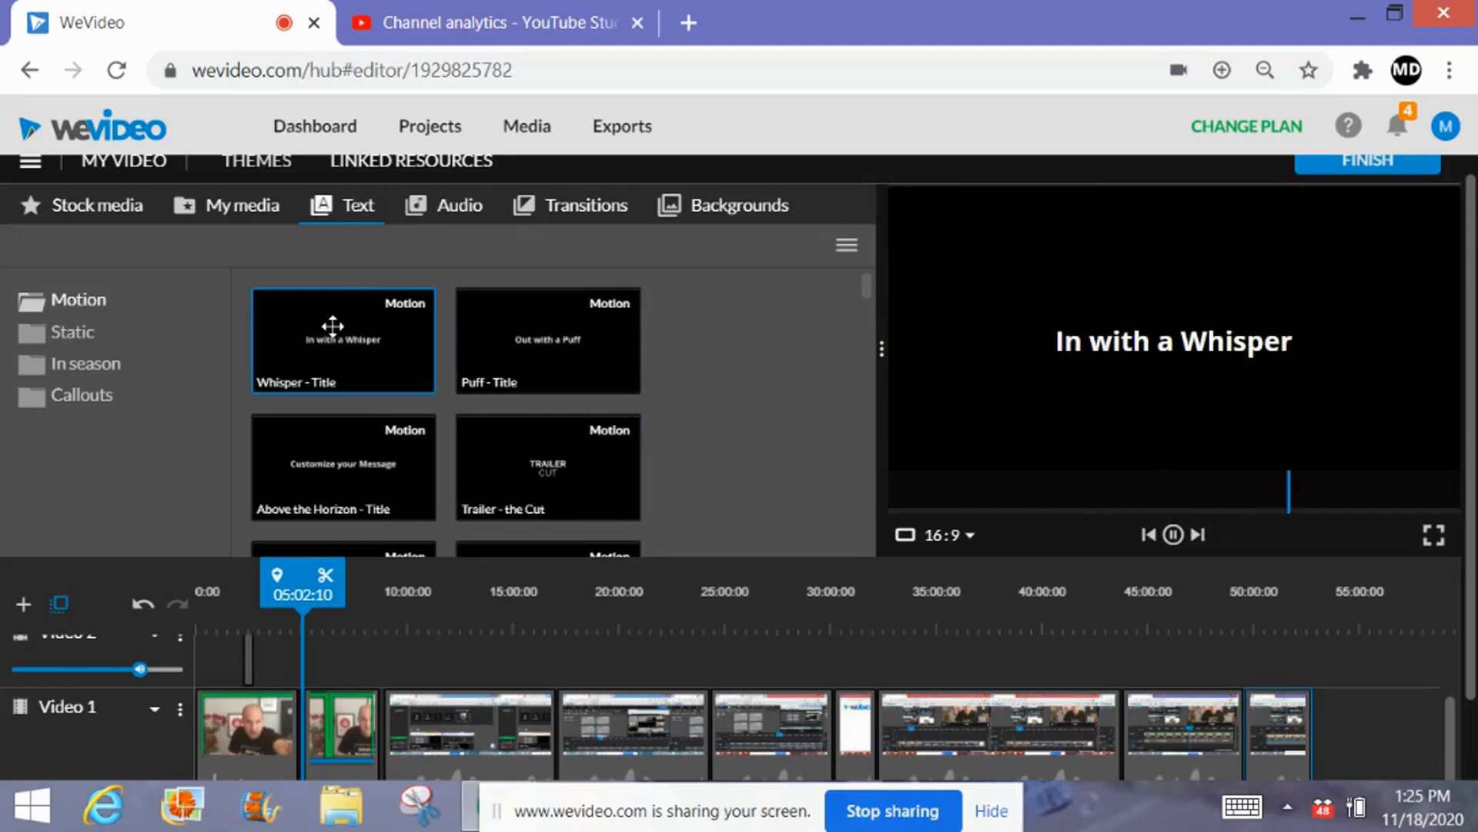
pyautogui.moveTo(336, 463)
pyautogui.mouseDown()
pyautogui.moveTo(343, 617)
pyautogui.moveTo(355, 663)
pyautogui.moveTo(375, 665)
pyautogui.mouseUp()
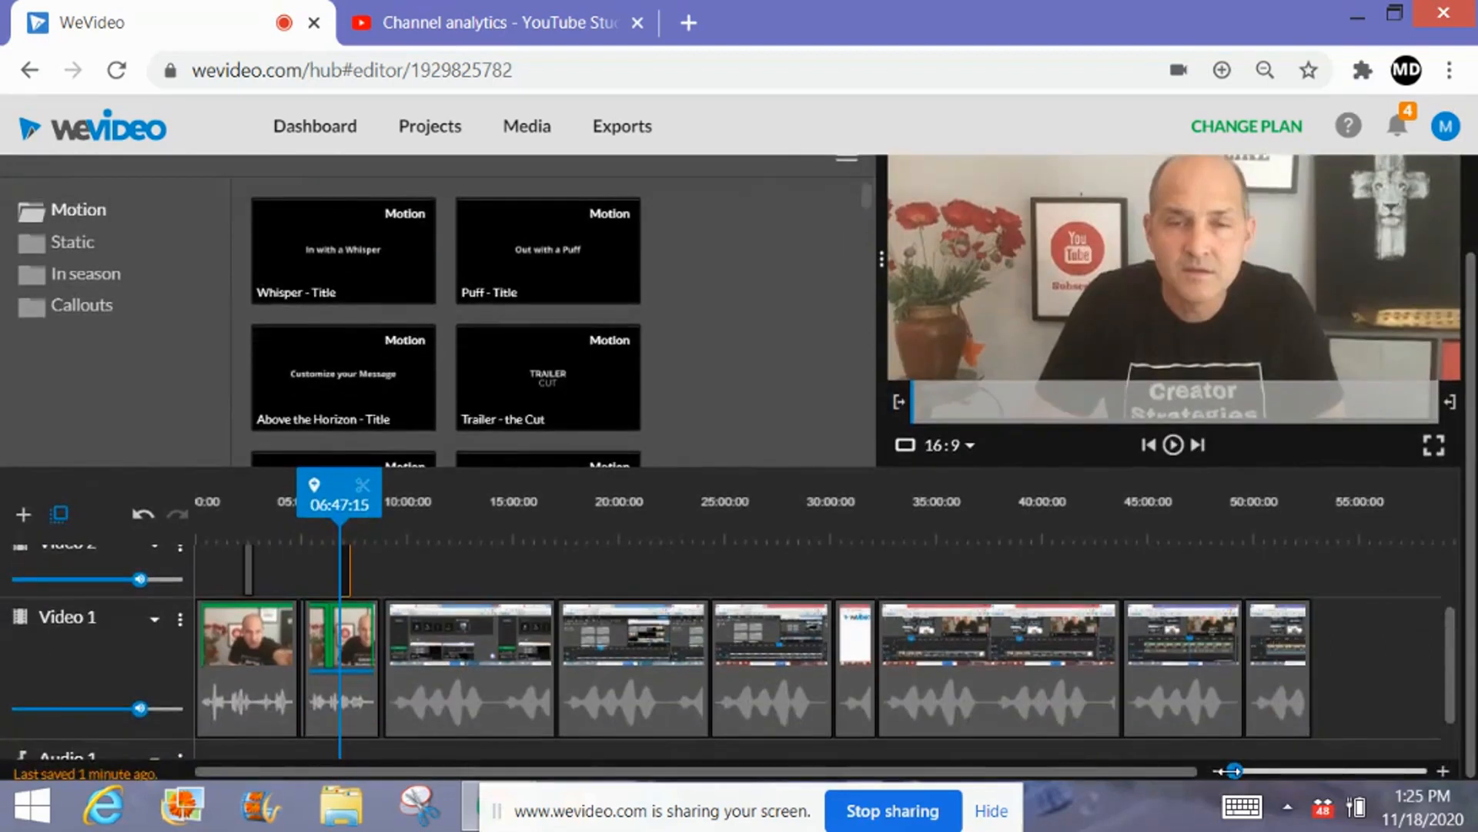
pyautogui.moveTo(1251, 768); pyautogui.dragTo(1429, 763)
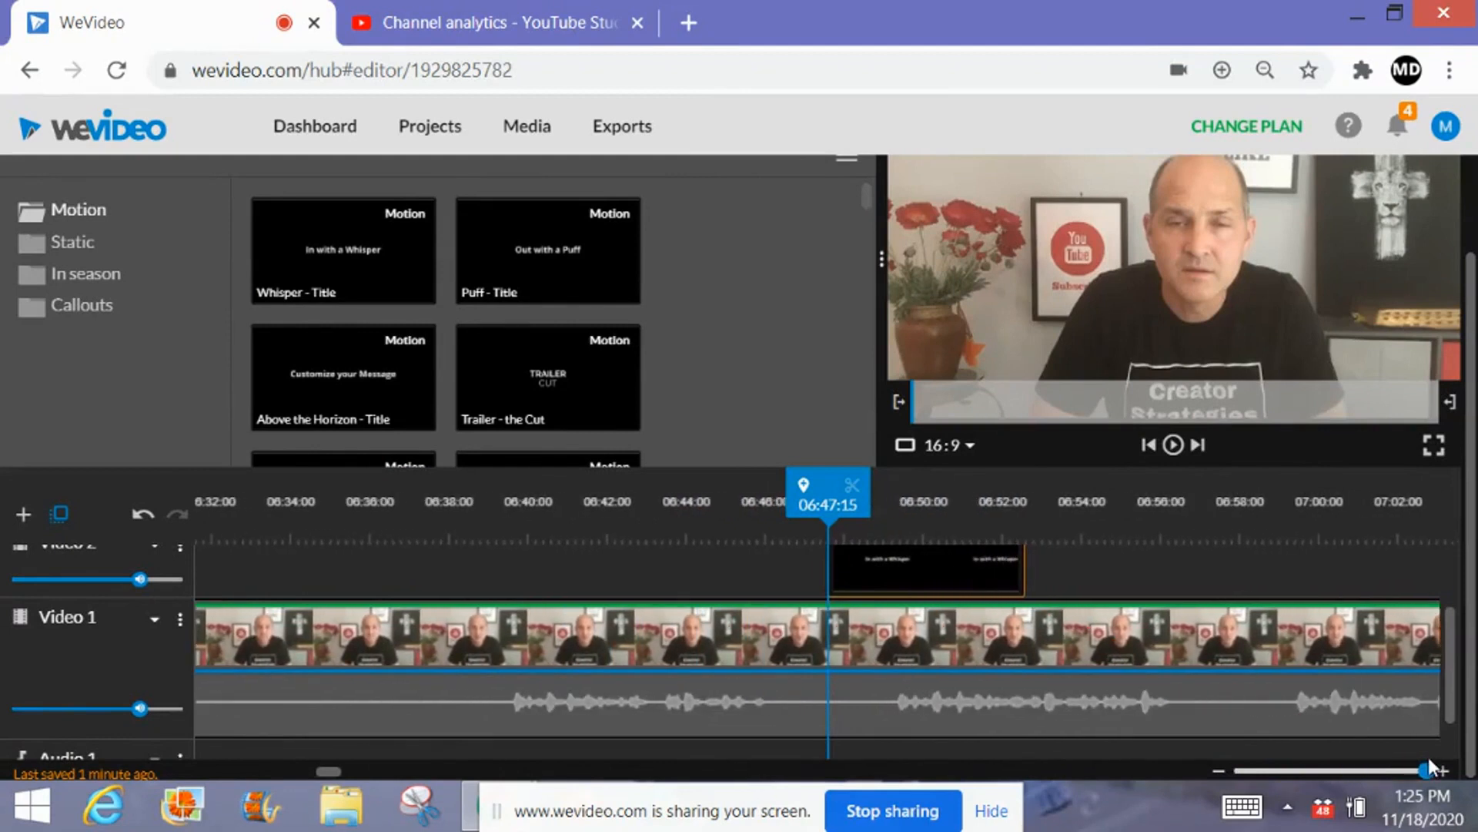
pyautogui.moveTo(1447, 688); pyautogui.dragTo(1449, 649)
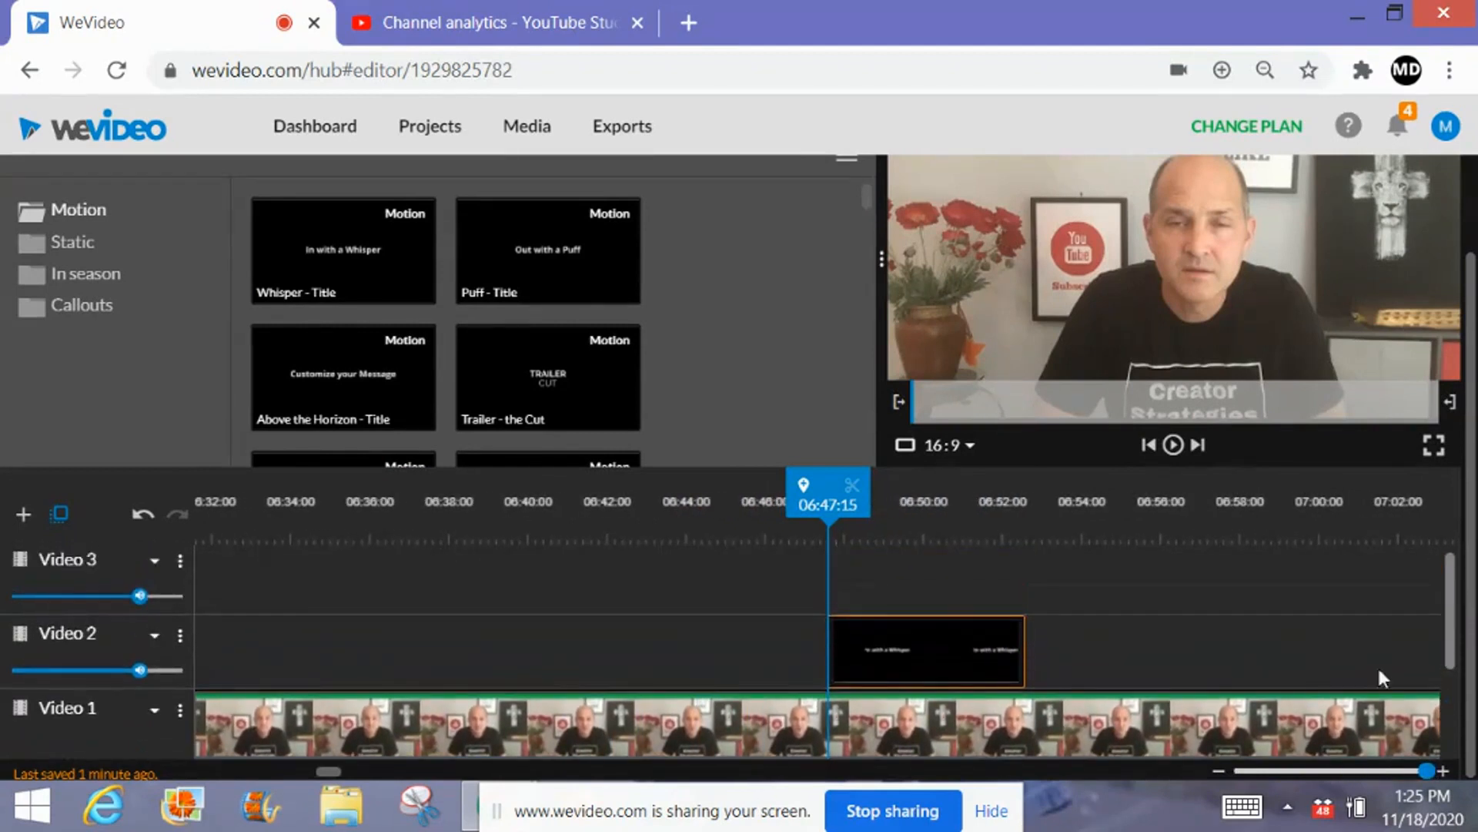
# - Open the Whisper title on Video 2 for editing and set its text color to dark red
pyautogui.click(870, 643)
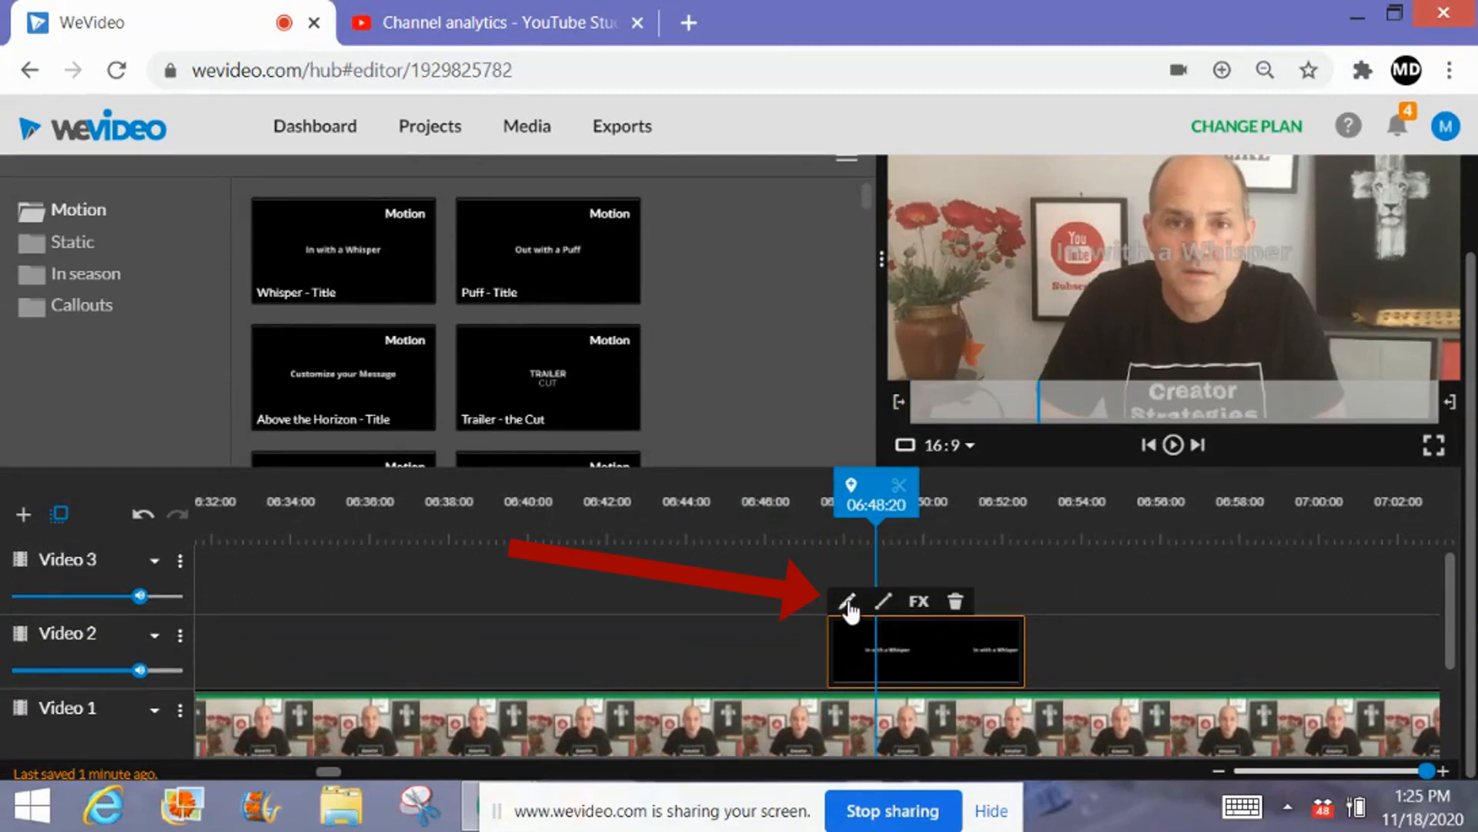
pyautogui.click(847, 603)
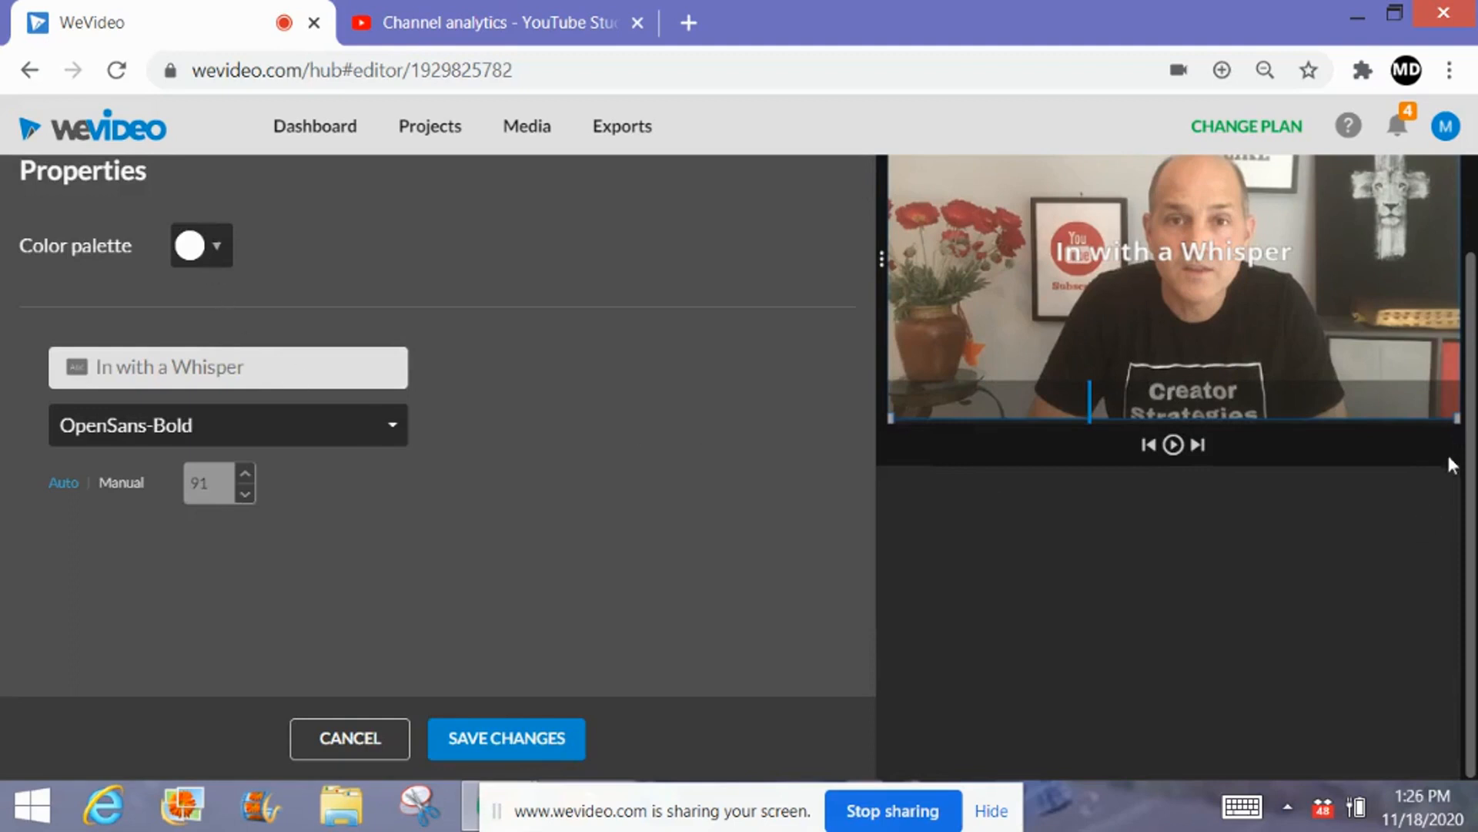
pyautogui.scroll(2, 1448, 452)
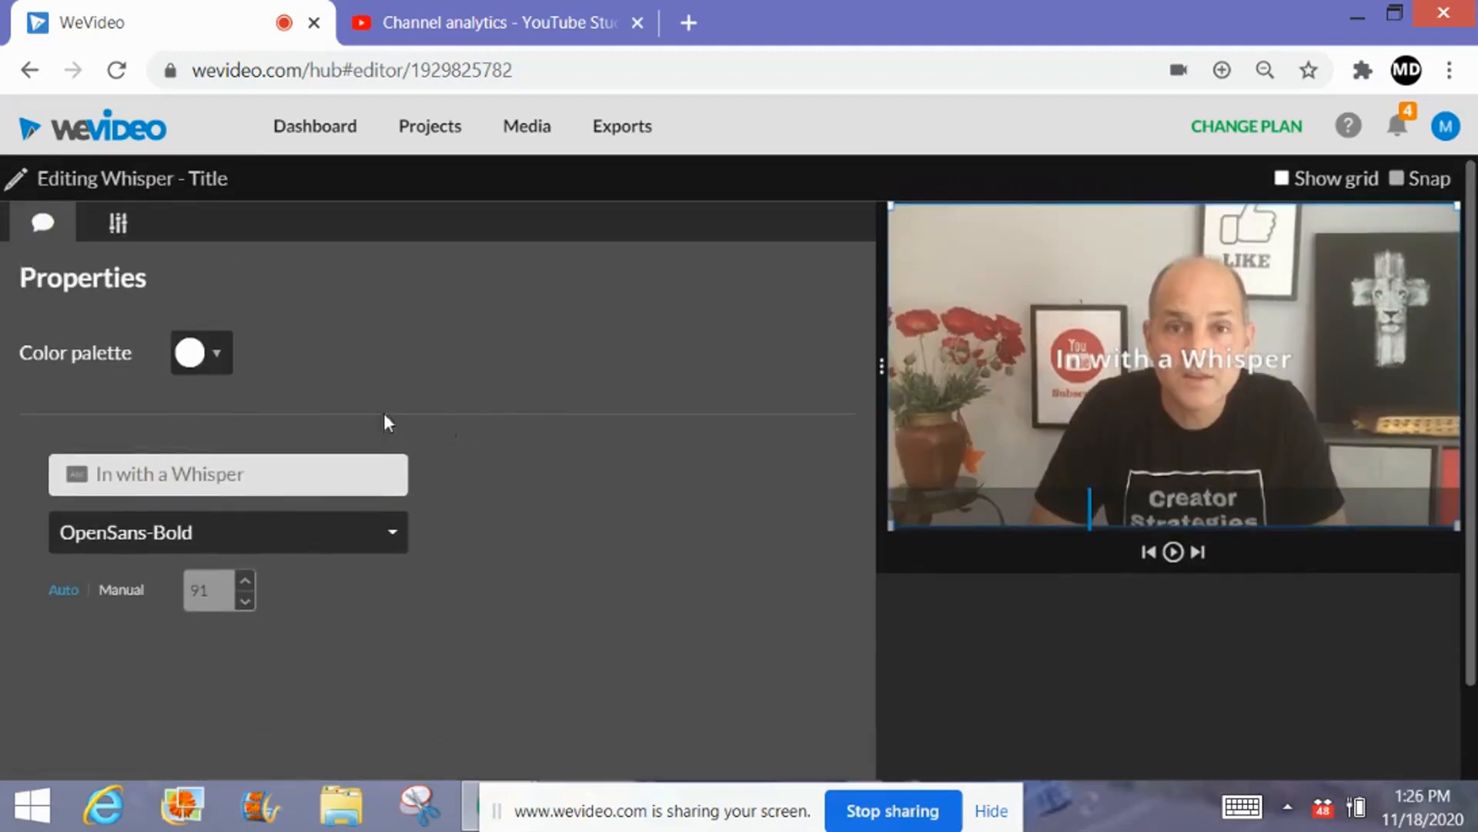
pyautogui.click(210, 361)
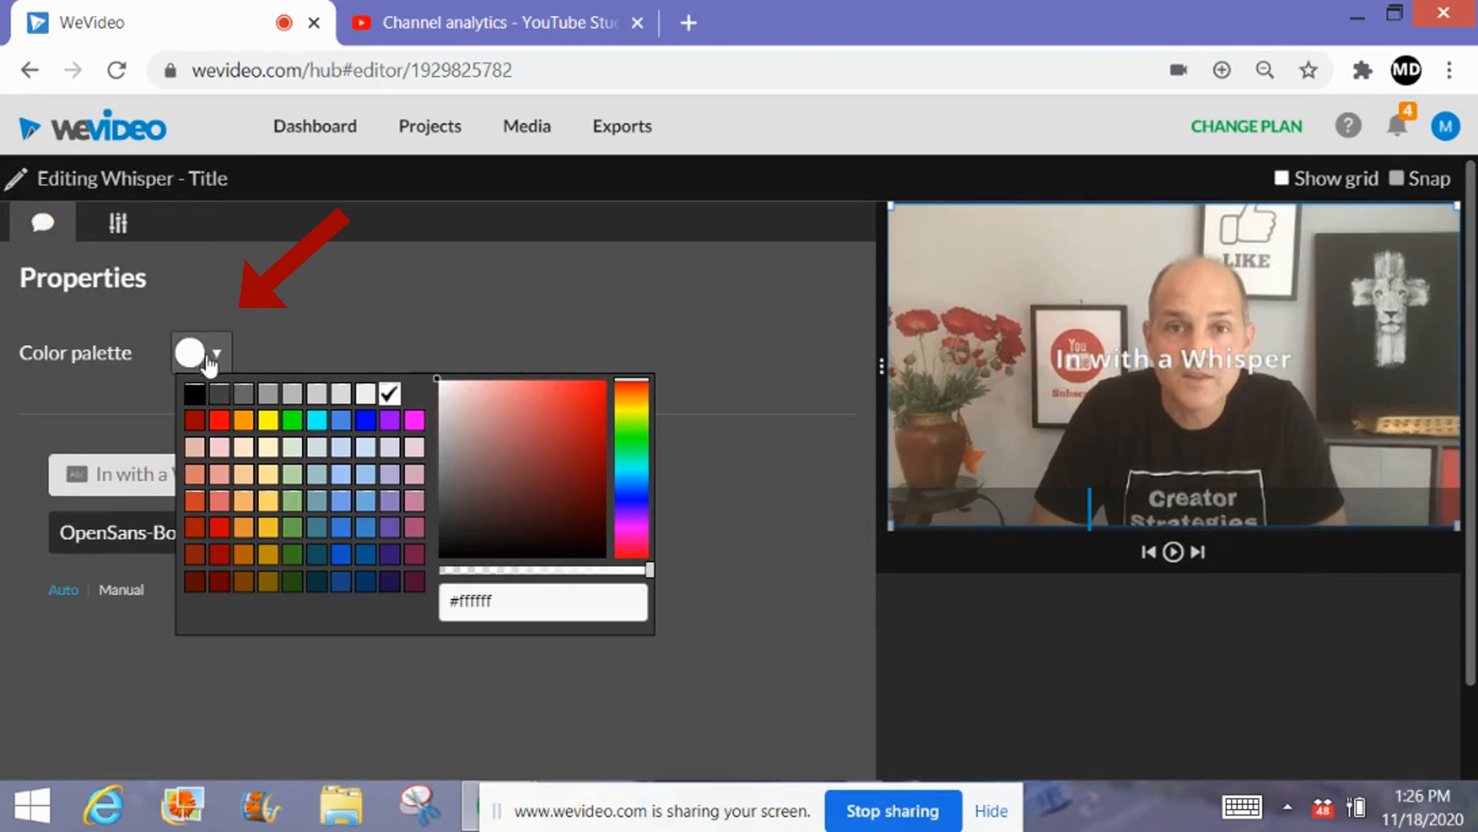
pyautogui.click(195, 423)
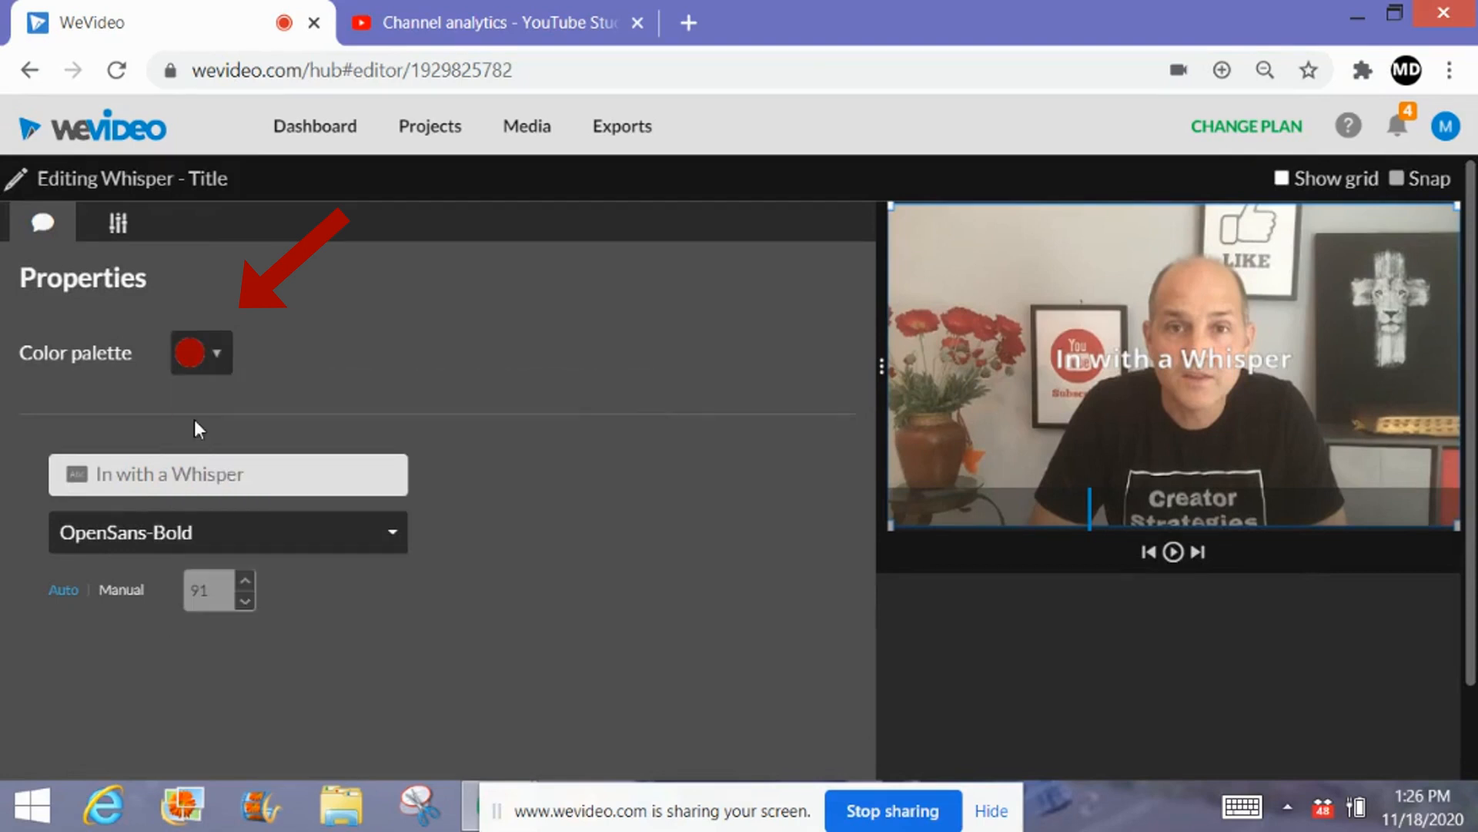
# - Replace the title text with "Hello" and set its font to Alfa Slab One
pyautogui.click(289, 467)
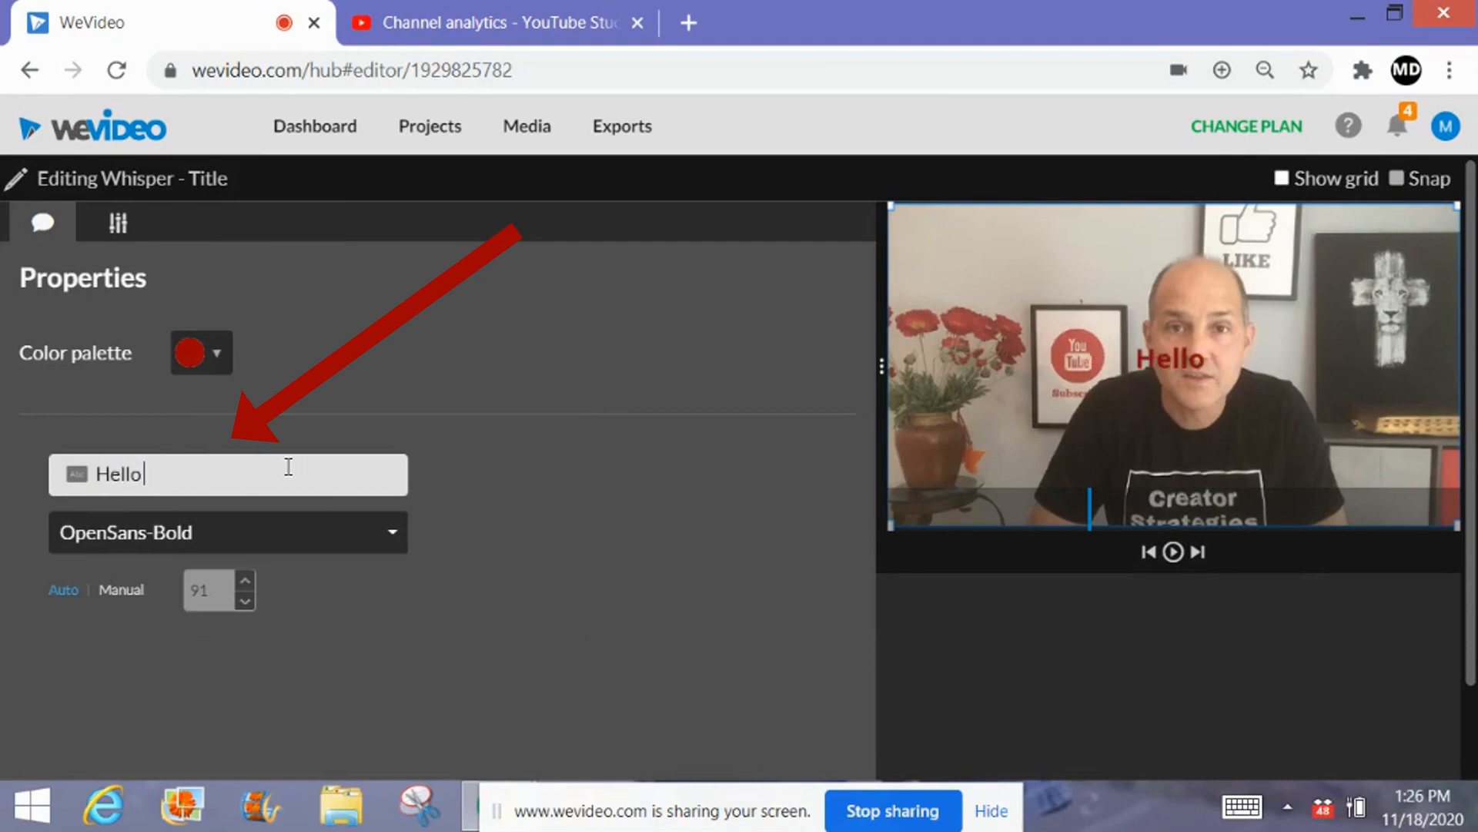
pyautogui.click(385, 536)
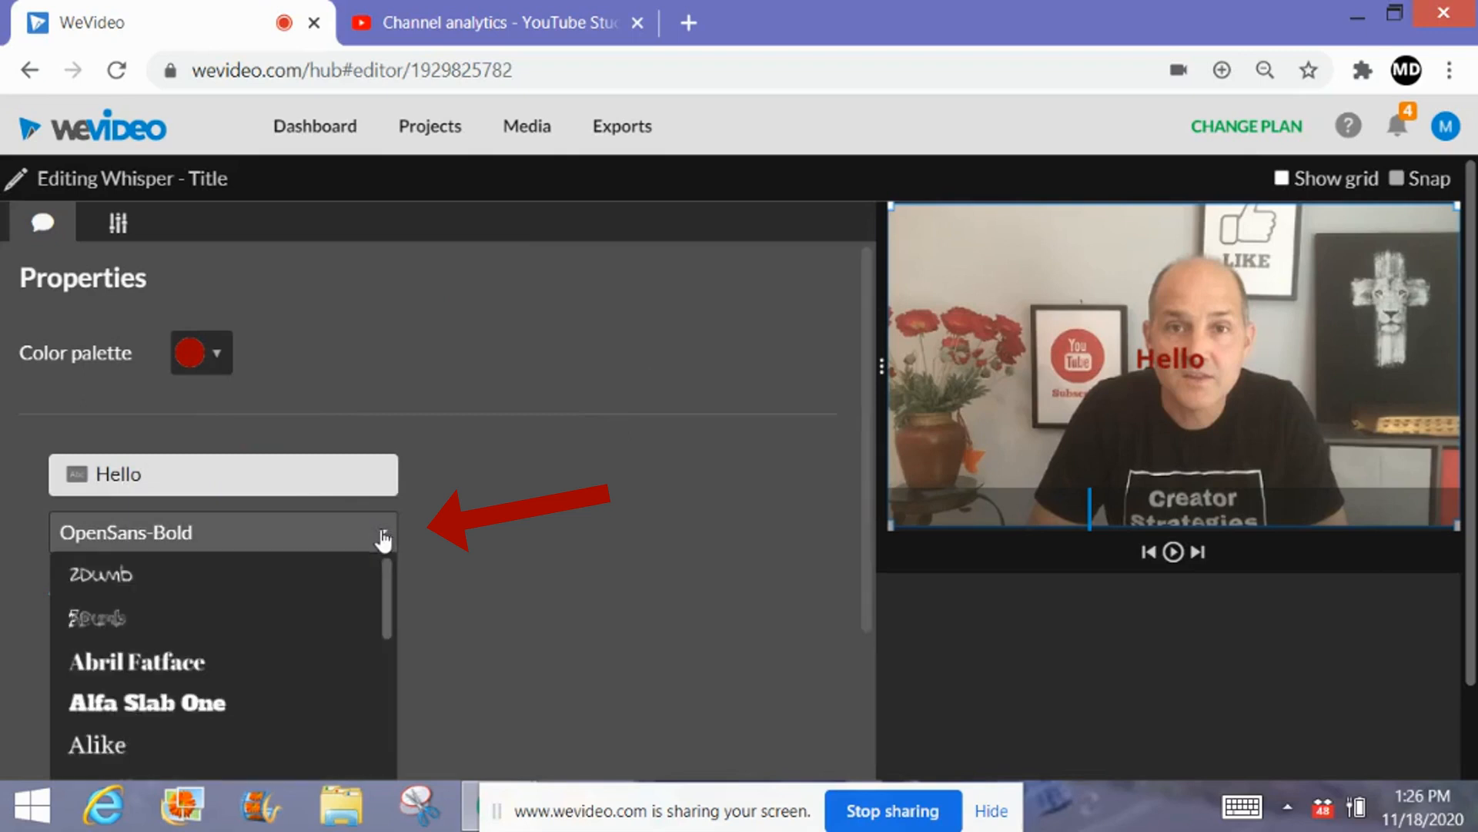
pyautogui.click(248, 703)
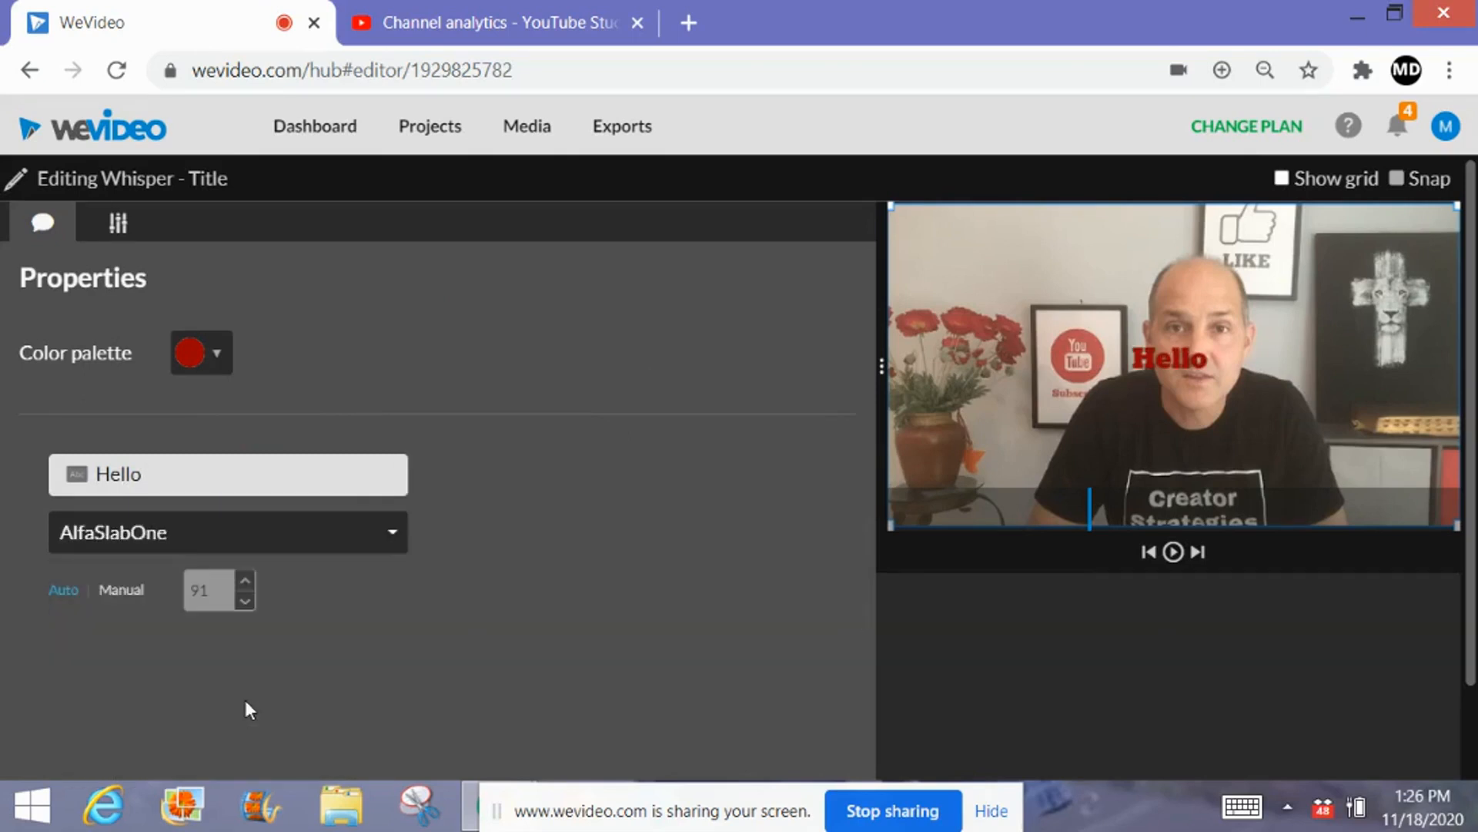
# - Switch the title text to manual sizing and set the font size to 139
pyautogui.click(114, 595)
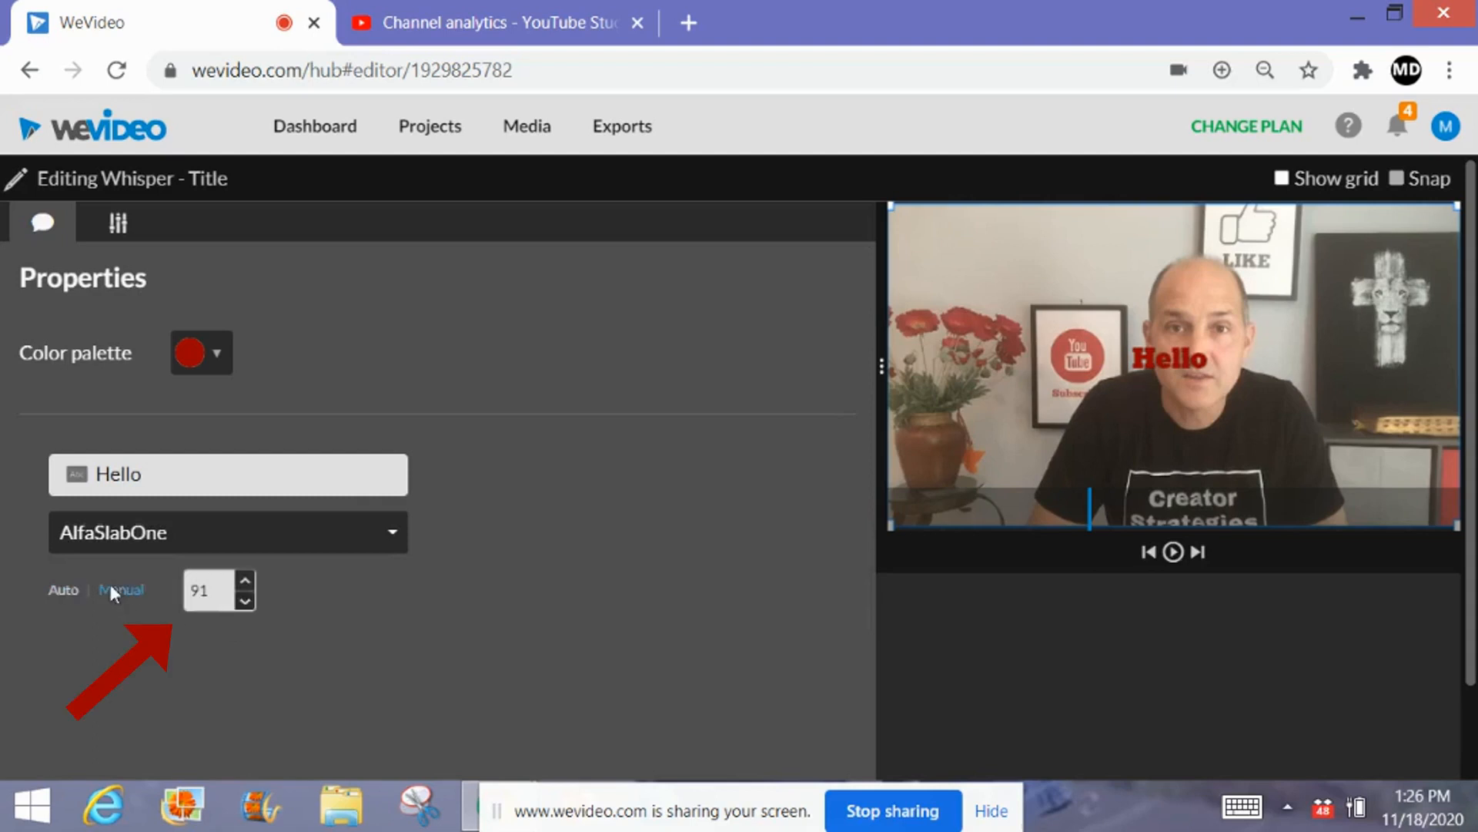
pyautogui.click(248, 583)
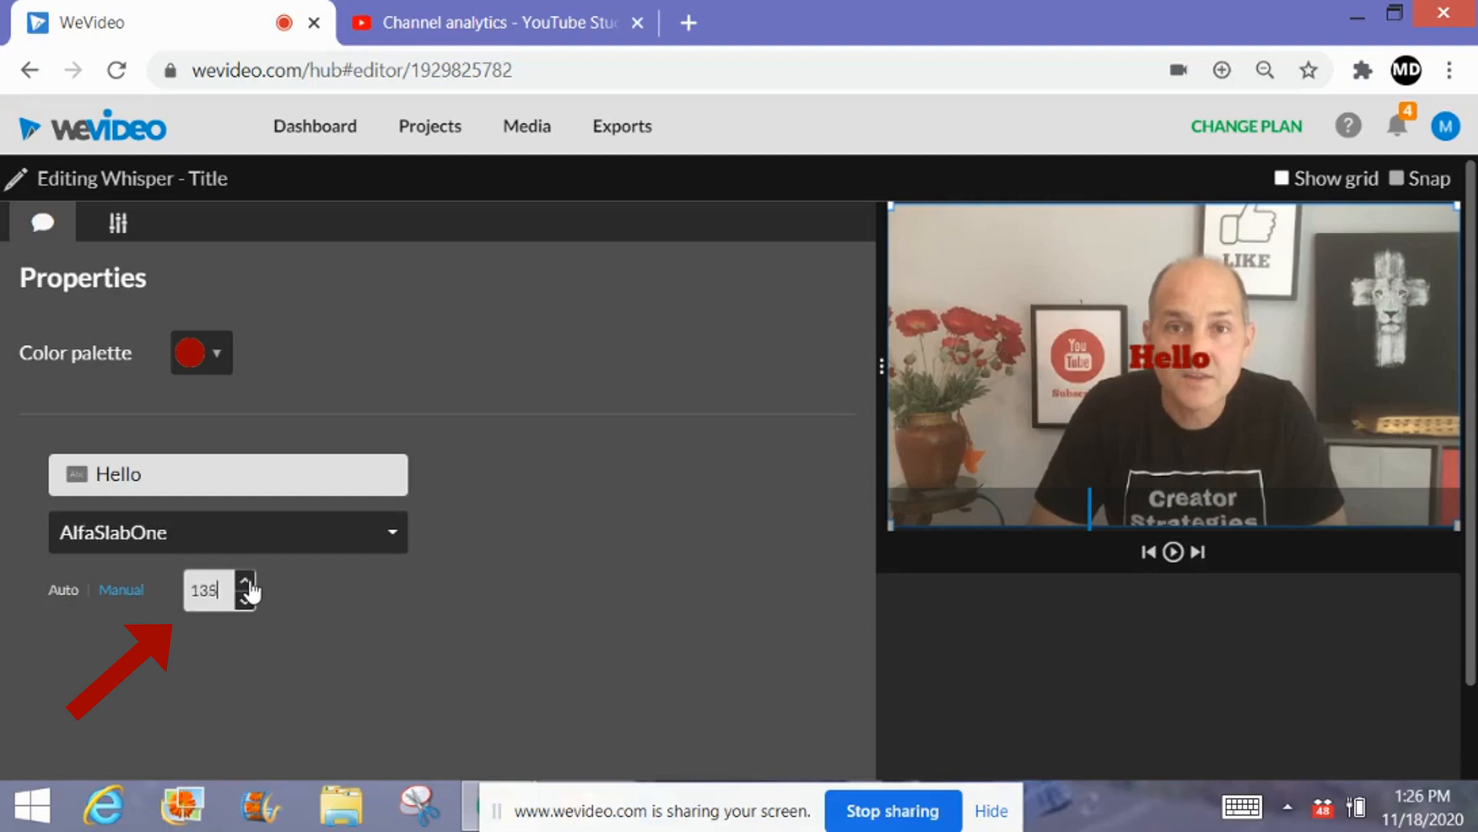
pyautogui.click(248, 583)
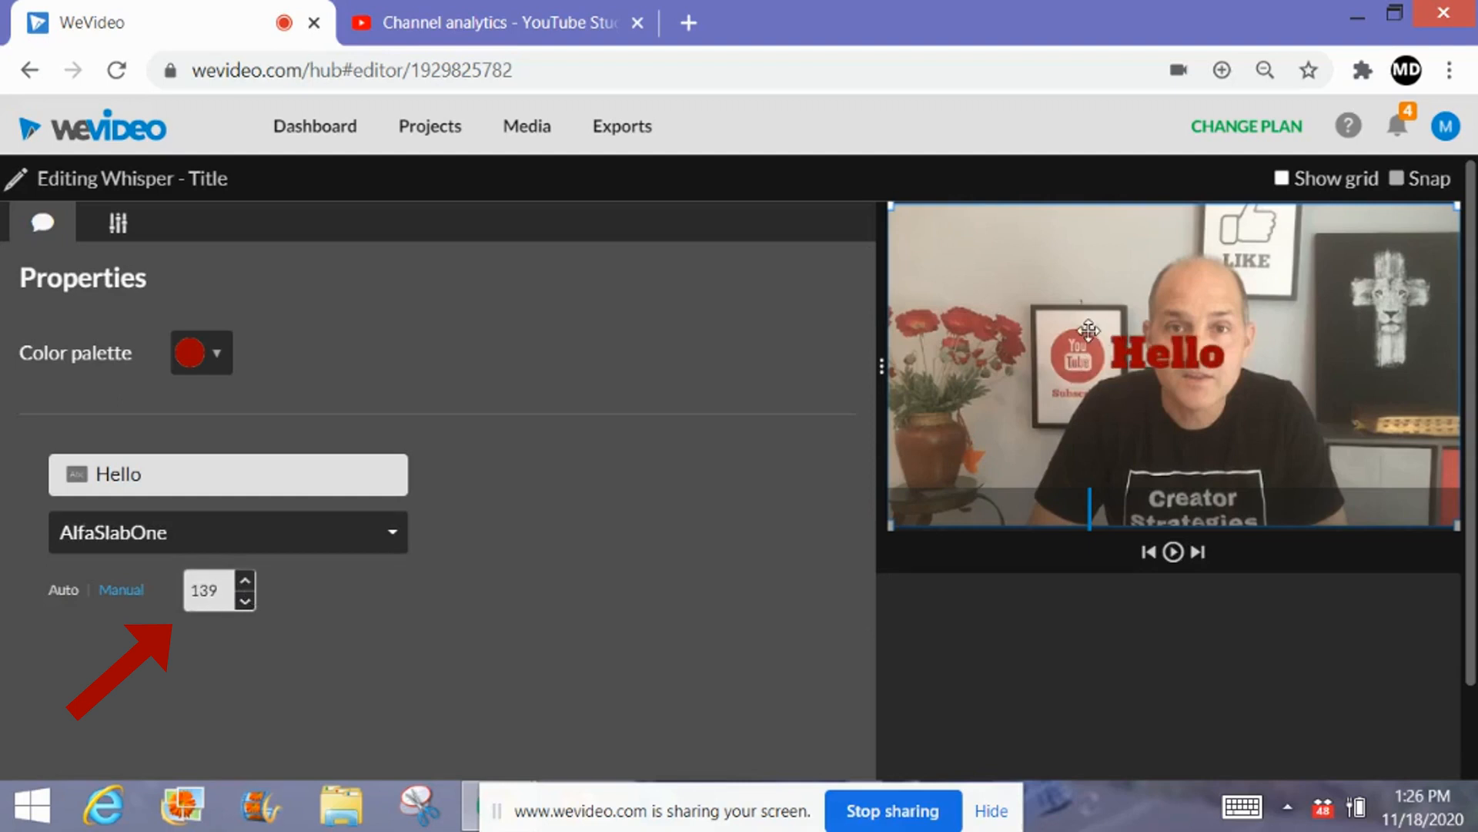
# - Move the Hello title to the empty wall above the flowers and set its scale to 0.83
pyautogui.moveTo(1088, 331); pyautogui.dragTo(955, 239)
pyautogui.moveTo(1324, 432); pyautogui.dragTo(1400, 500)
pyautogui.moveTo(1231, 415); pyautogui.dragTo(1220, 391)
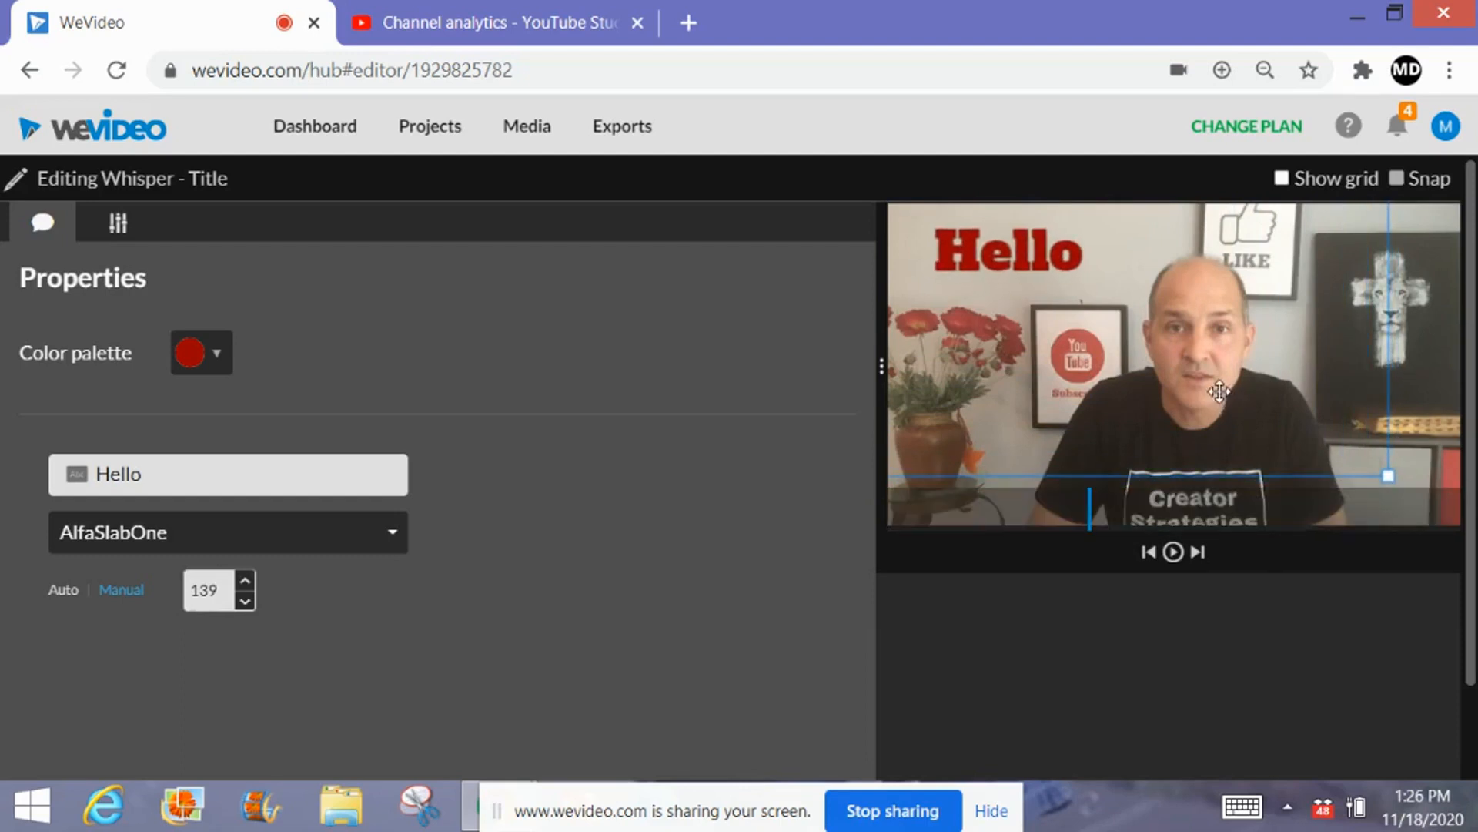
pyautogui.click(118, 225)
pyautogui.moveTo(469, 484); pyautogui.dragTo(402, 486)
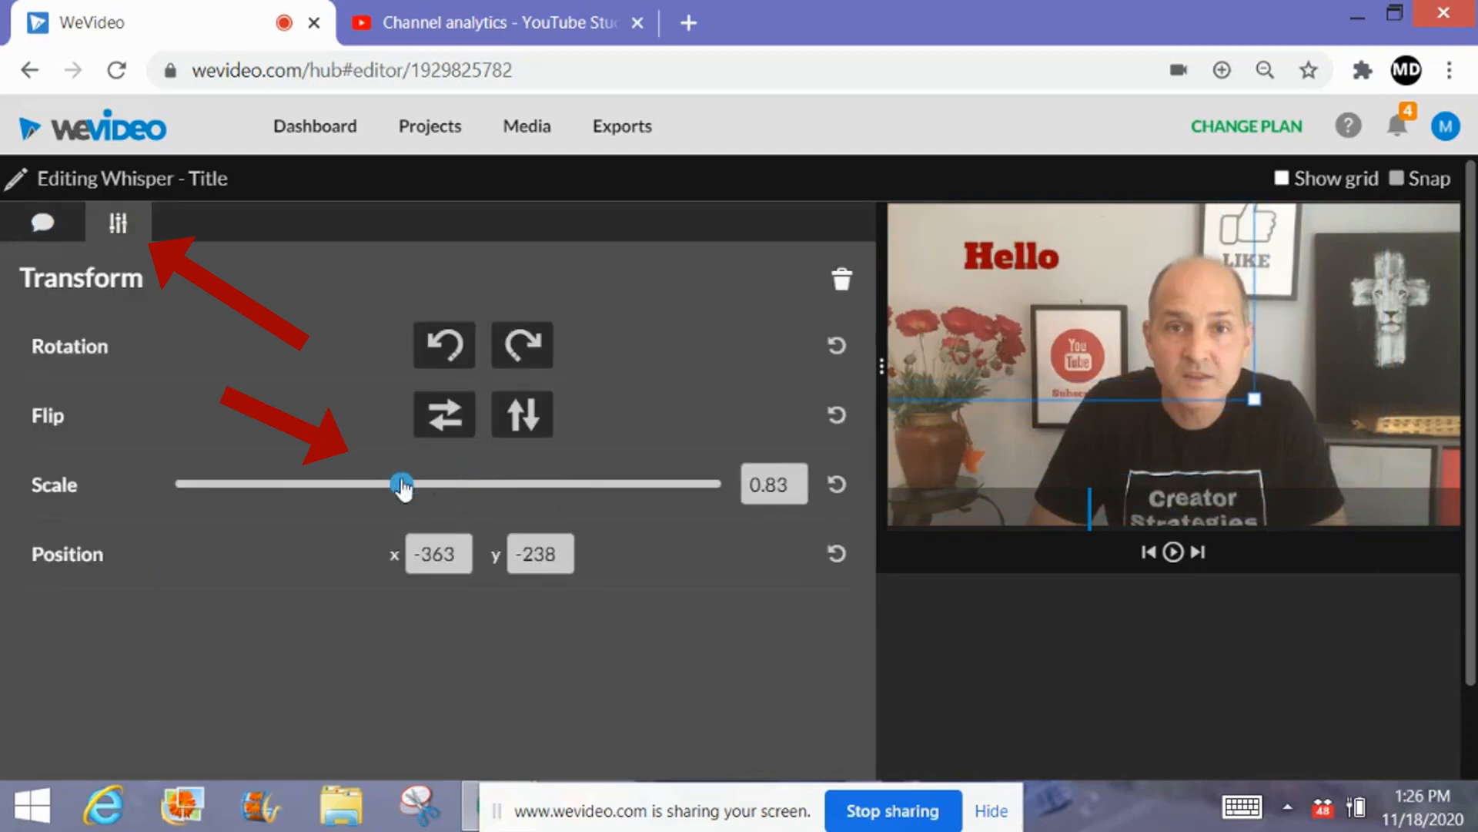
# - Try flipping the title vertically twice and rotating it clockwise through a full turn
pyautogui.click(523, 418)
pyautogui.click(523, 417)
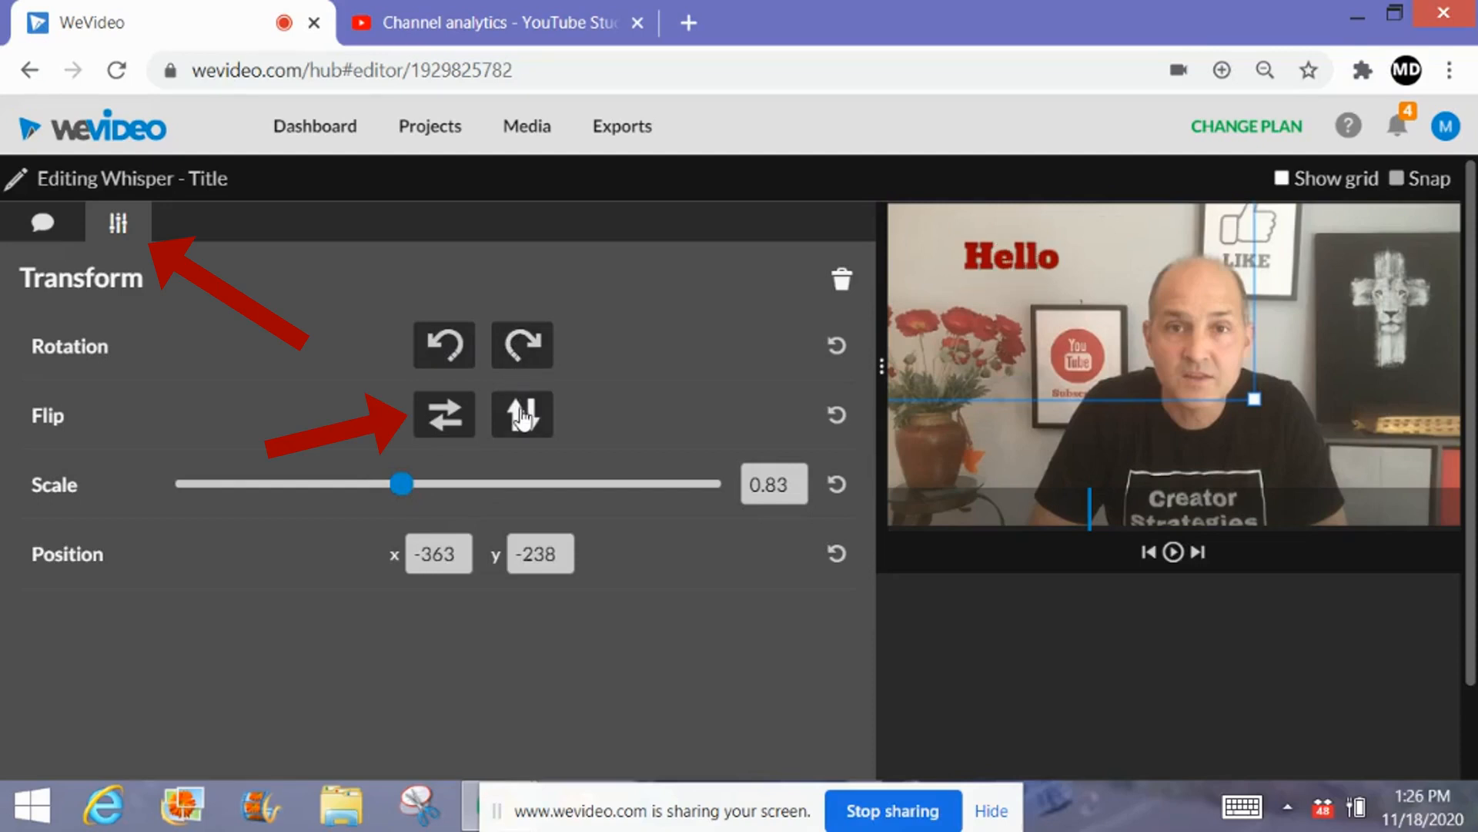
pyautogui.click(530, 346)
pyautogui.click(530, 347)
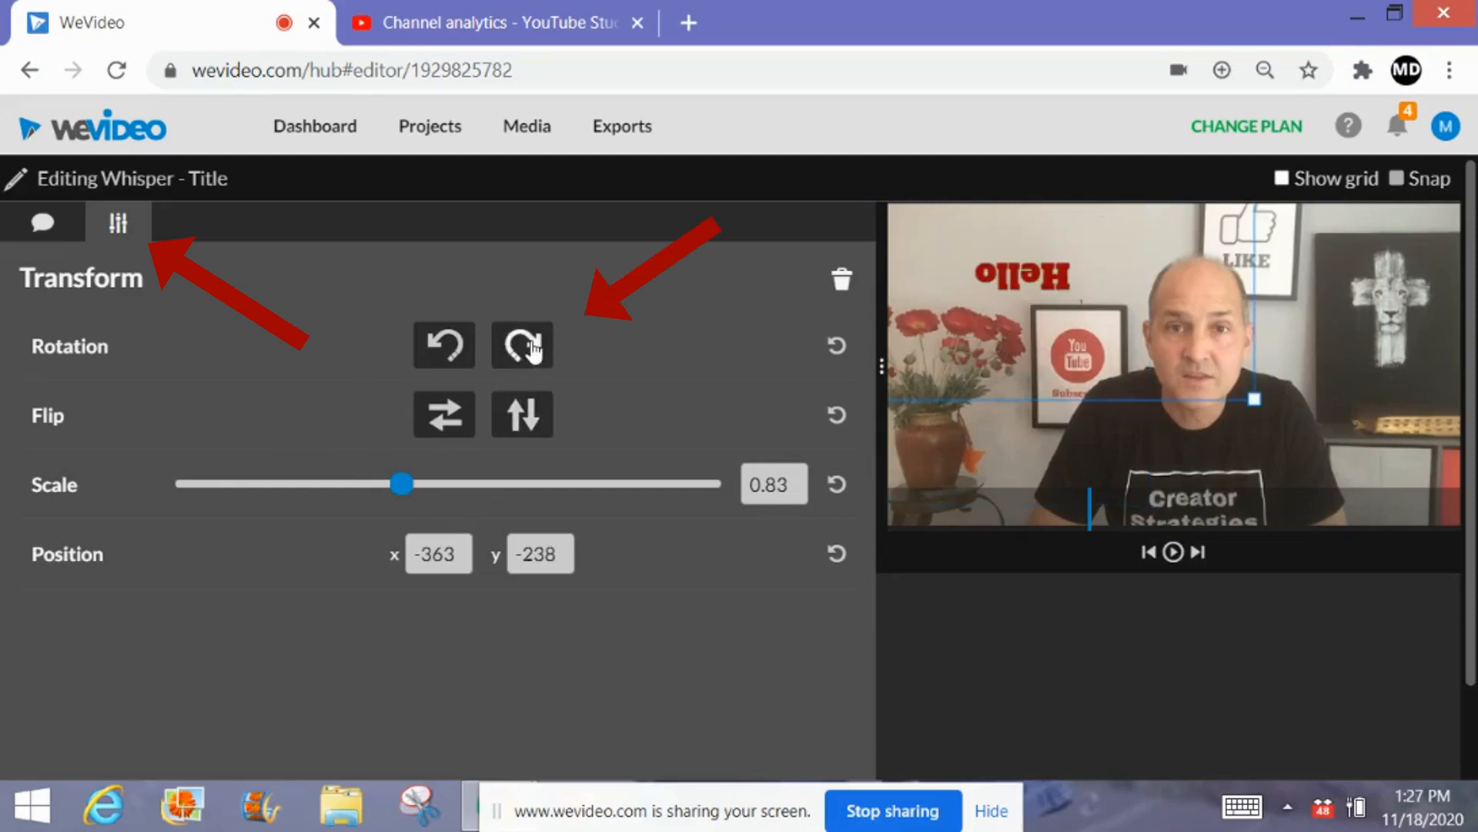
pyautogui.click(529, 346)
pyautogui.click(530, 346)
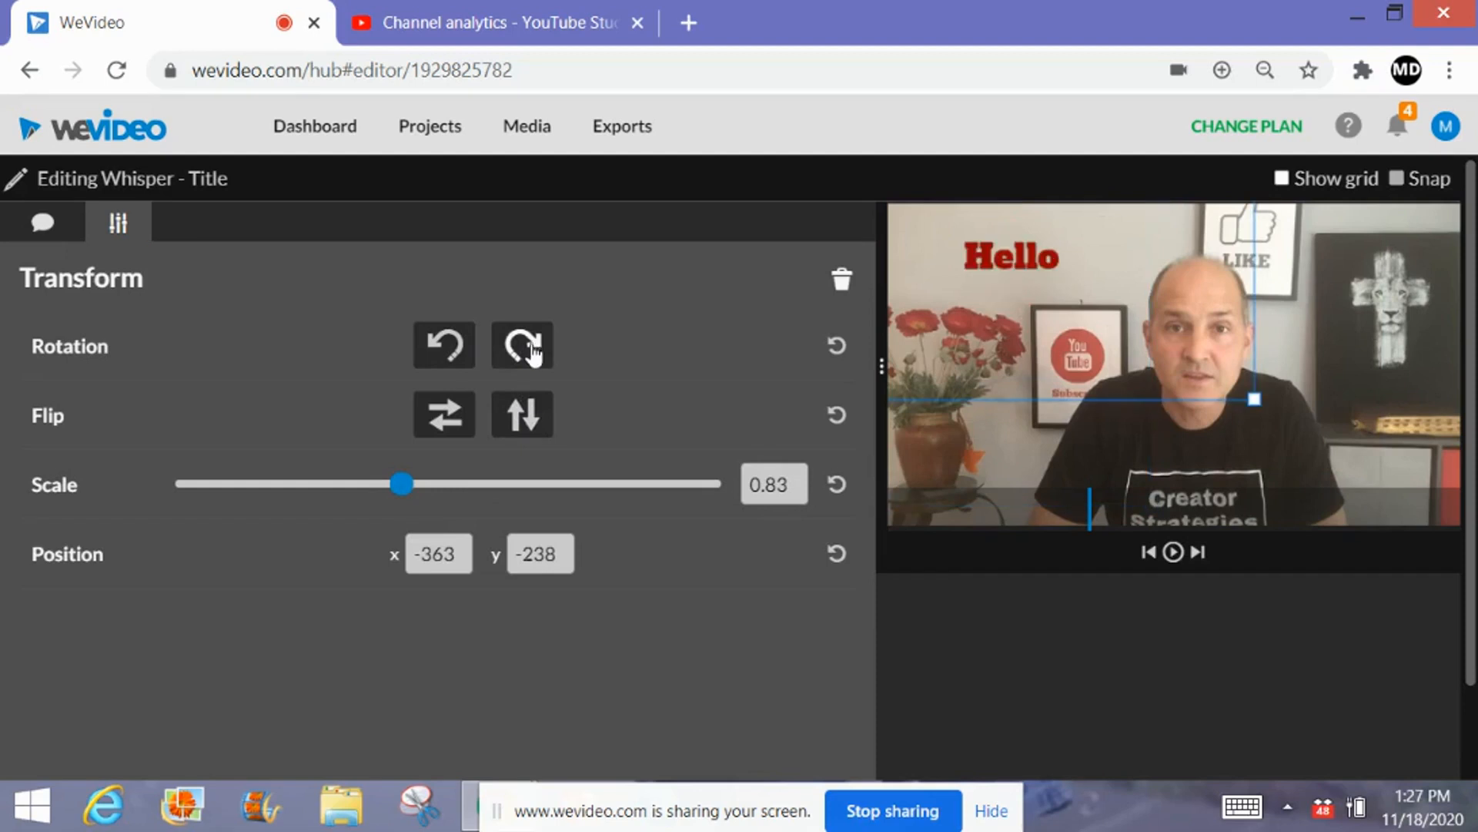
# - Save the title changes and play the timeline from 06:45:23 to review the Hello title
pyautogui.scroll(-2, 533, 353)
pyautogui.click(502, 741)
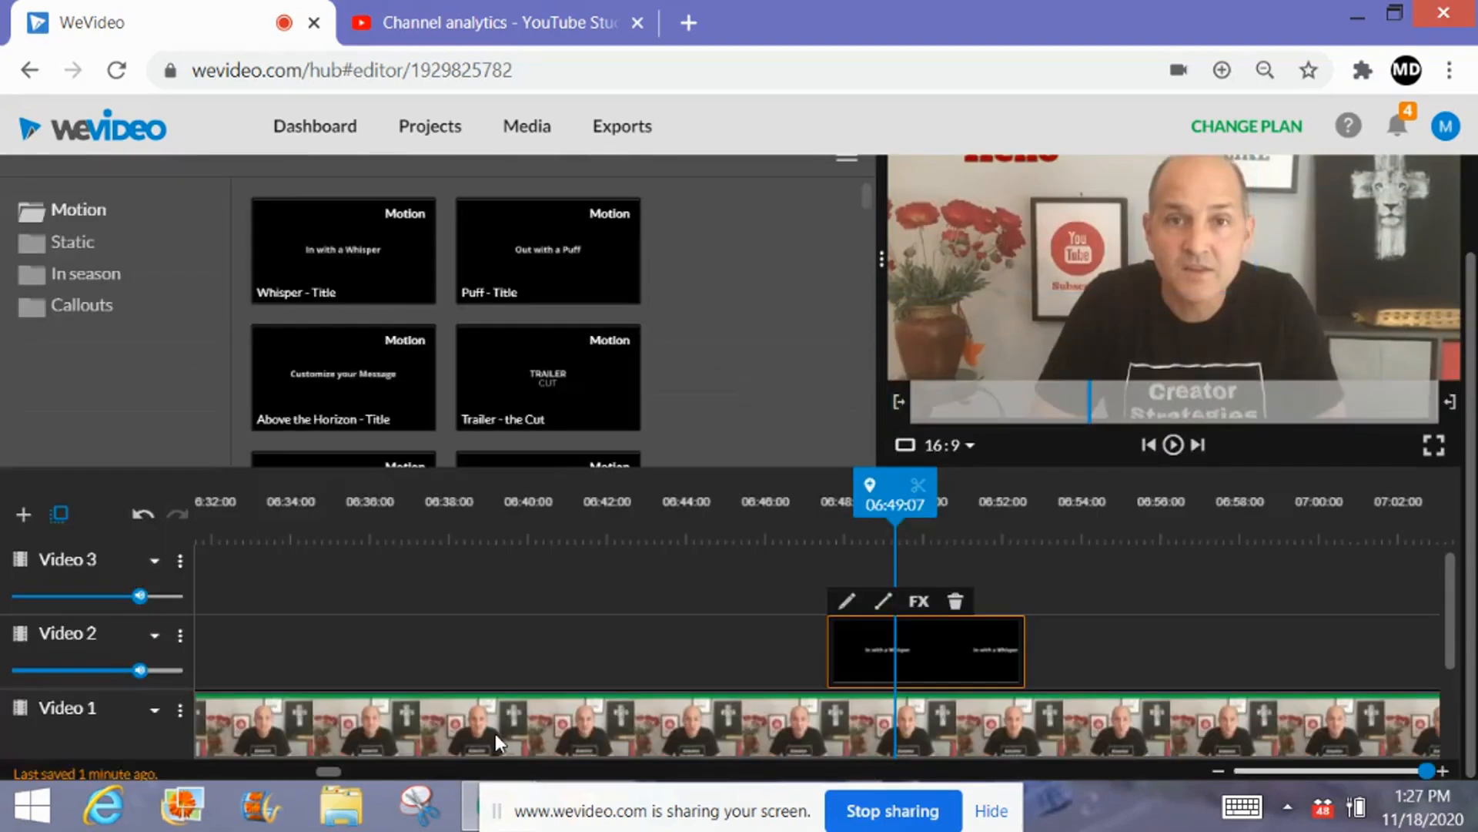
pyautogui.scroll(1, 899, 539)
pyautogui.moveTo(898, 535); pyautogui.dragTo(765, 536)
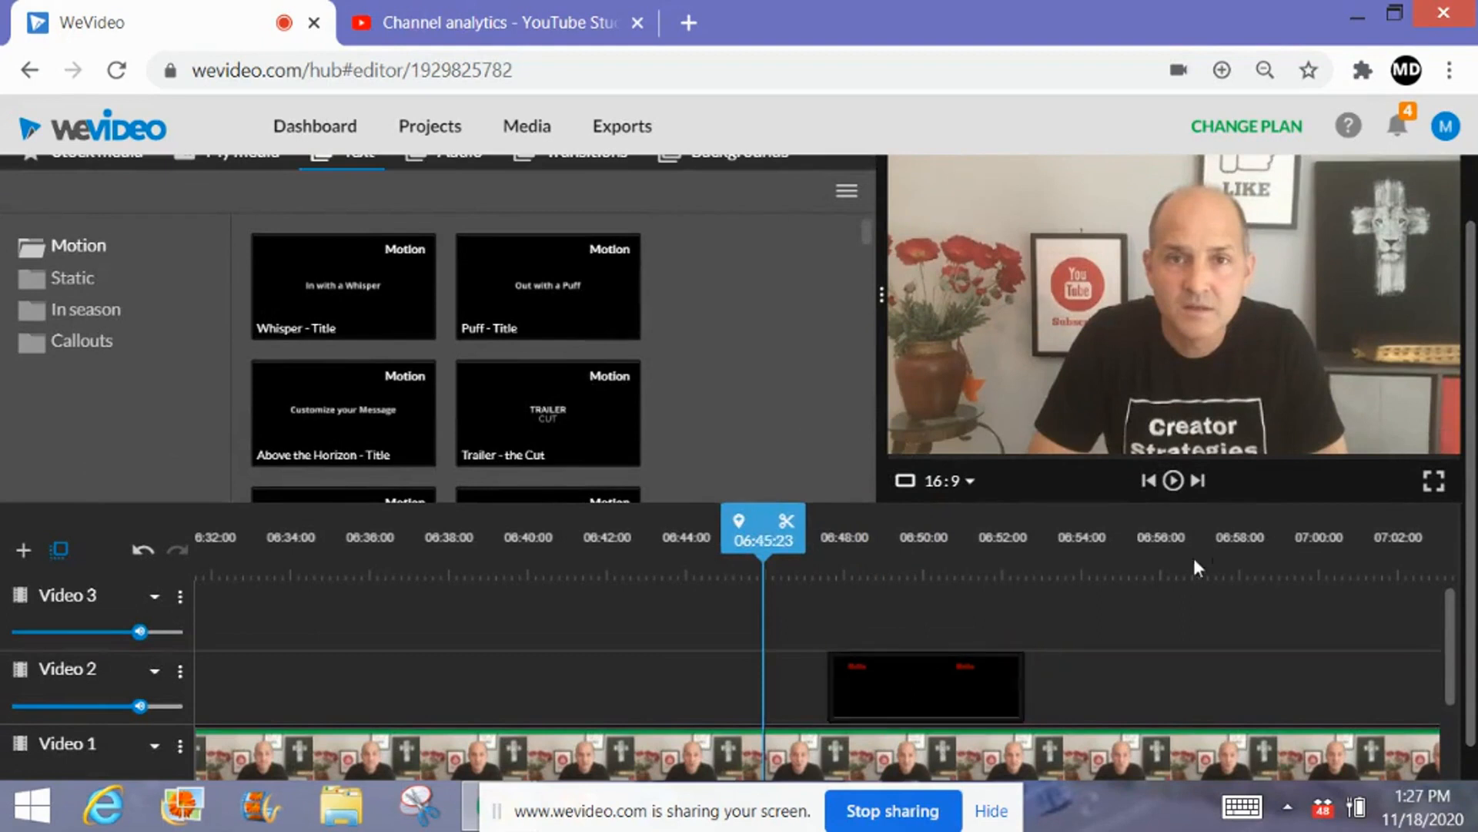
pyautogui.click(1174, 481)
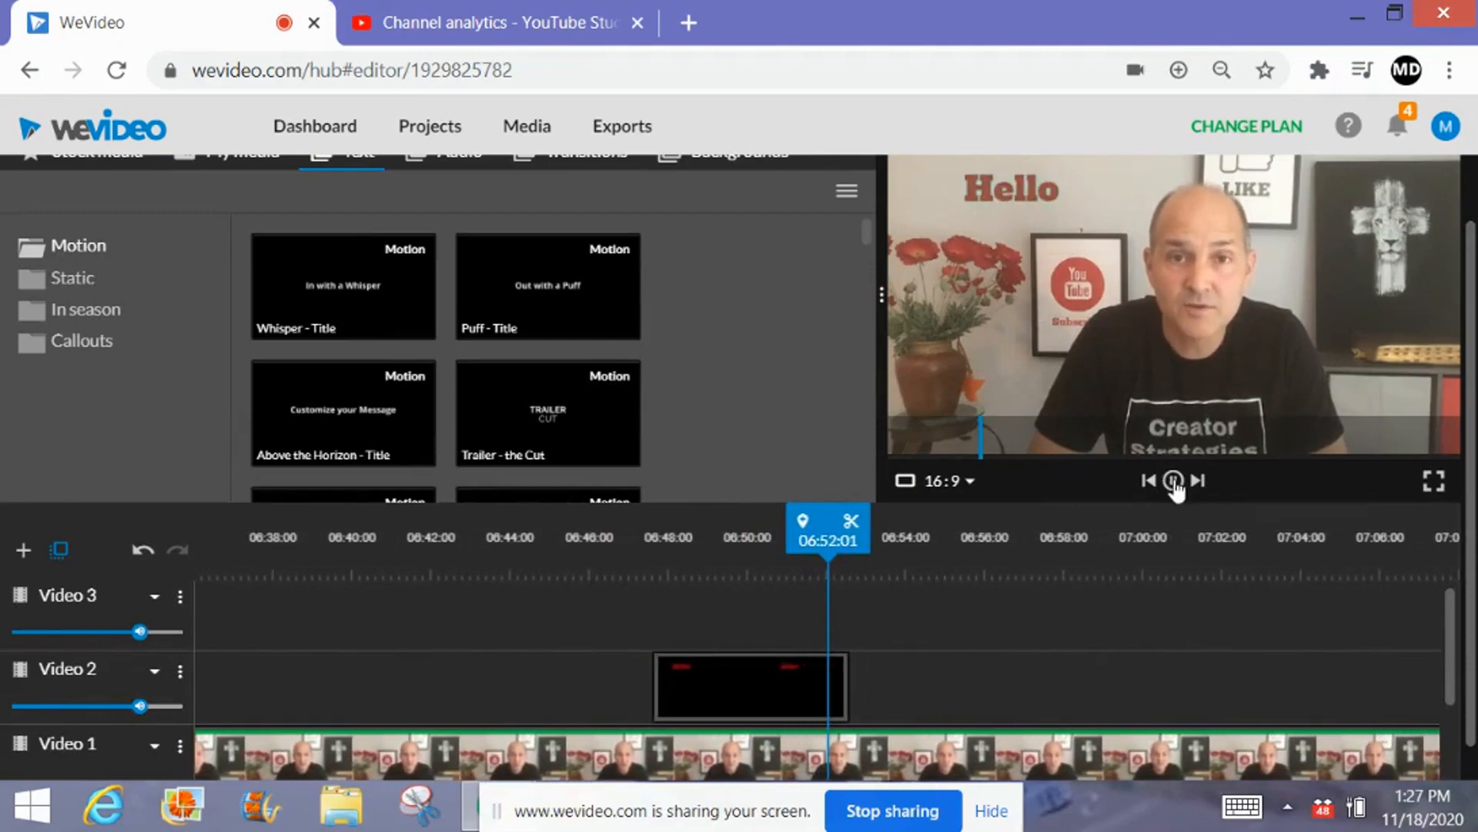
# - Extend the Hello title clip to 00:05:12 and add Puff - Title above it on Video 3 at 06:47:15
pyautogui.click(762, 671)
pyautogui.moveTo(765, 667)
pyautogui.mouseDown()
pyautogui.moveTo(1369, 681)
pyautogui.moveTo(785, 685)
pyautogui.mouseUp()
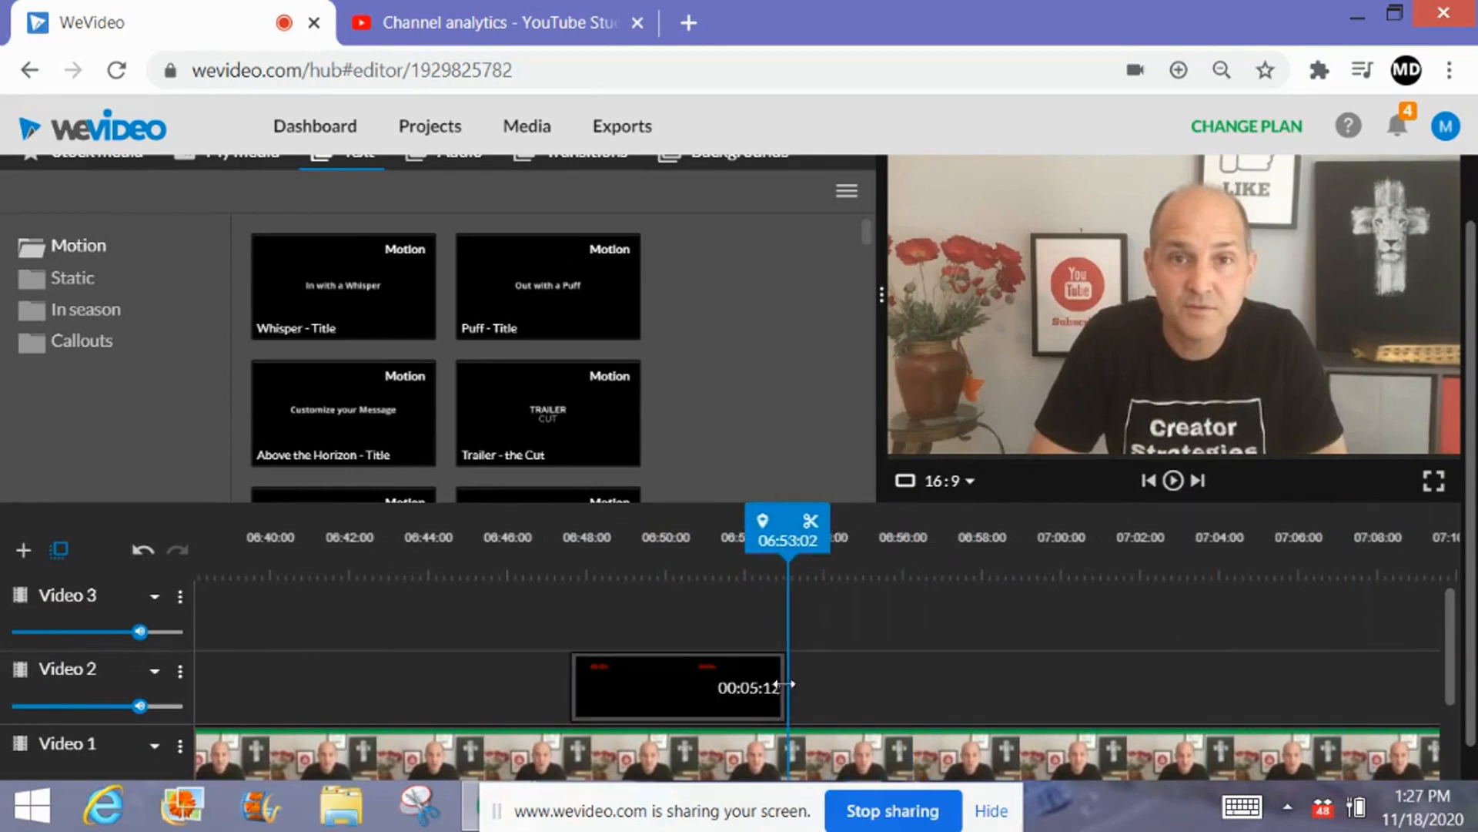
pyautogui.click(523, 289)
pyautogui.moveTo(524, 289); pyautogui.dragTo(656, 622)
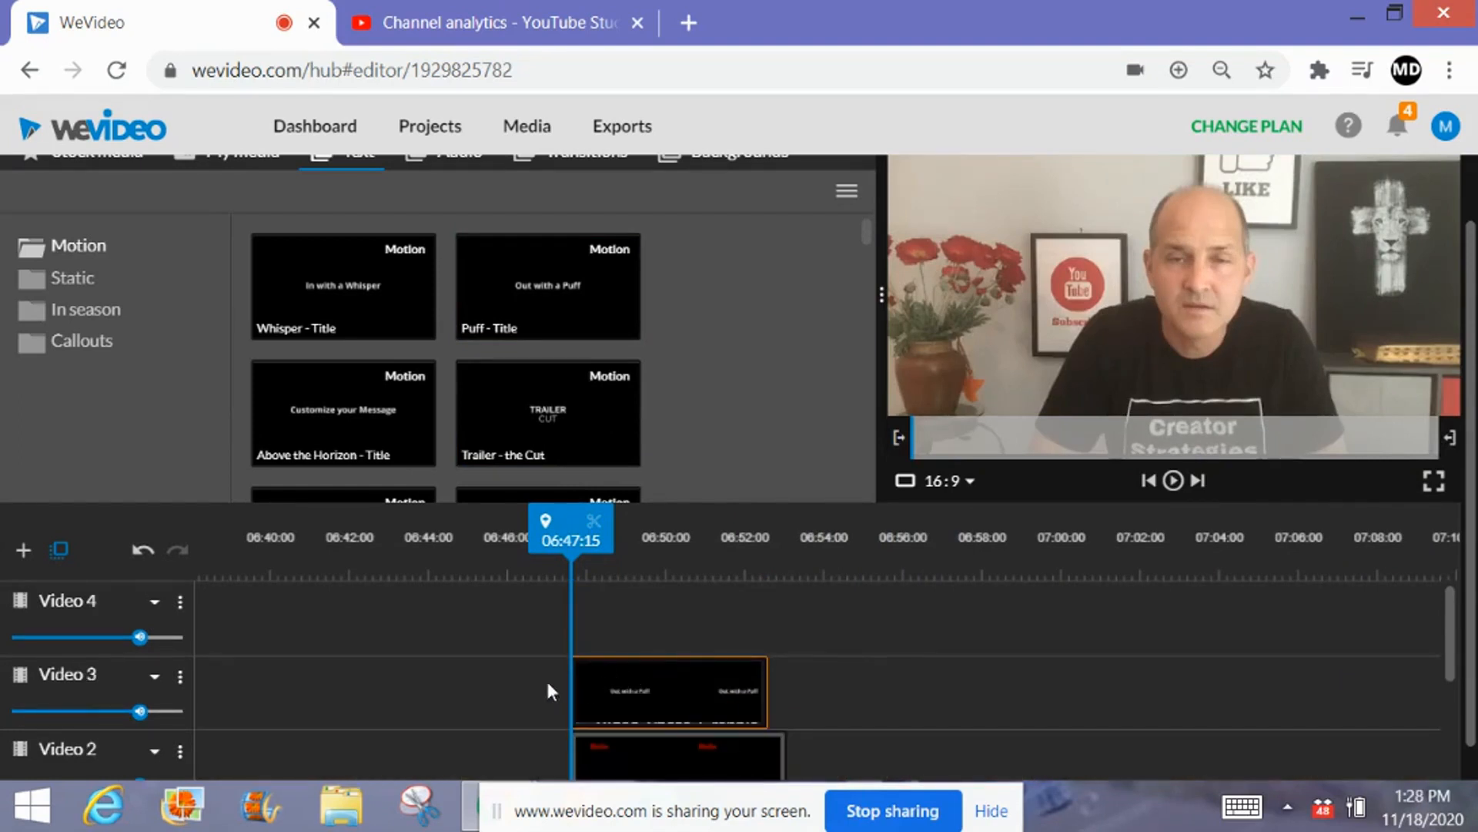
pyautogui.click(598, 682)
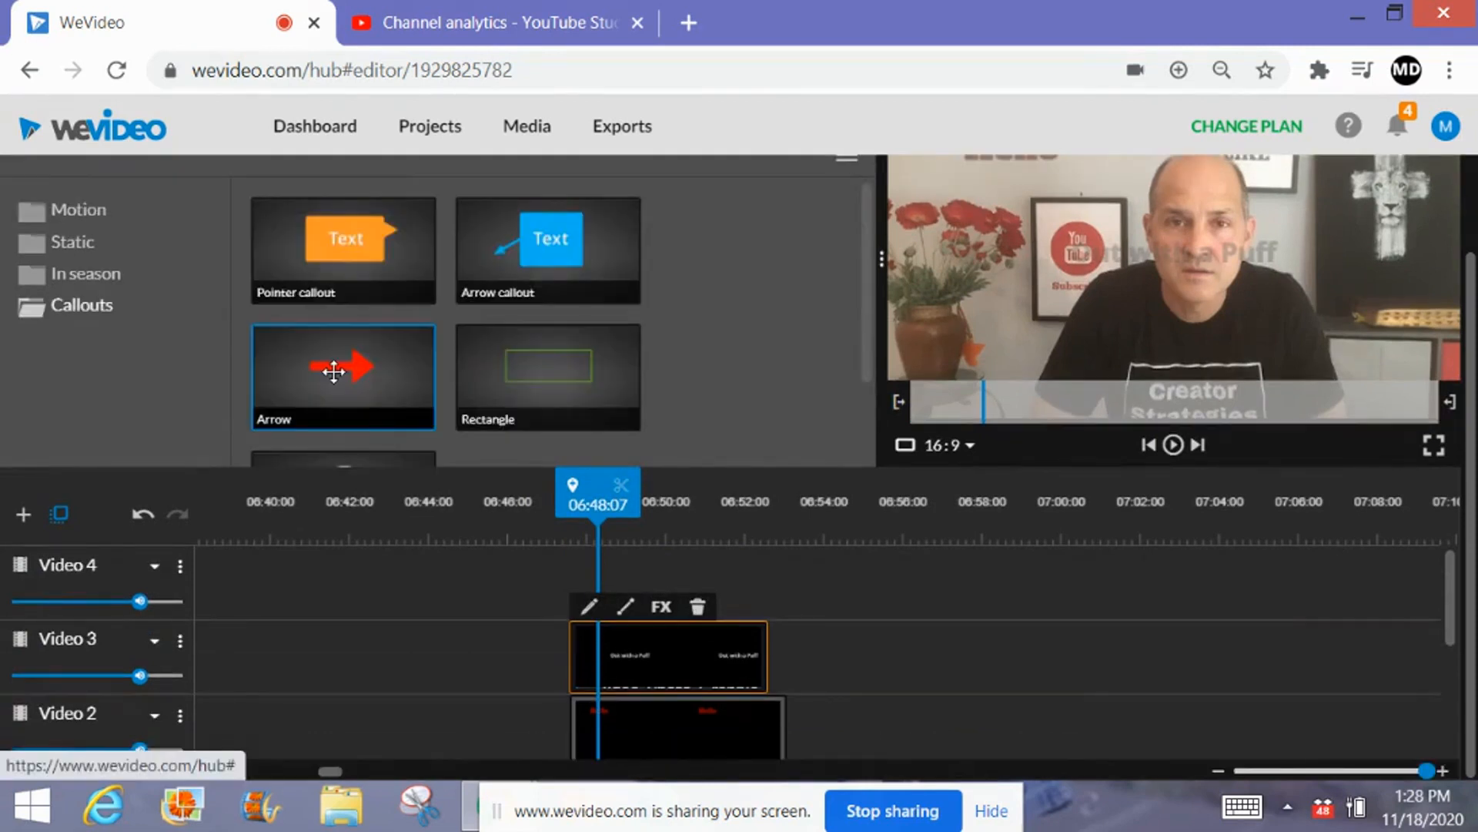
# - Add the Arrow callout to the Video 3 track at 06:56:21, after the Puff title
pyautogui.moveTo(333, 371); pyautogui.dragTo(986, 647)
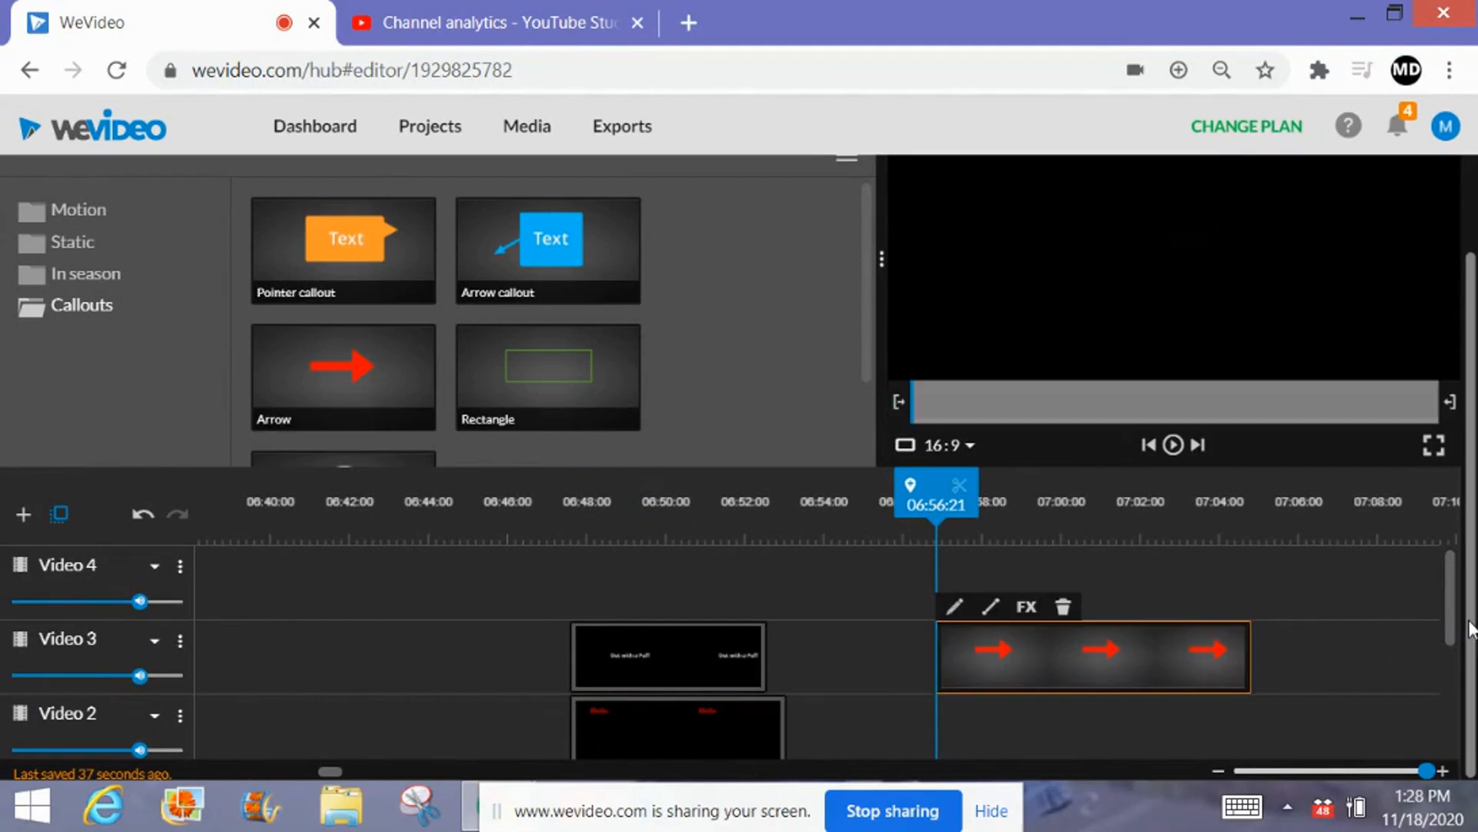
pyautogui.scroll(1, 1471, 586)
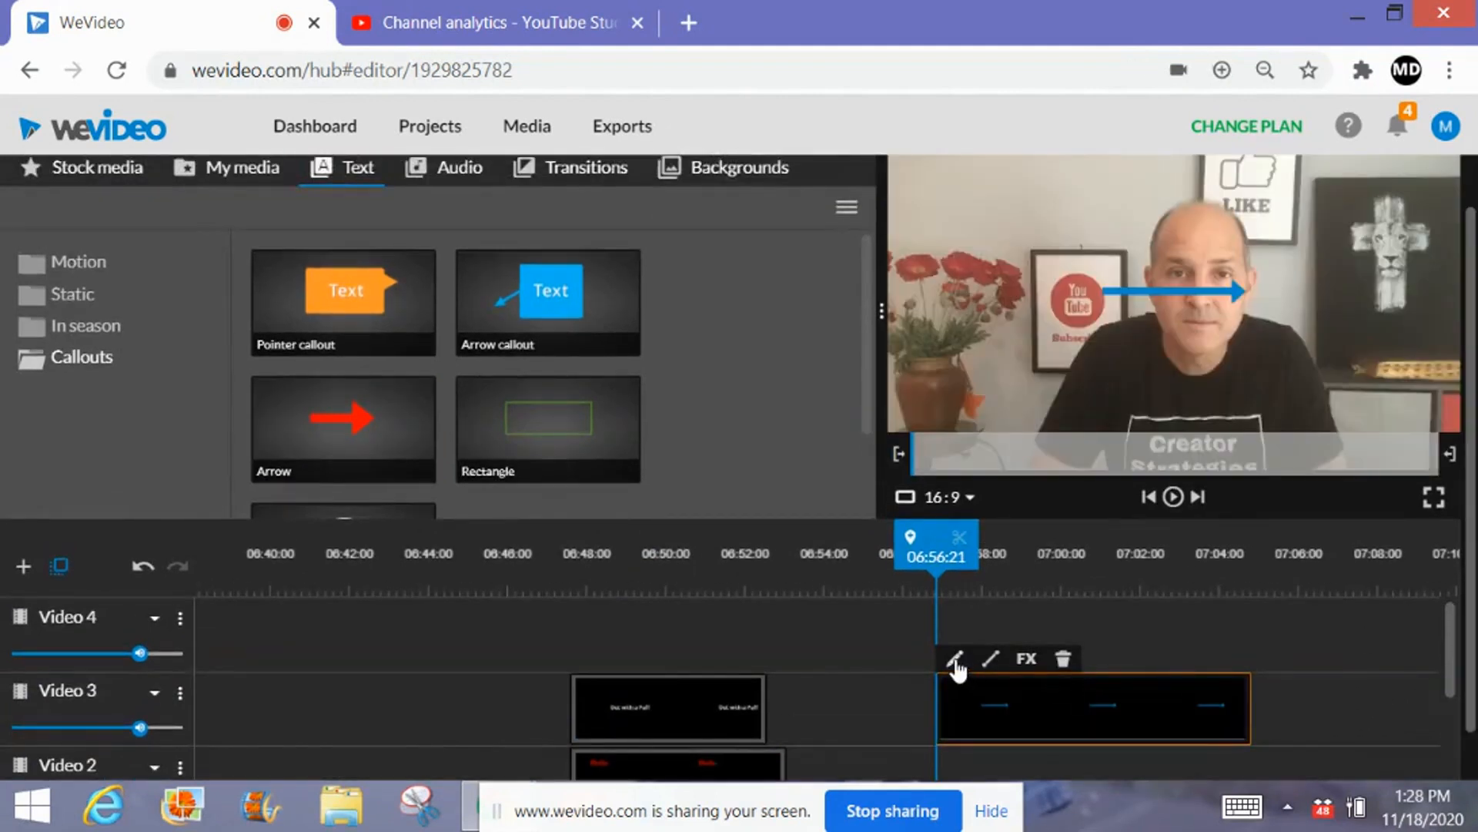
# - Recolor the arrow callout dark red and move it up beside the man's head, above the YouTube picture
pyautogui.click(955, 658)
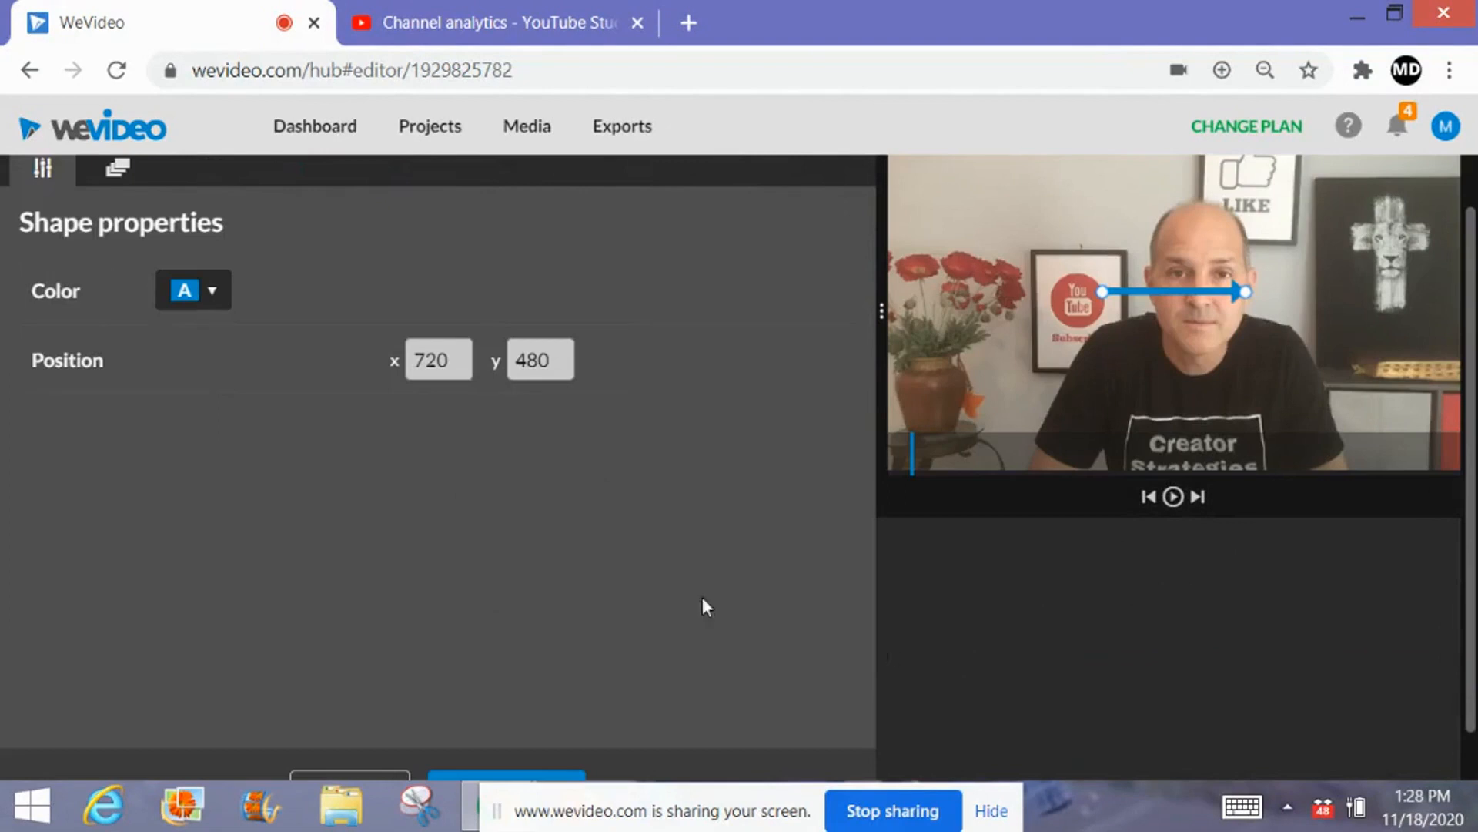
pyautogui.click(209, 294)
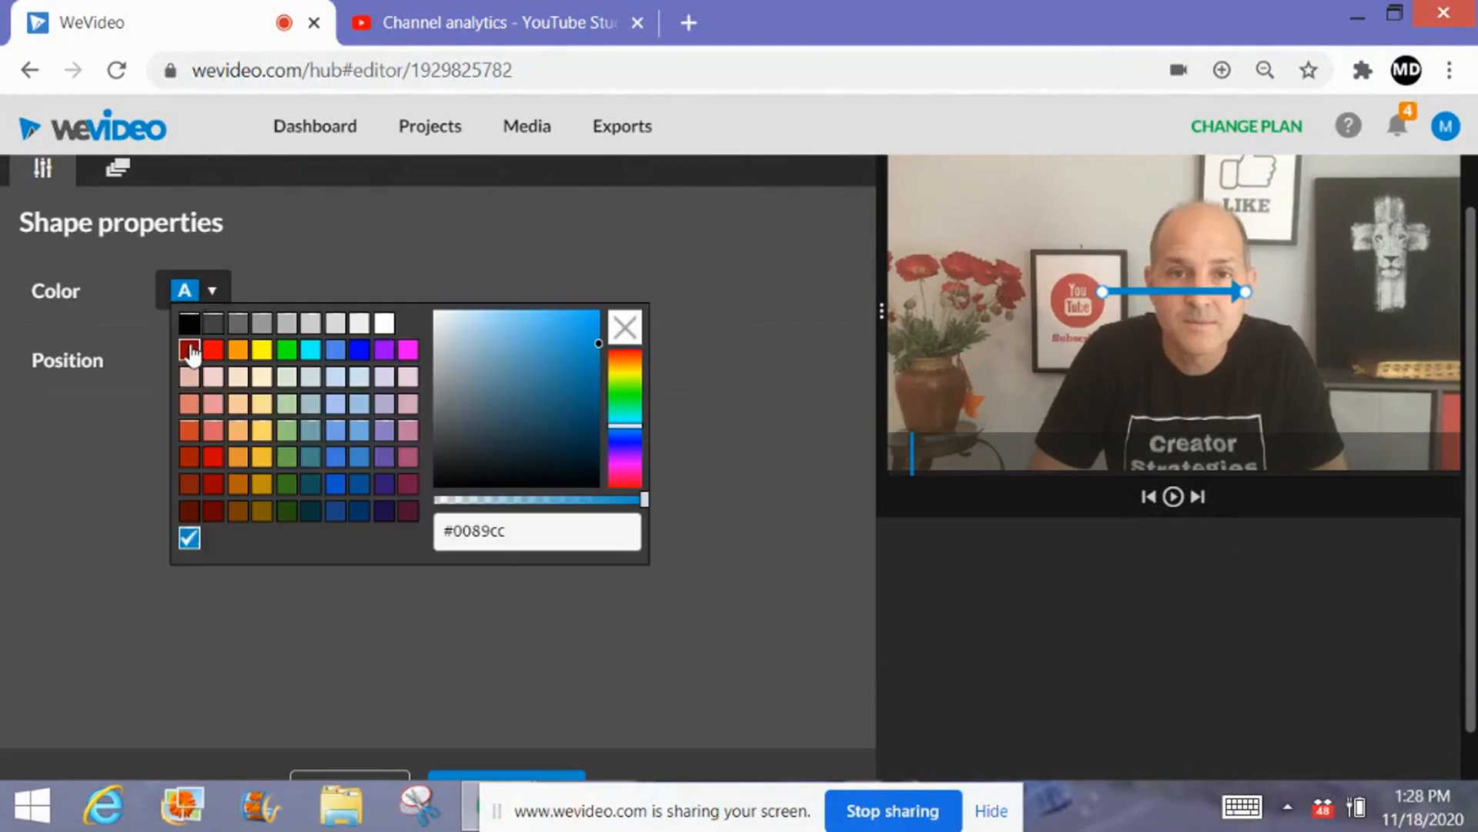
pyautogui.click(189, 351)
pyautogui.moveTo(1204, 313); pyautogui.dragTo(1094, 284)
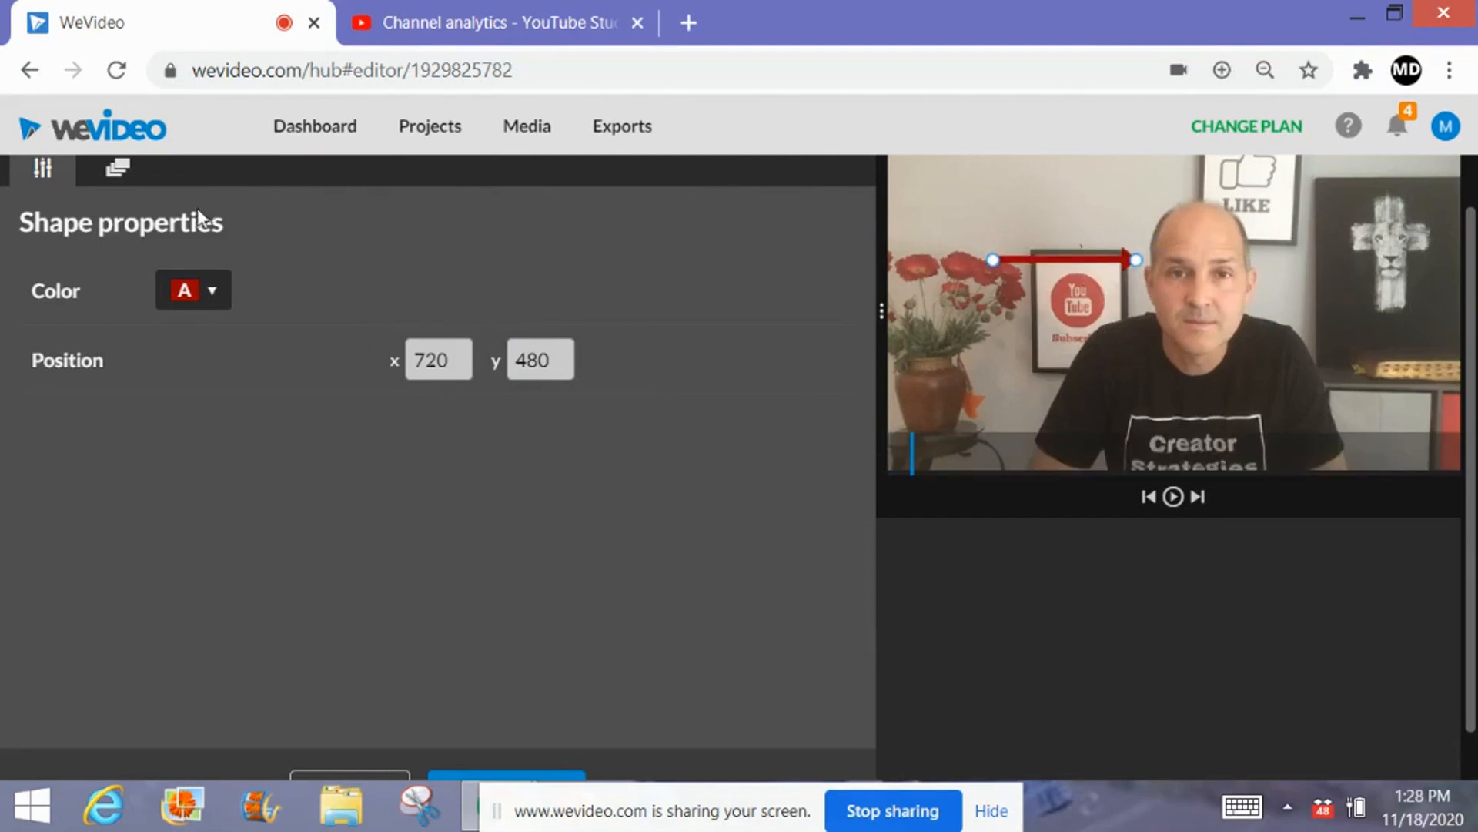
# - Set the arrow's animation start scale to 0.99 with its start position at x 366, y 378, and return to the shape properties
pyautogui.click(117, 177)
pyautogui.moveTo(446, 390); pyautogui.dragTo(529, 401)
pyautogui.moveTo(976, 413); pyautogui.dragTo(1051, 362)
pyautogui.moveTo(544, 390); pyautogui.dragTo(454, 409)
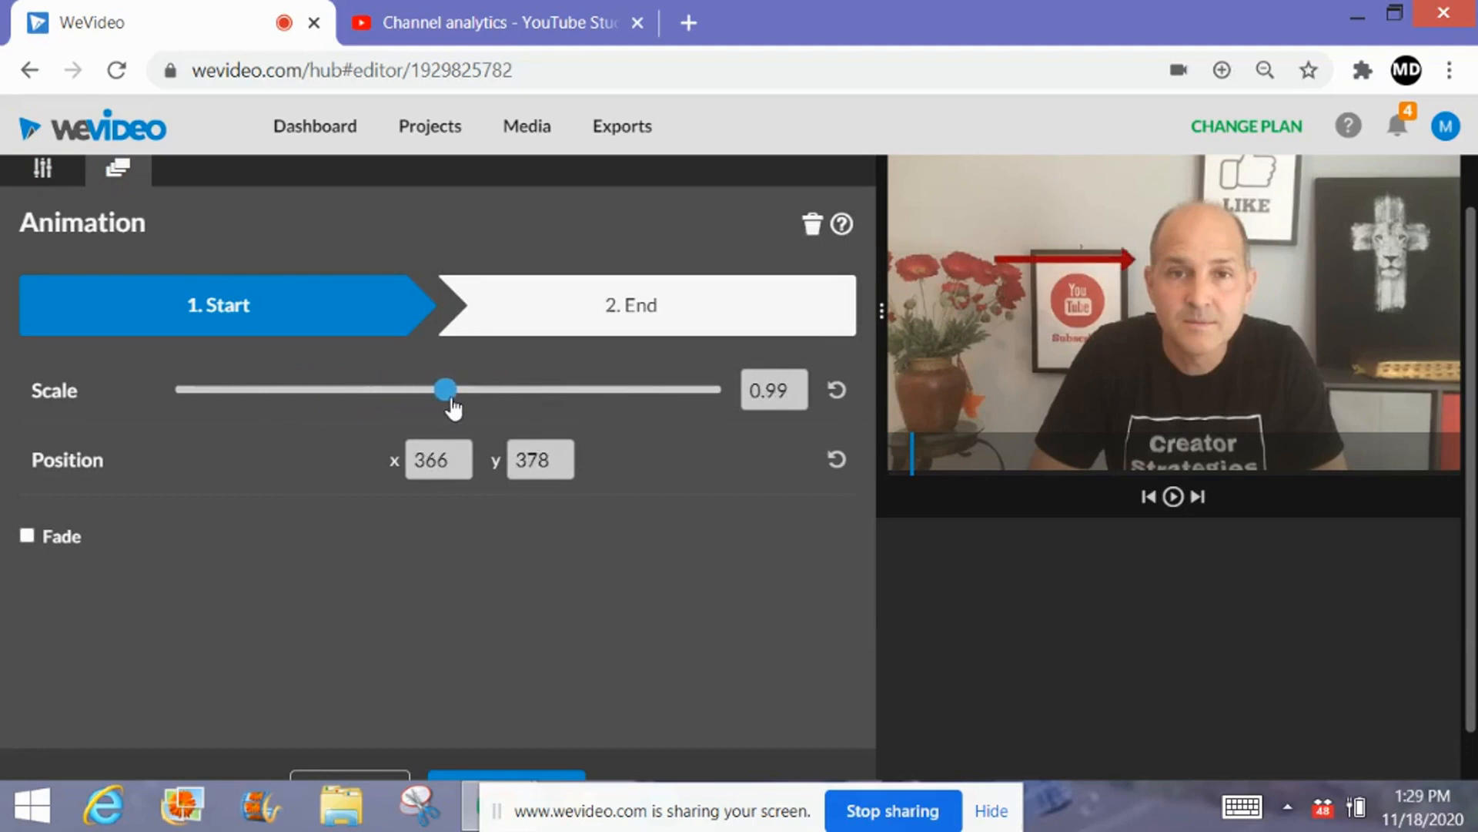
pyautogui.click(43, 173)
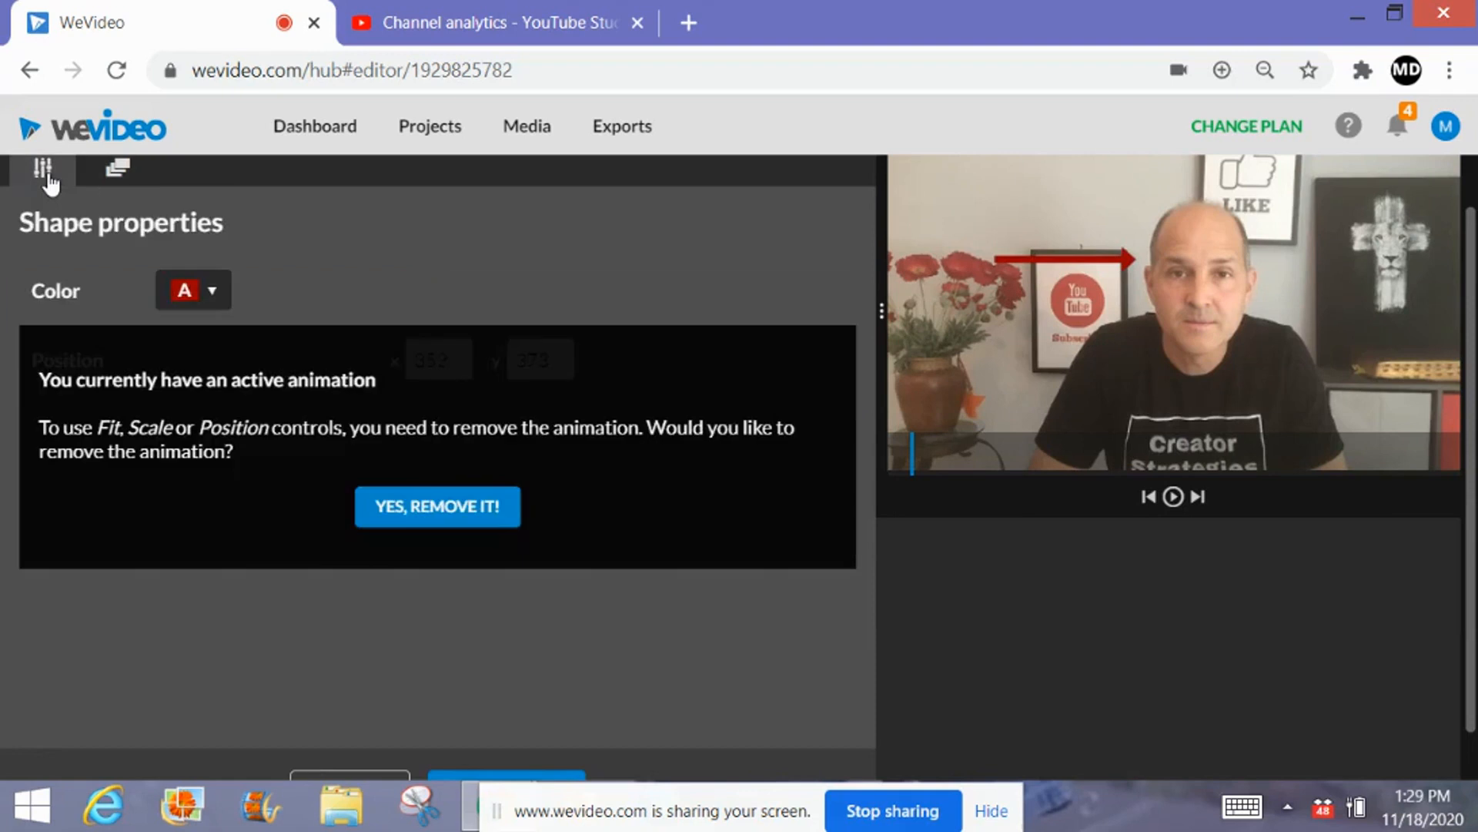
# - Reshape the dark red arrow so it points down-left at the red flowers, at position x 527, y 87, and save it
pyautogui.moveTo(993, 260); pyautogui.dragTo(1011, 180)
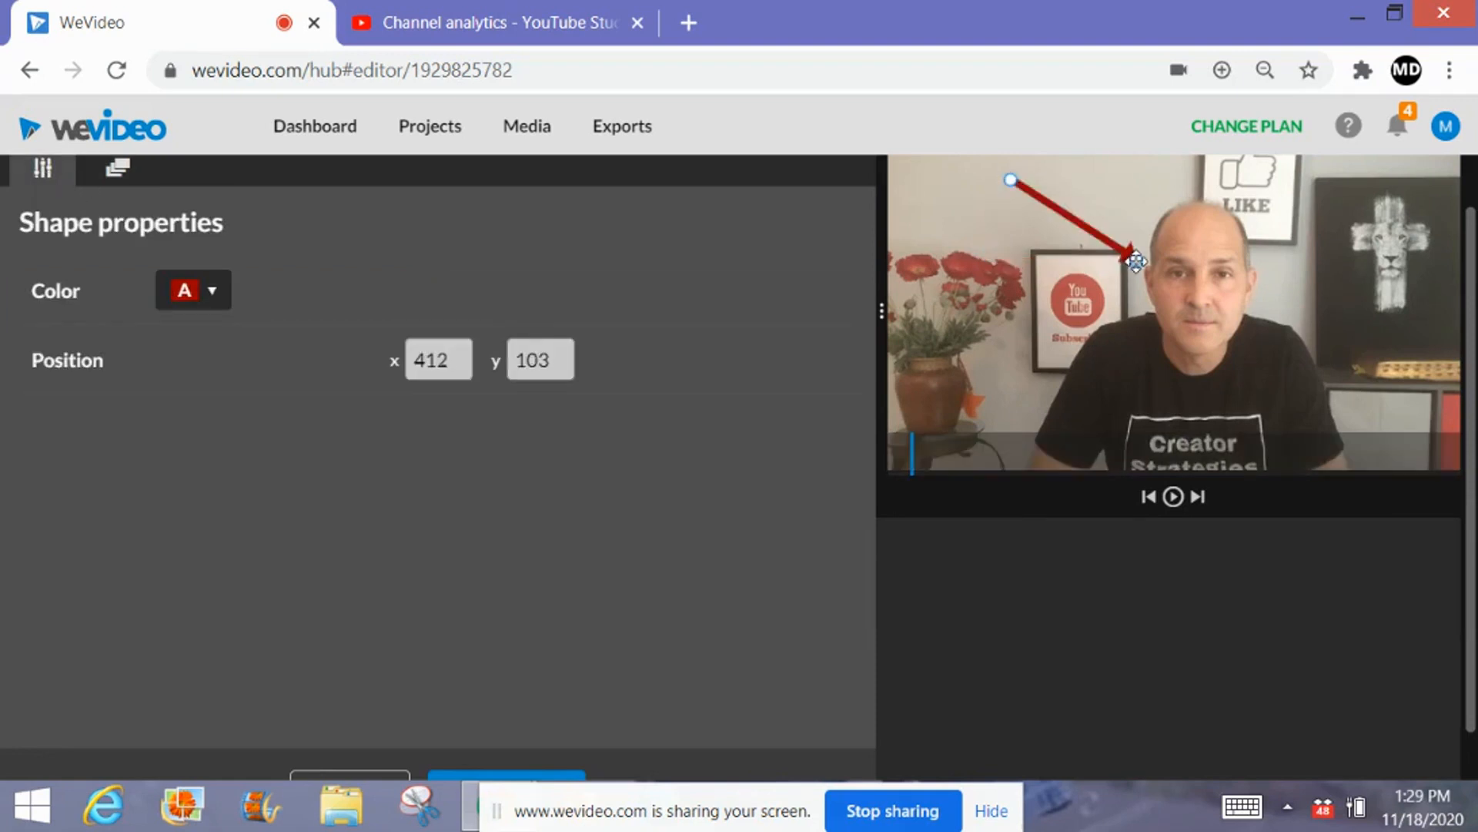
pyautogui.moveTo(1141, 224); pyautogui.dragTo(1120, 258)
pyautogui.moveTo(1006, 184)
pyautogui.mouseDown()
pyautogui.moveTo(990, 231)
pyautogui.moveTo(977, 198)
pyautogui.moveTo(993, 164)
pyautogui.mouseUp()
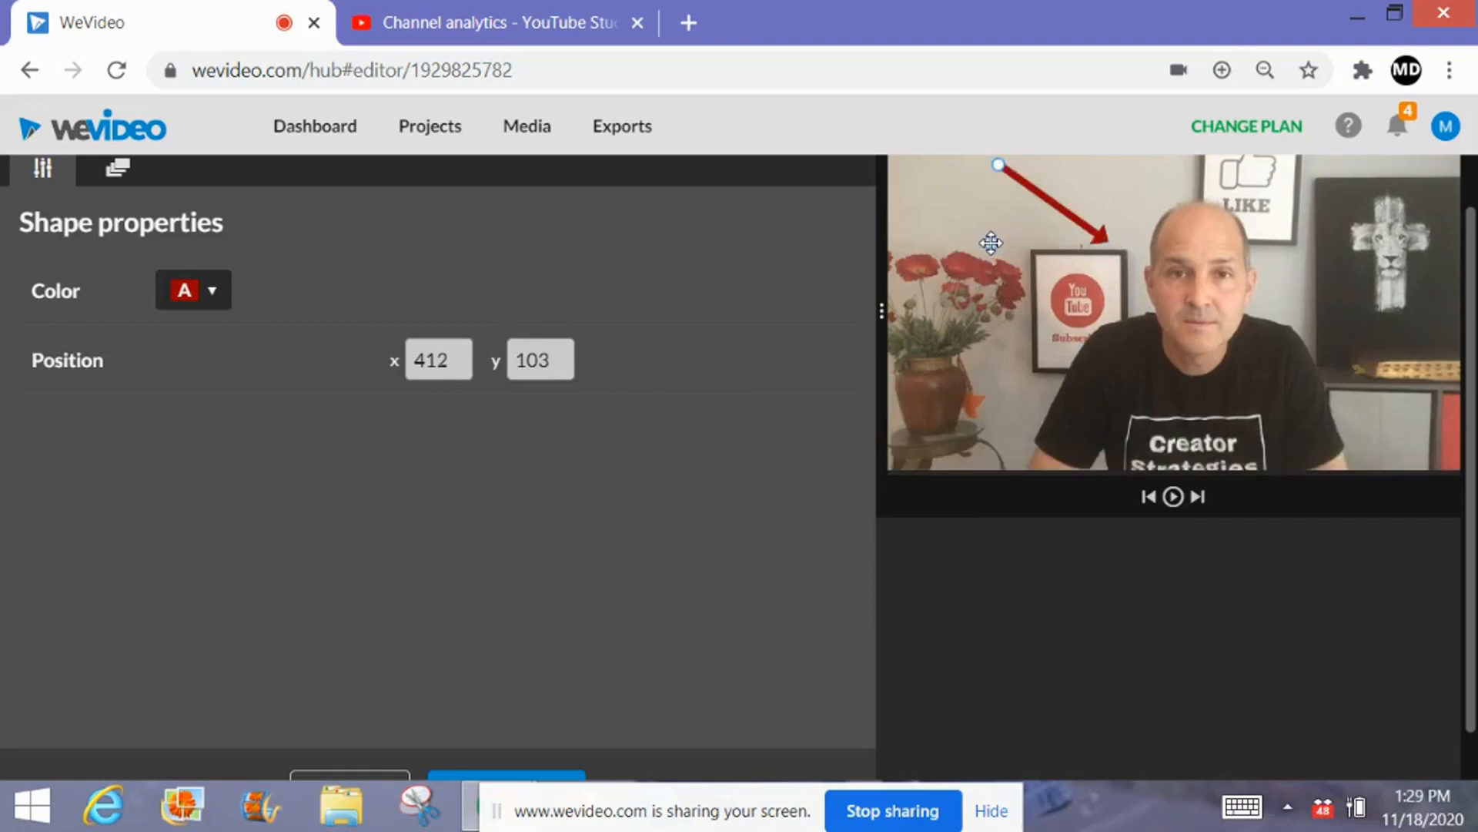
pyautogui.moveTo(991, 244); pyautogui.dragTo(988, 243)
pyautogui.moveTo(999, 168); pyautogui.dragTo(1045, 176)
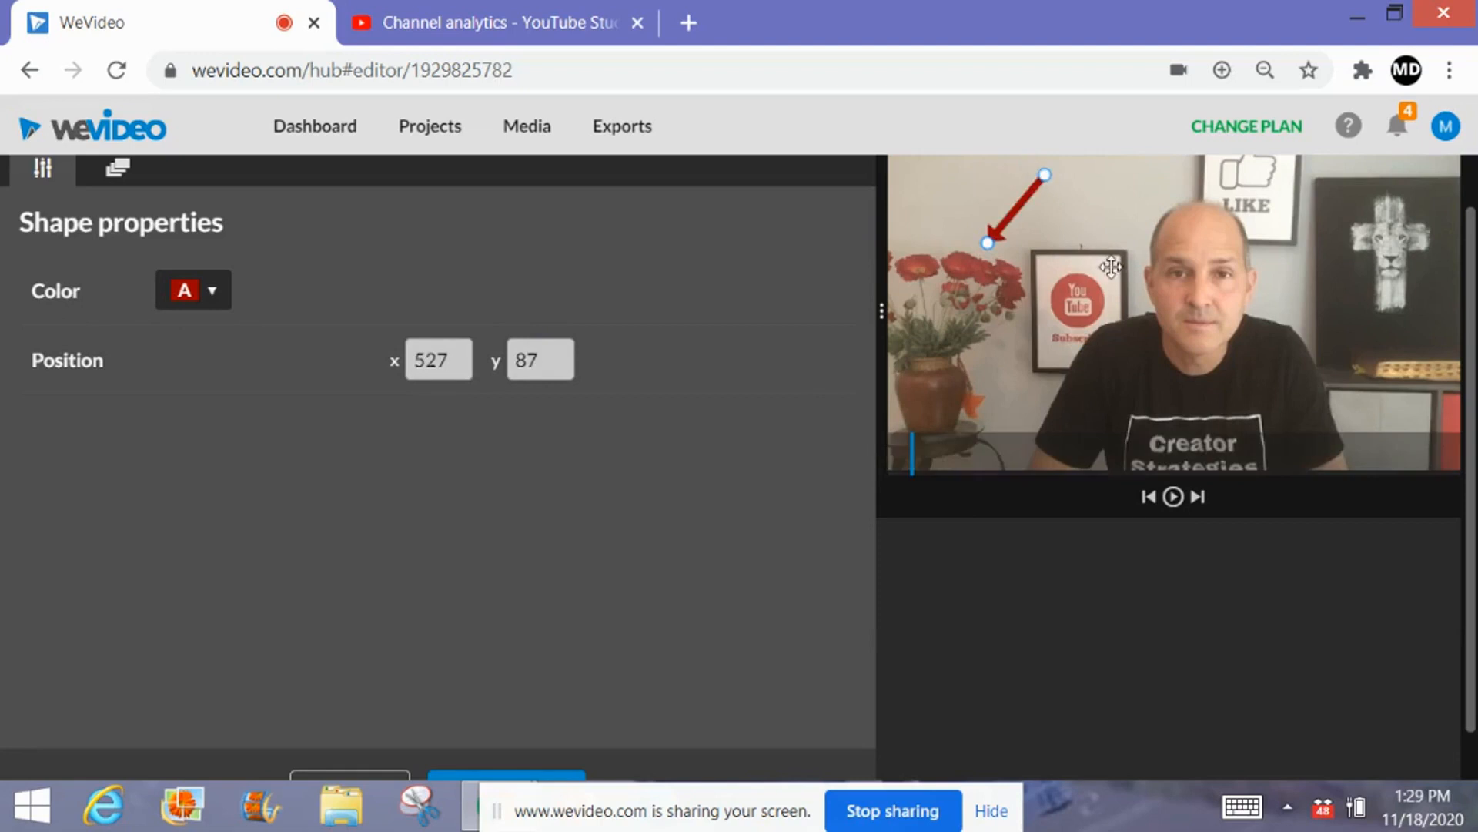
pyautogui.click(493, 774)
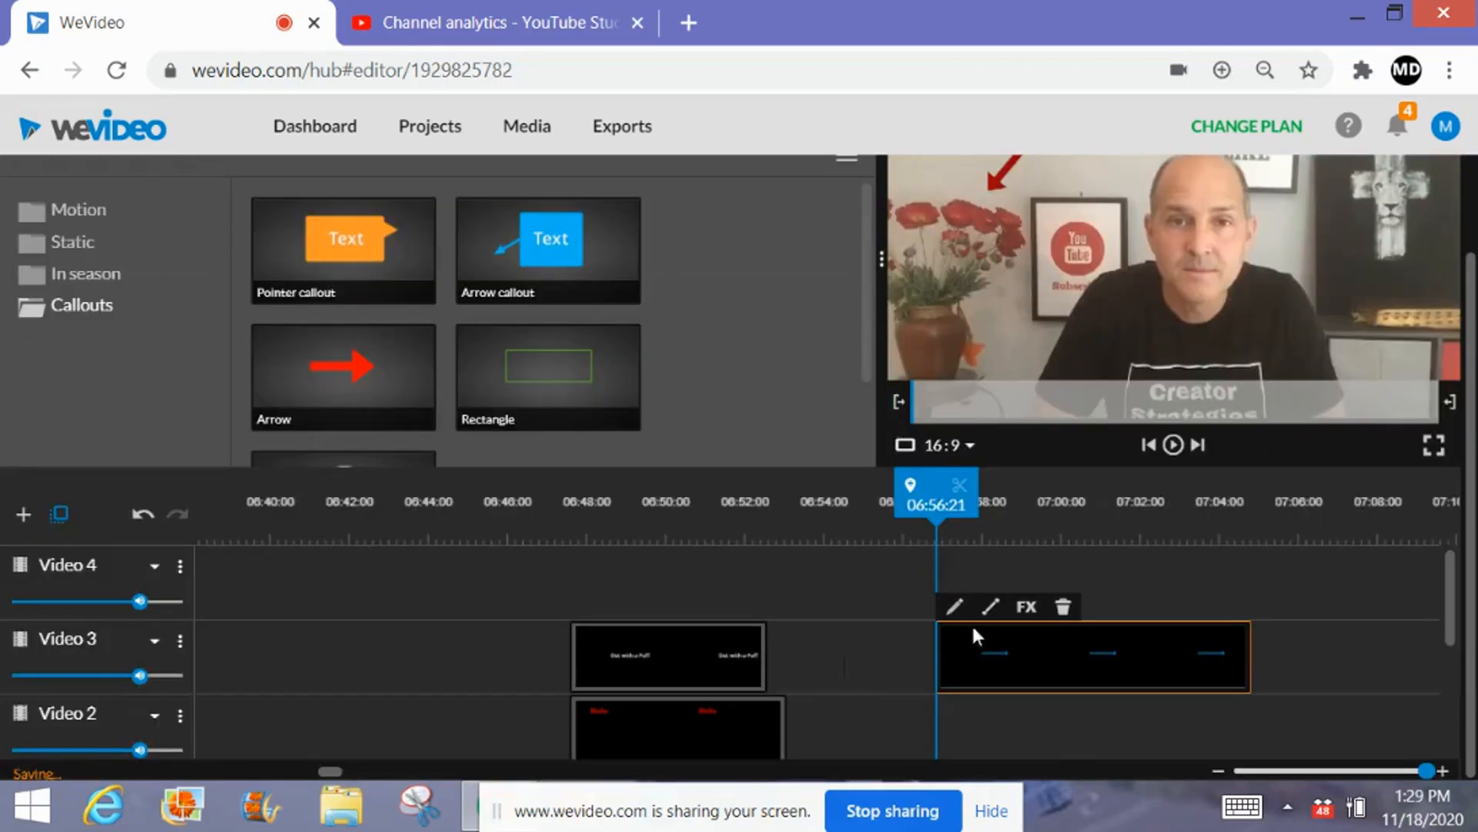
# - Play the video from 06:56:01 to preview the arrow callout on Video 3
pyautogui.moveTo(937, 487); pyautogui.dragTo(907, 487)
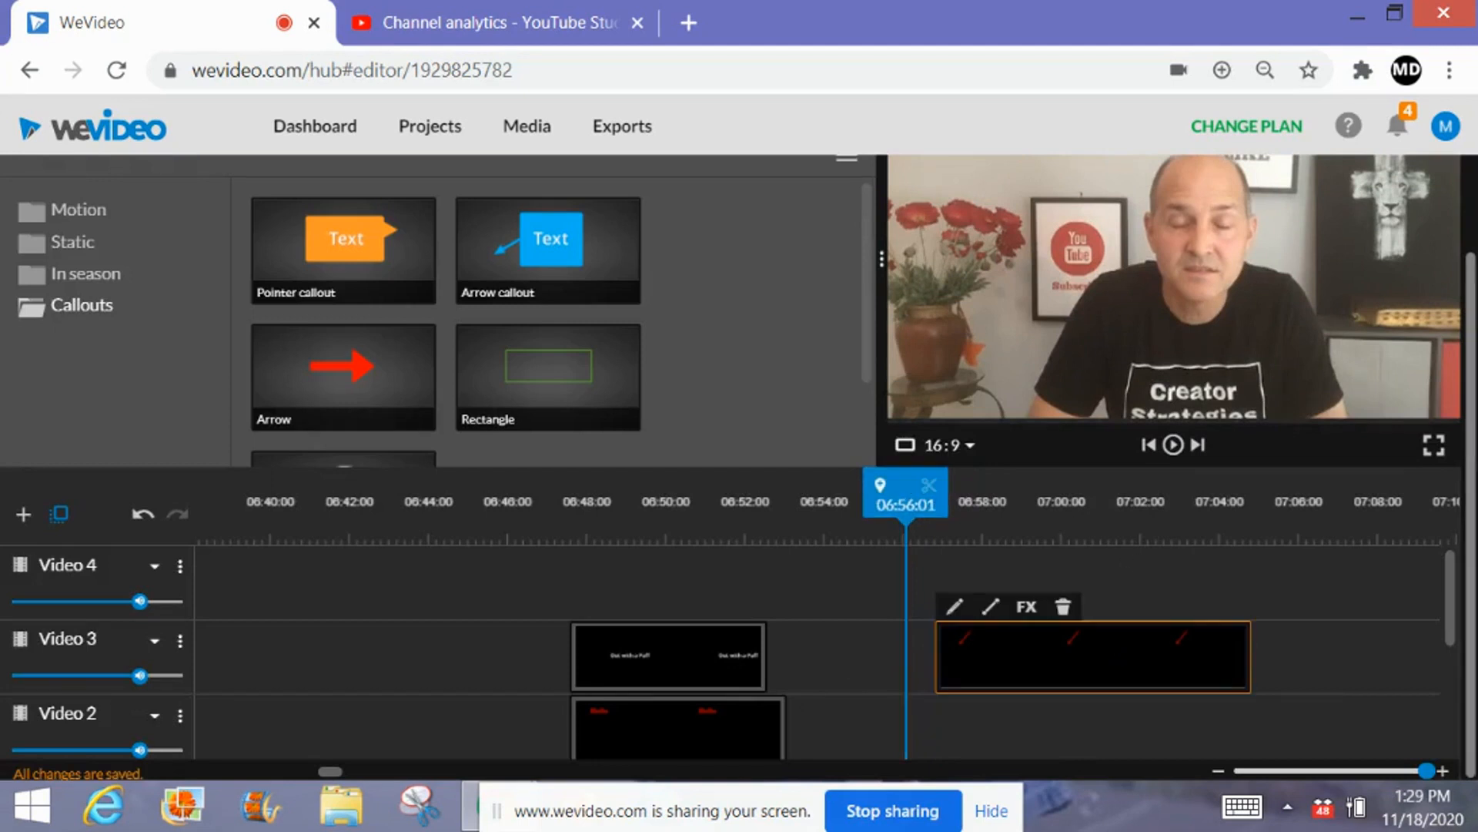
pyautogui.scroll(1, 1471, 462)
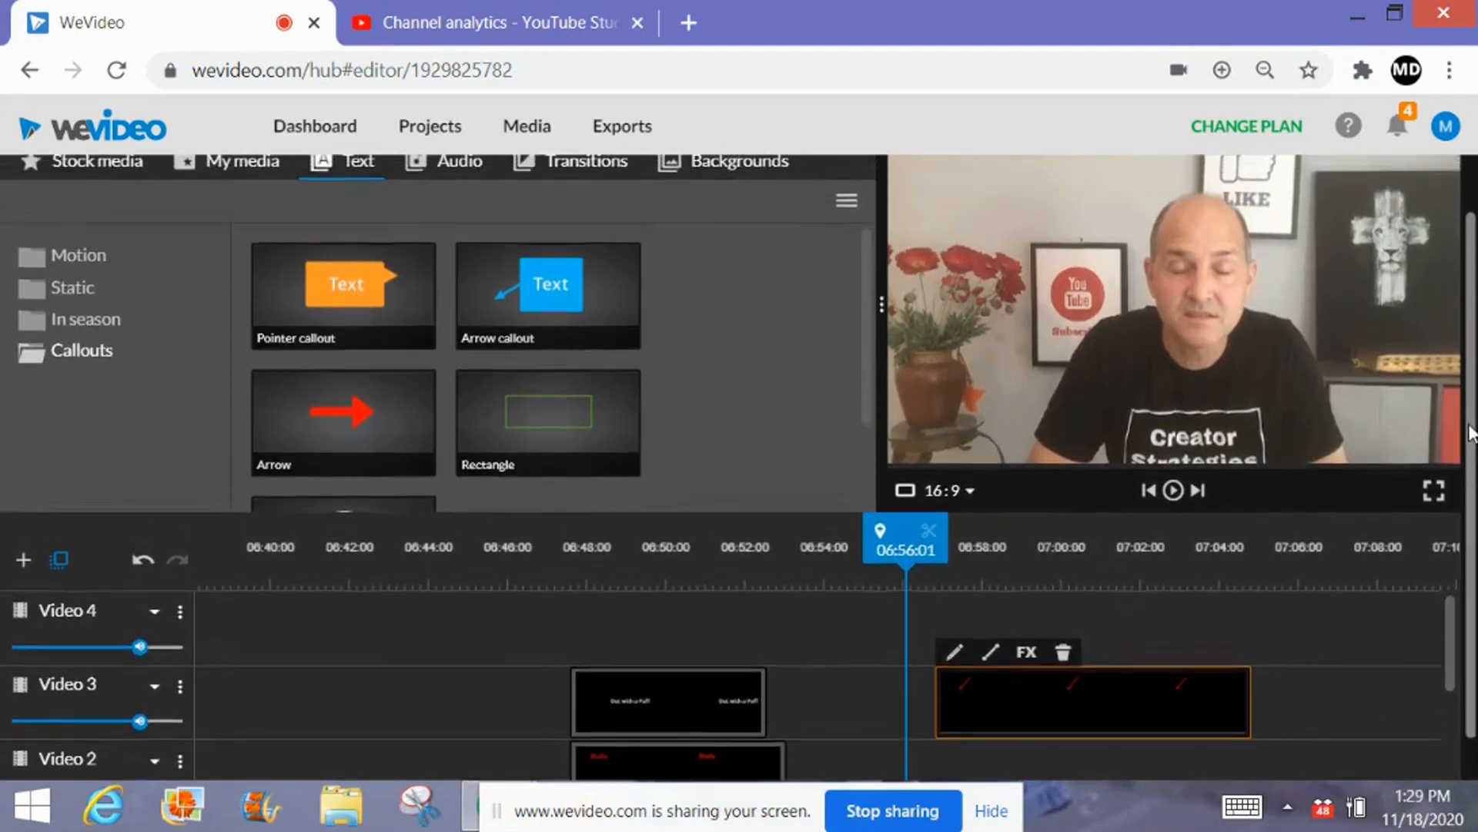
pyautogui.click(1174, 491)
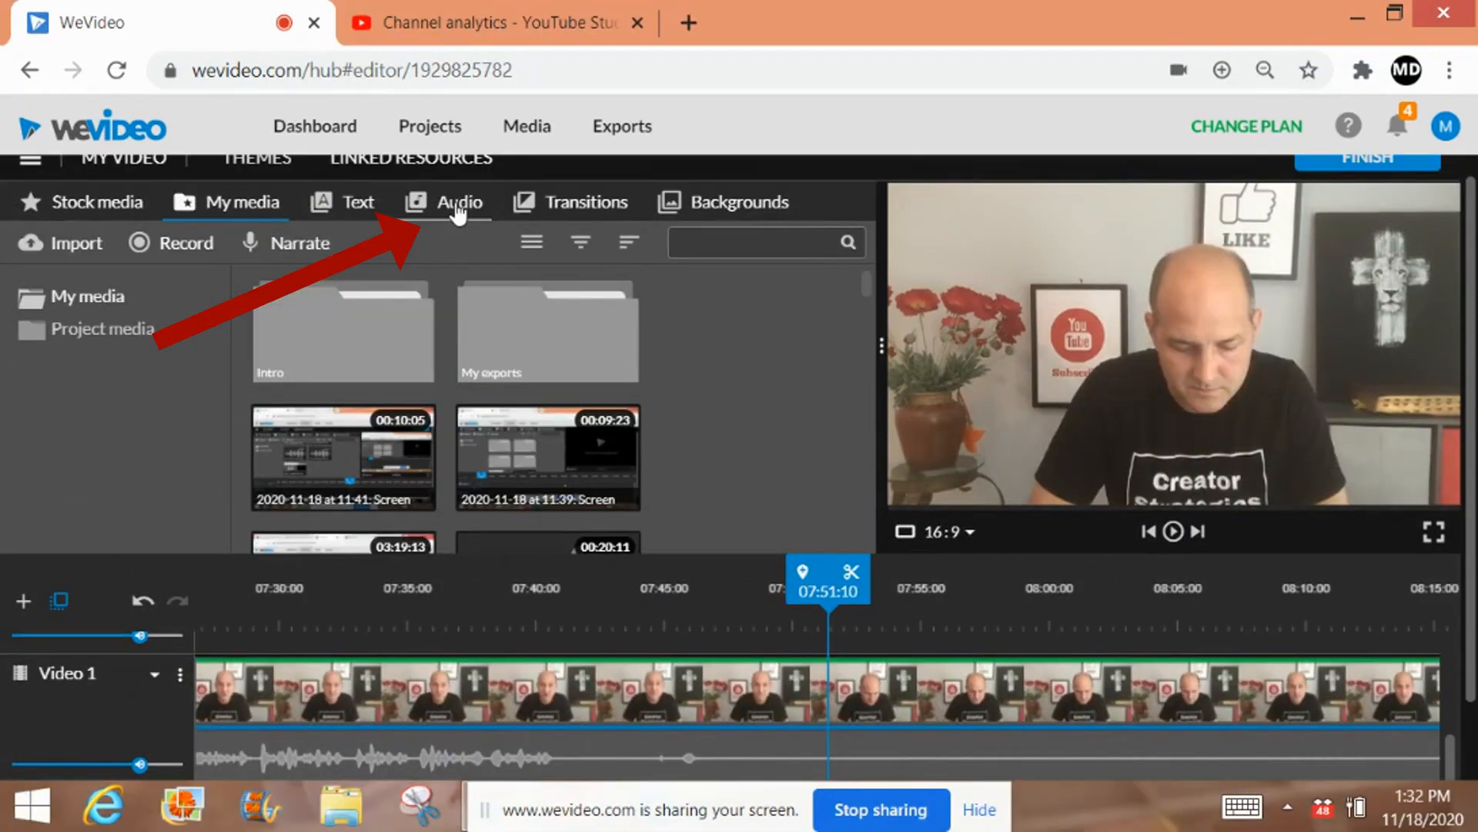
# - Add the free music track Inspiration - Mega Music to the Audio 1 track at about 07:48
pyautogui.click(459, 209)
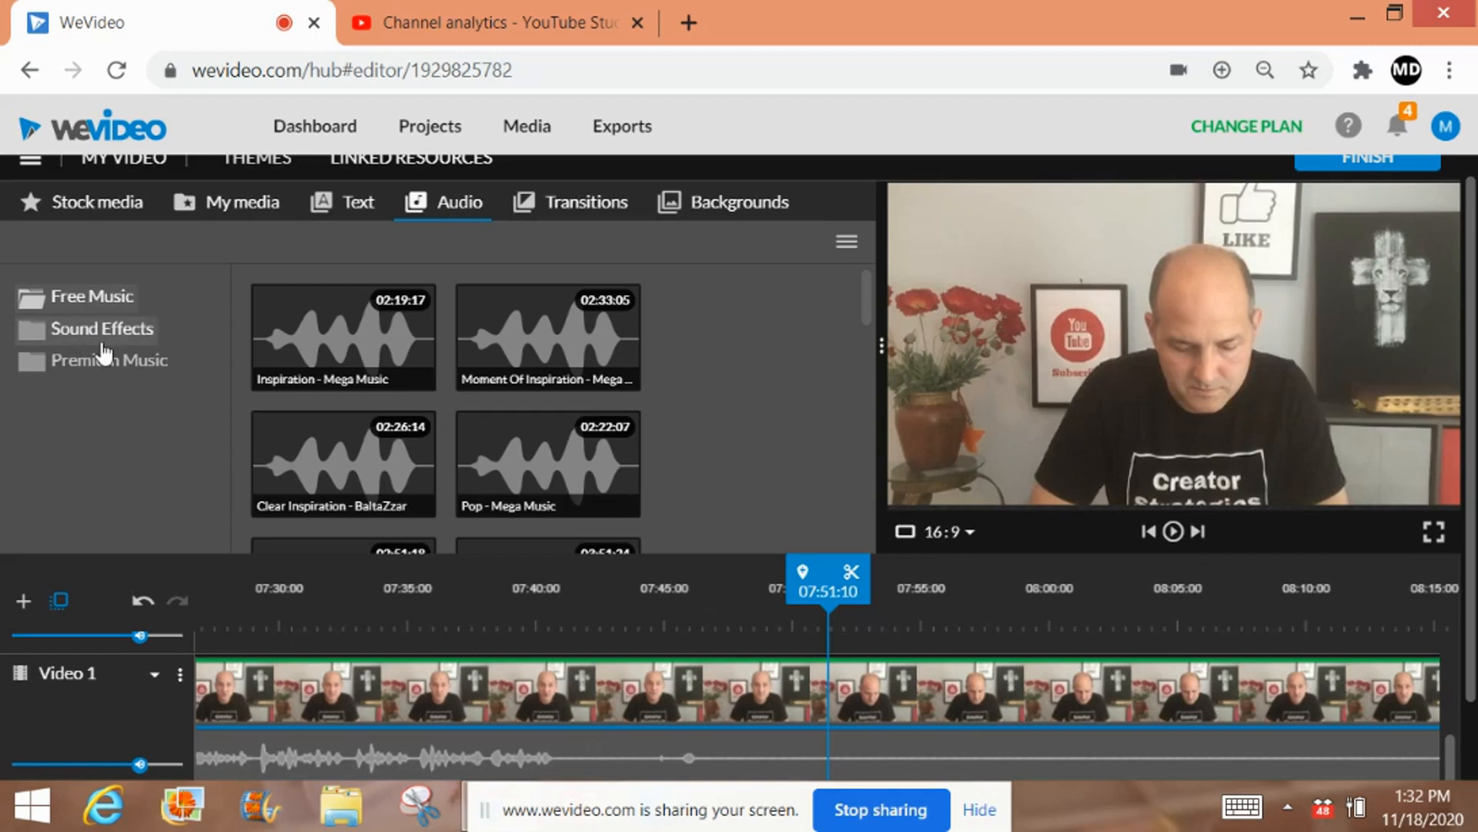
pyautogui.click(372, 353)
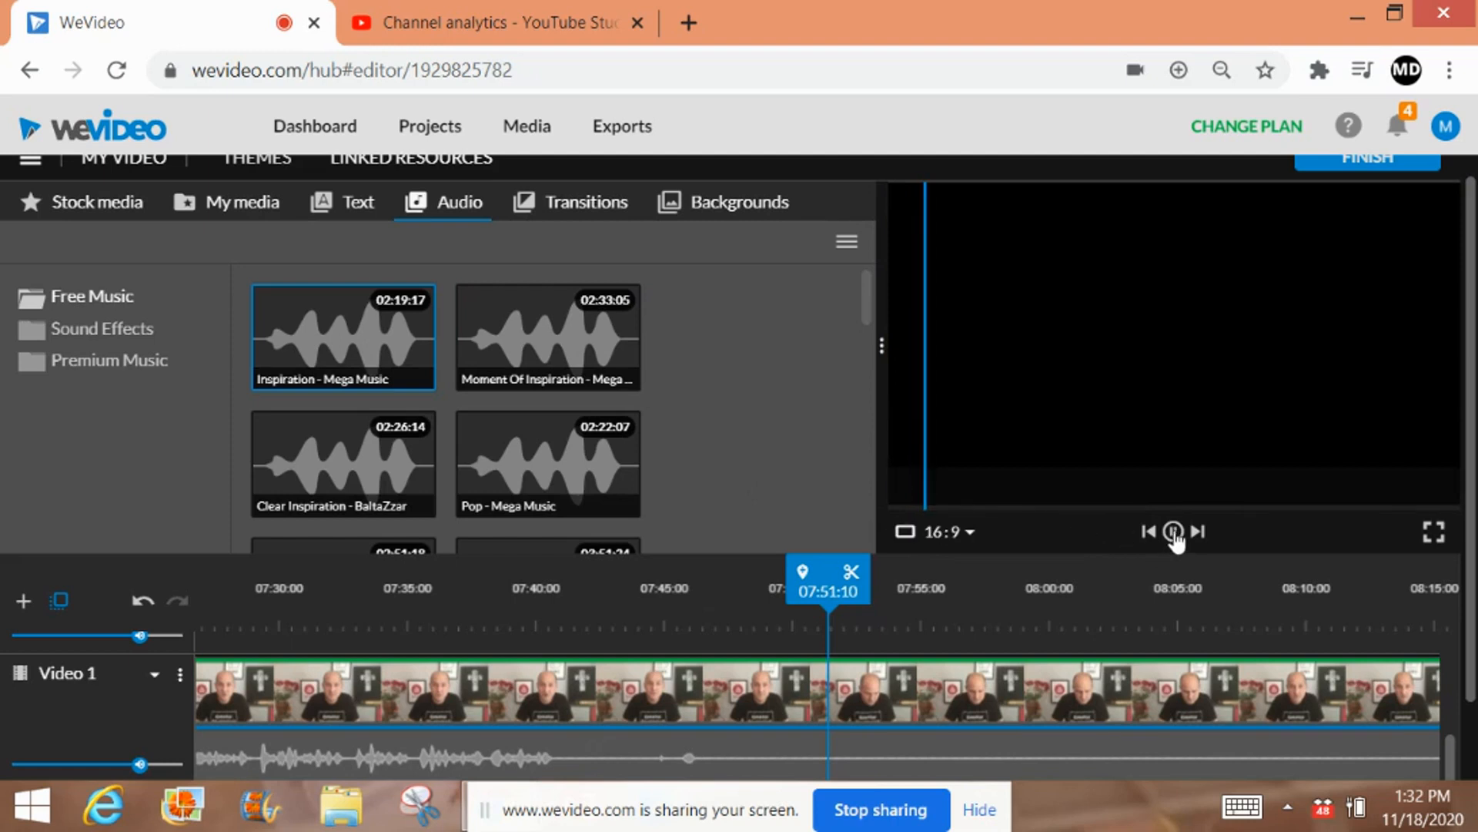
pyautogui.scroll(-2, 1472, 397)
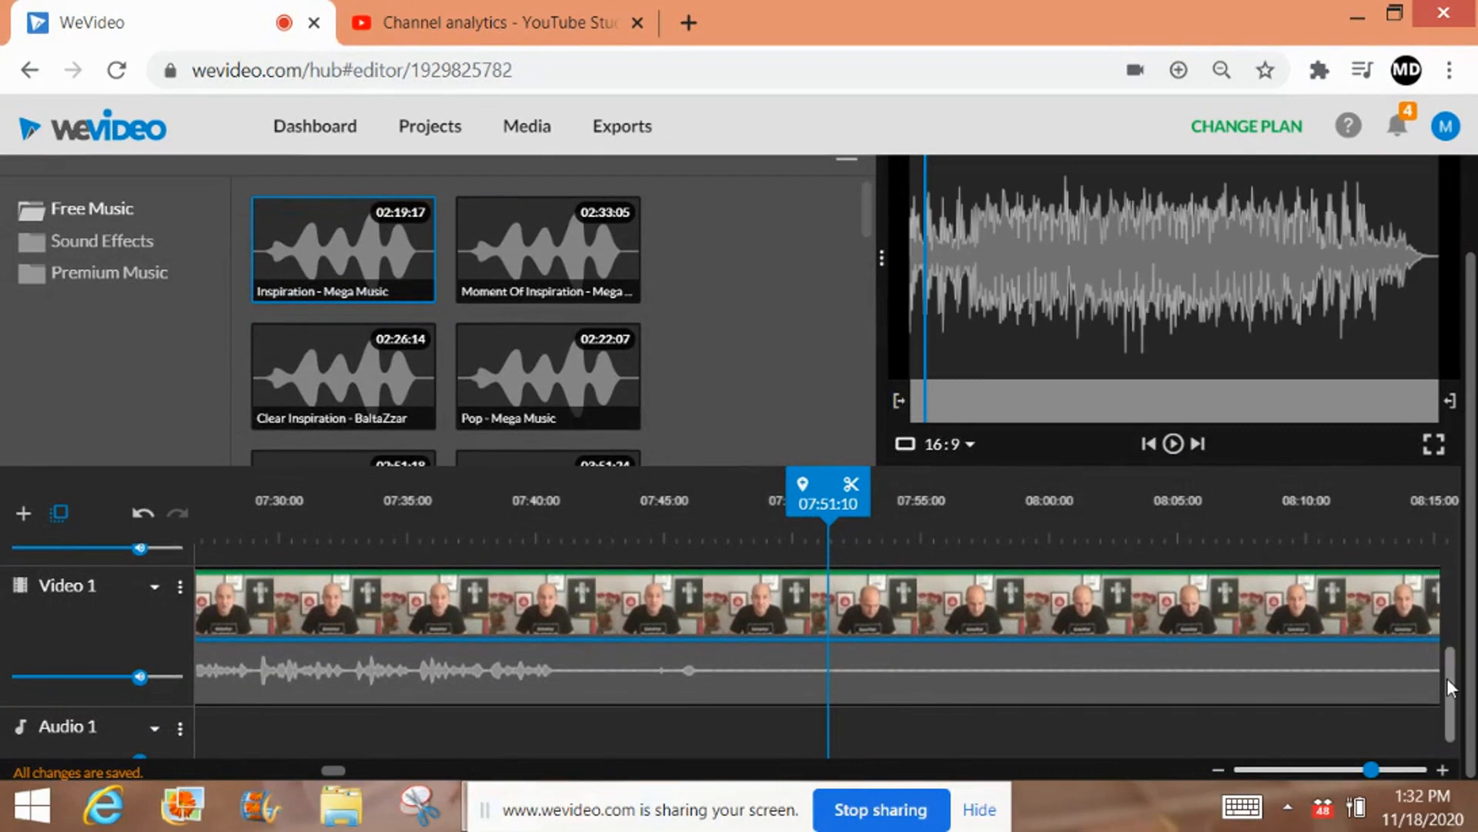
pyautogui.scroll(-1, 1452, 702)
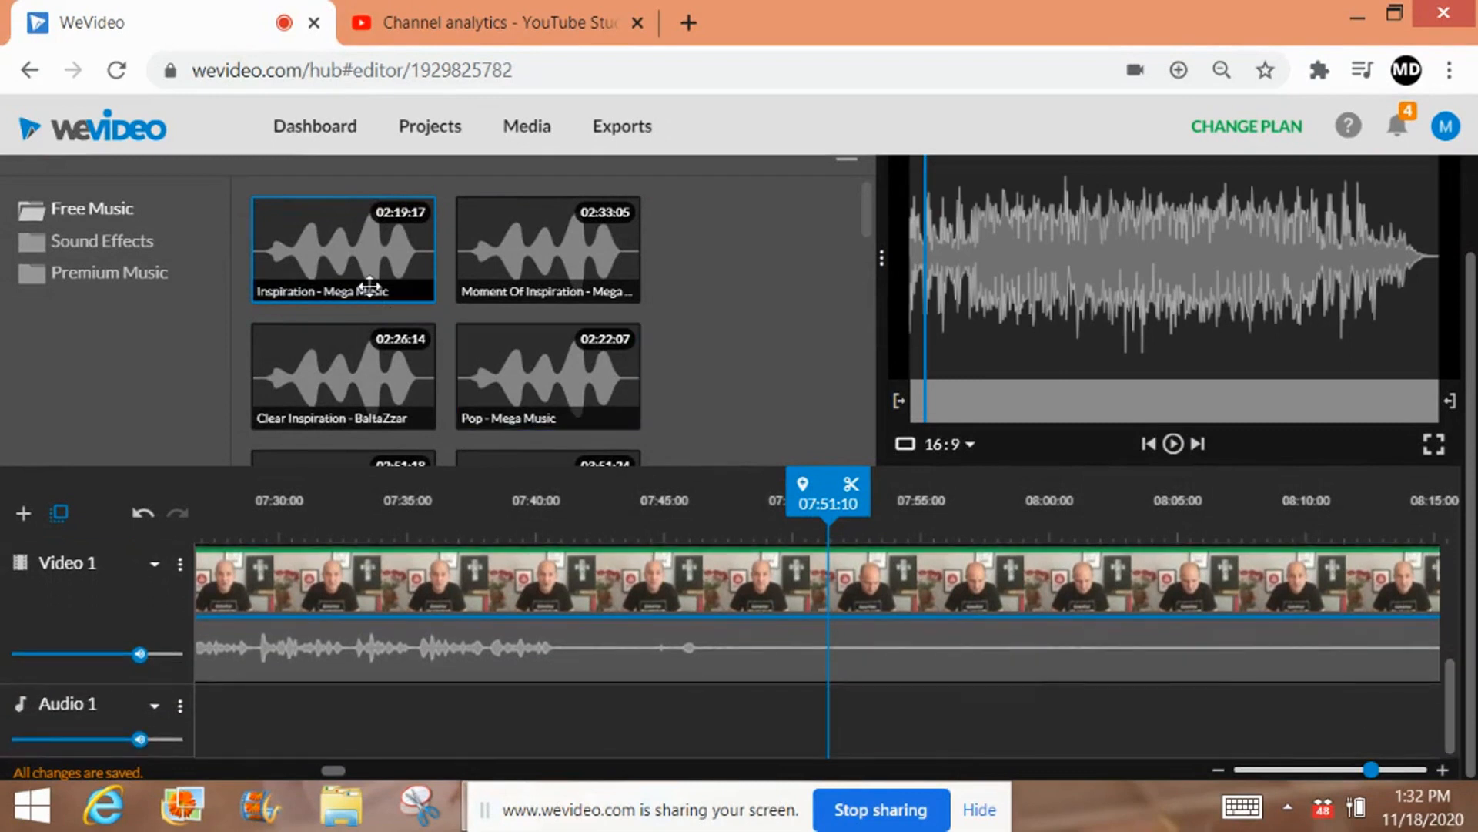
pyautogui.moveTo(620, 578); pyautogui.dragTo(776, 717)
# - Play the section of the timeline where the music runs beneath the Video 1 footage
pyautogui.moveTo(742, 484); pyautogui.dragTo(1058, 481)
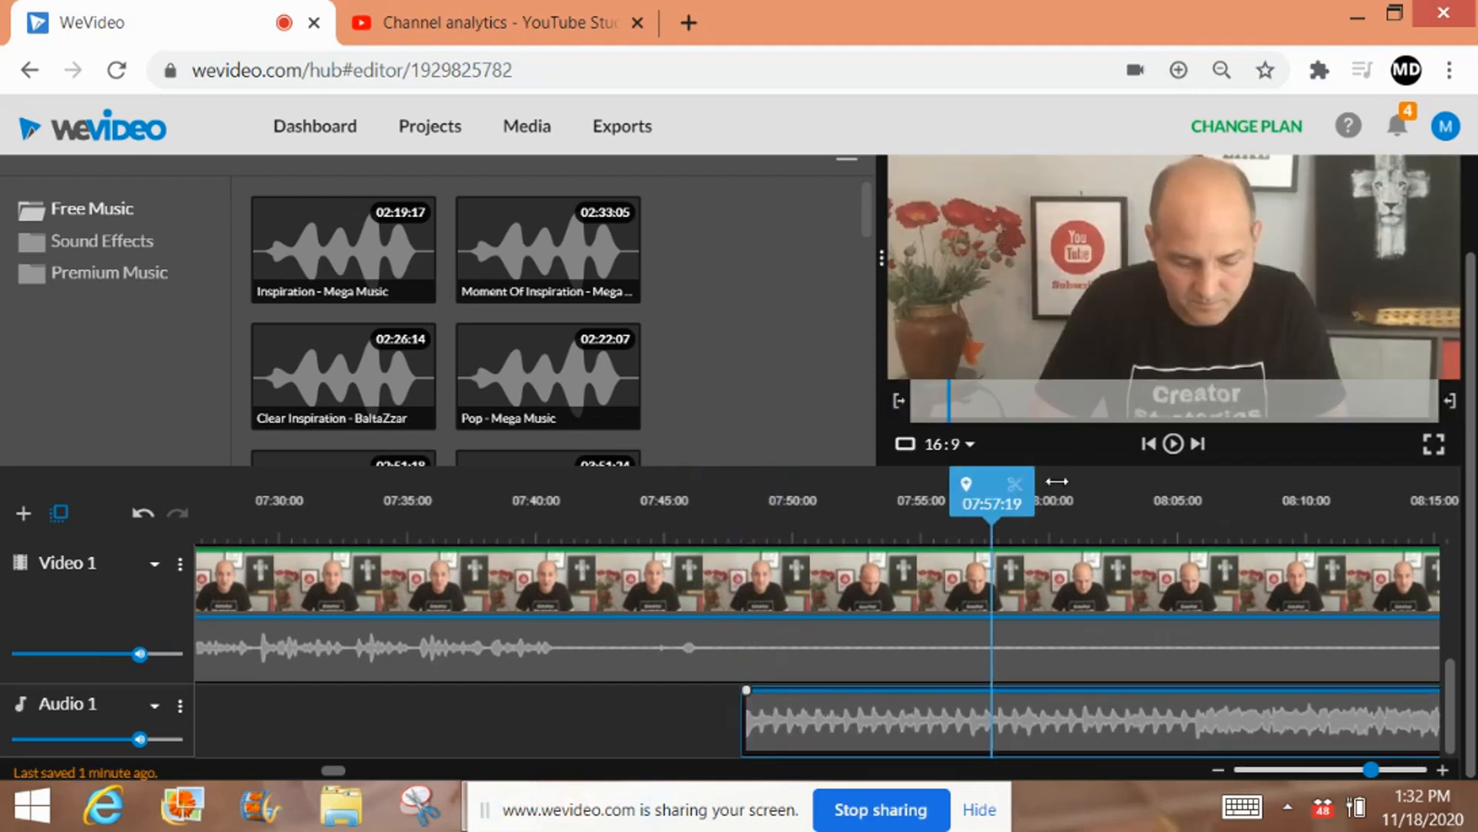
pyautogui.click(1173, 443)
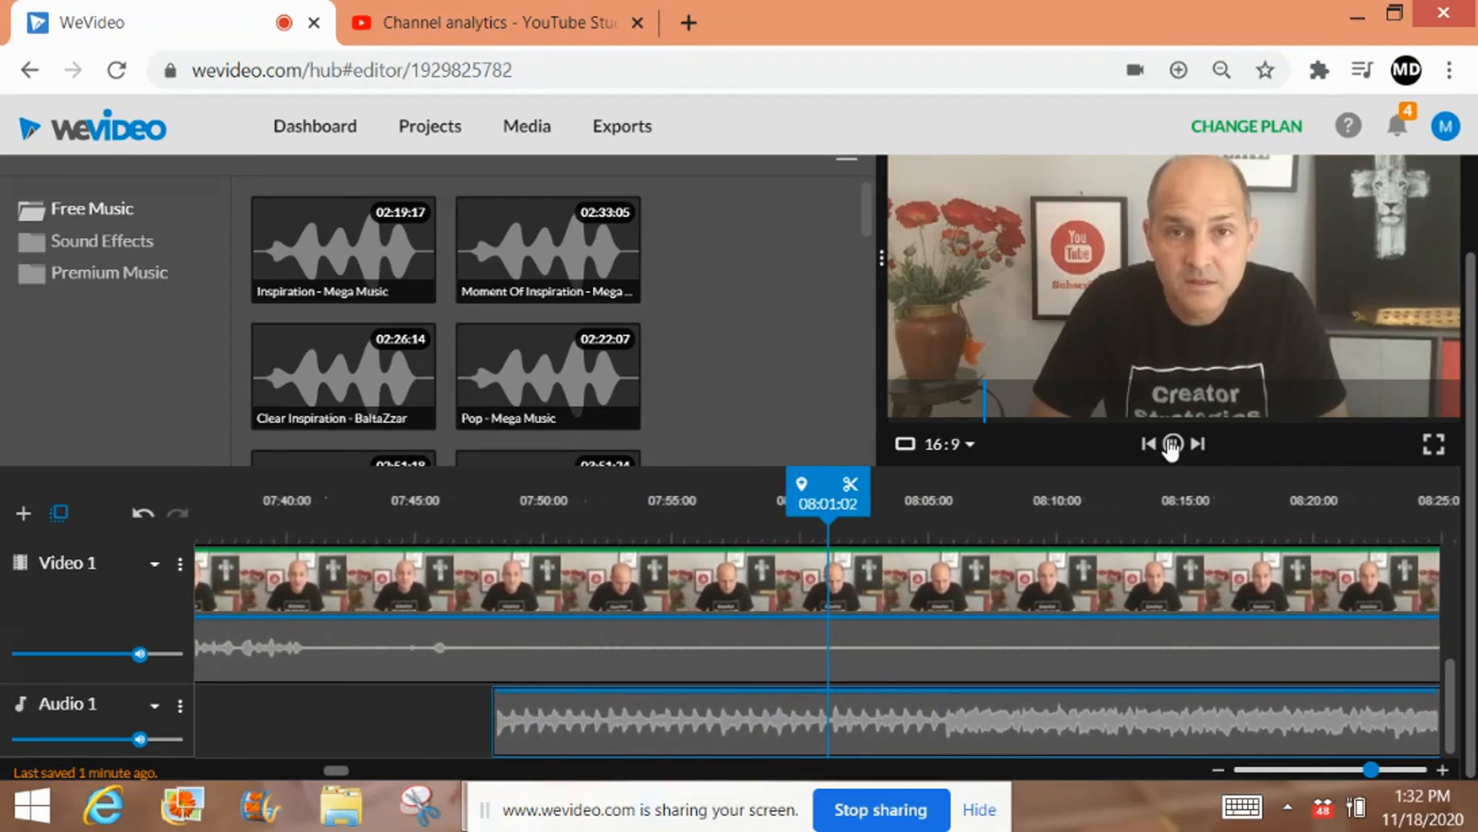
pyautogui.click(1171, 447)
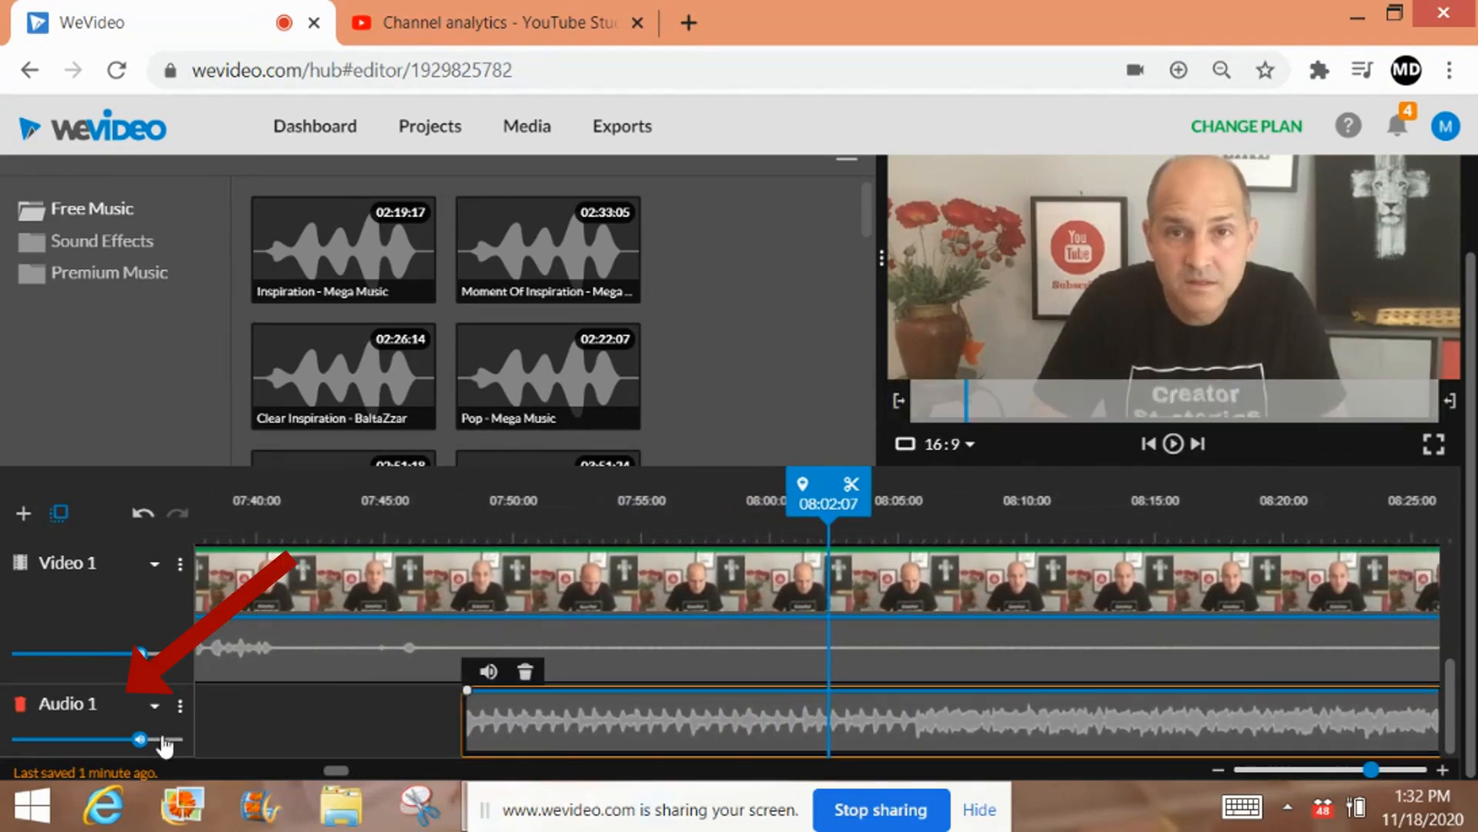
# - Lower the Audio 1 track's volume to the minimum and play the video to check the sound
pyautogui.moveTo(117, 737); pyautogui.dragTo(13, 741)
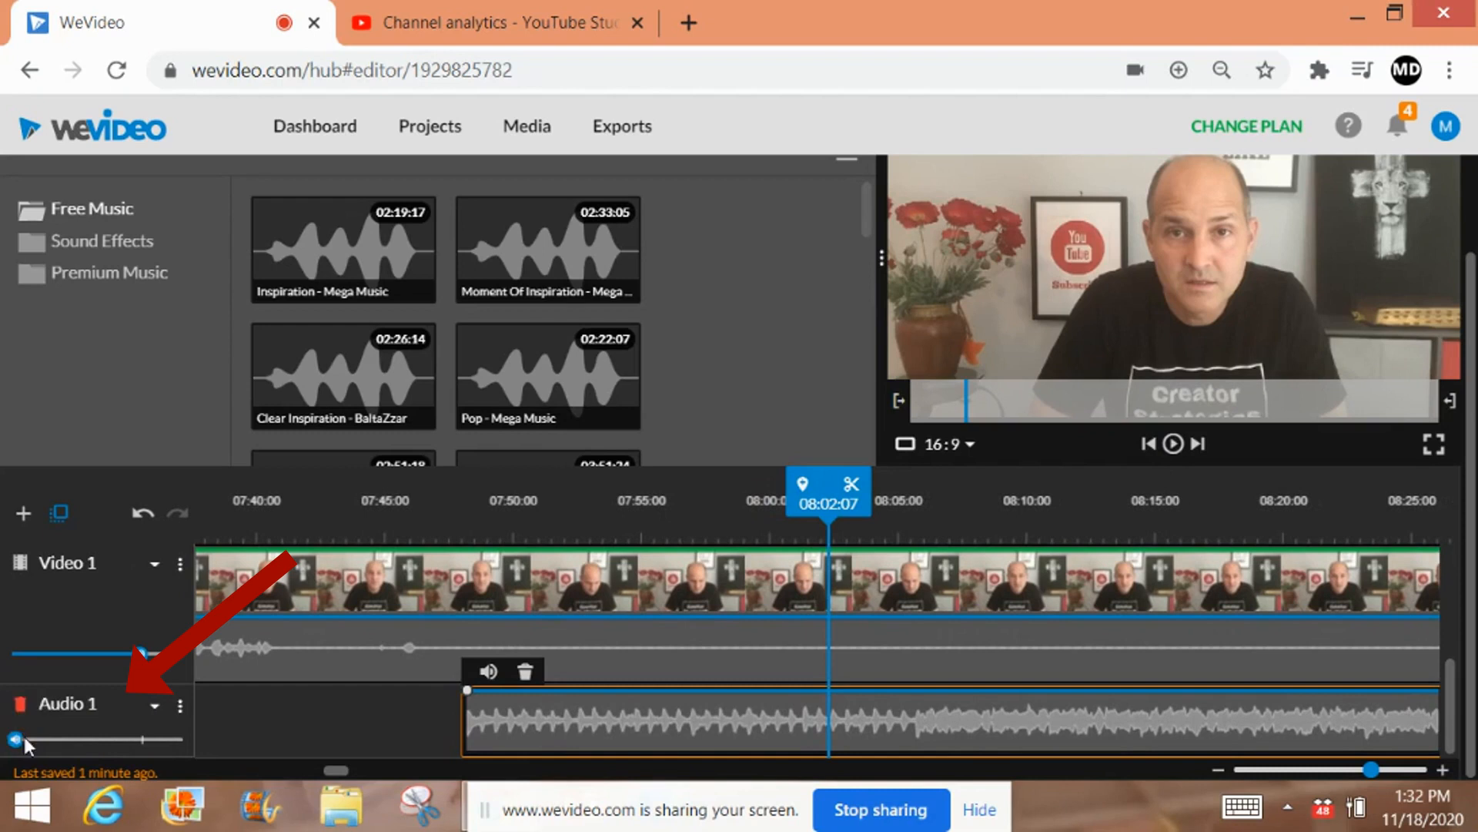
pyautogui.click(1172, 443)
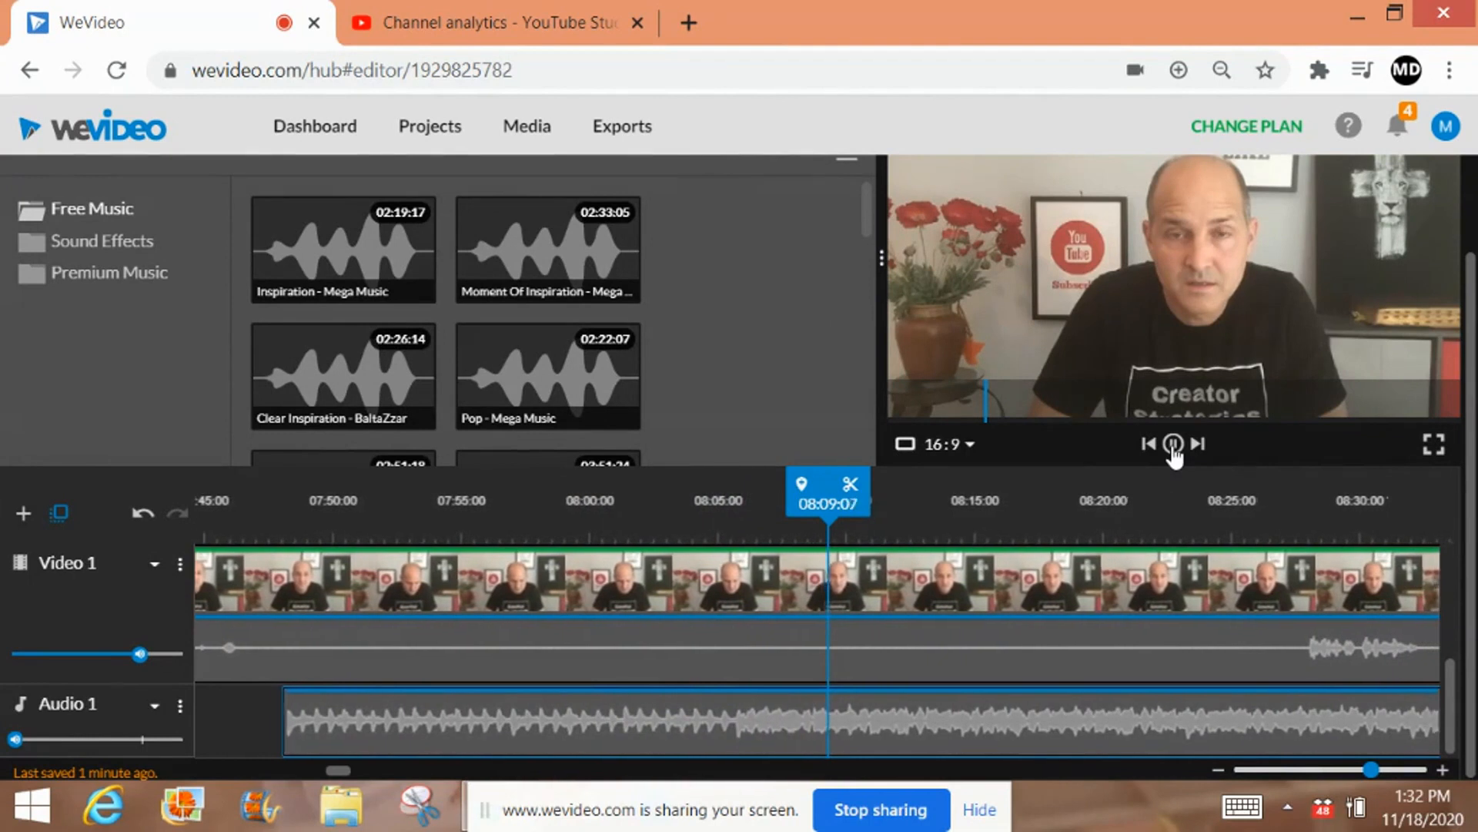
pyautogui.click(1172, 445)
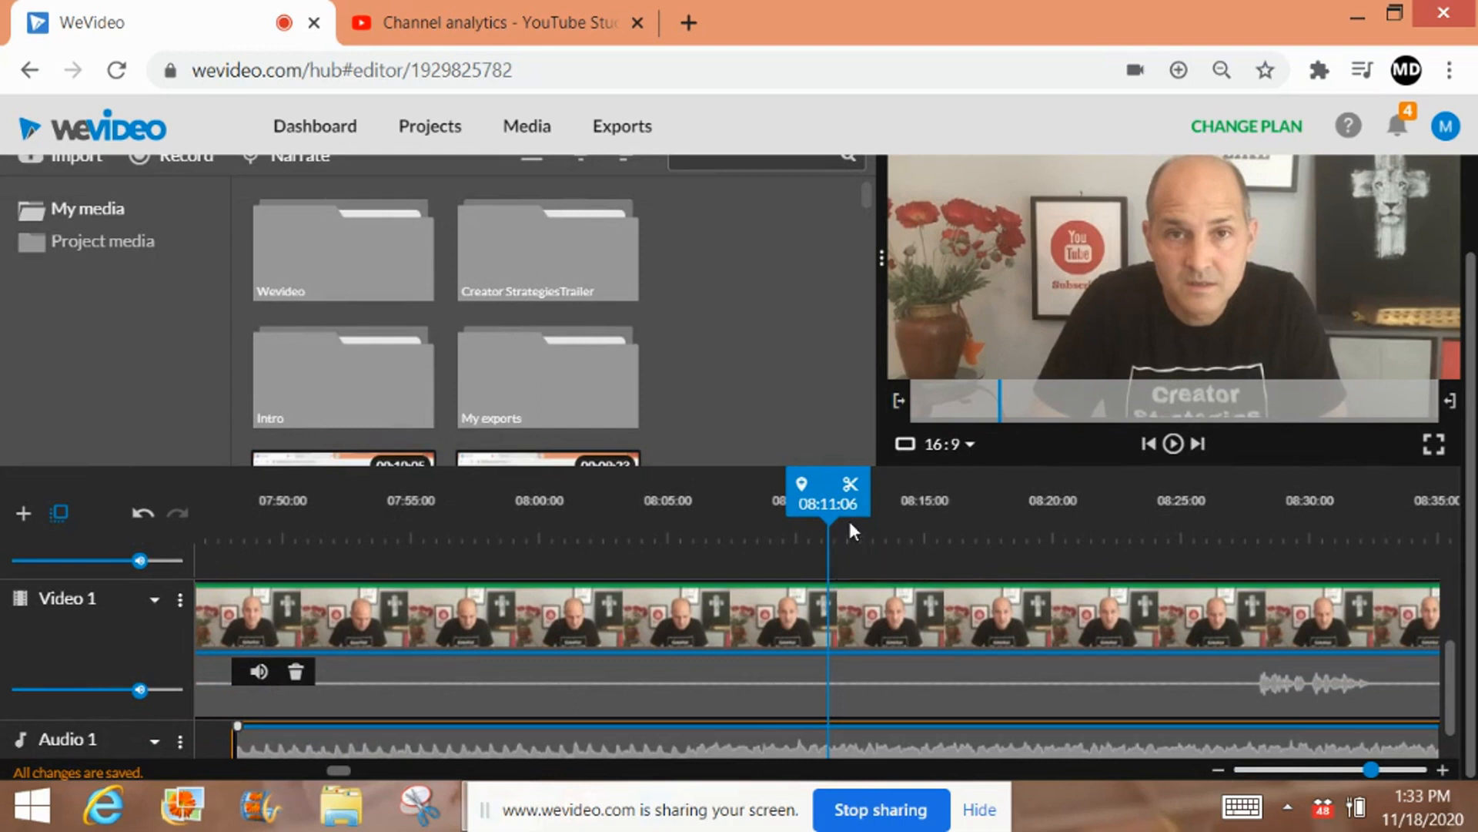
# - Split the Video 1 clip at 08:11:09
pyautogui.click(833, 601)
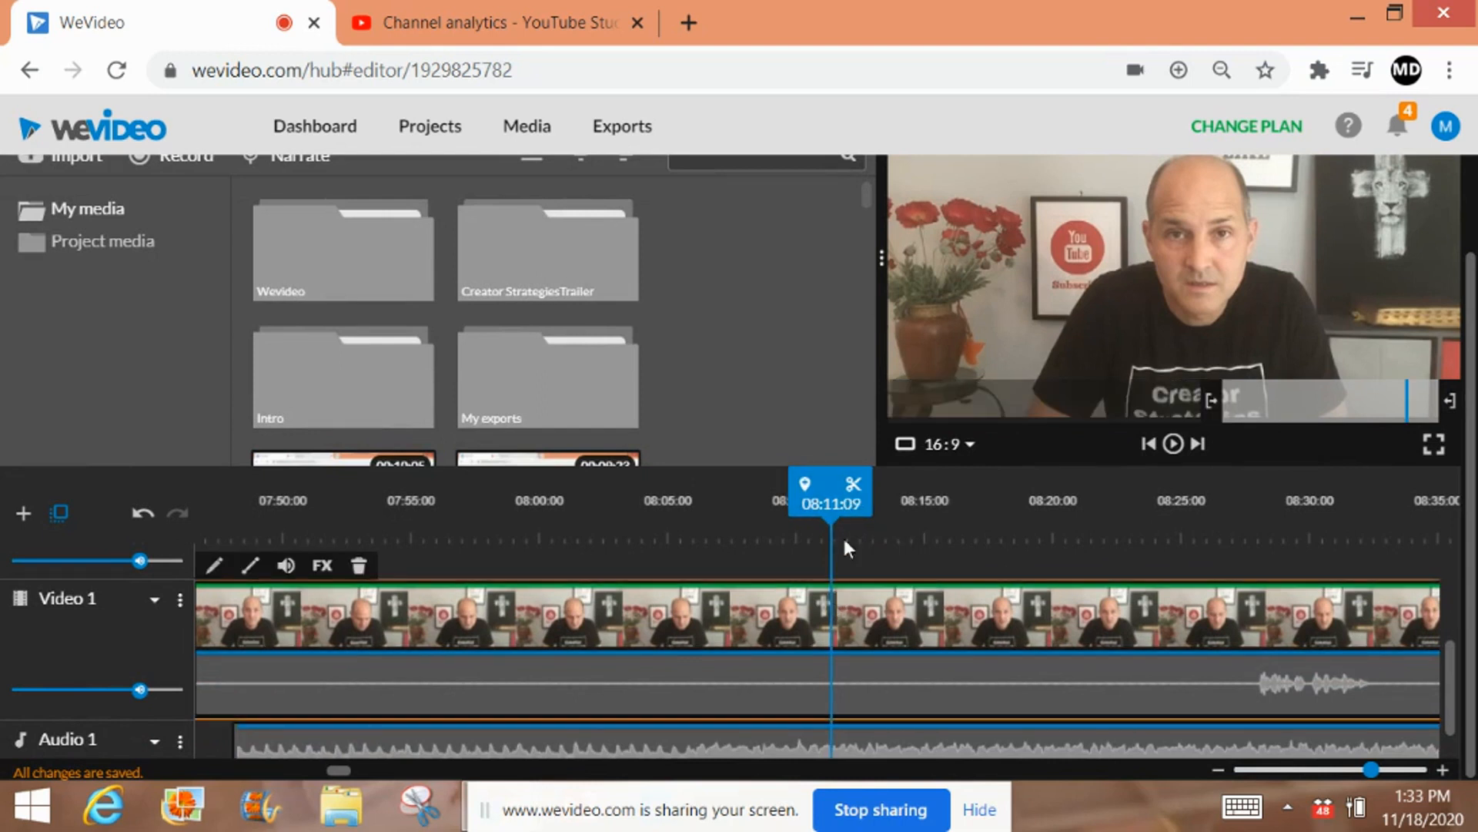
pyautogui.click(853, 485)
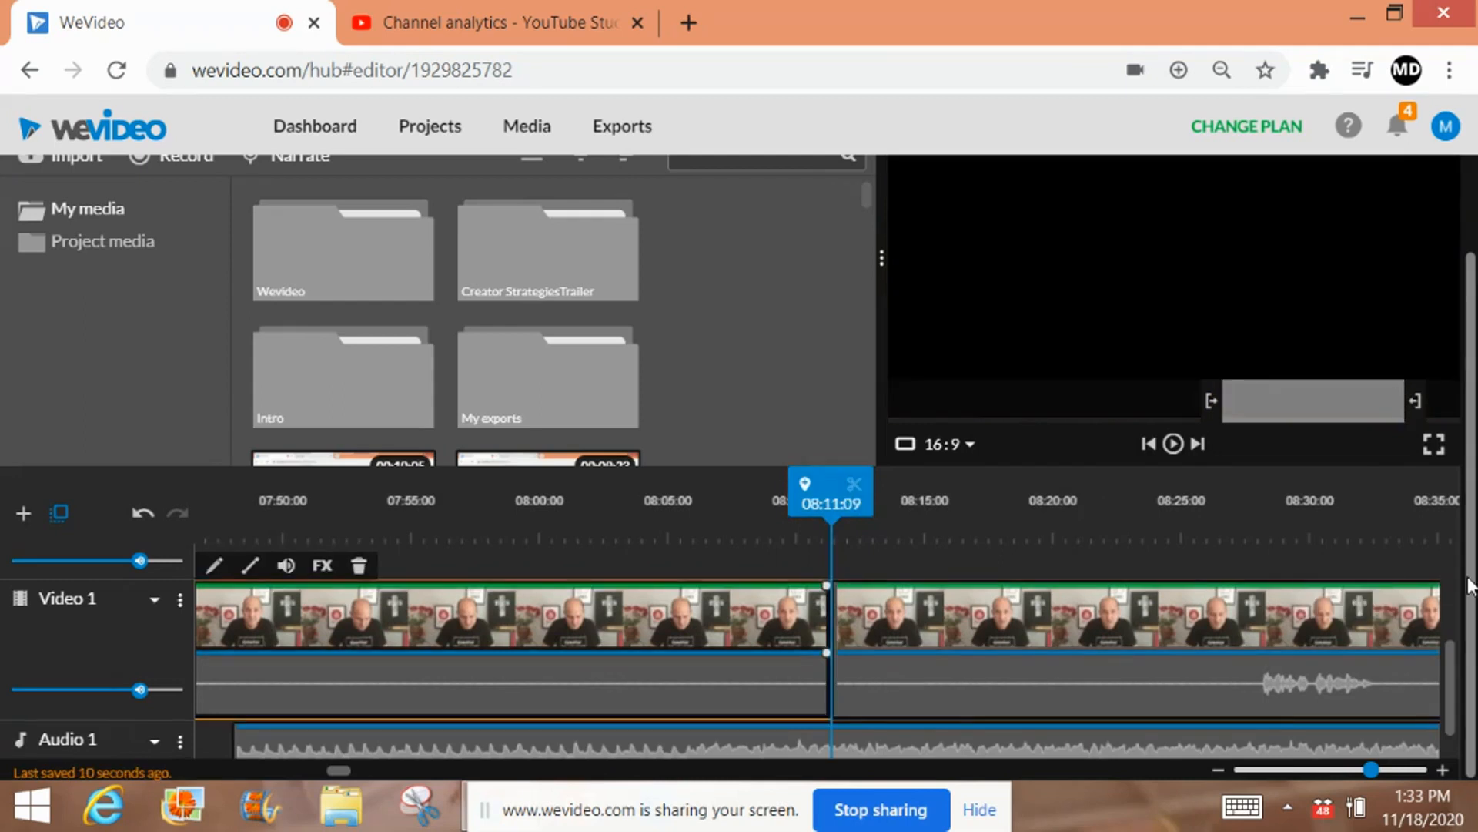
# - Place a Cross dissolve transition on the cut between the two Video 1 clips and preview it
pyautogui.scroll(2, 854, 493)
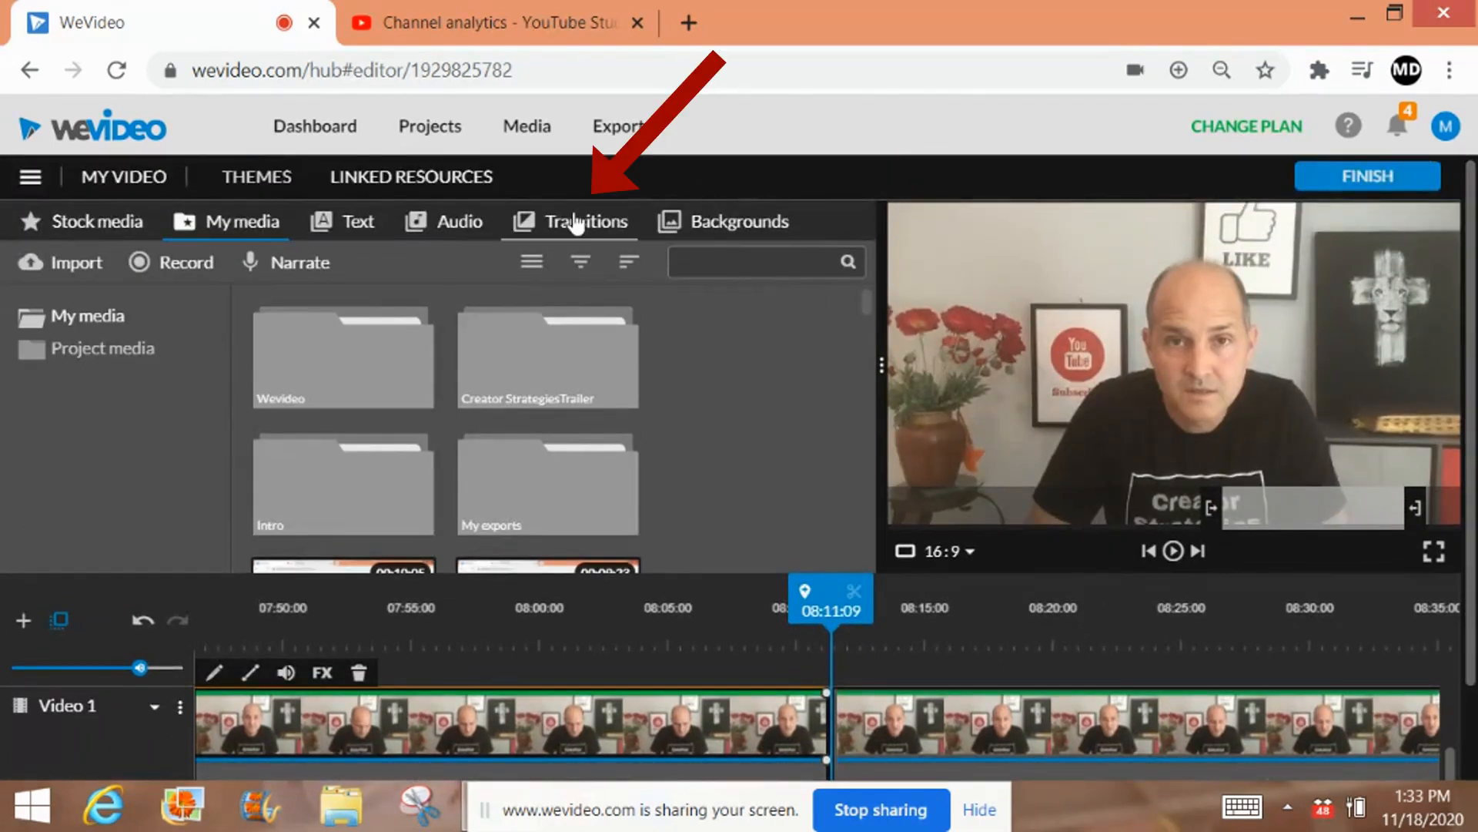
pyautogui.click(577, 223)
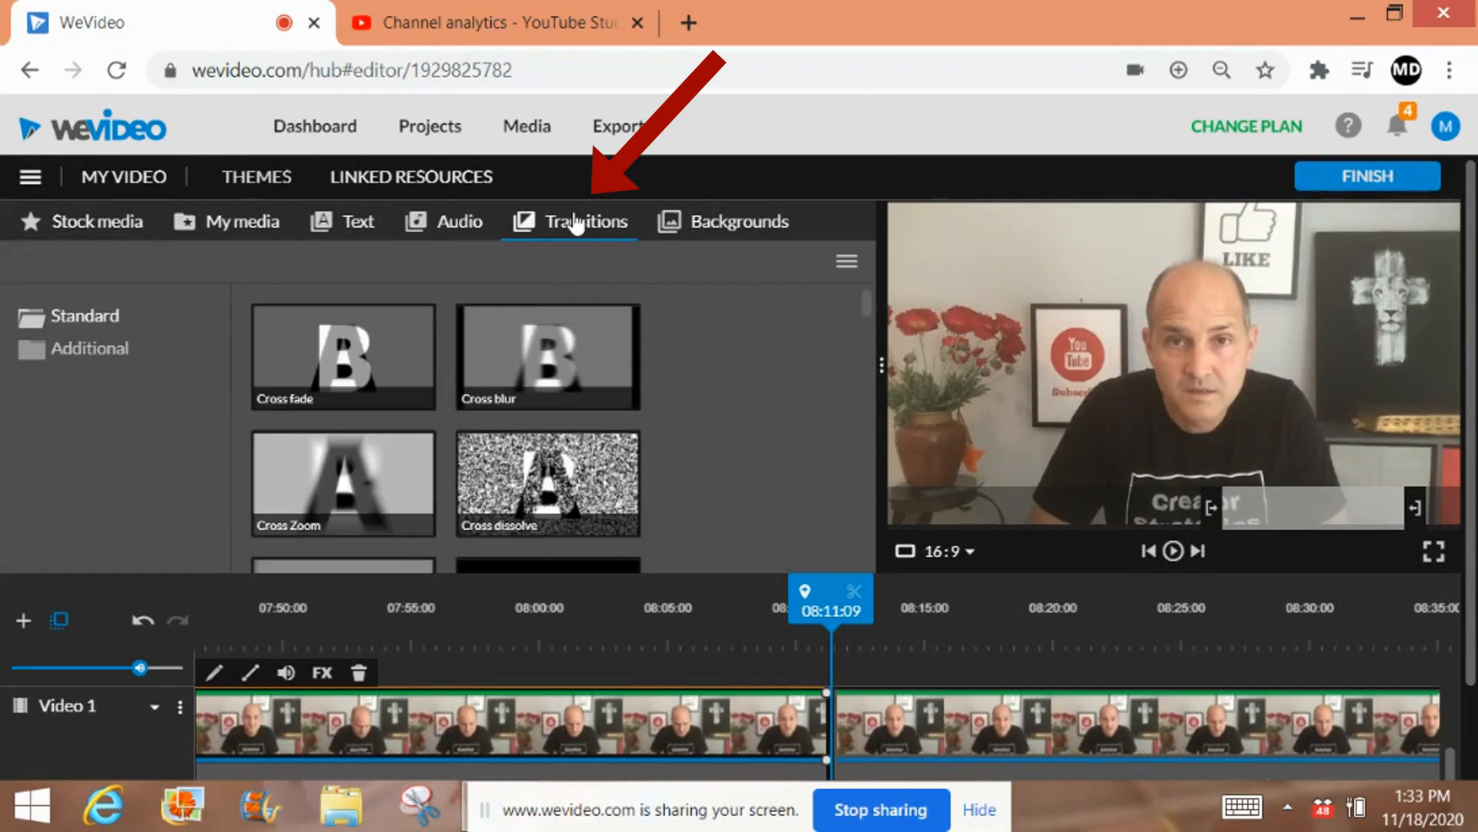
pyautogui.moveTo(862, 301); pyautogui.dragTo(862, 310)
pyautogui.moveTo(551, 398); pyautogui.dragTo(832, 744)
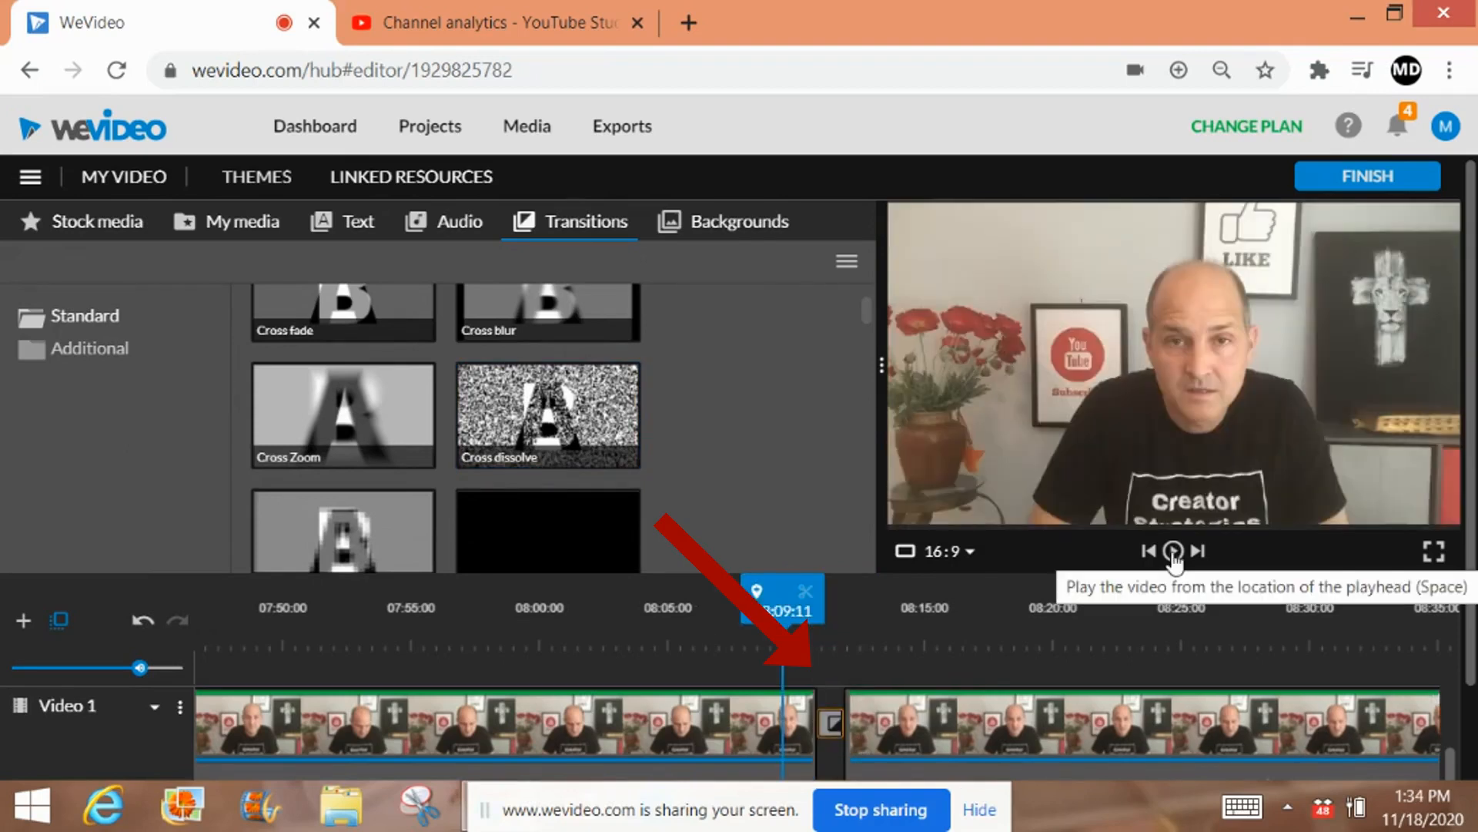
pyautogui.click(1174, 554)
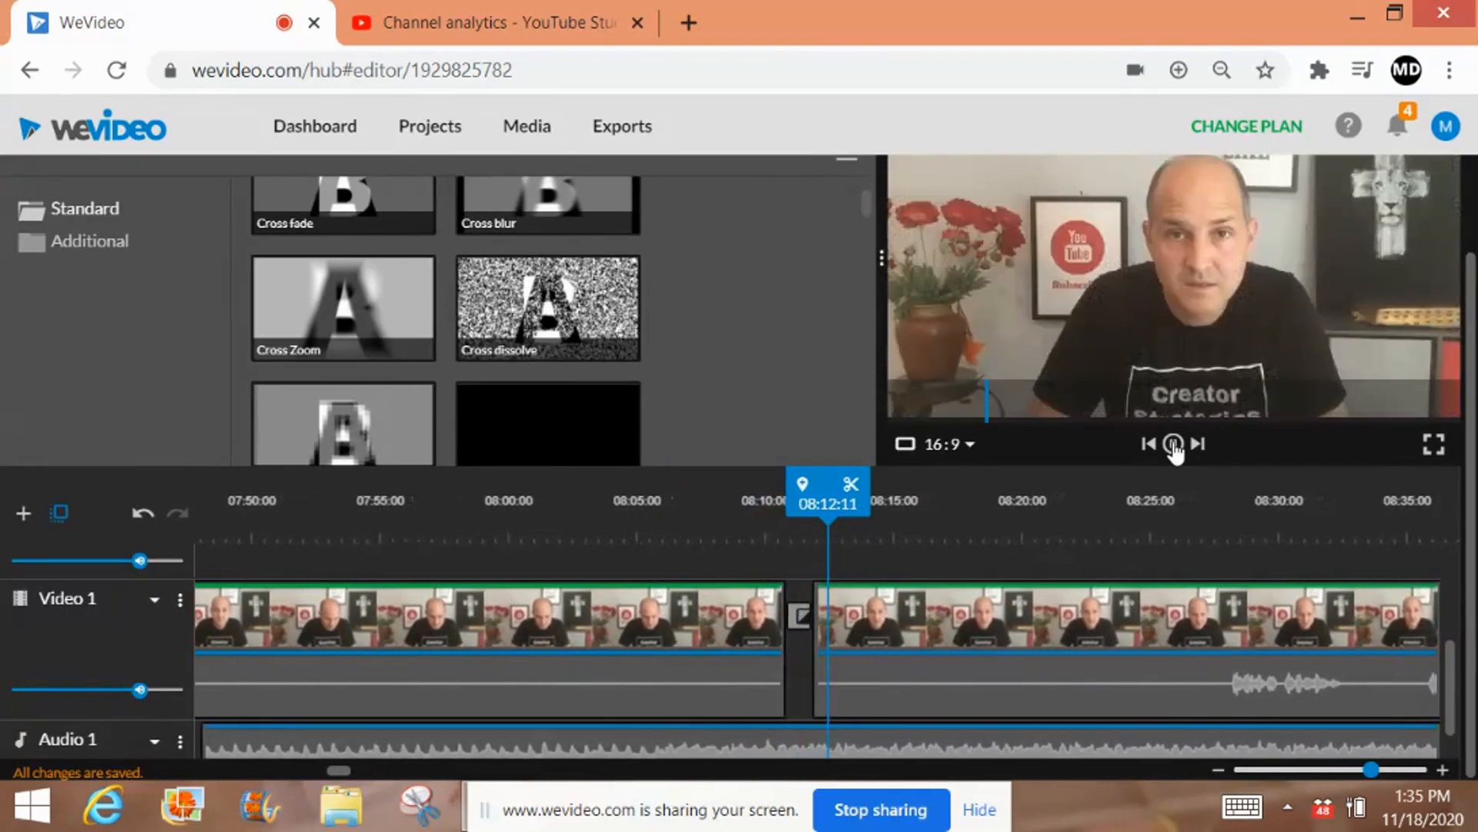
pyautogui.click(1174, 444)
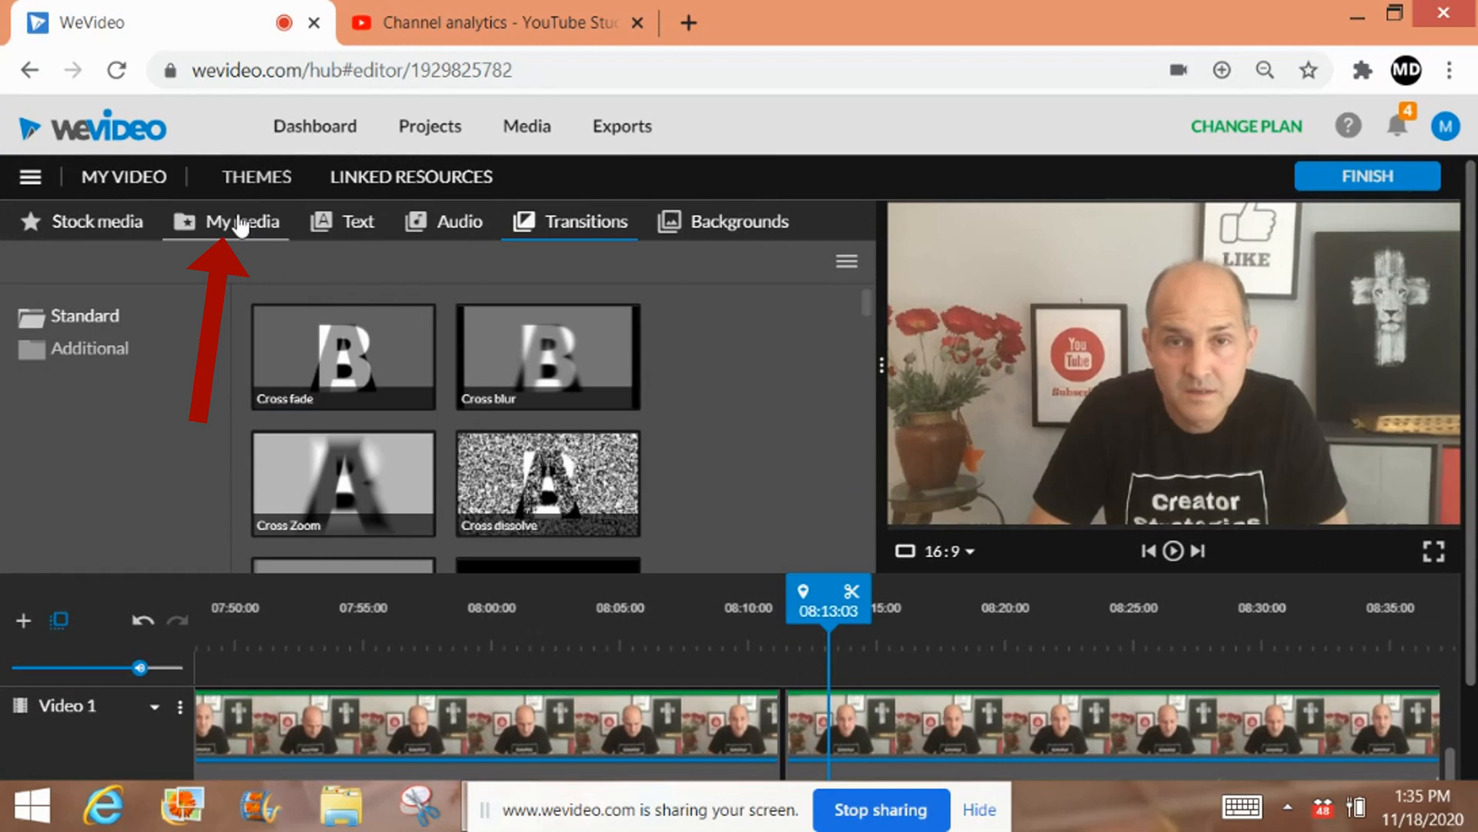
# - Add the Thank You clip, Untitled design (23), to the Video 2 track at about 08:14
pyautogui.click(241, 225)
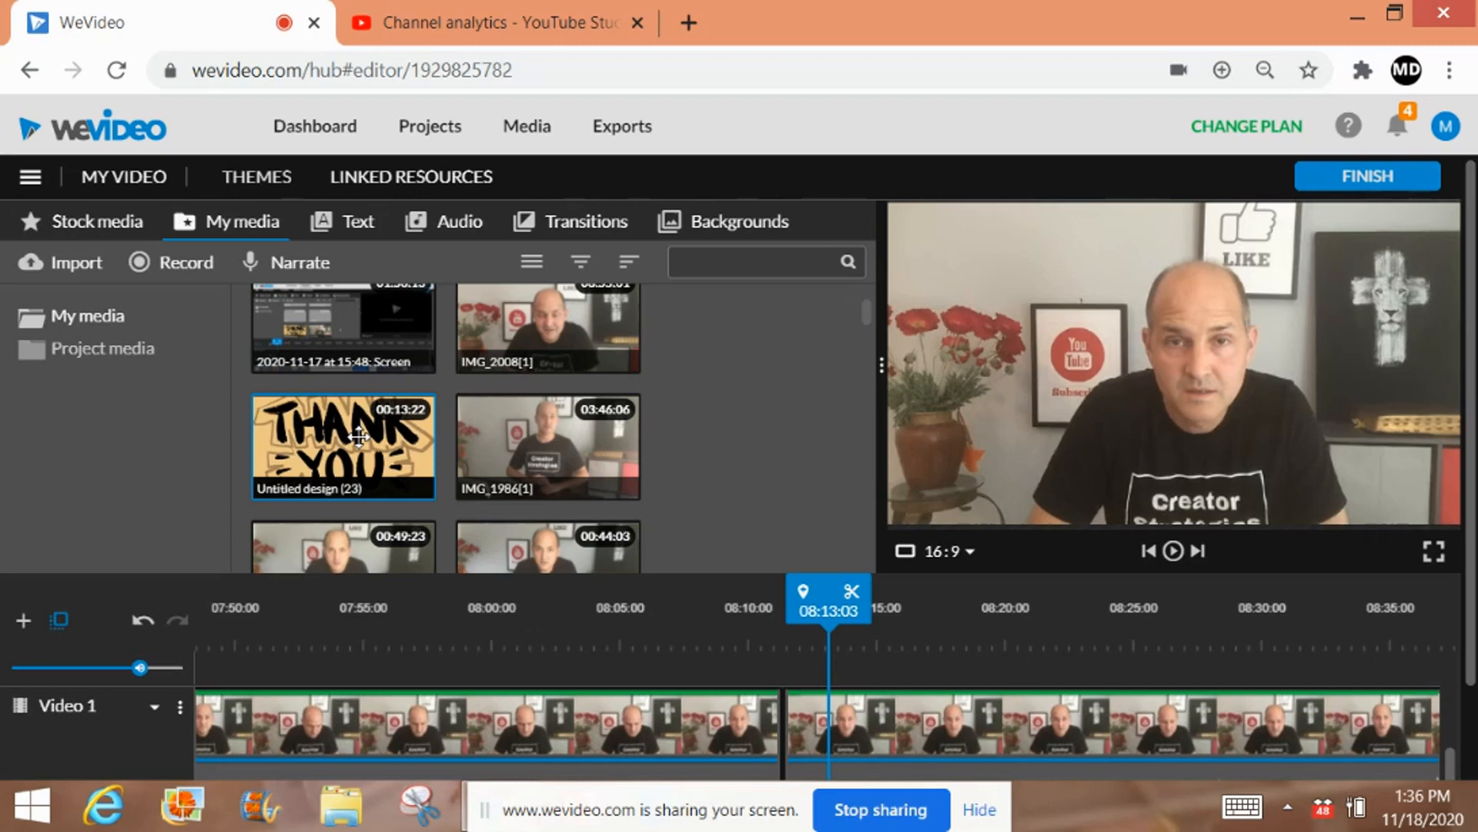
pyautogui.moveTo(359, 436); pyautogui.dragTo(887, 658)
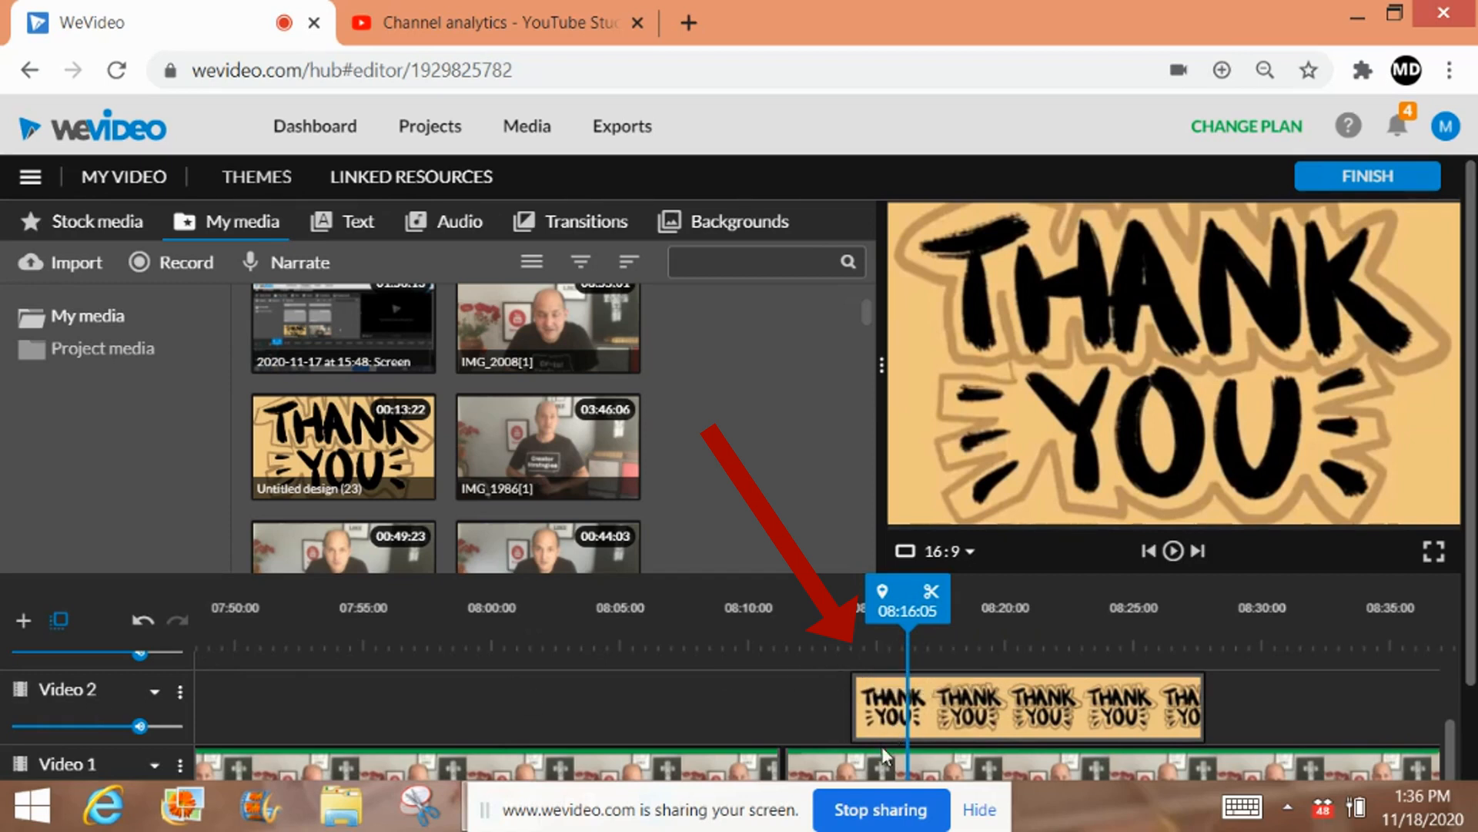
# - Key out the Thank You clip's tan background with Color Keying, sampling the color f3c882 from the preview
pyautogui.click(881, 694)
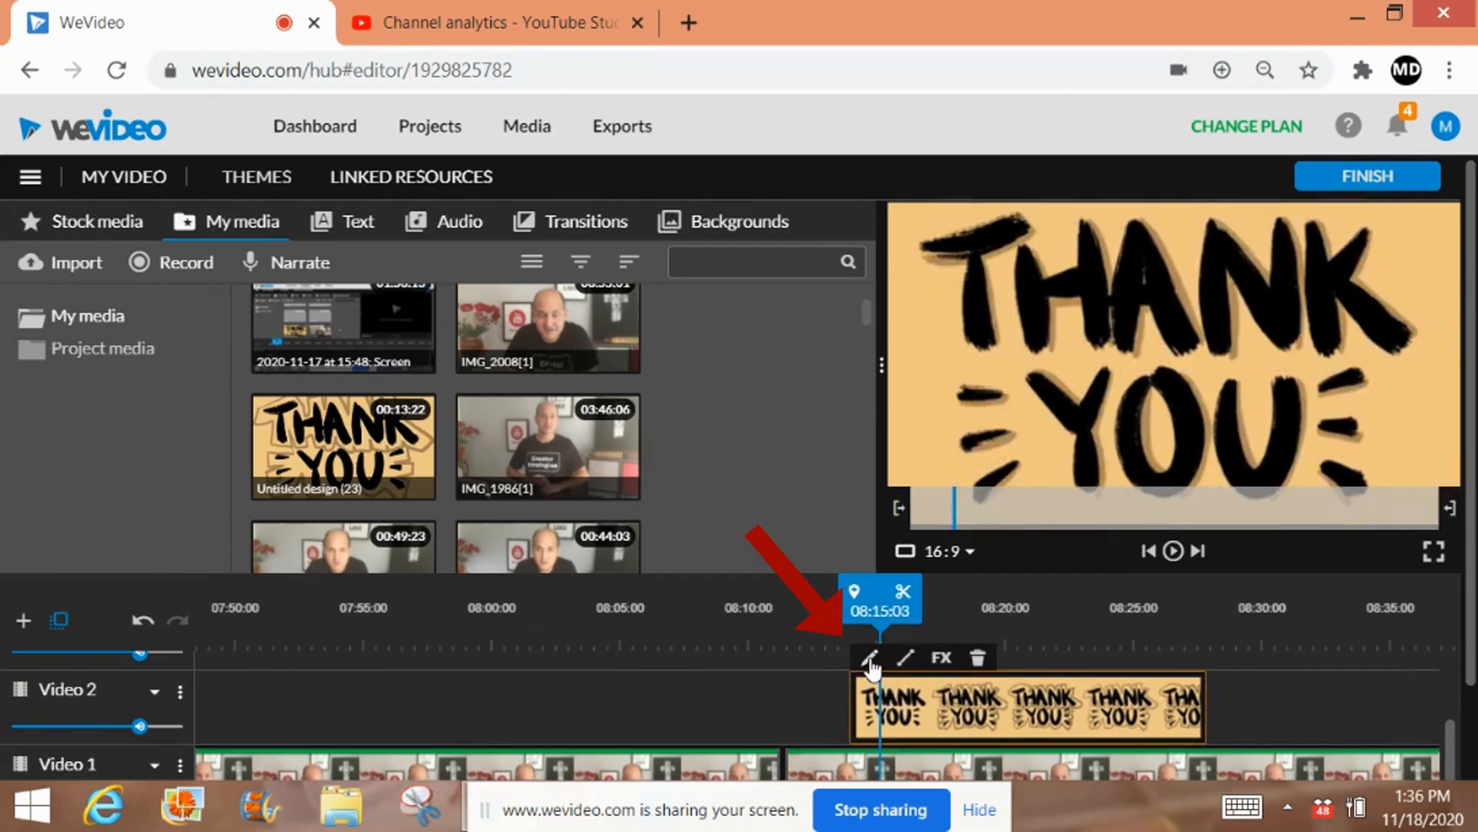
pyautogui.click(871, 659)
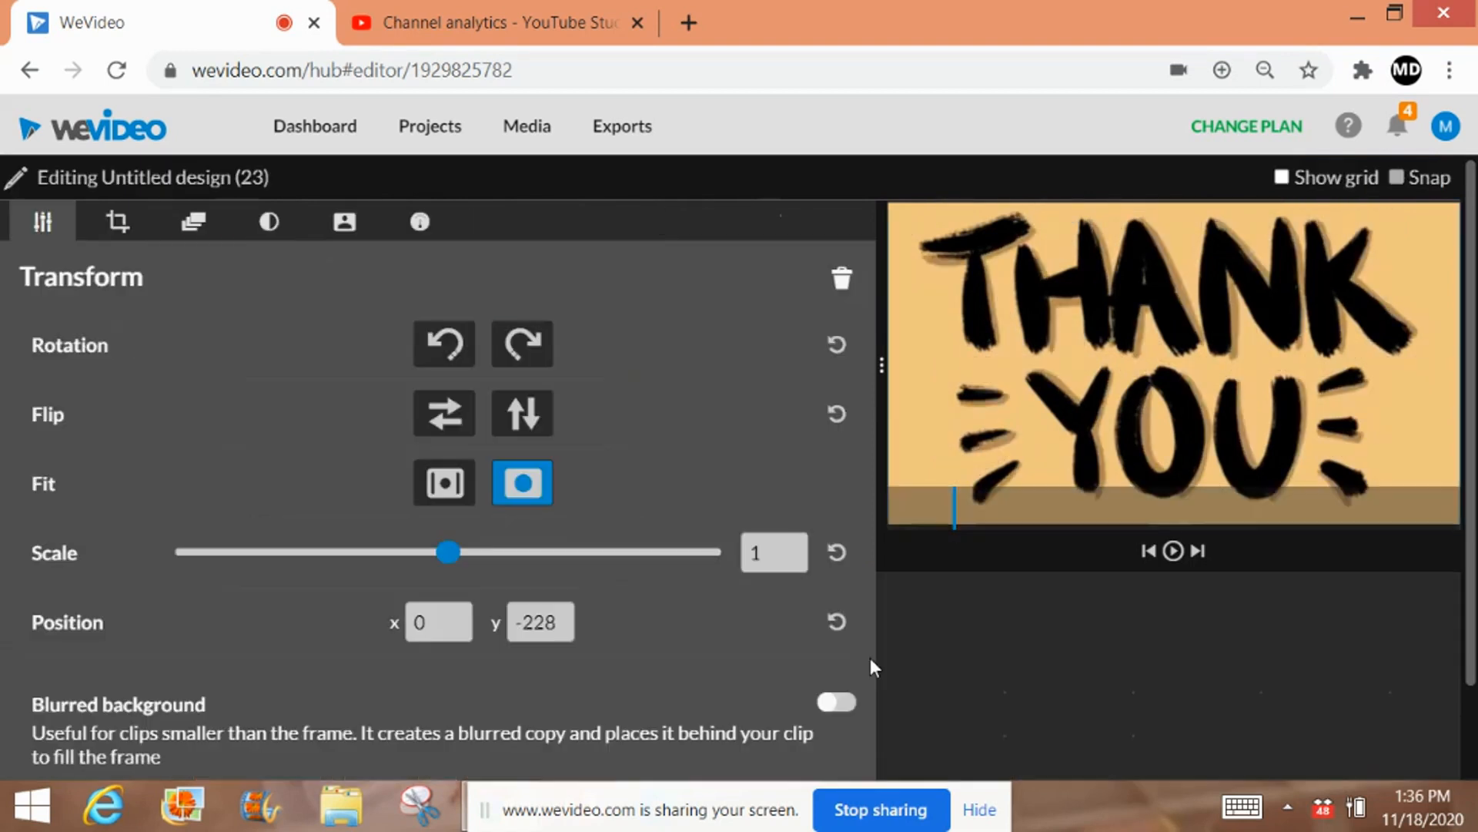
pyautogui.click(347, 227)
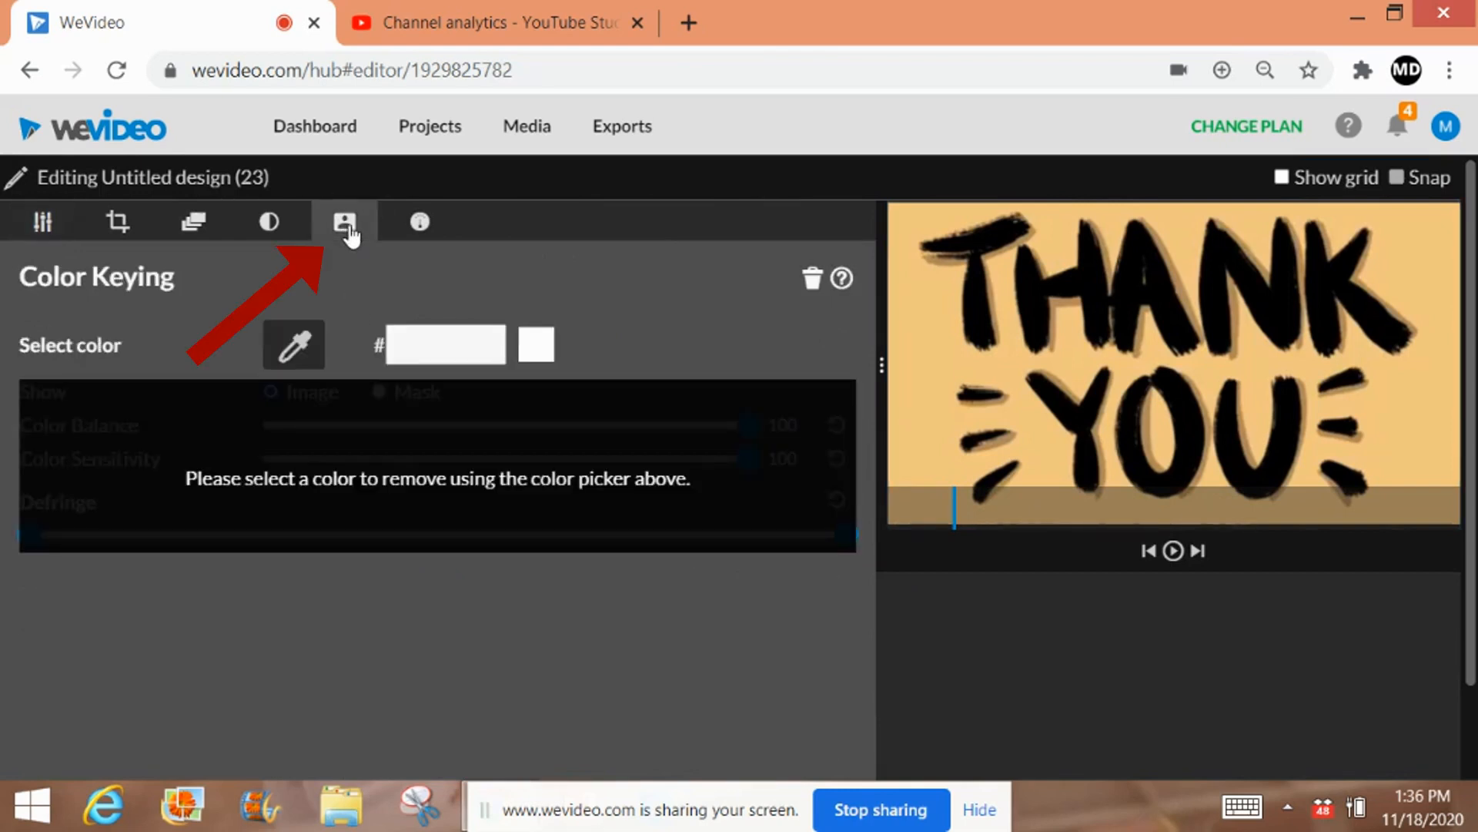
pyautogui.click(301, 348)
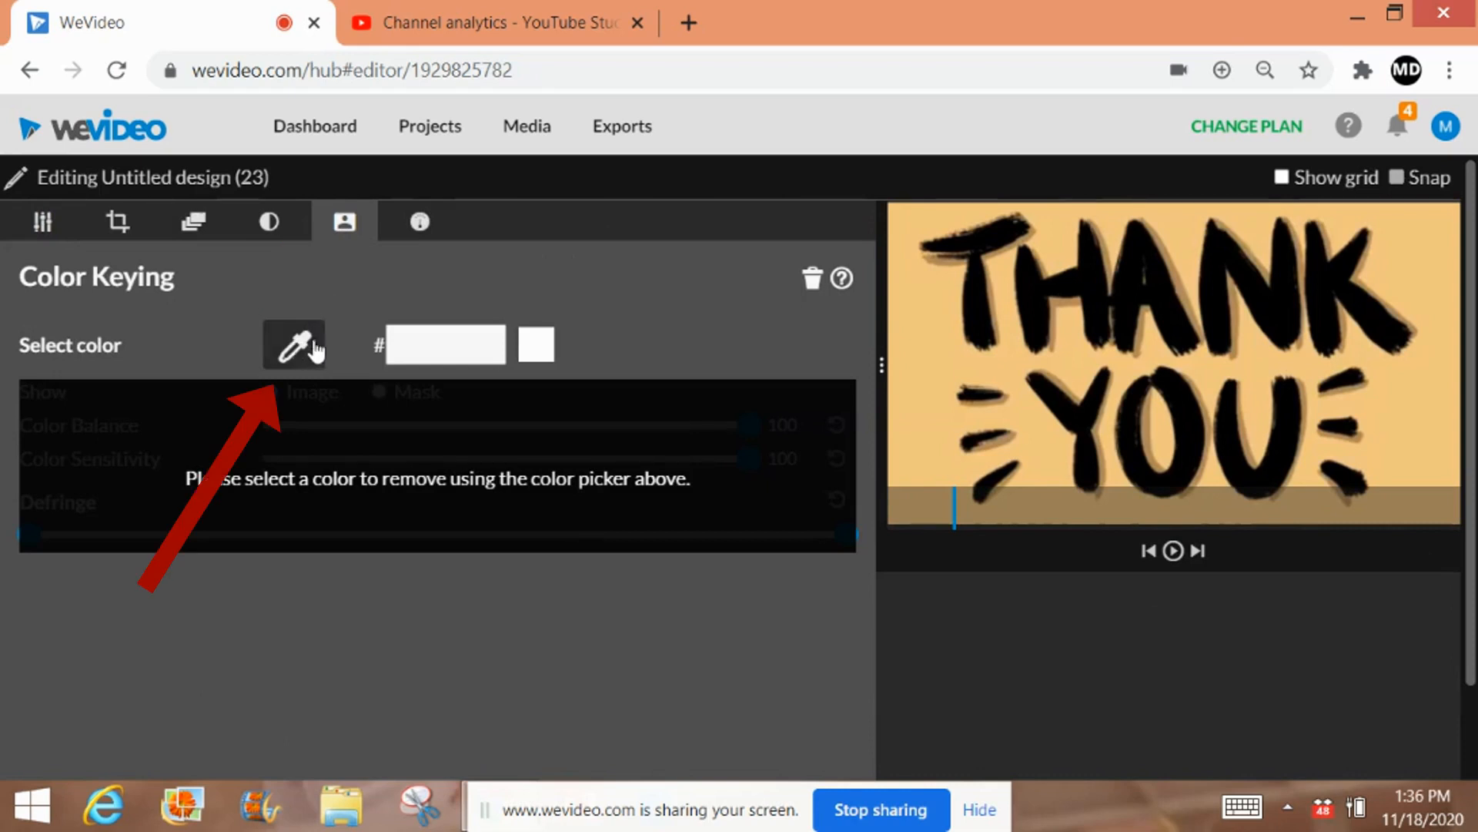
pyautogui.click(925, 373)
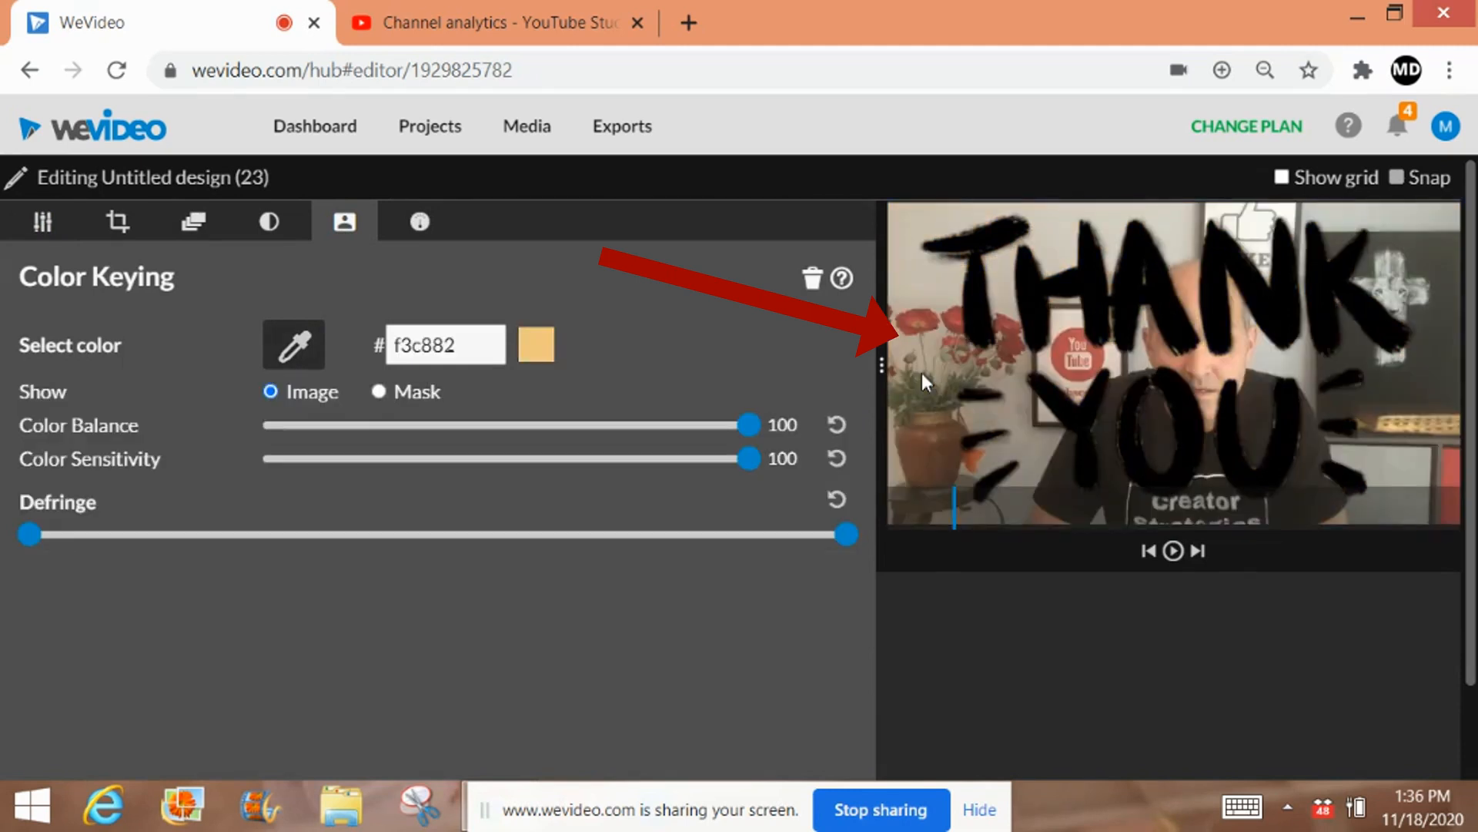
pyautogui.moveTo(1474, 433); pyautogui.dragTo(1474, 402)
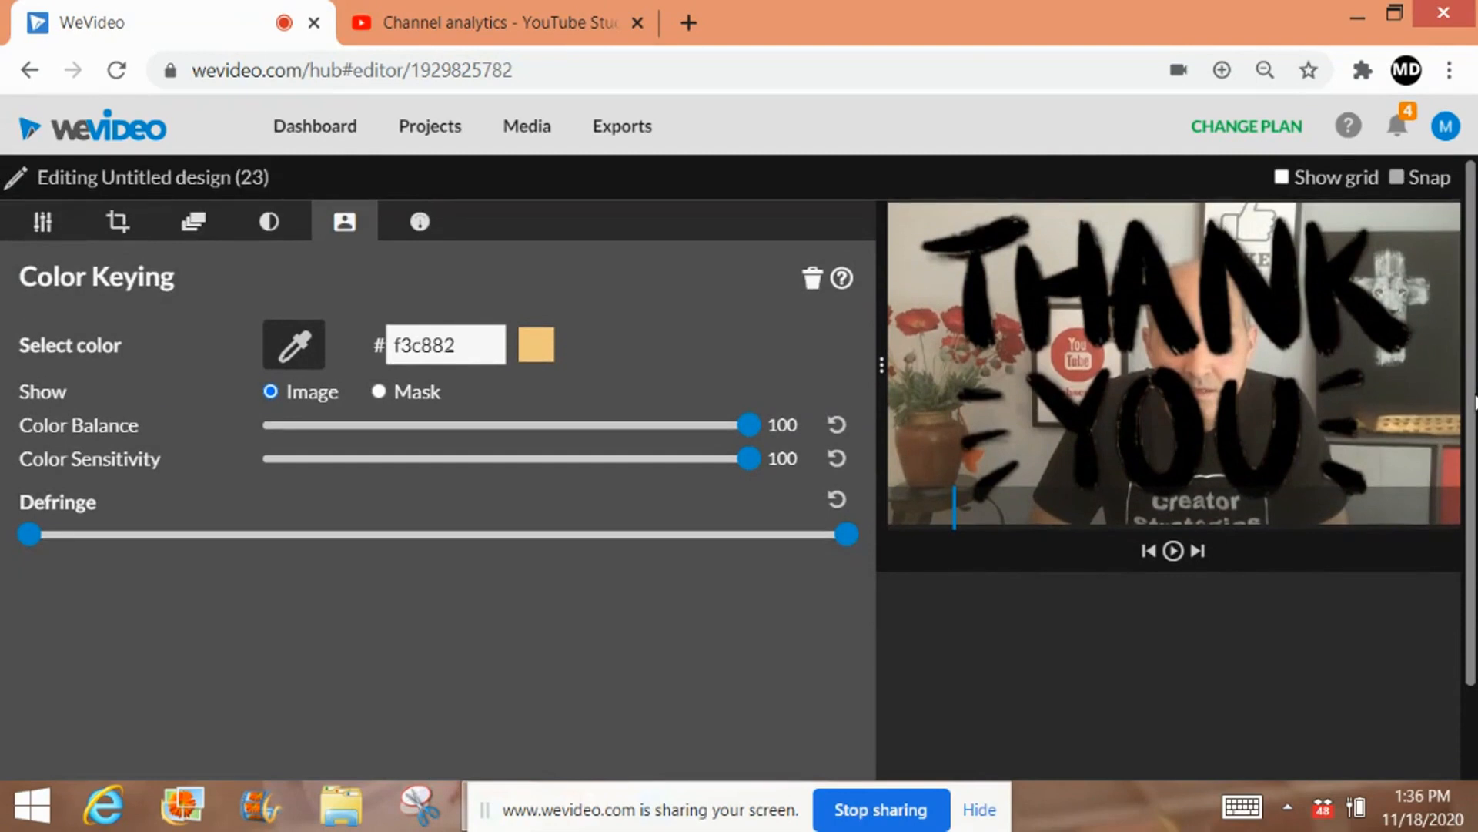
# - Scale the Thank You clip to 0.29 and move it above the flowers at position x 77, y -38
pyautogui.click(42, 225)
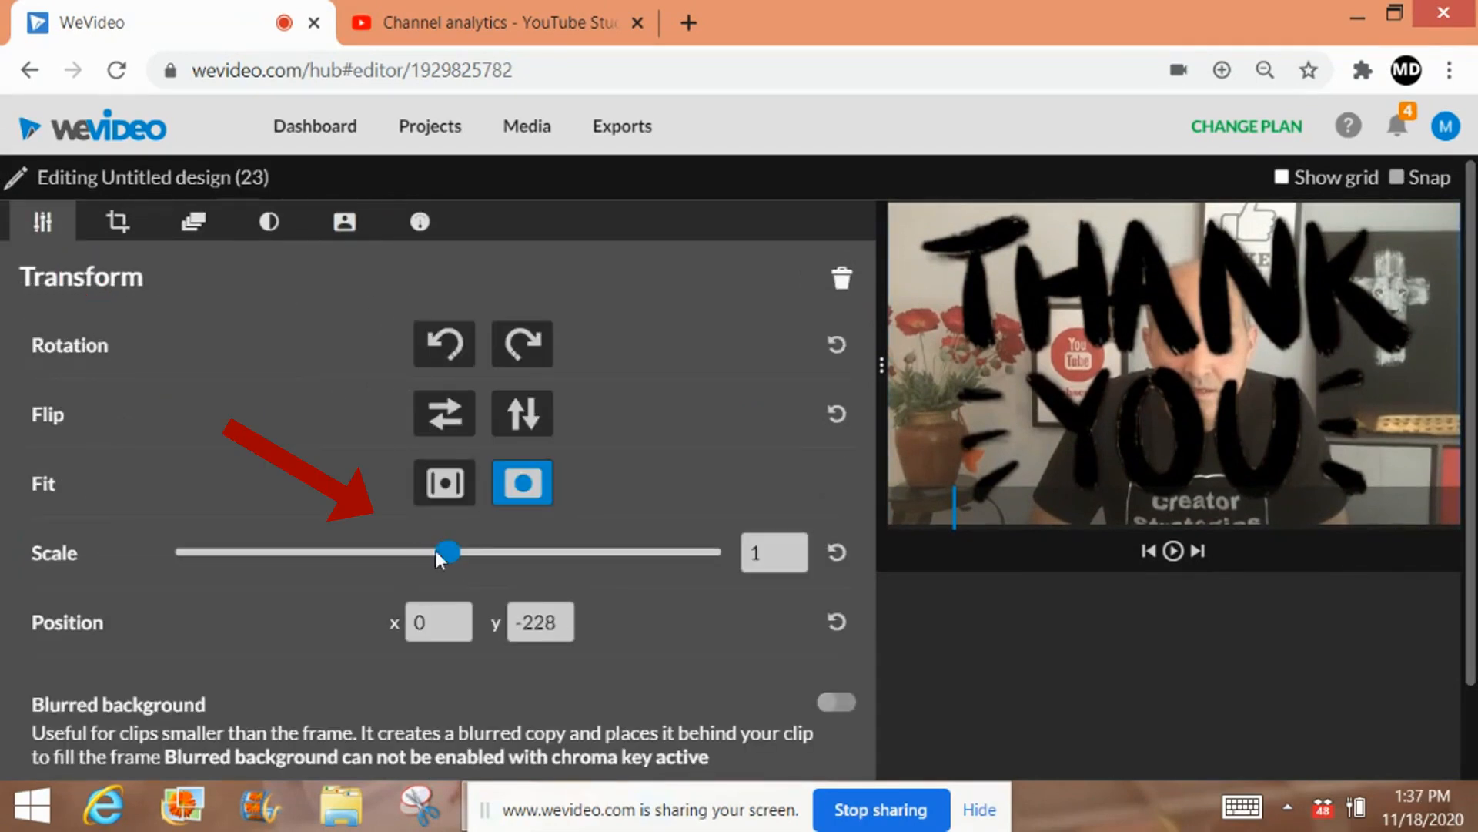
pyautogui.moveTo(436, 550); pyautogui.dragTo(265, 533)
pyautogui.moveTo(1183, 377); pyautogui.dragTo(1015, 273)
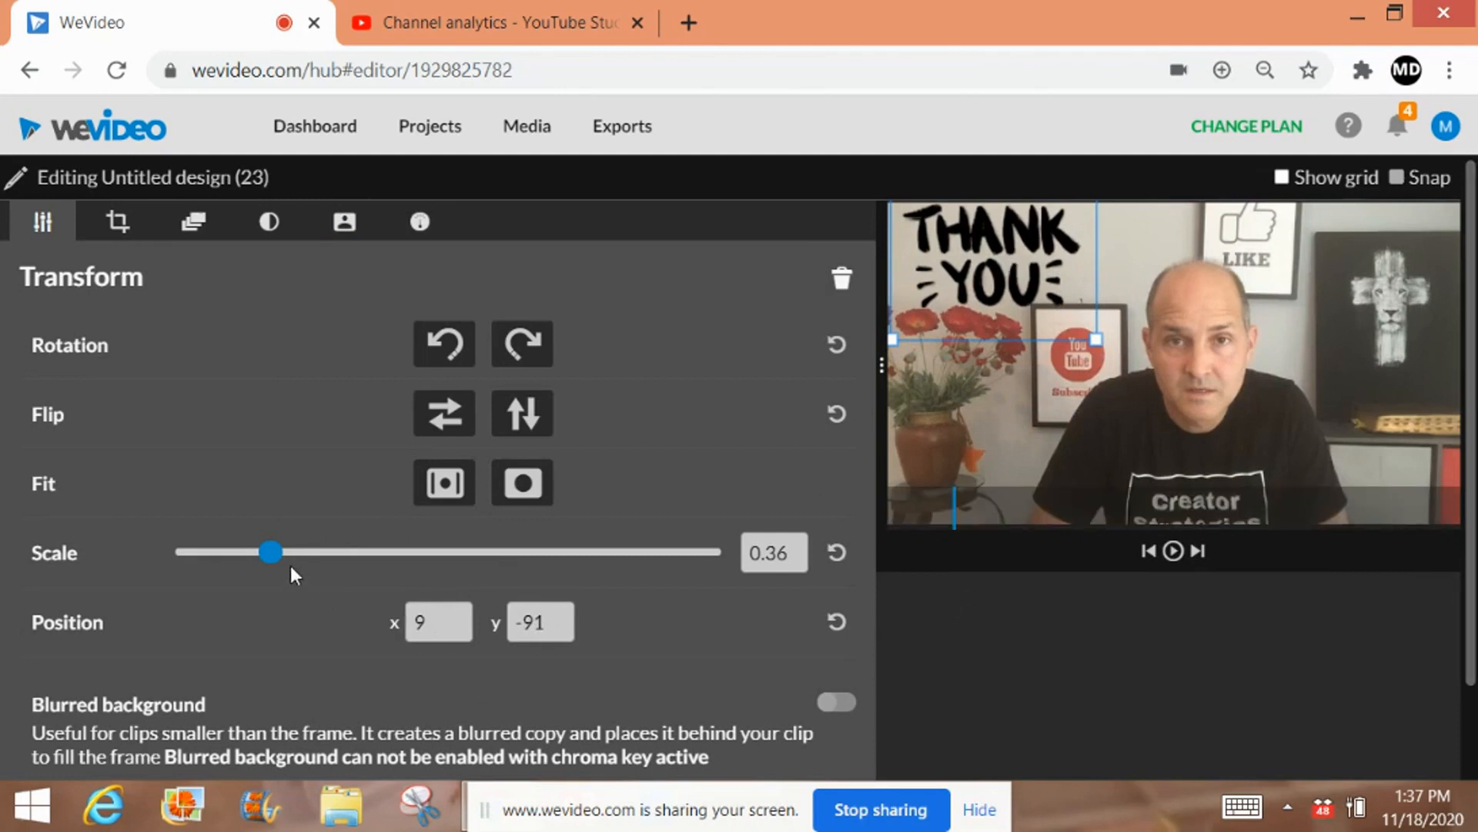
pyautogui.moveTo(271, 561); pyautogui.dragTo(257, 564)
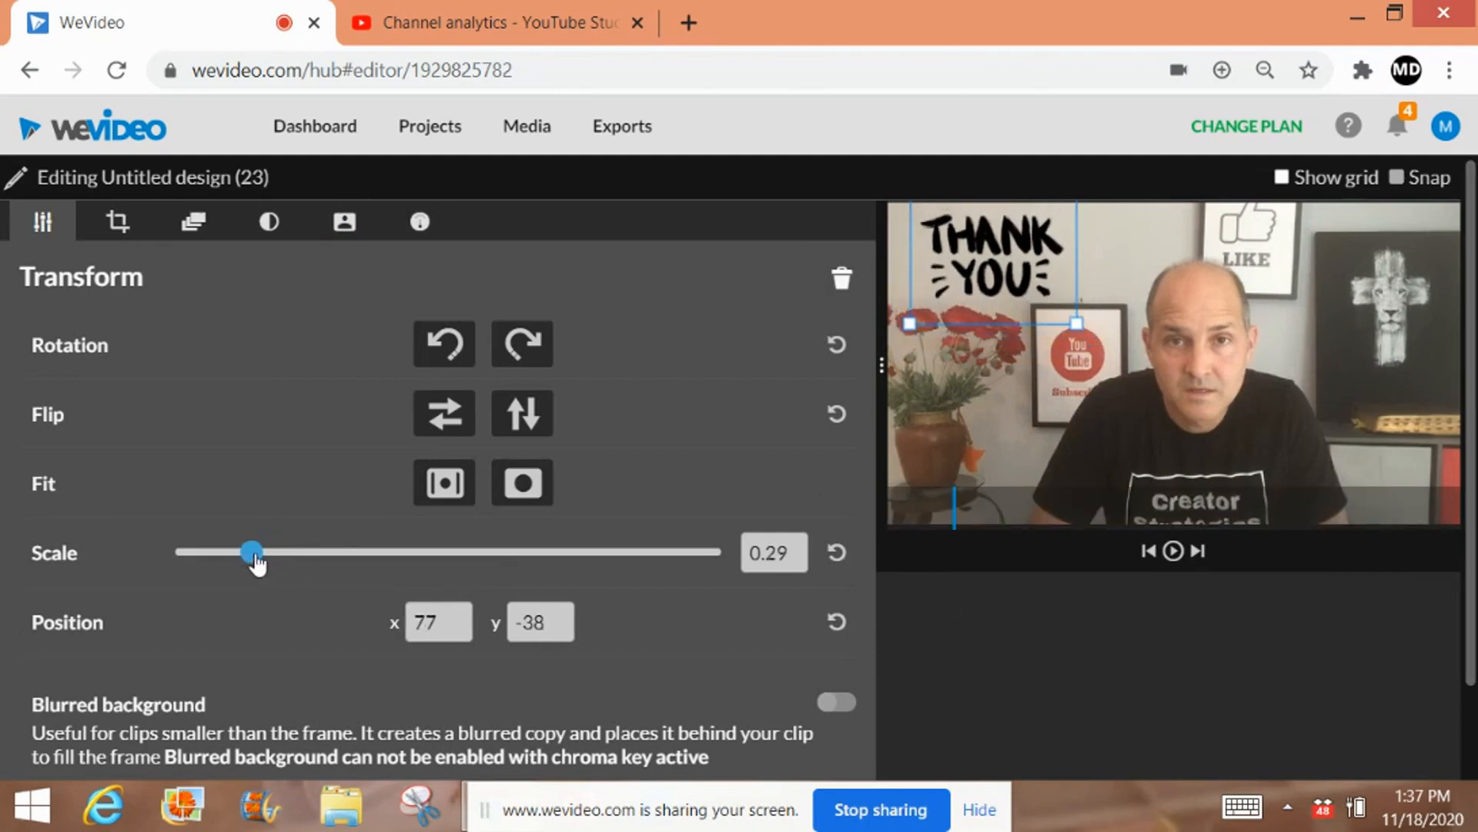
# - Save the Thank You clip's changes and preview it from about 08:12
pyautogui.moveTo(1471, 531); pyautogui.dragTo(1467, 612)
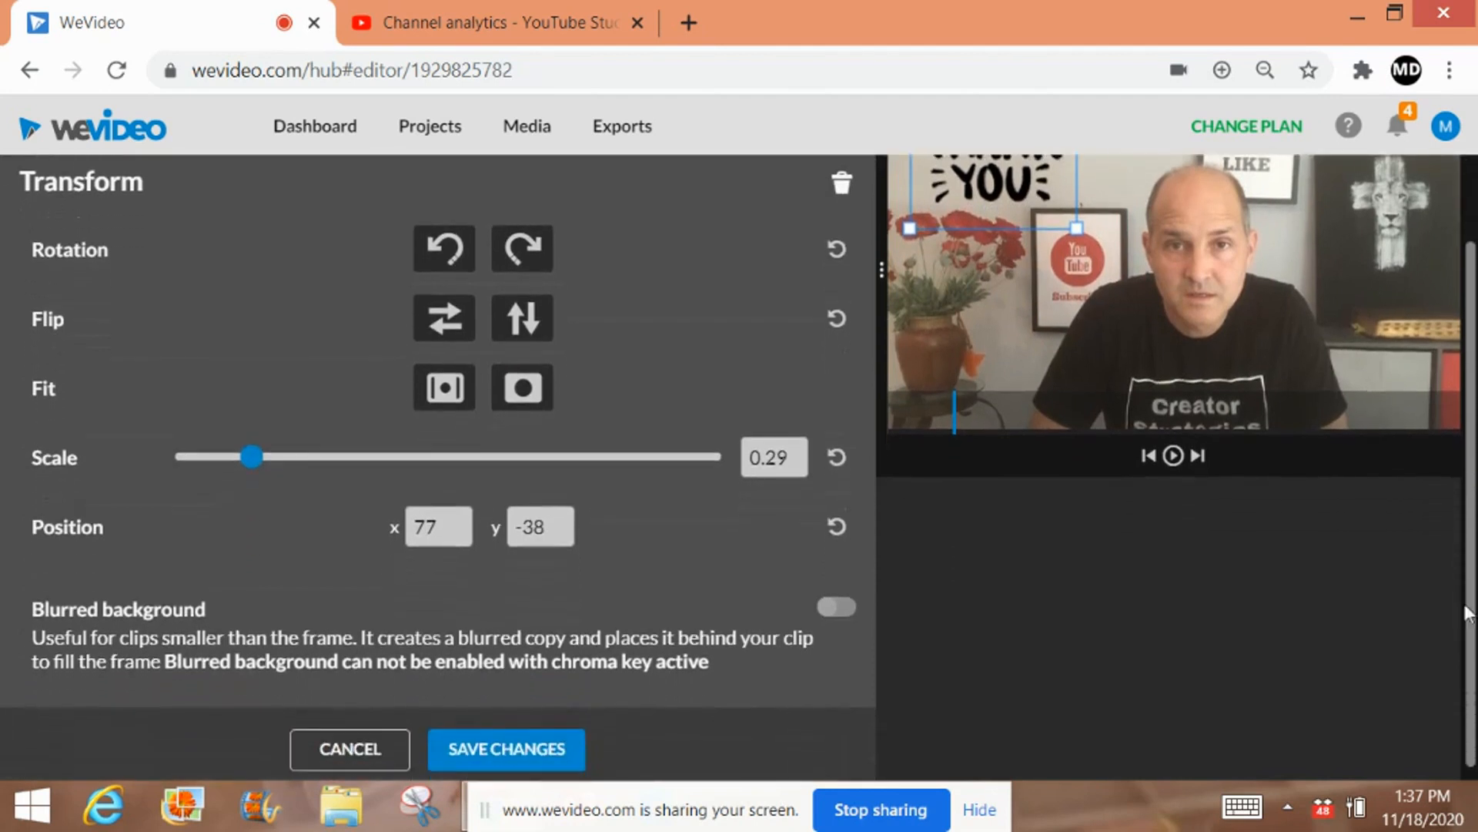
pyautogui.click(470, 748)
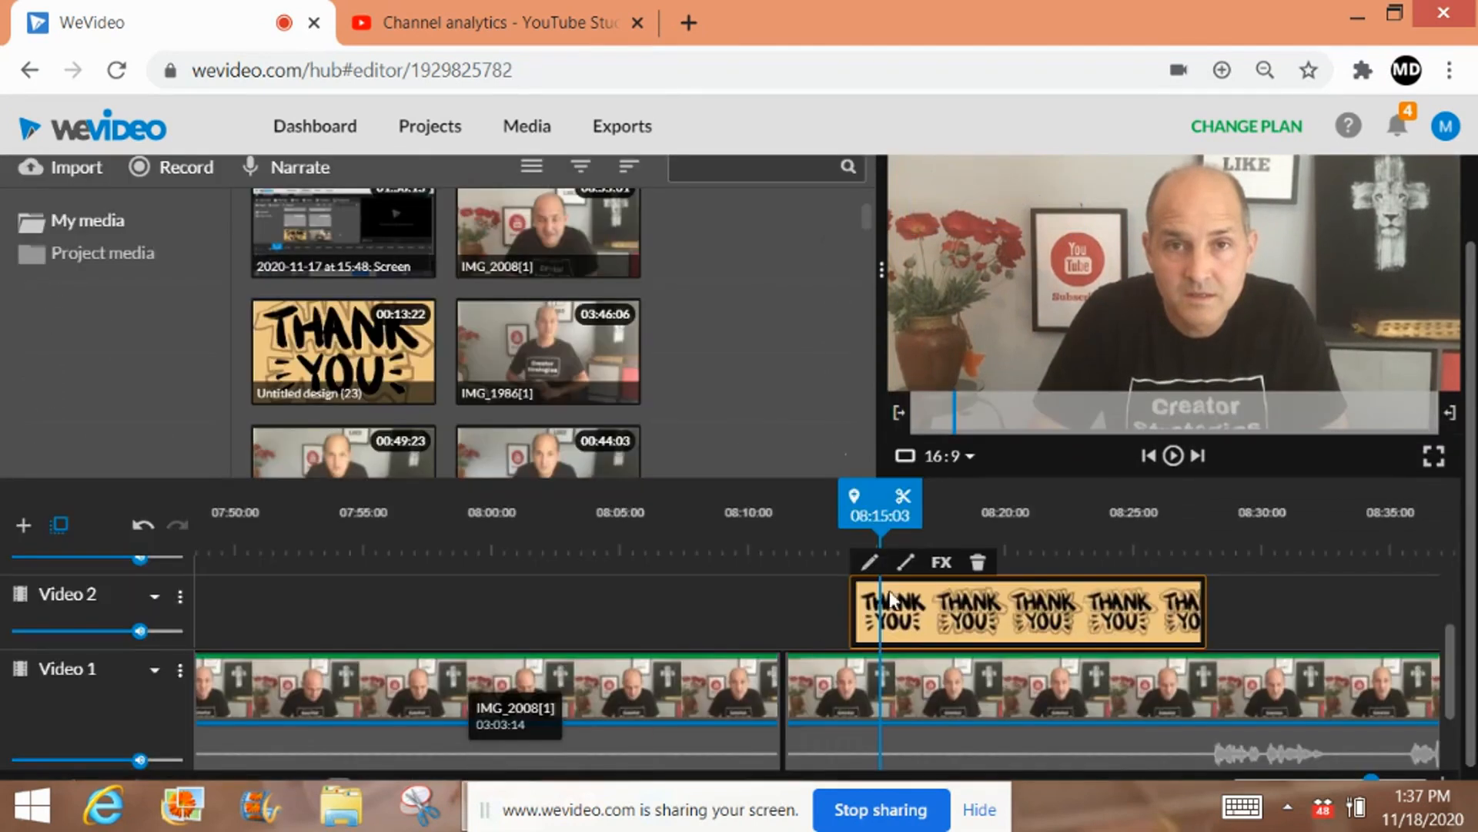
pyautogui.moveTo(872, 509); pyautogui.dragTo(812, 509)
pyautogui.moveTo(1472, 539); pyautogui.dragTo(1473, 478)
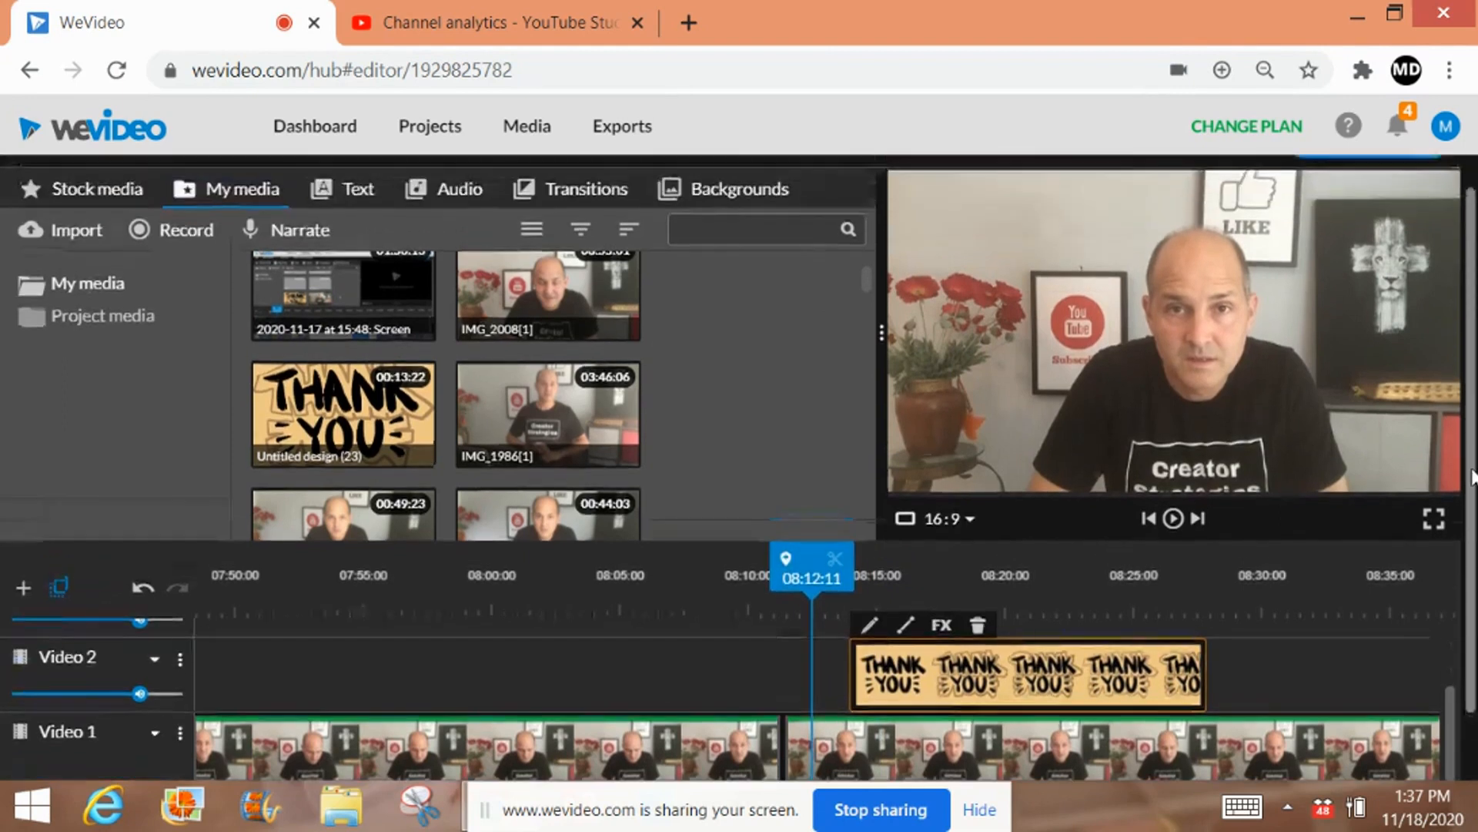
pyautogui.click(1173, 518)
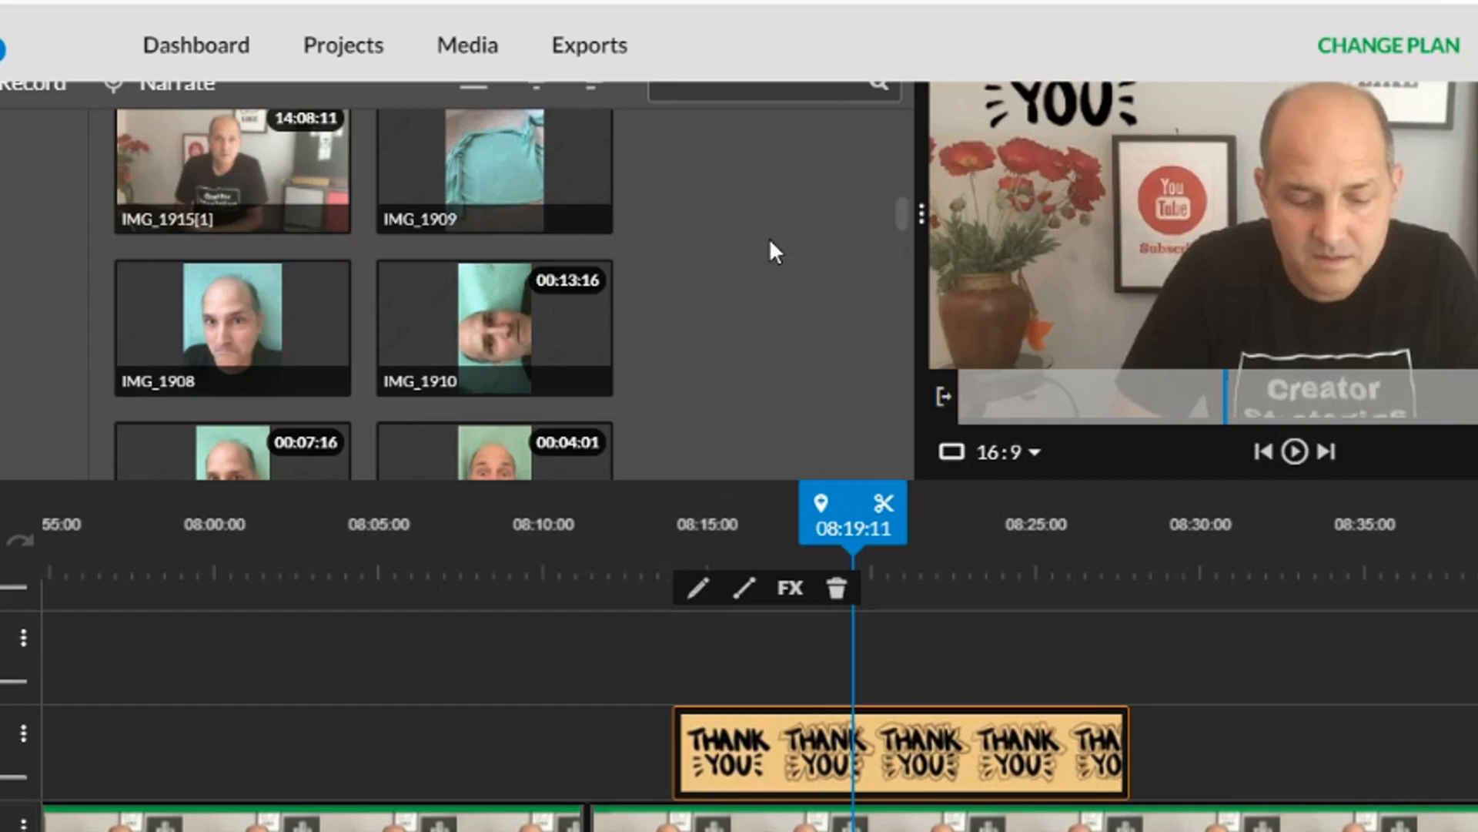
# - Add the IMG_1910 clip from the media library to the Video 2 track at about 08:30, after the Thank You clip
pyautogui.click(494, 159)
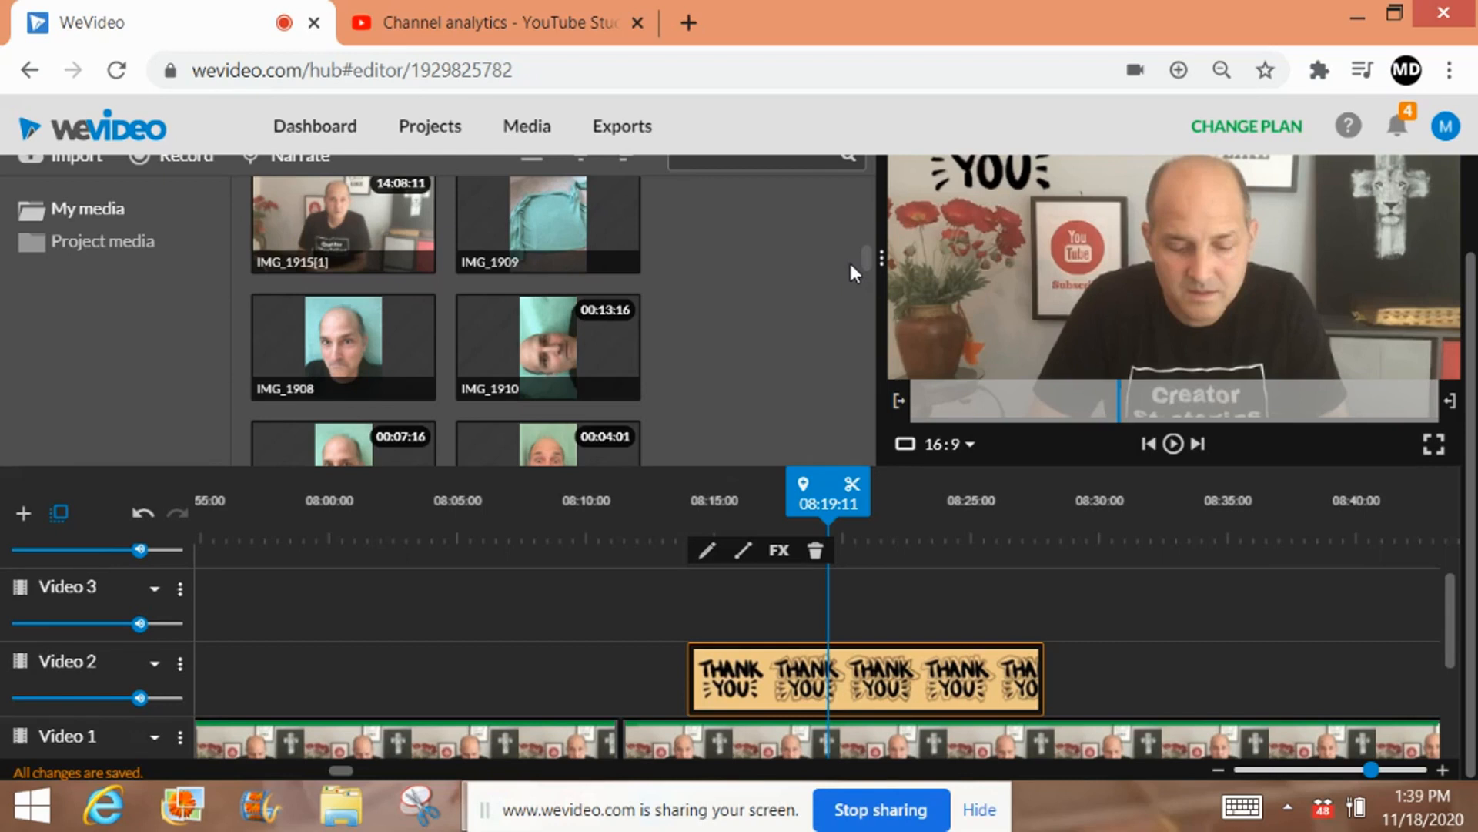
pyautogui.click(536, 347)
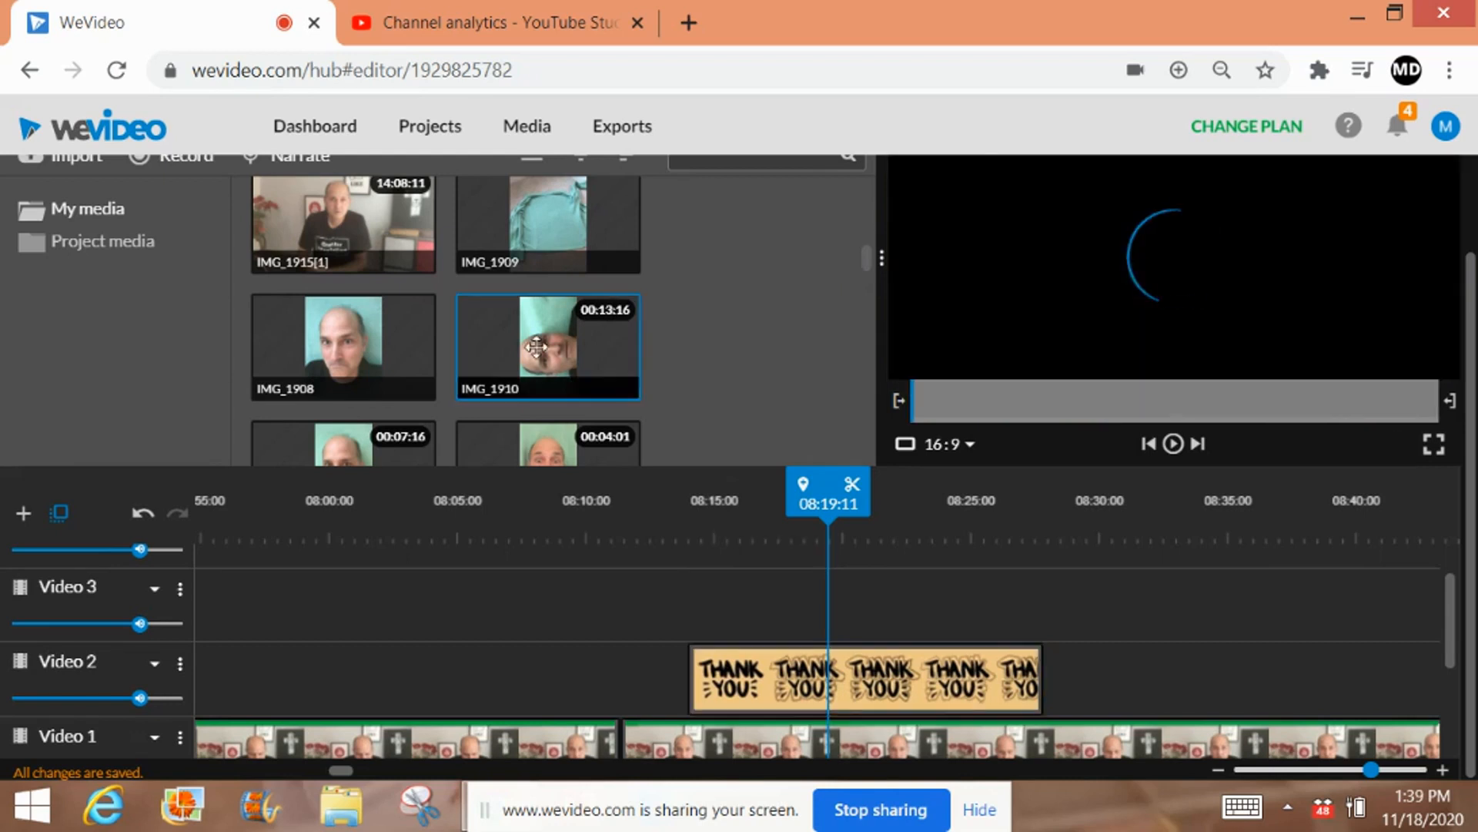
pyautogui.moveTo(568, 335); pyautogui.dragTo(1139, 679)
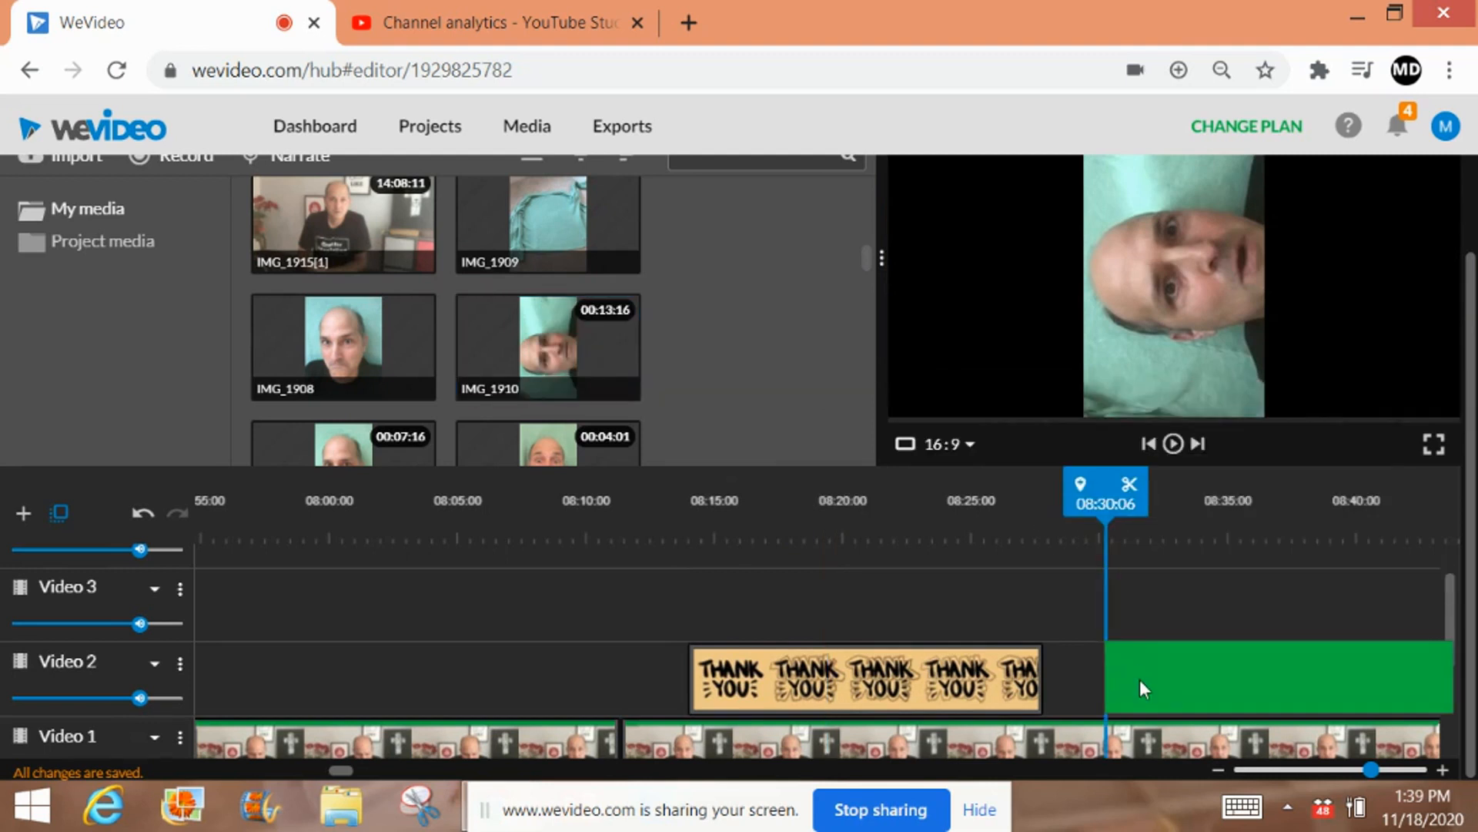
# - Key out IMG_1910's teal background with Color Keying, sampling the color b1fdf3 from the preview, and save the changes
pyautogui.click(1122, 623)
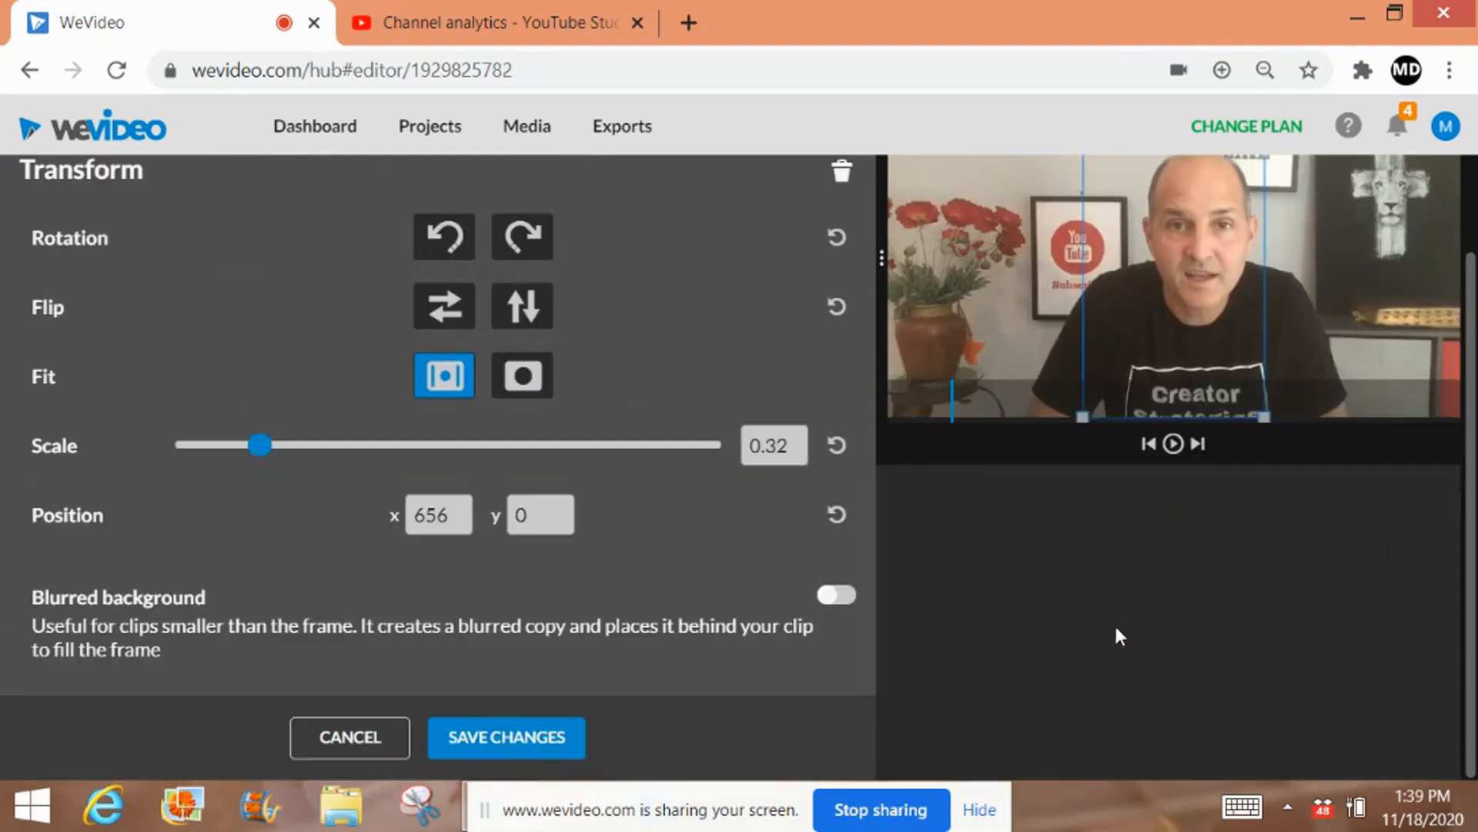
pyautogui.scroll(2, 1120, 636)
pyautogui.click(420, 223)
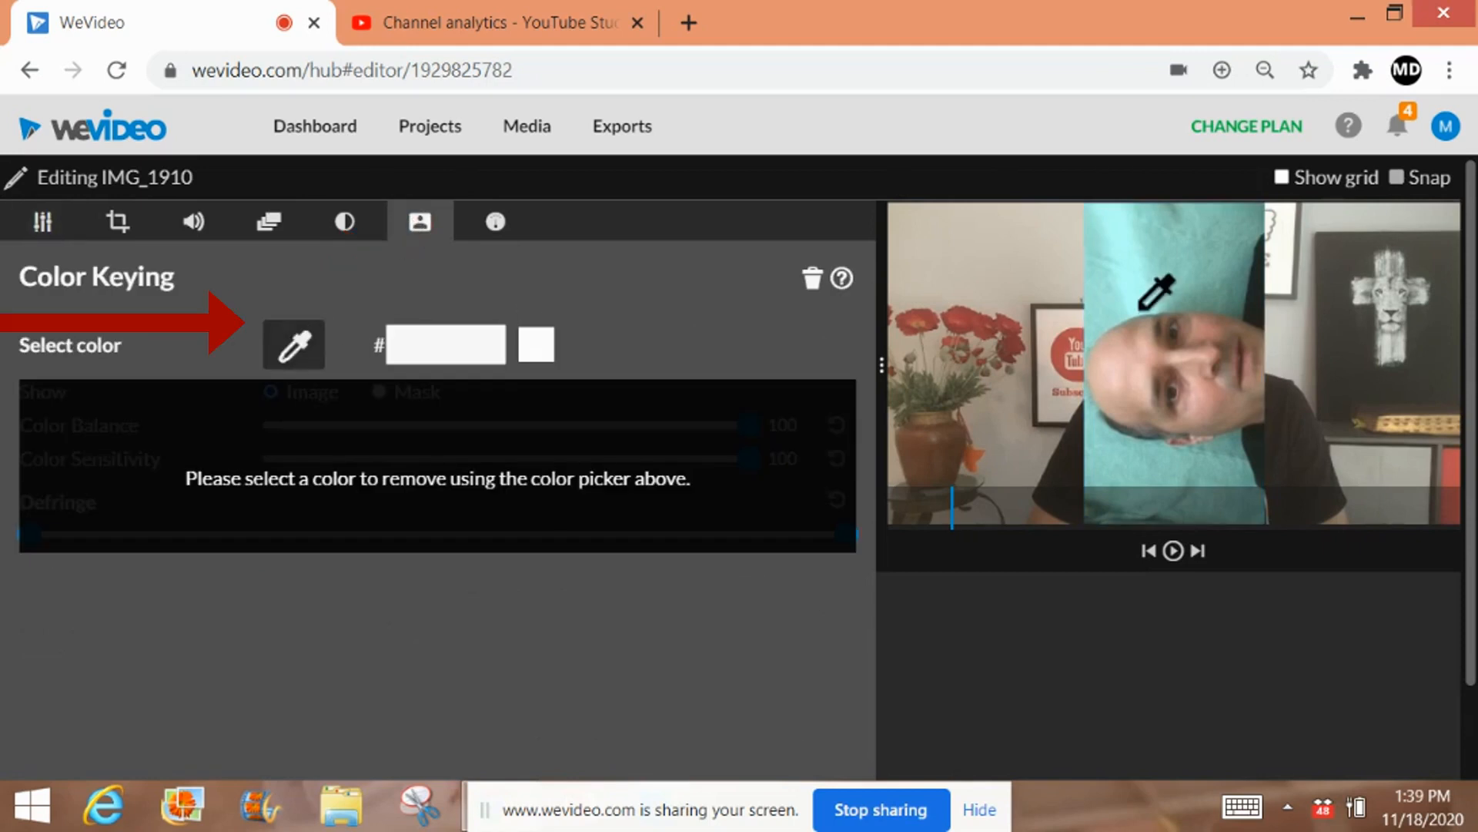
pyautogui.click(1144, 283)
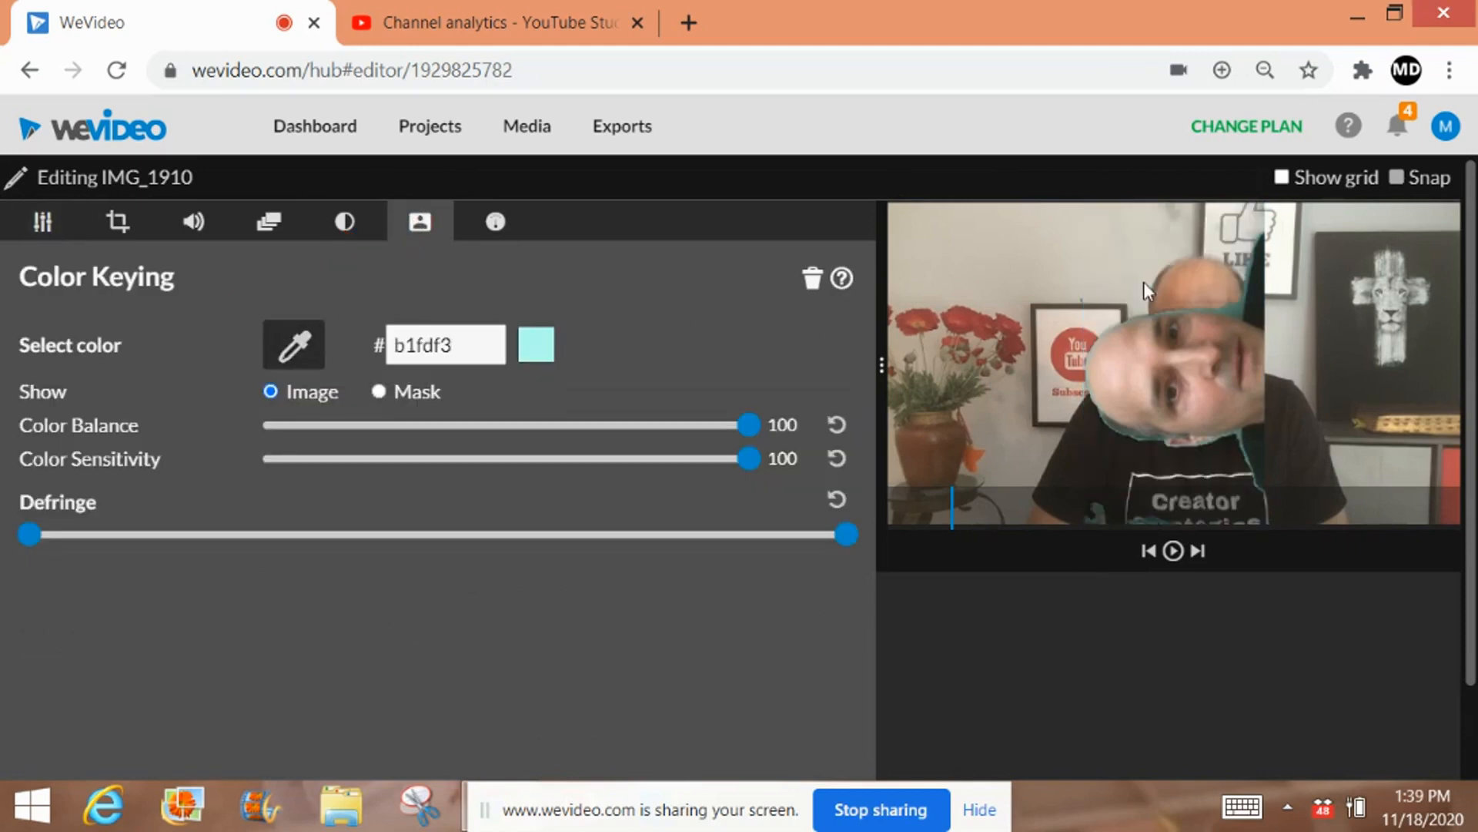
pyautogui.scroll(-2, 1472, 454)
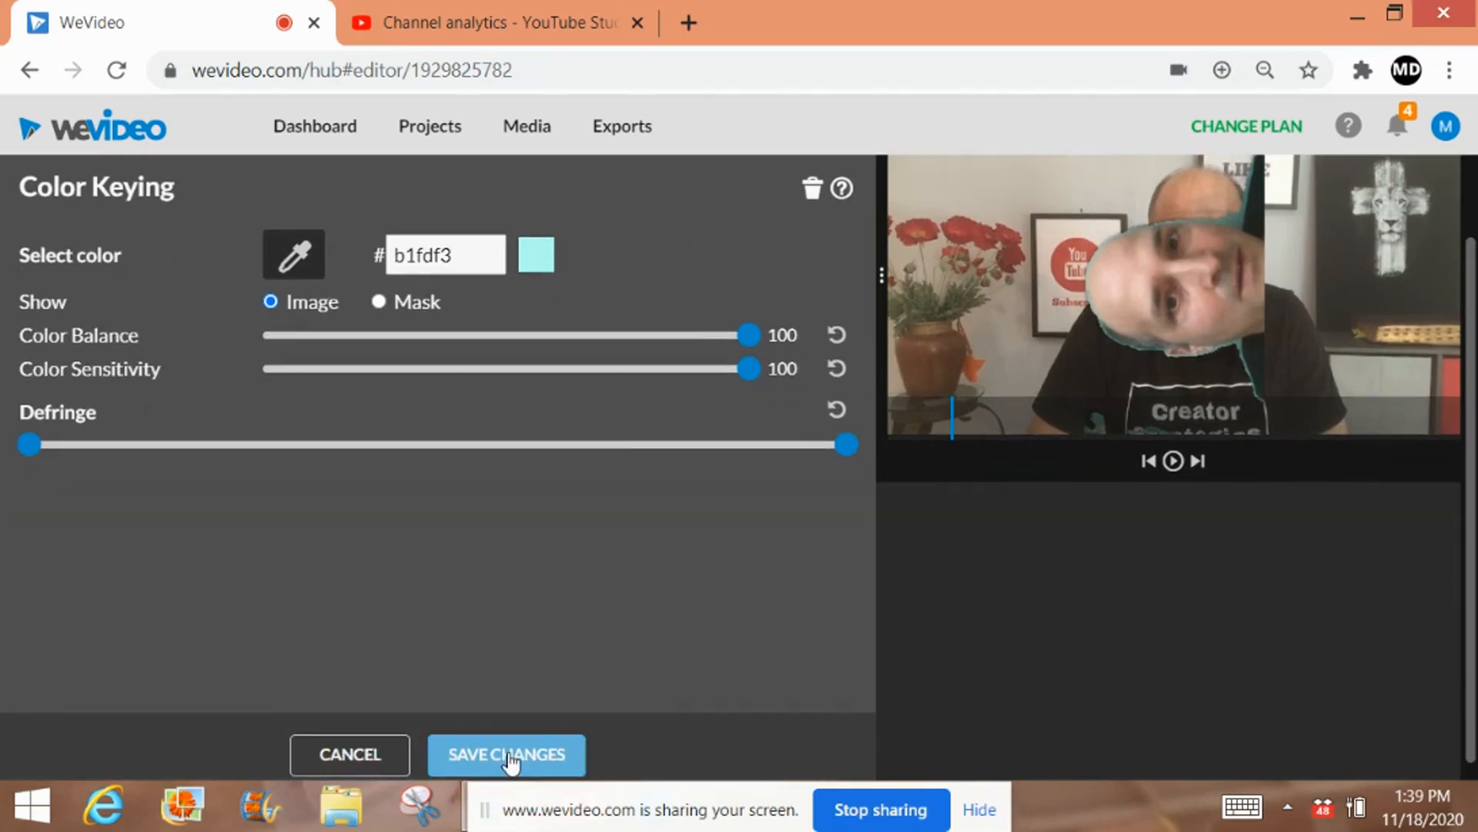
pyautogui.click(510, 758)
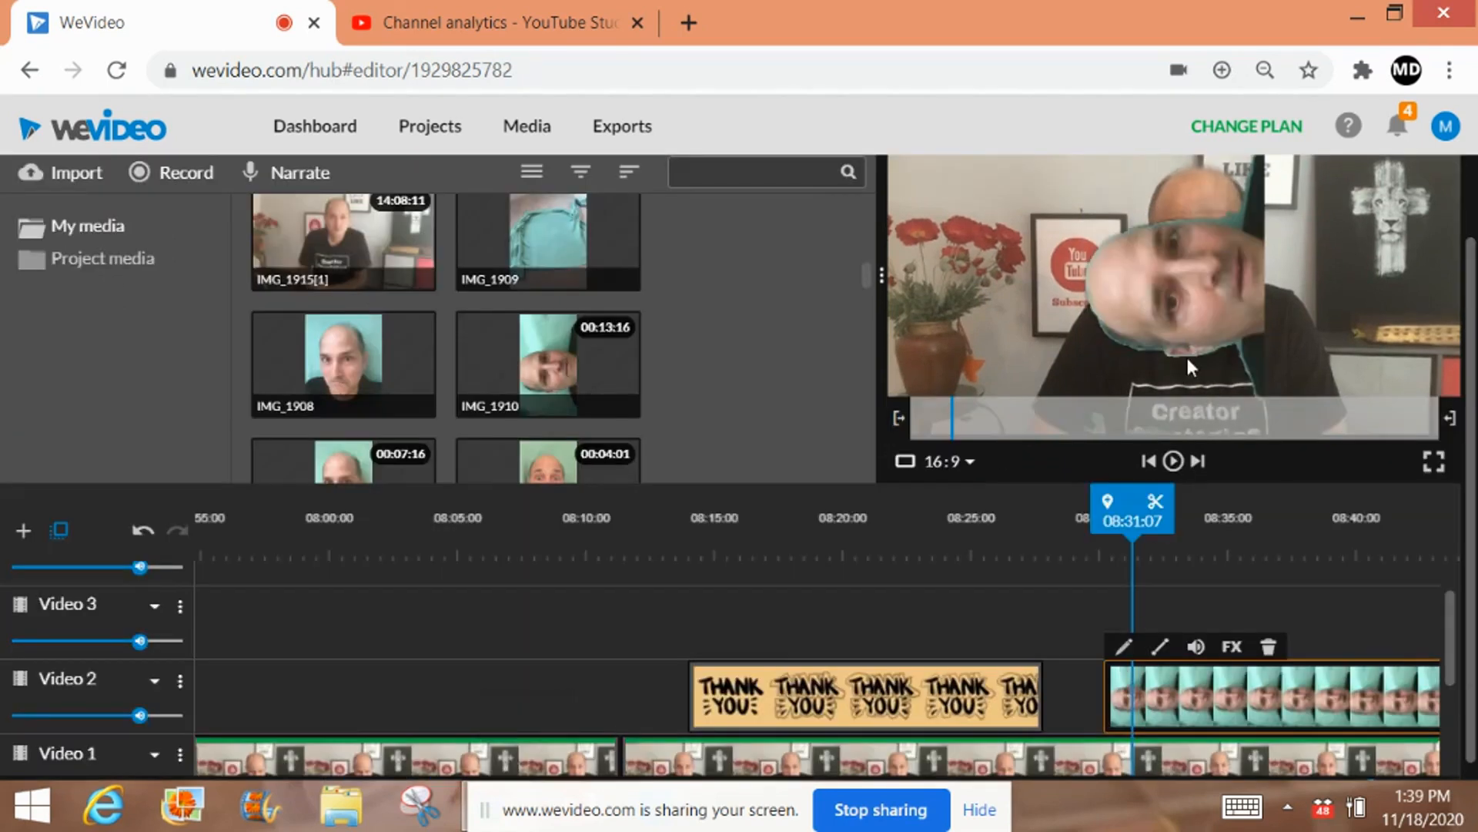
# - Rotate IMG_1910 clockwise so the head is upright, move it to position x 1464, y -61, and save the changes
pyautogui.click(1125, 647)
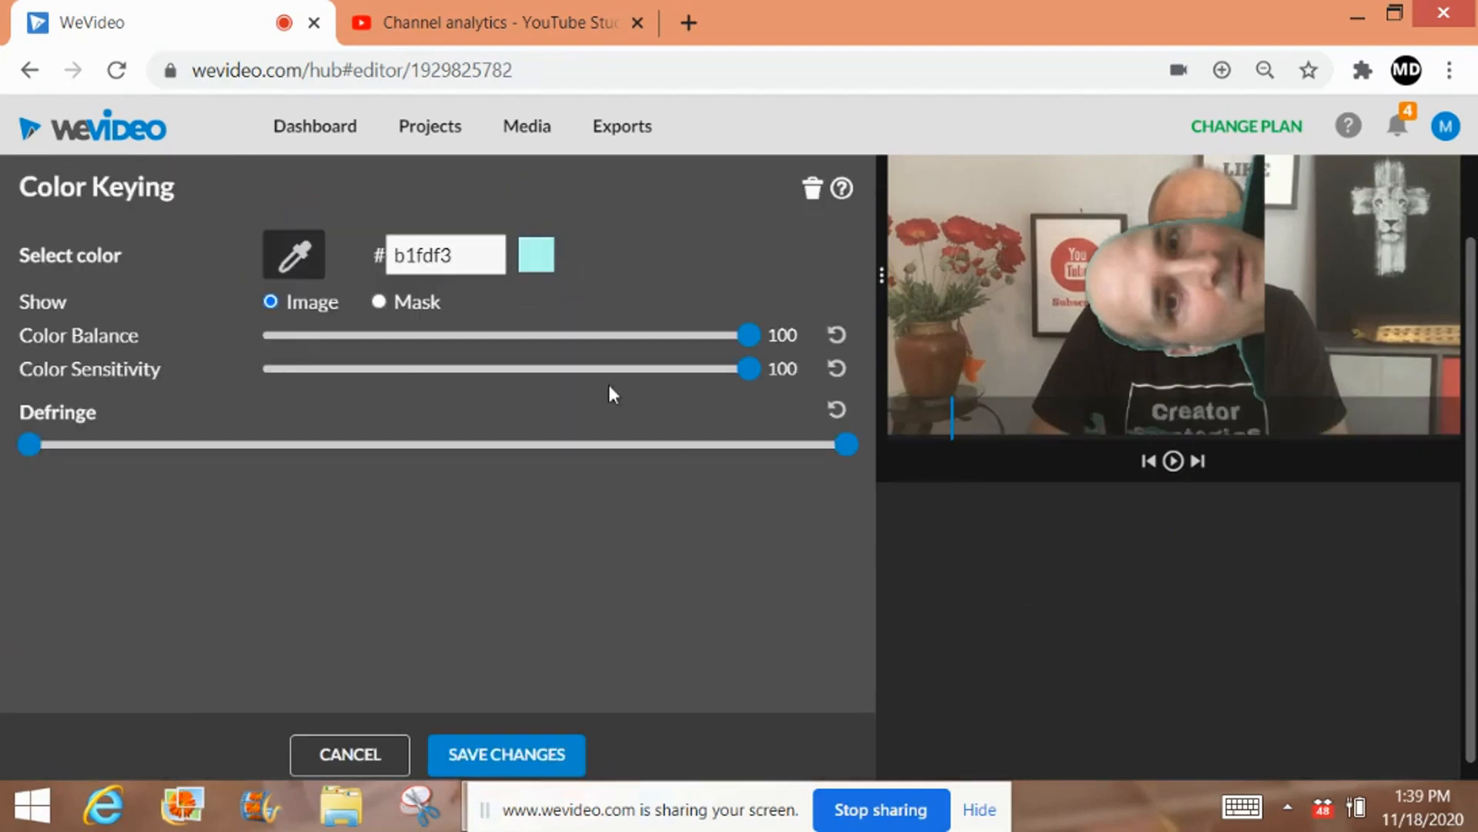
pyautogui.scroll(2, 612, 395)
pyautogui.click(43, 231)
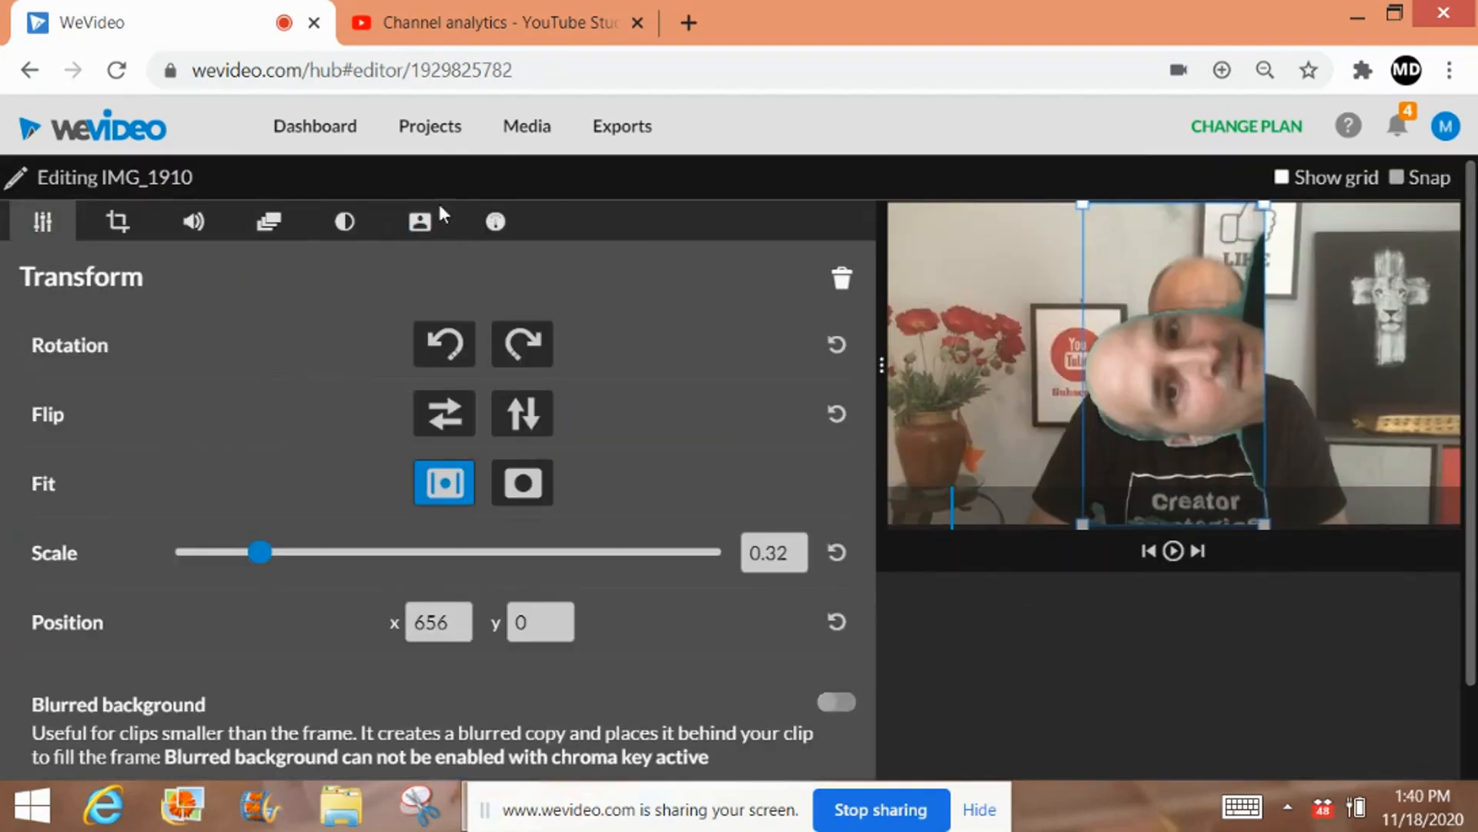
pyautogui.moveTo(1161, 370); pyautogui.dragTo(1349, 378)
pyautogui.click(518, 354)
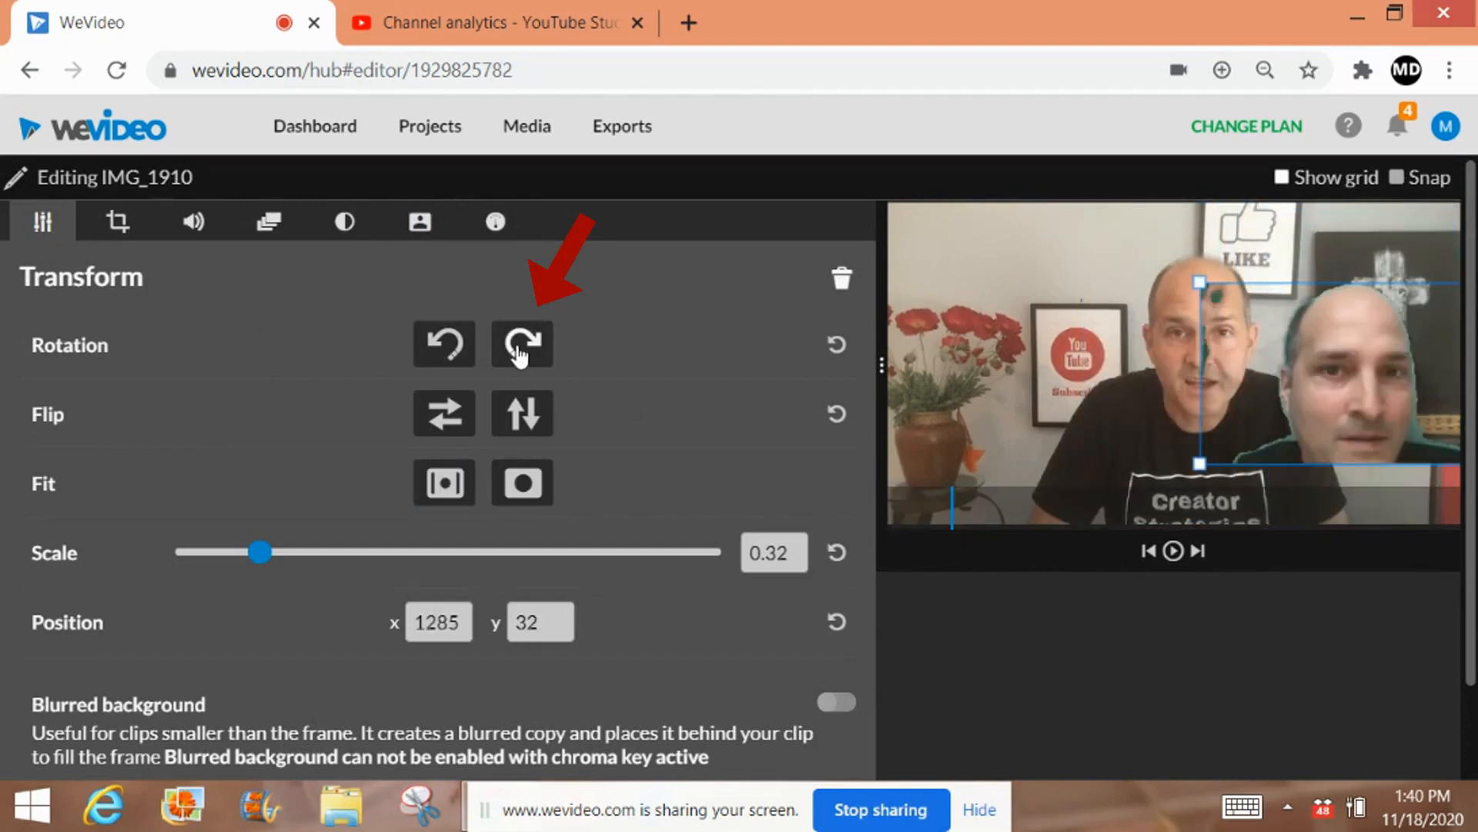
pyautogui.moveTo(1318, 377)
pyautogui.mouseDown()
pyautogui.moveTo(1359, 373)
pyautogui.moveTo(1325, 355)
pyautogui.mouseUp()
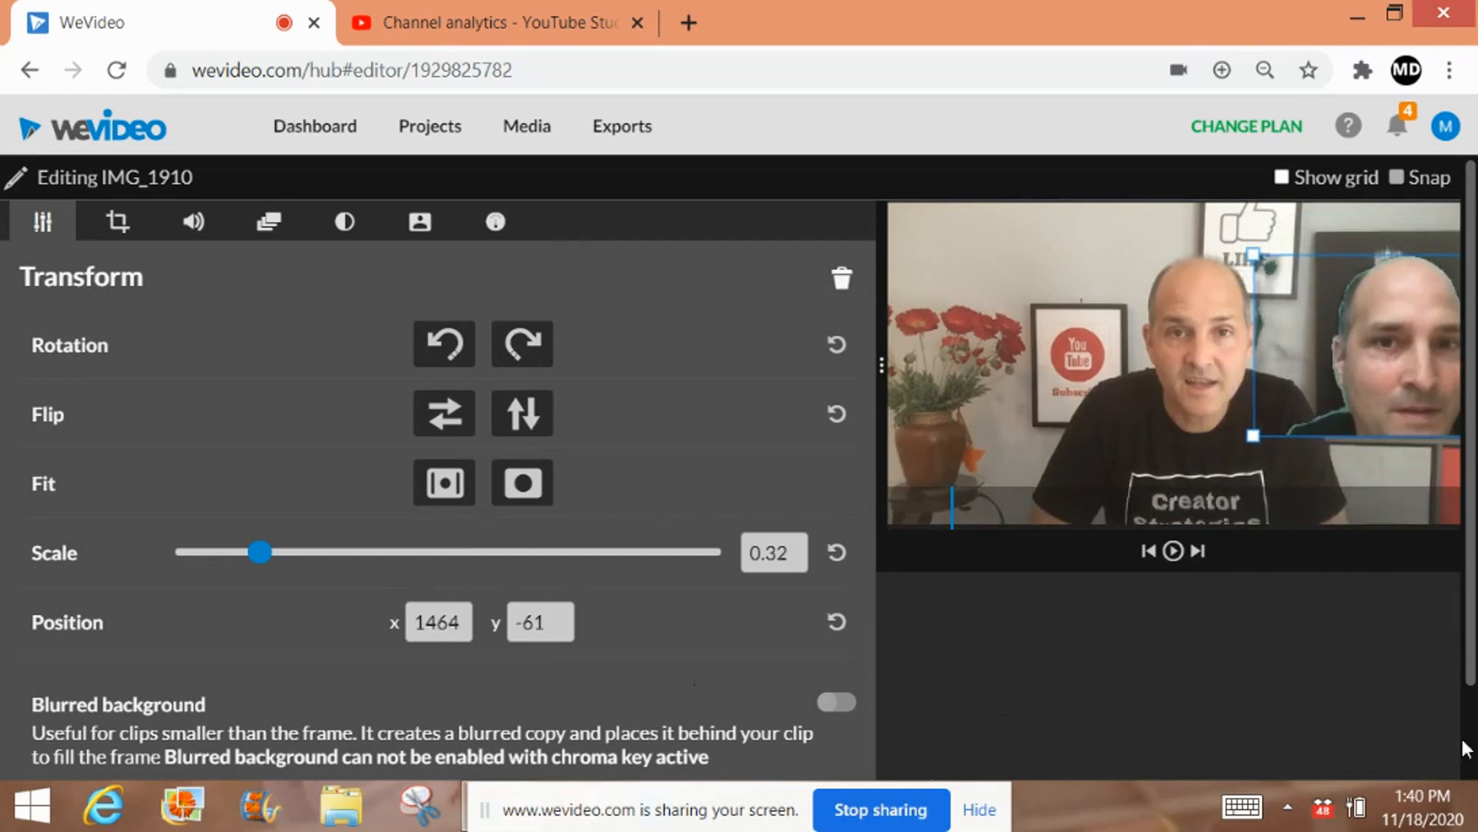
pyautogui.scroll(-2, 1465, 747)
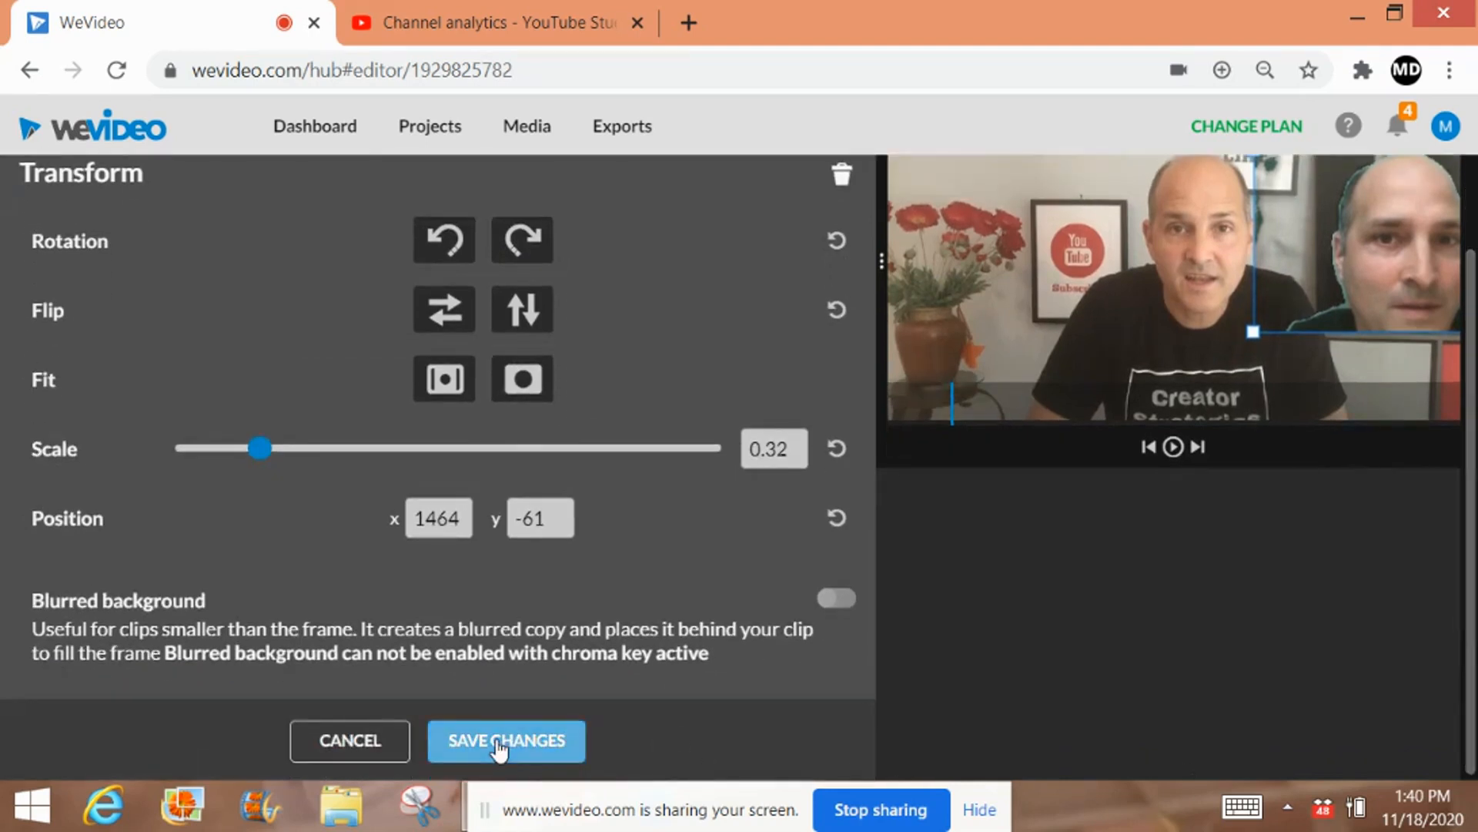
pyautogui.click(498, 743)
# - Preview the keyed IMG_1910 clip from about 08:29 and delete it from the Video 2 track
pyautogui.moveTo(1123, 491); pyautogui.dragTo(1067, 490)
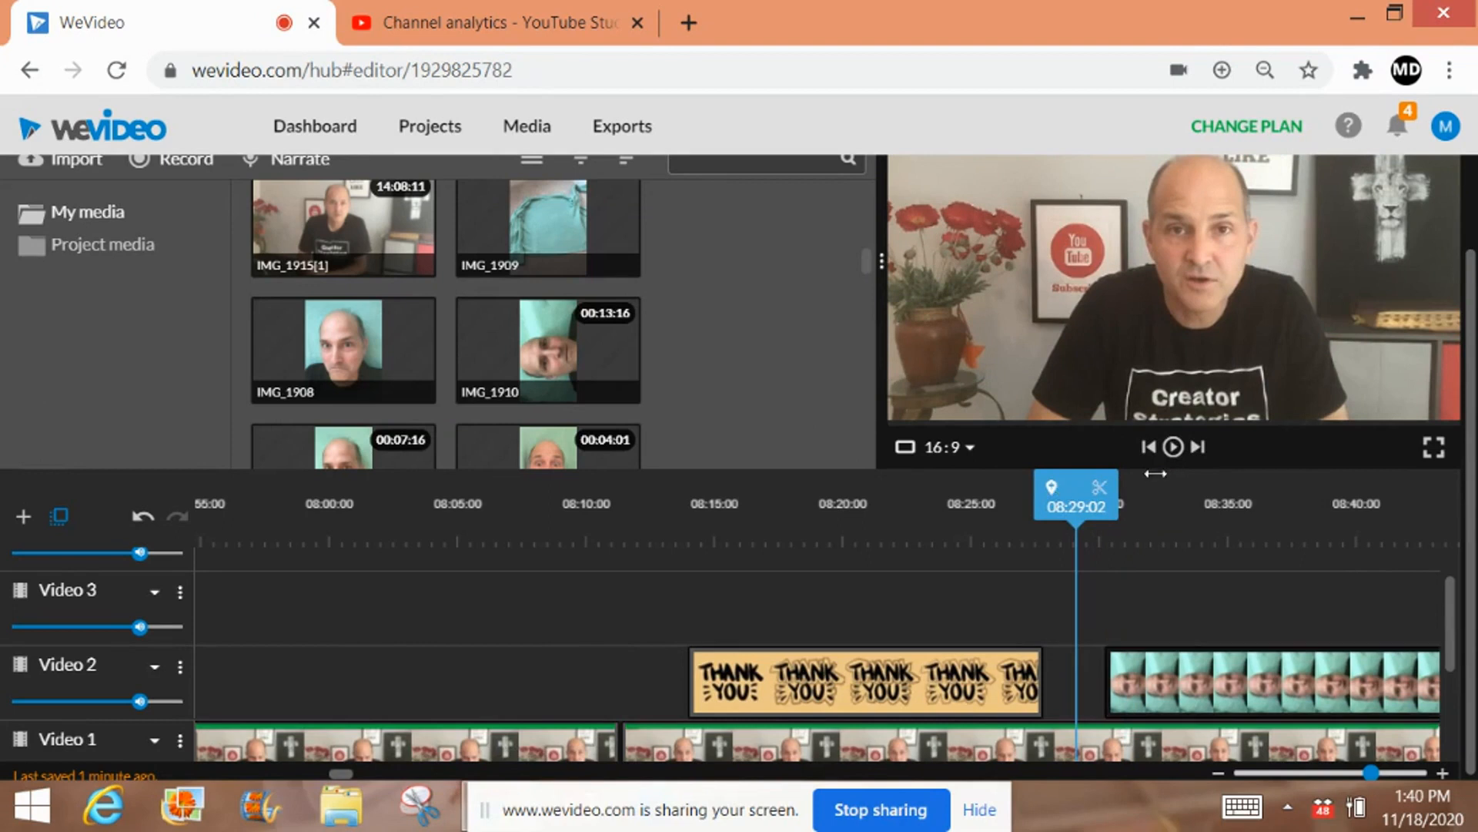
pyautogui.scroll(1, 1178, 472)
pyautogui.click(1185, 467)
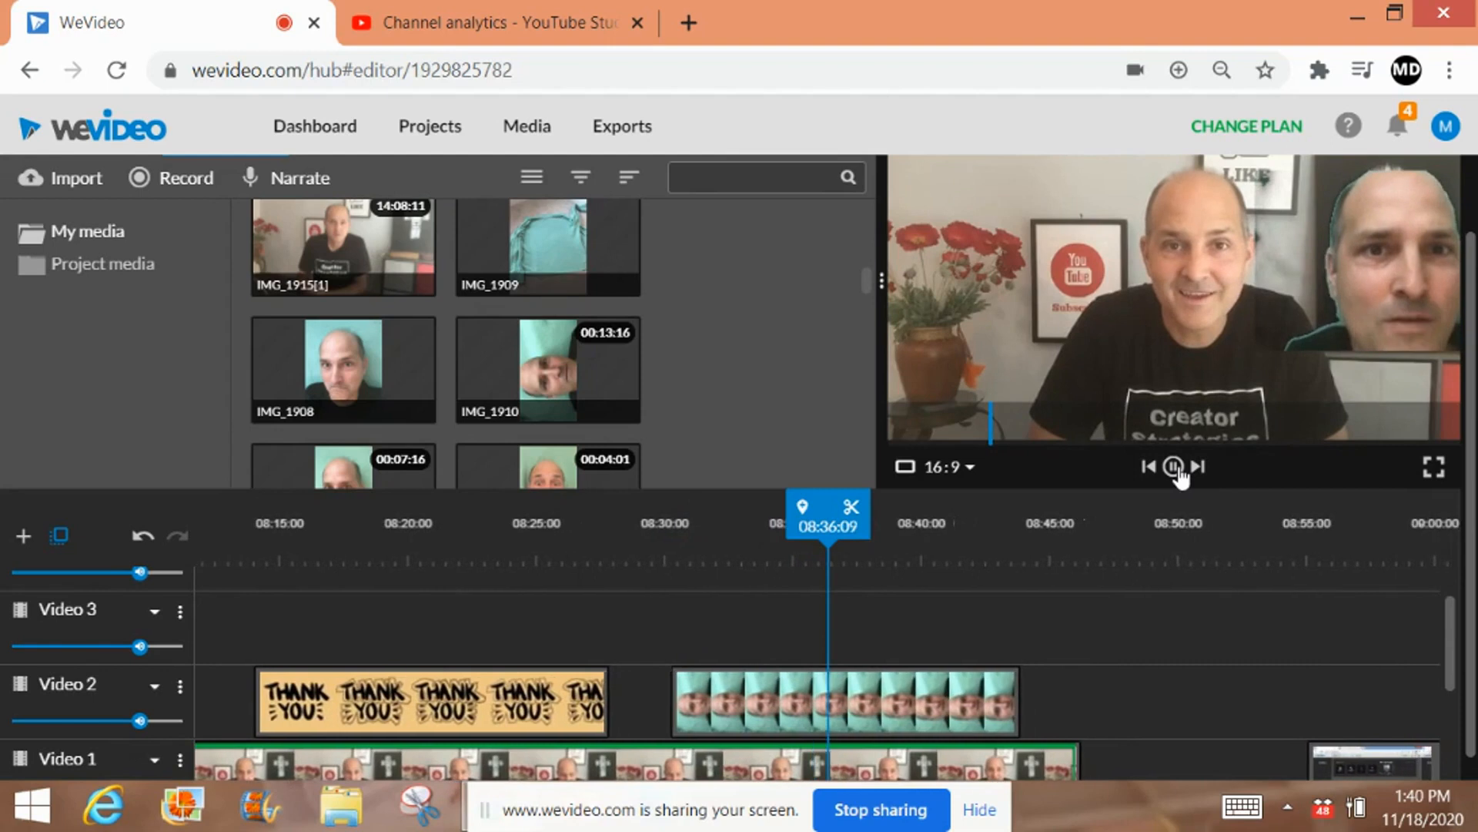
pyautogui.click(1173, 466)
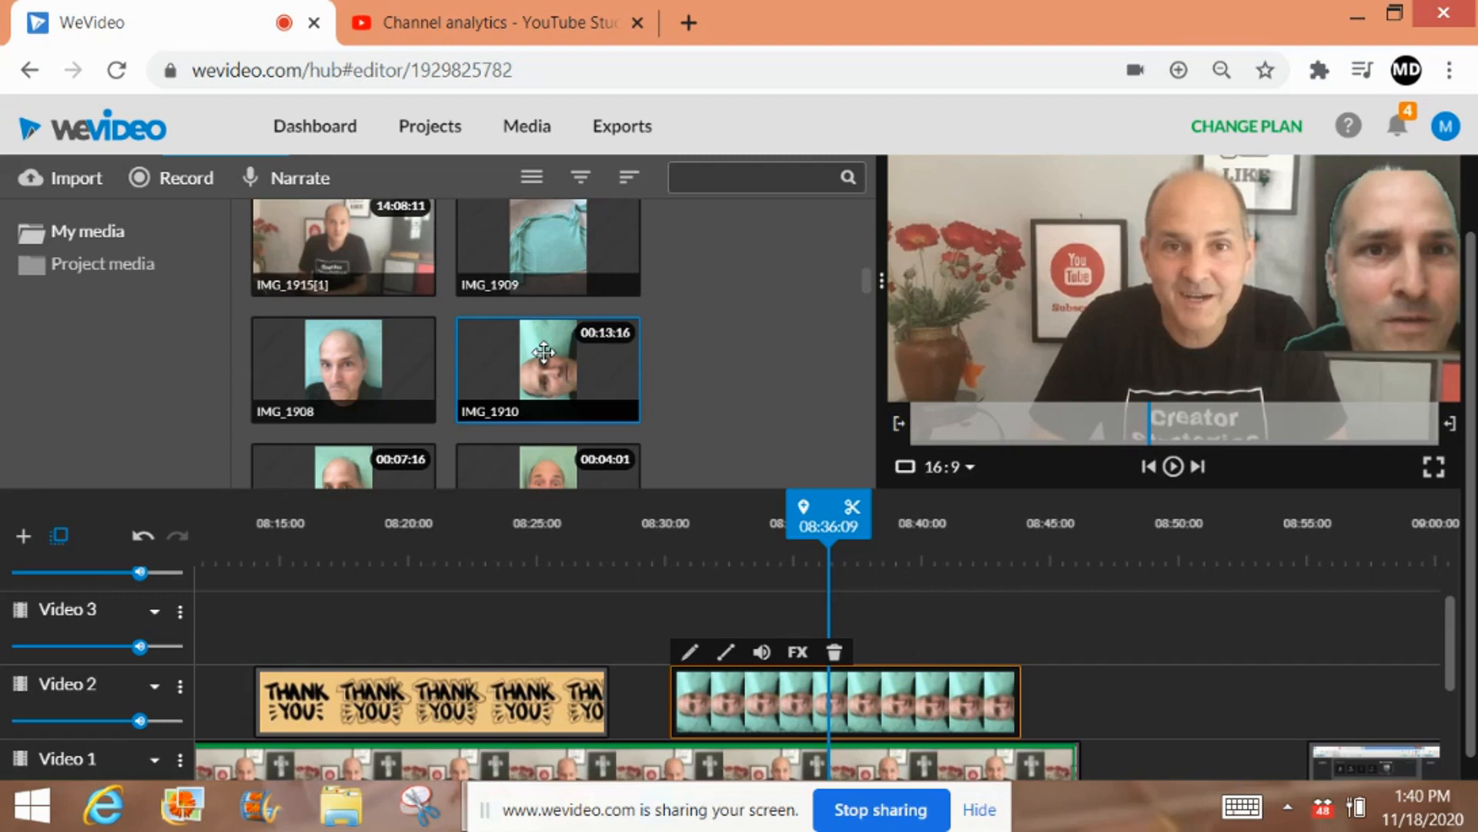
pyautogui.click(834, 653)
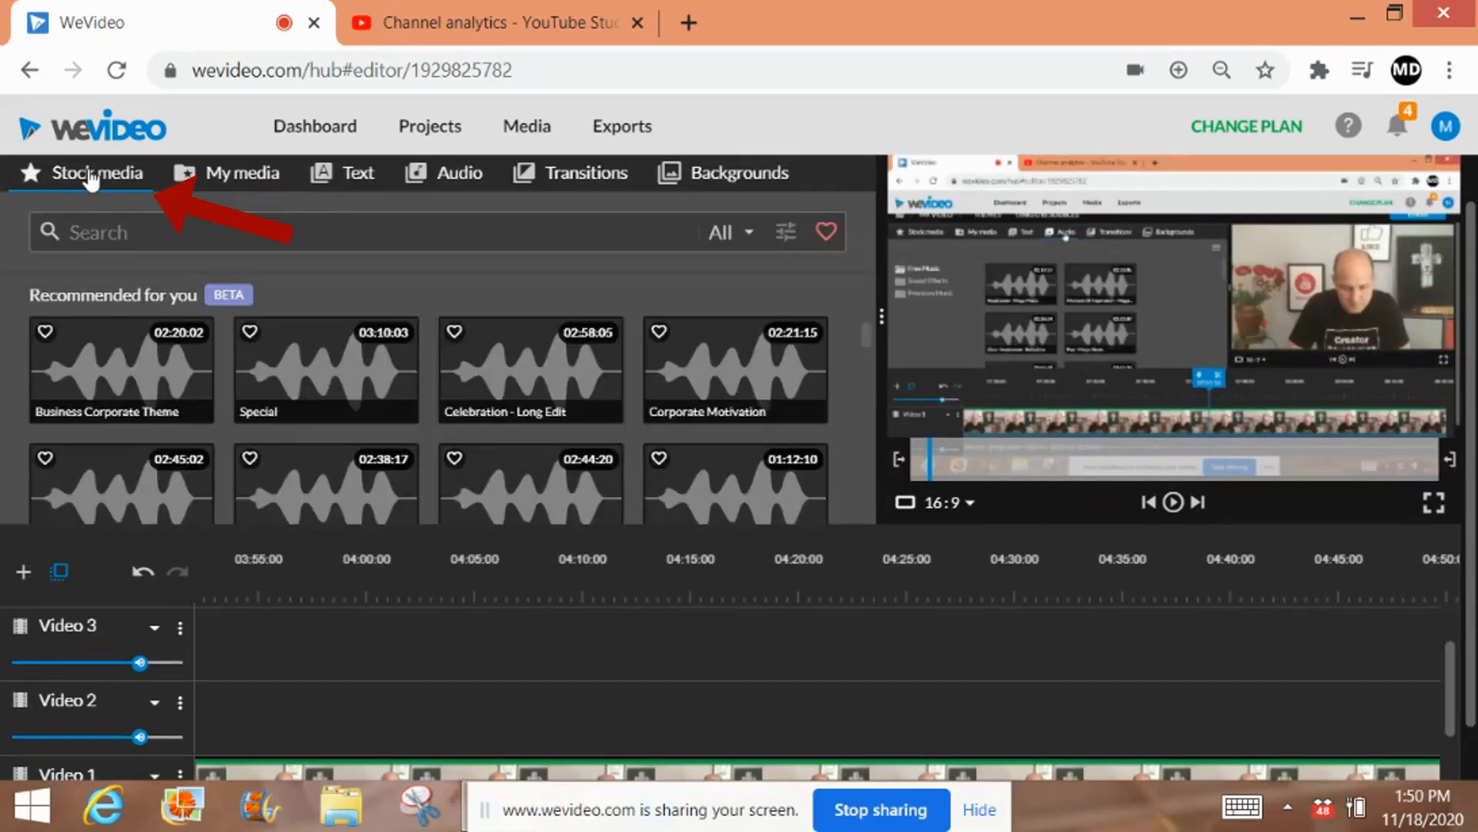
# - Search the stock media for "subscribe" and add the Subscribe Green screen Red clip to the Video 2 track at about 04:11
pyautogui.click(204, 238)
pyautogui.write('subscribe')
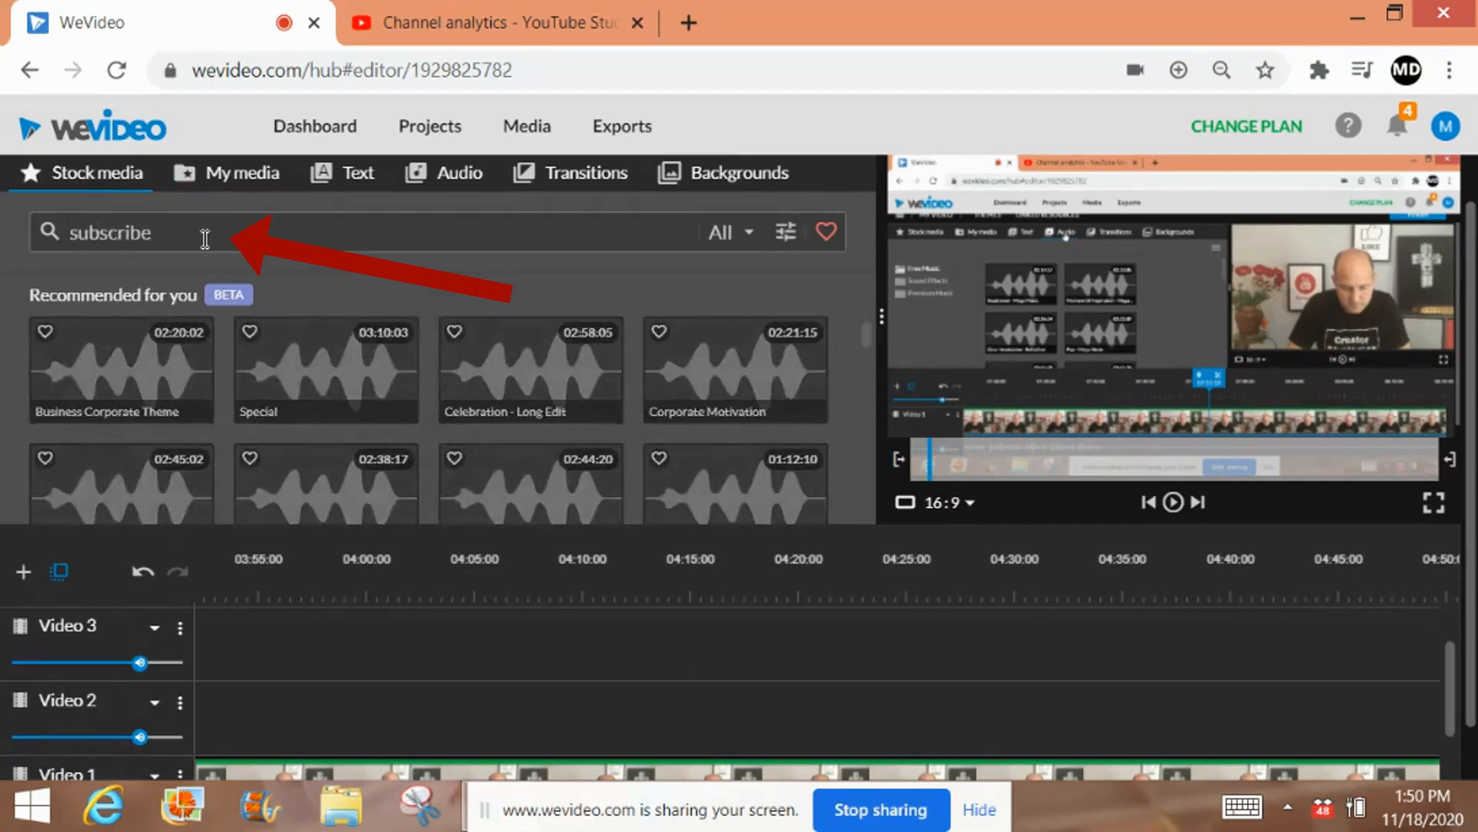
pyautogui.press('Return')
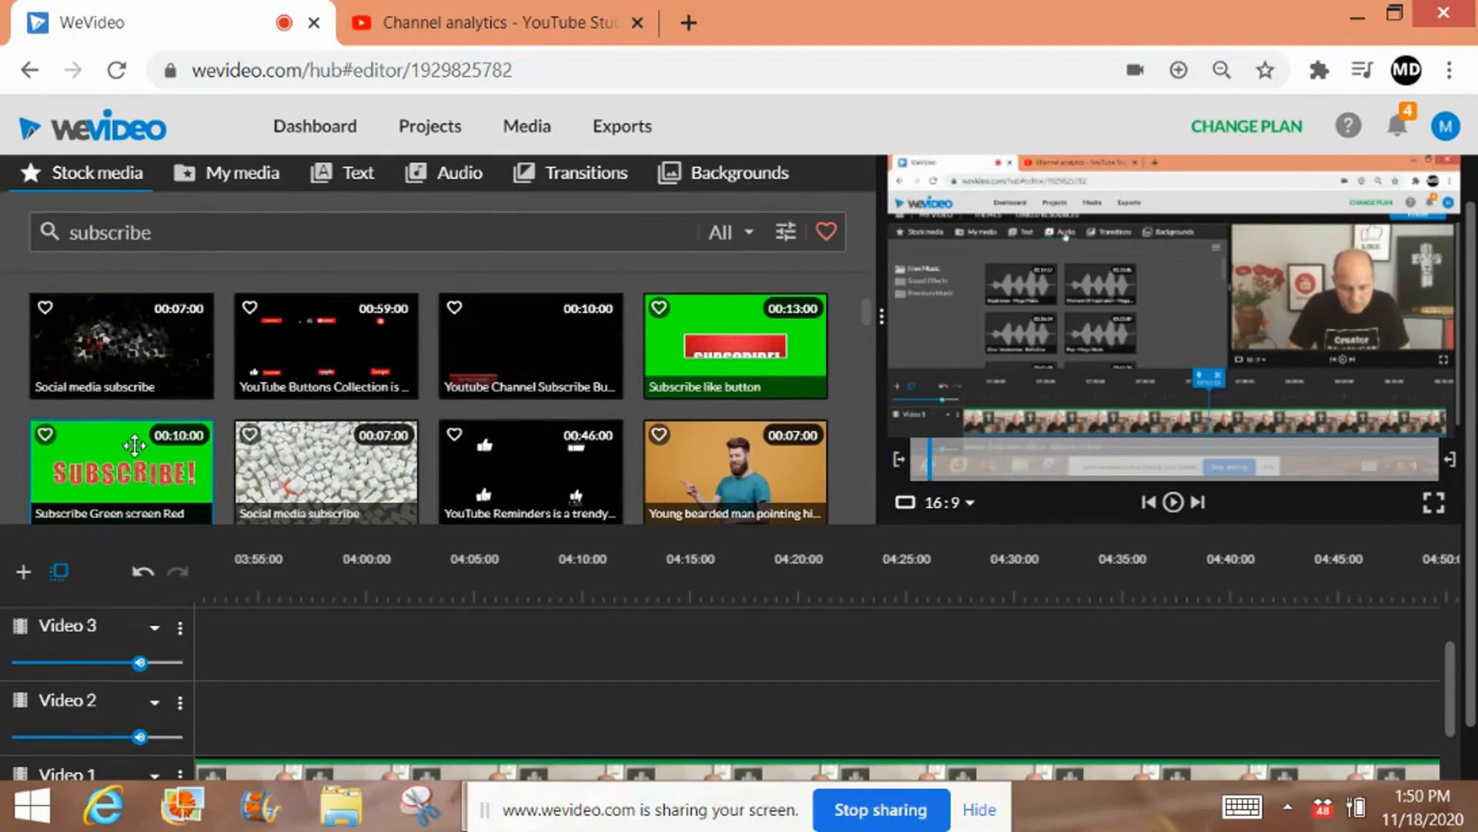
pyautogui.moveTo(135, 445); pyautogui.dragTo(639, 727)
pyautogui.click(665, 703)
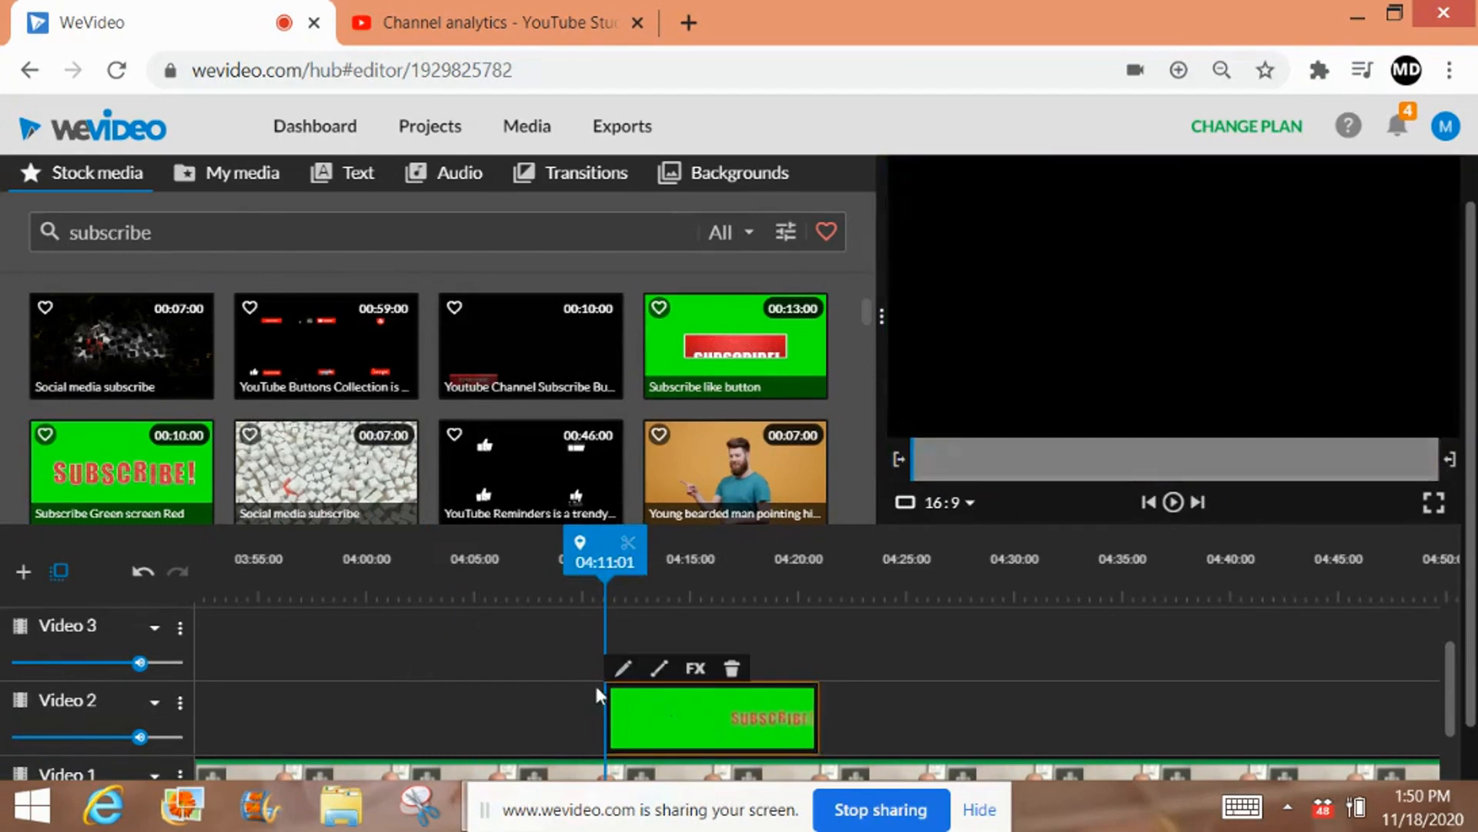
# - Key out the Subscribe clip's green background with Color Keying, sampling the color 00da02 from the preview
pyautogui.moveTo(604, 548); pyautogui.dragTo(625, 546)
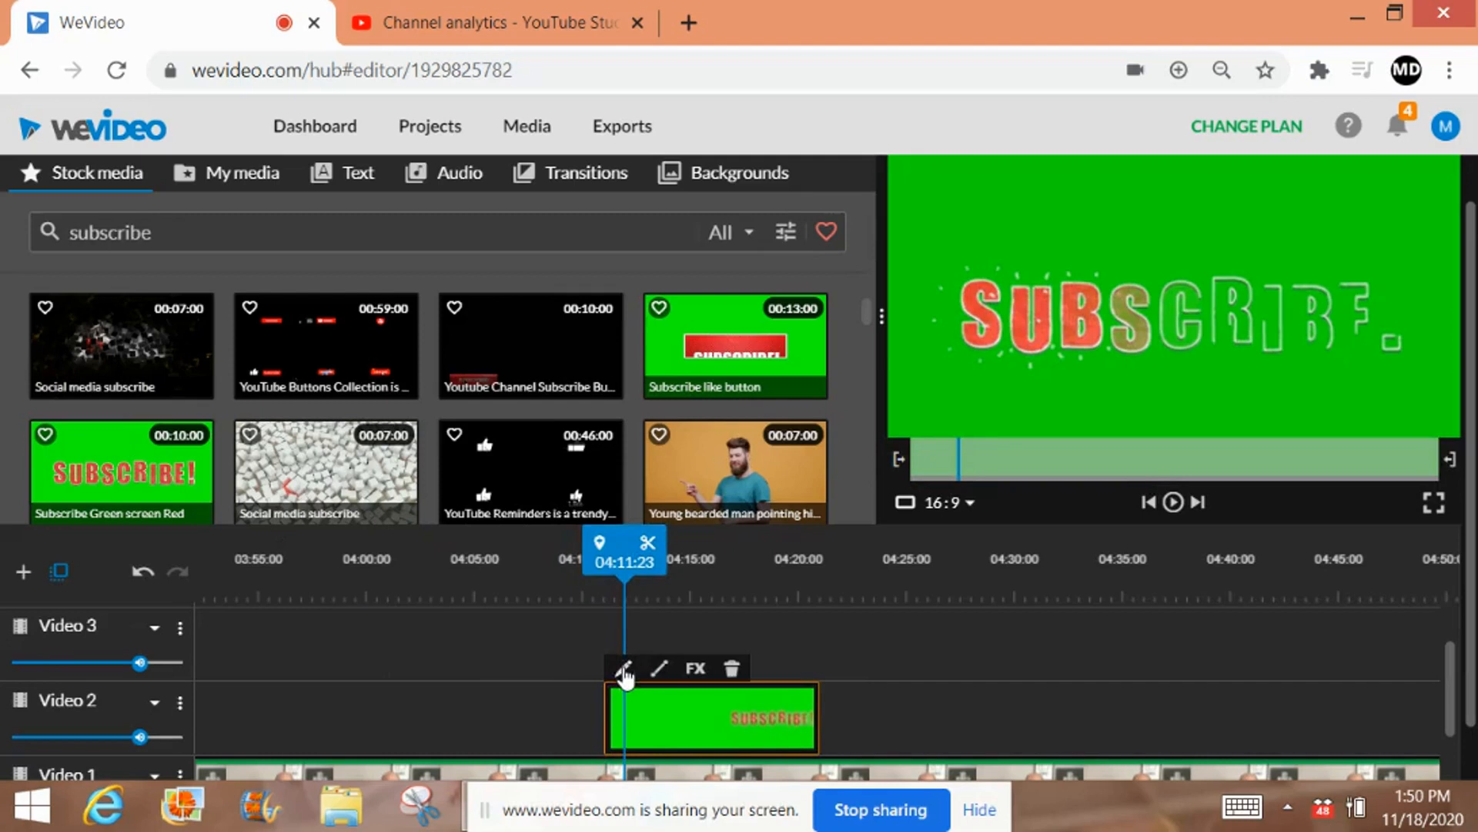
pyautogui.click(622, 667)
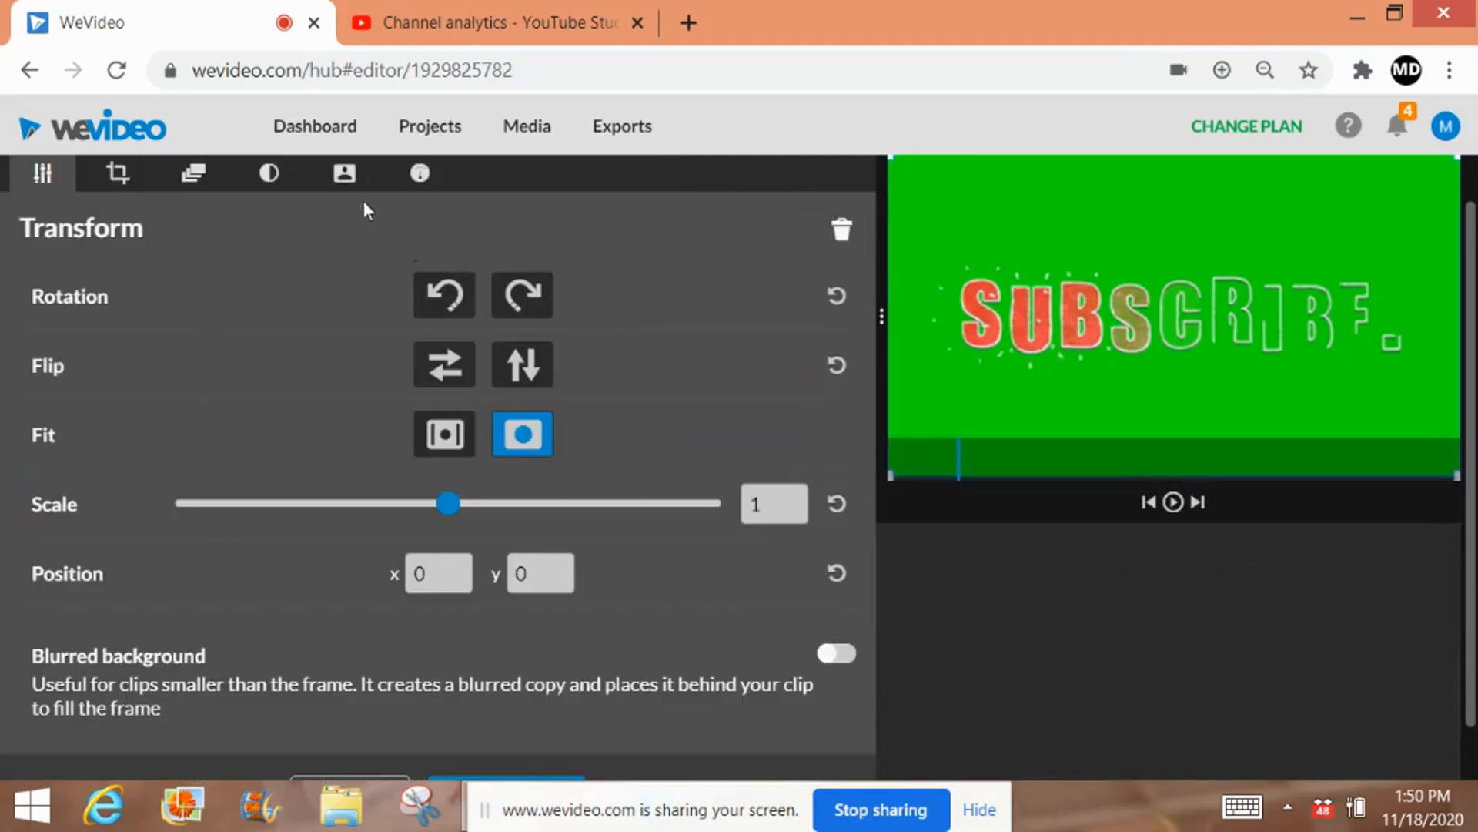
pyautogui.click(347, 178)
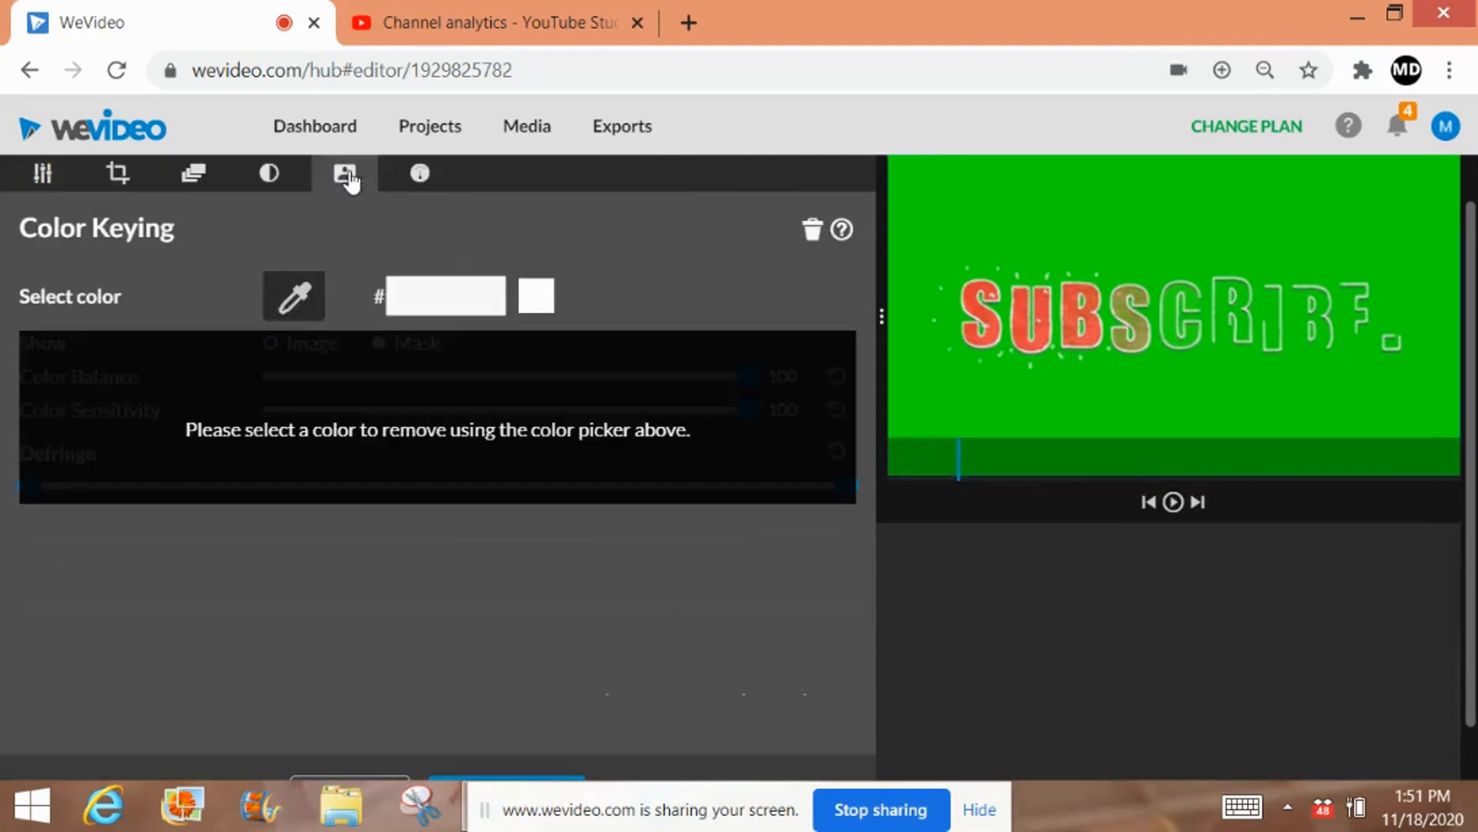
pyautogui.click(293, 300)
pyautogui.click(968, 198)
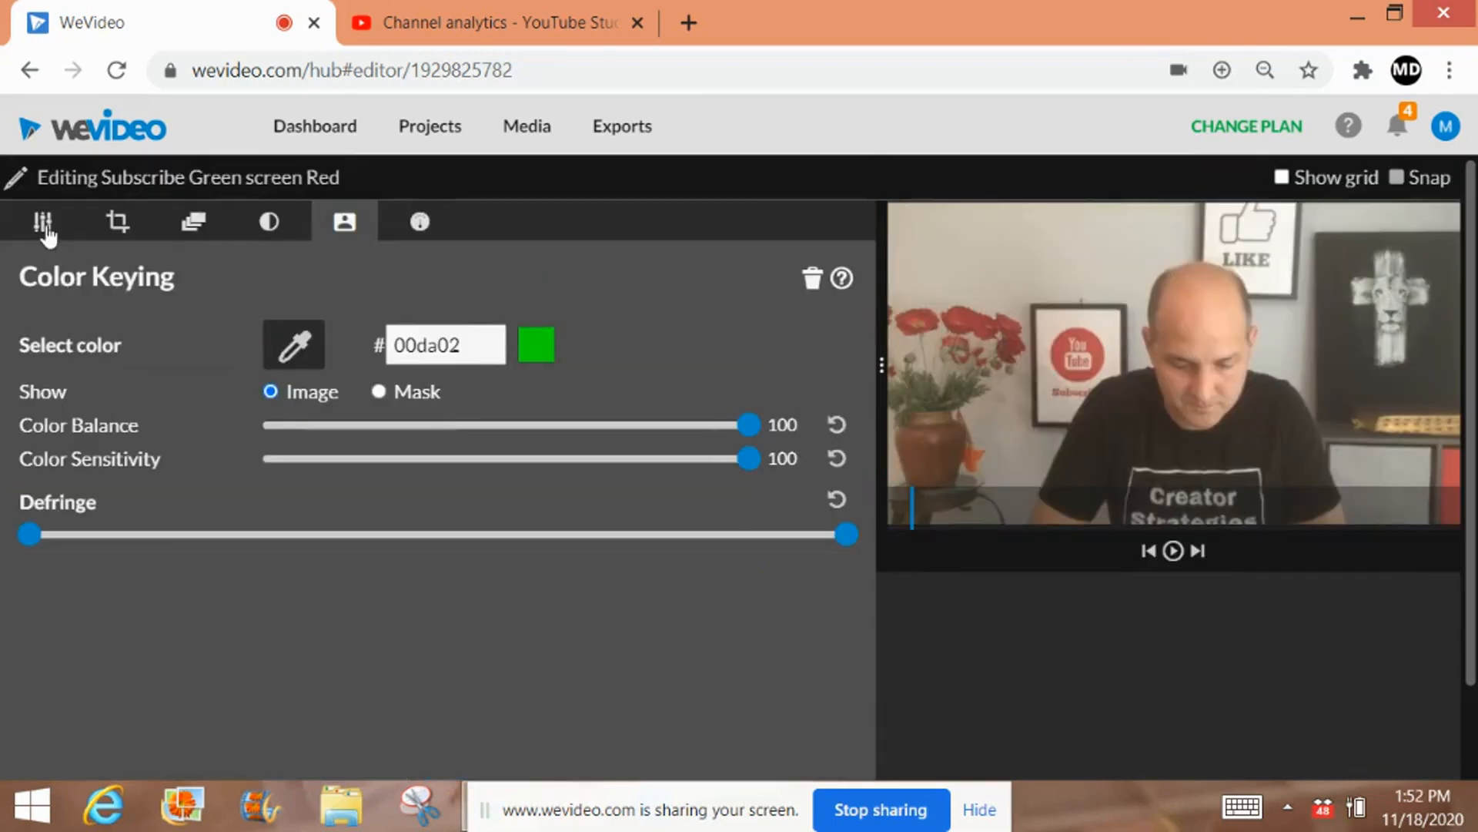
# - Shrink the Subscribe clip, move it onto the wall above the flowers, and save the changes
pyautogui.click(45, 227)
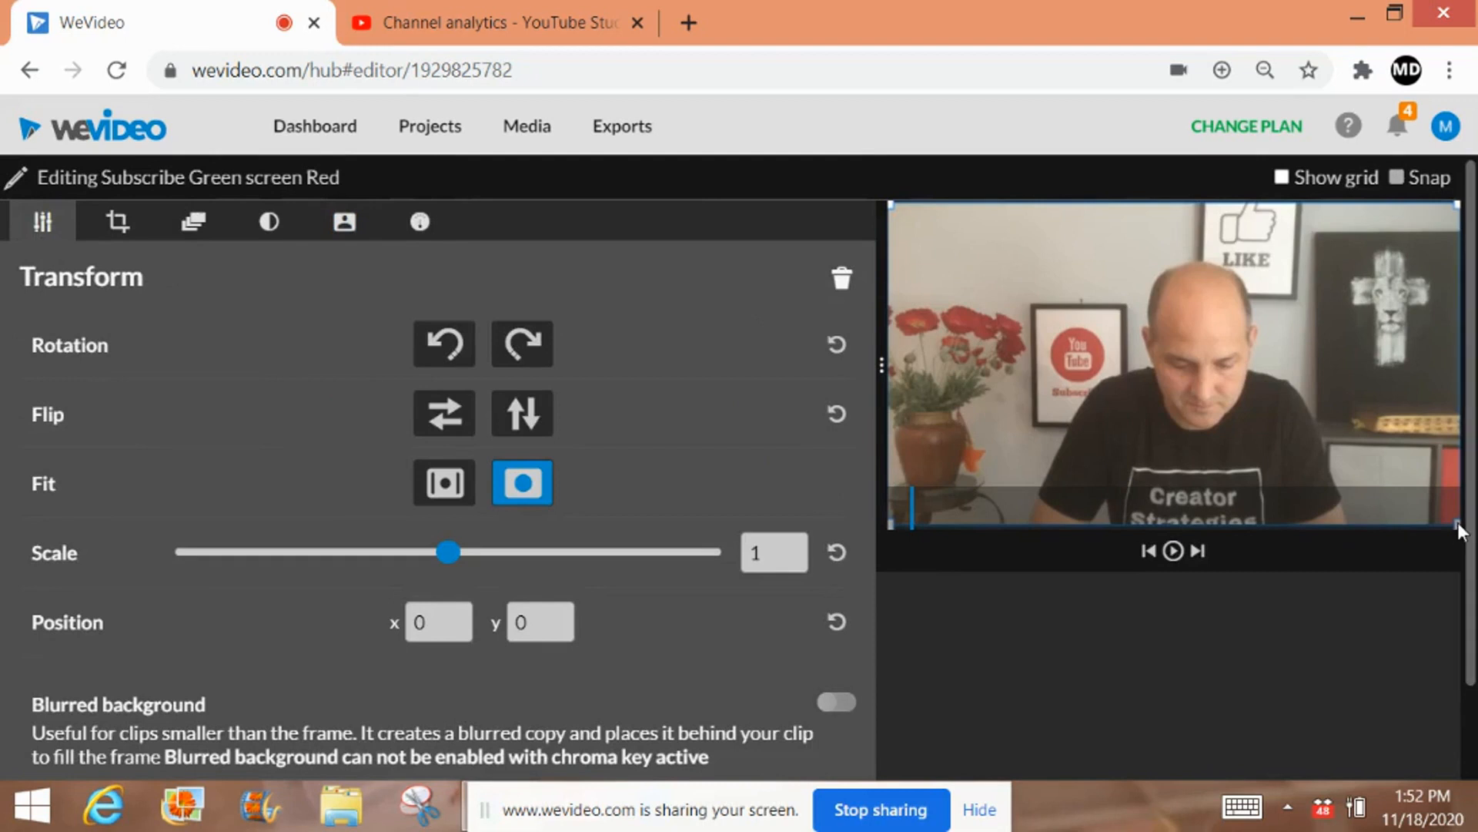
pyautogui.moveTo(448, 552); pyautogui.dragTo(264, 515)
pyautogui.moveTo(1166, 389); pyautogui.dragTo(1001, 282)
pyautogui.moveTo(1471, 343); pyautogui.dragTo(1472, 429)
pyautogui.click(506, 748)
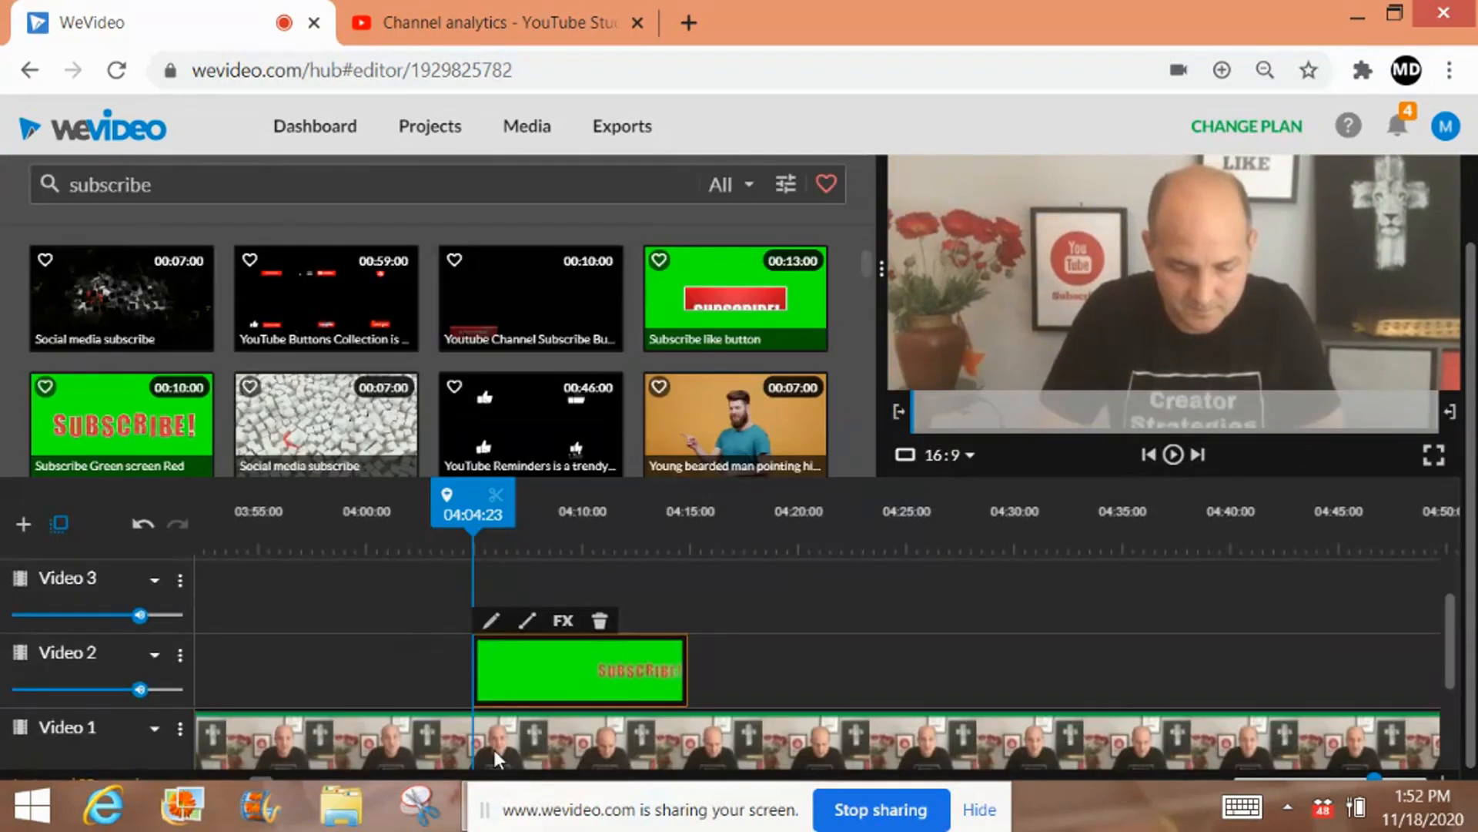
# - Preview the keyed Subscribe clip on the Video 2 track from about 04:03
pyautogui.moveTo(496, 499); pyautogui.dragTo(463, 499)
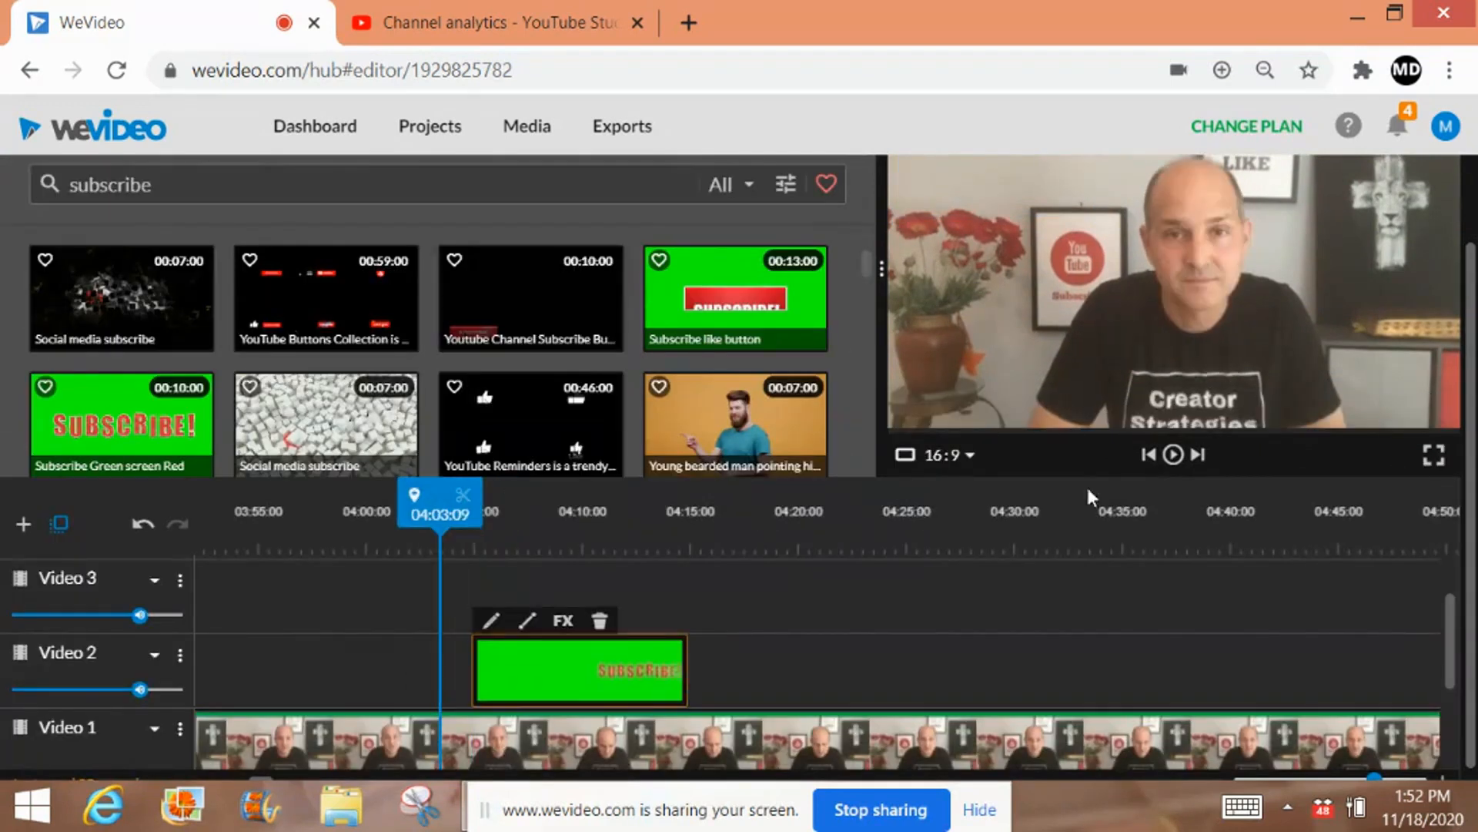
pyautogui.click(1174, 456)
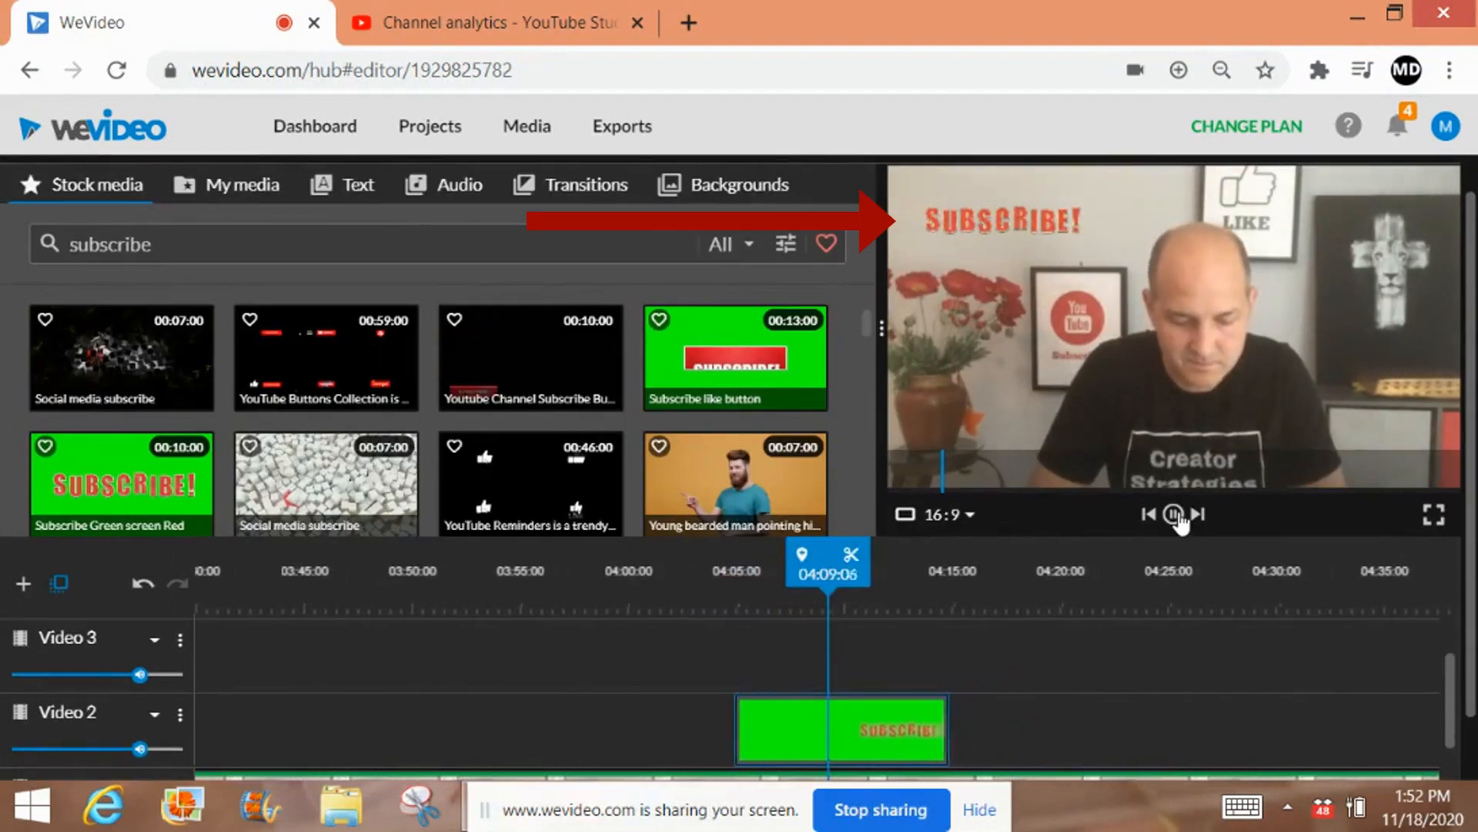
pyautogui.click(1174, 513)
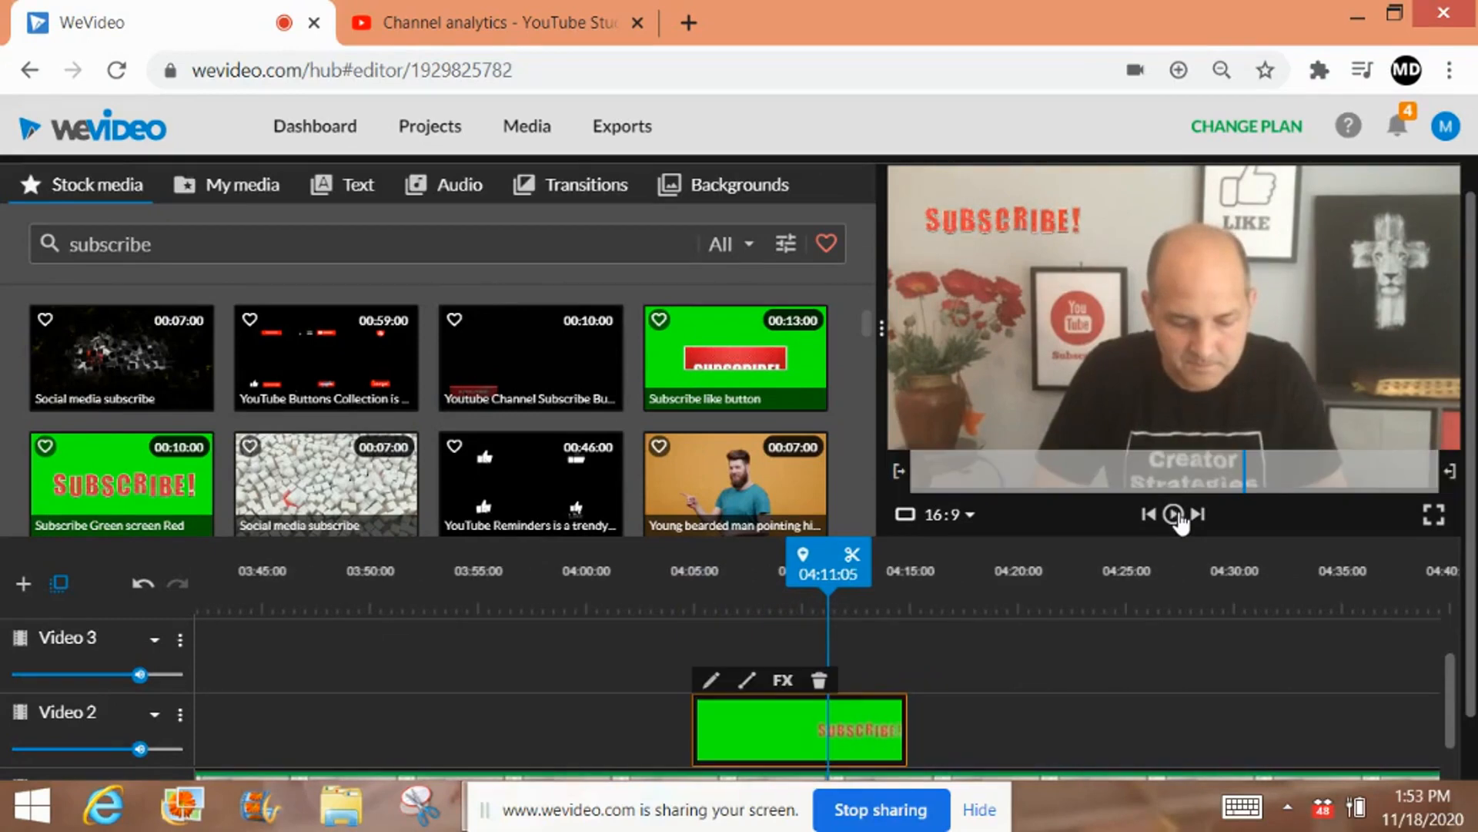
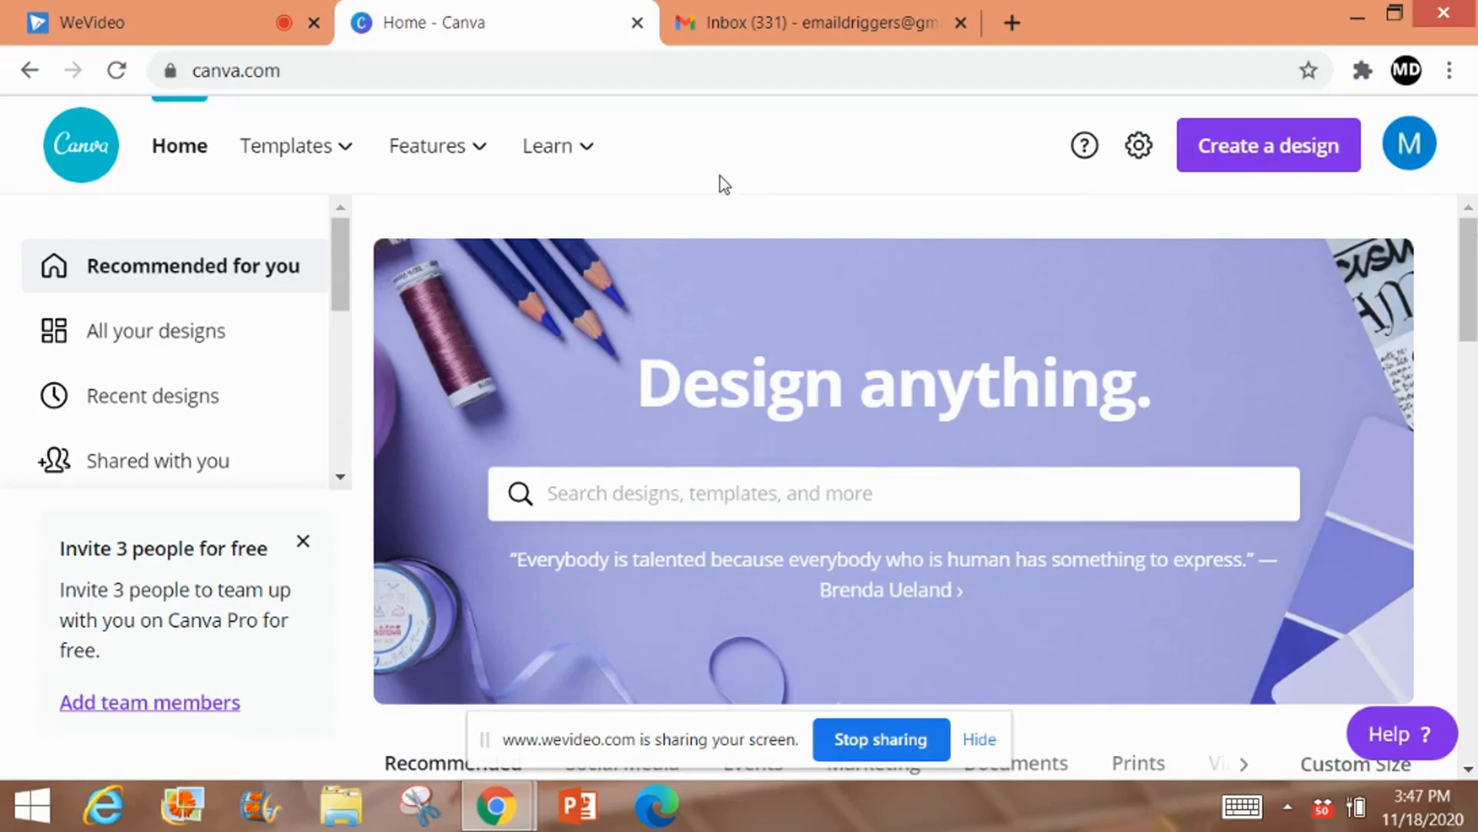
# - Create a blank custom-size design of 1000 x 750 px in Canva
pyautogui.click(1255, 158)
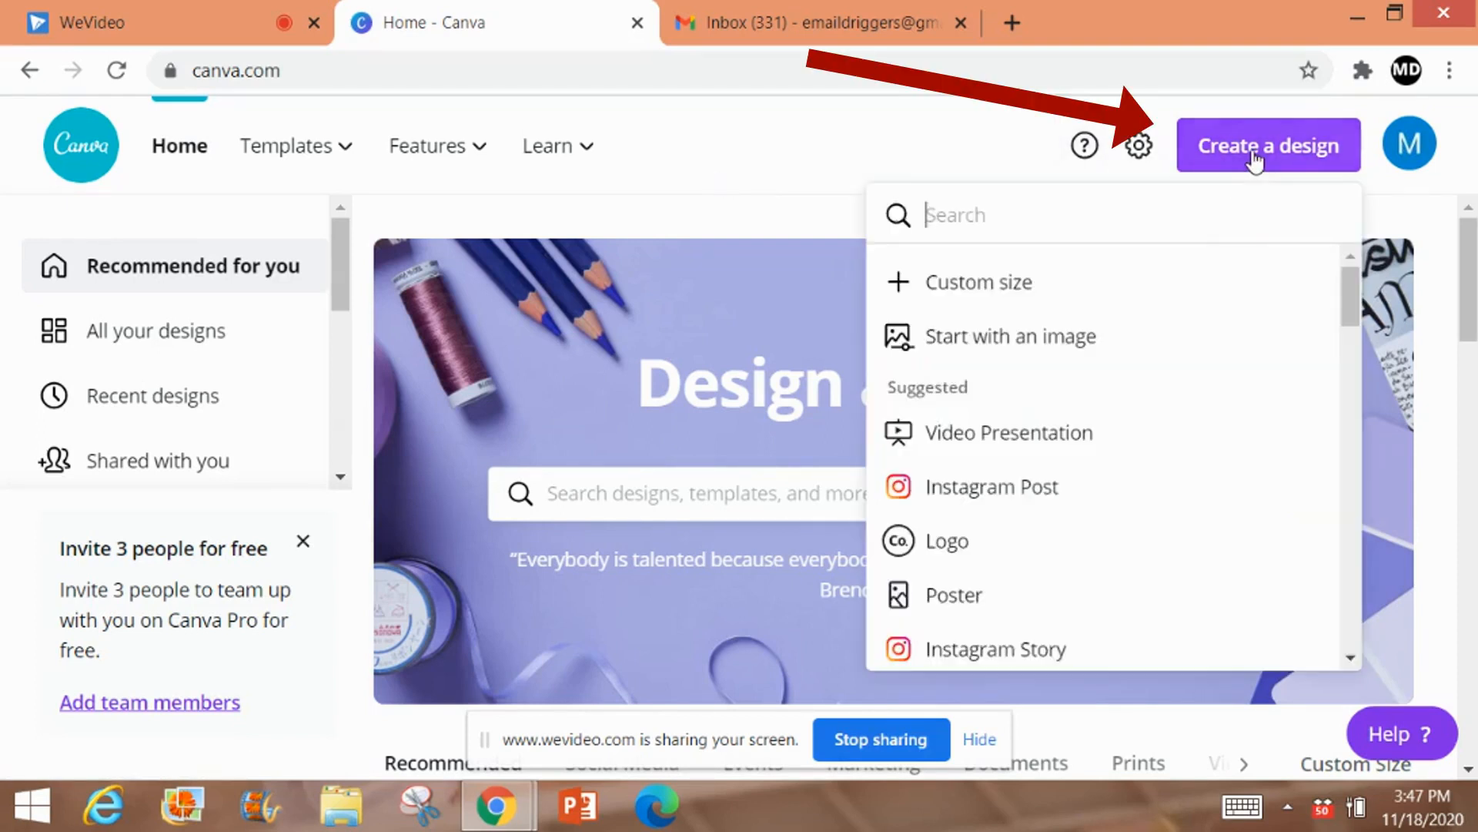
pyautogui.click(1009, 281)
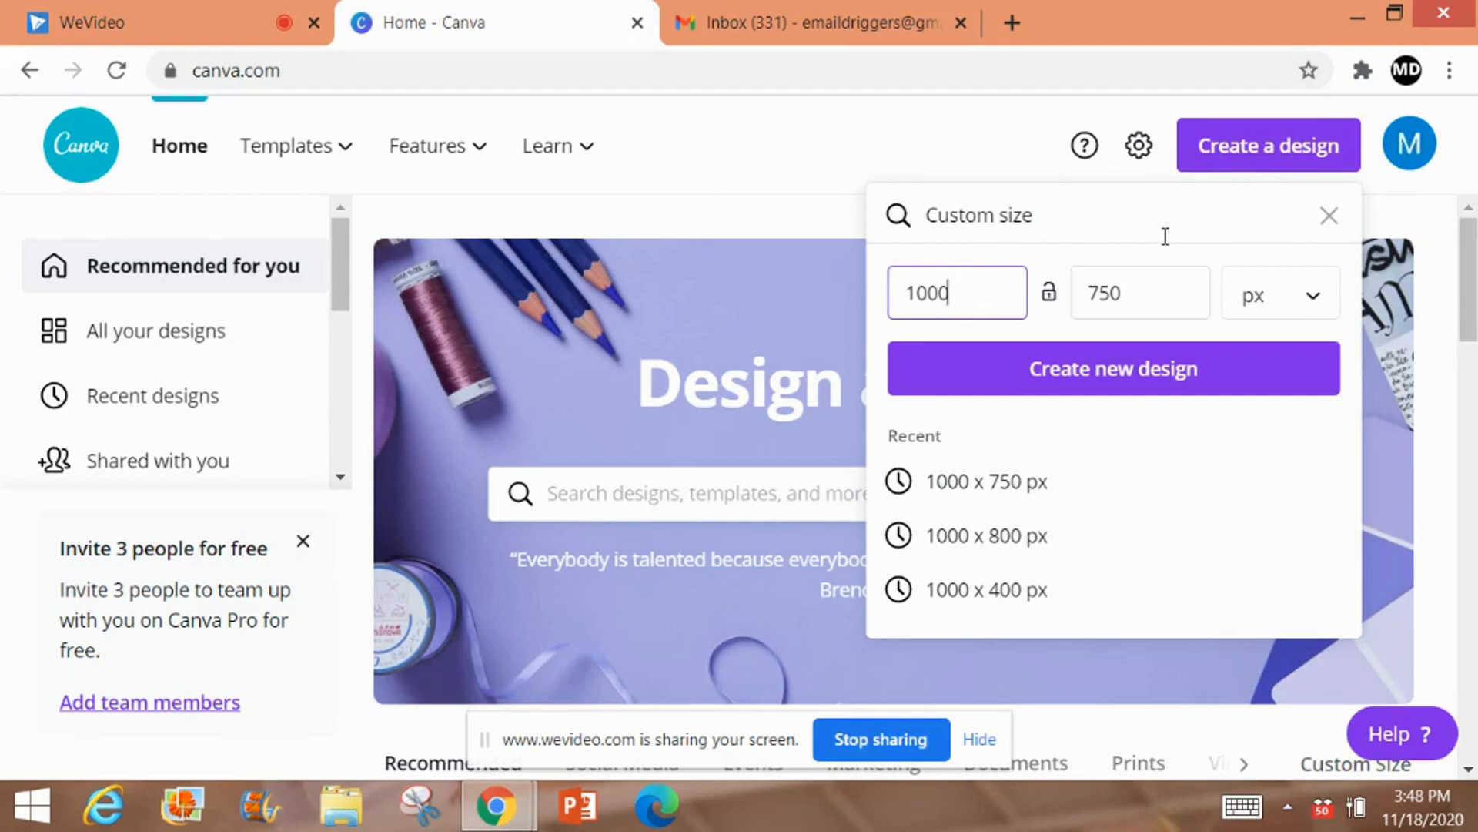
pyautogui.click(1115, 372)
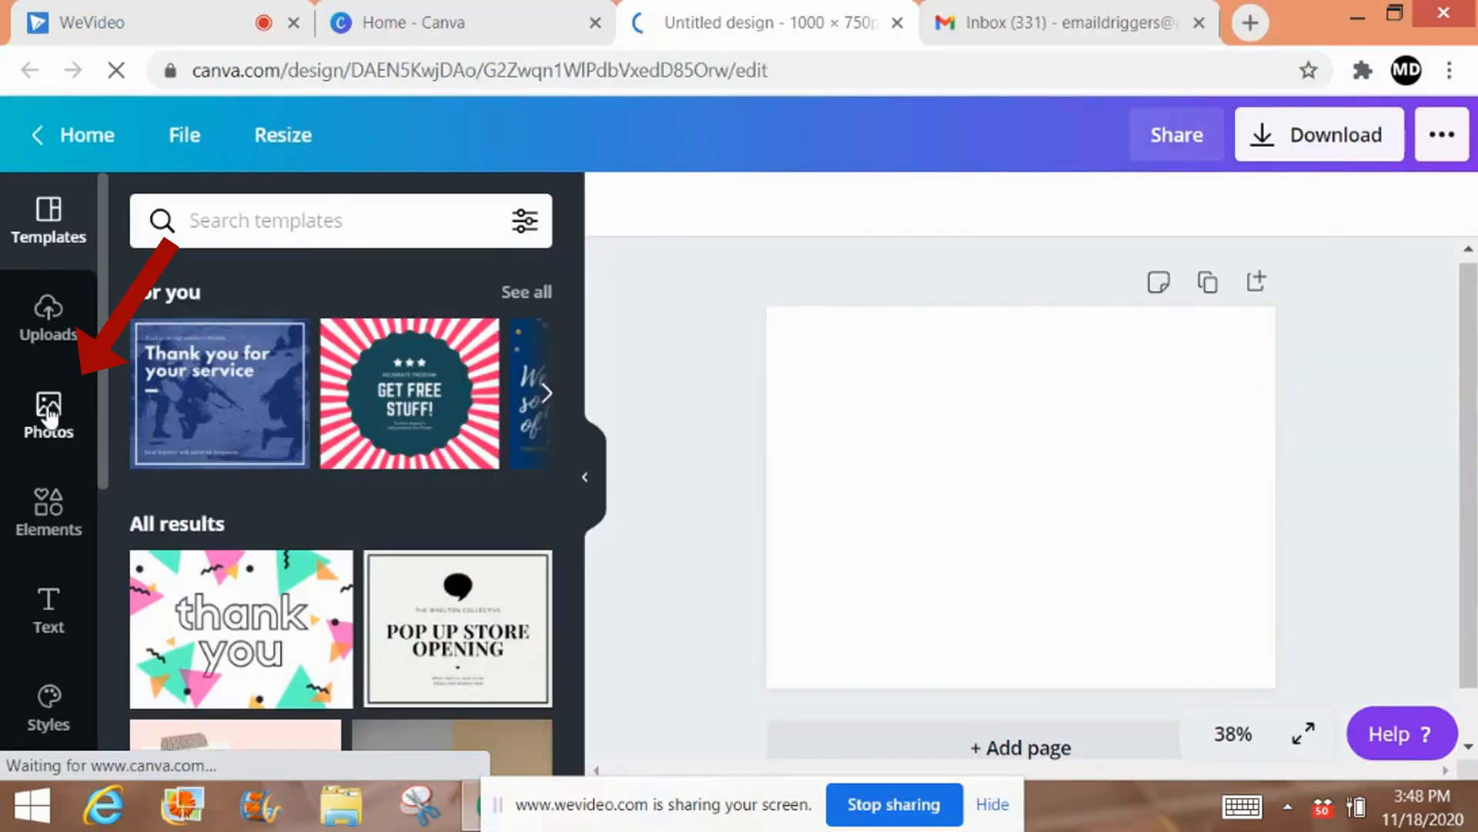
# - Search the photo library for "subscribe" and browse the matching images
pyautogui.click(48, 416)
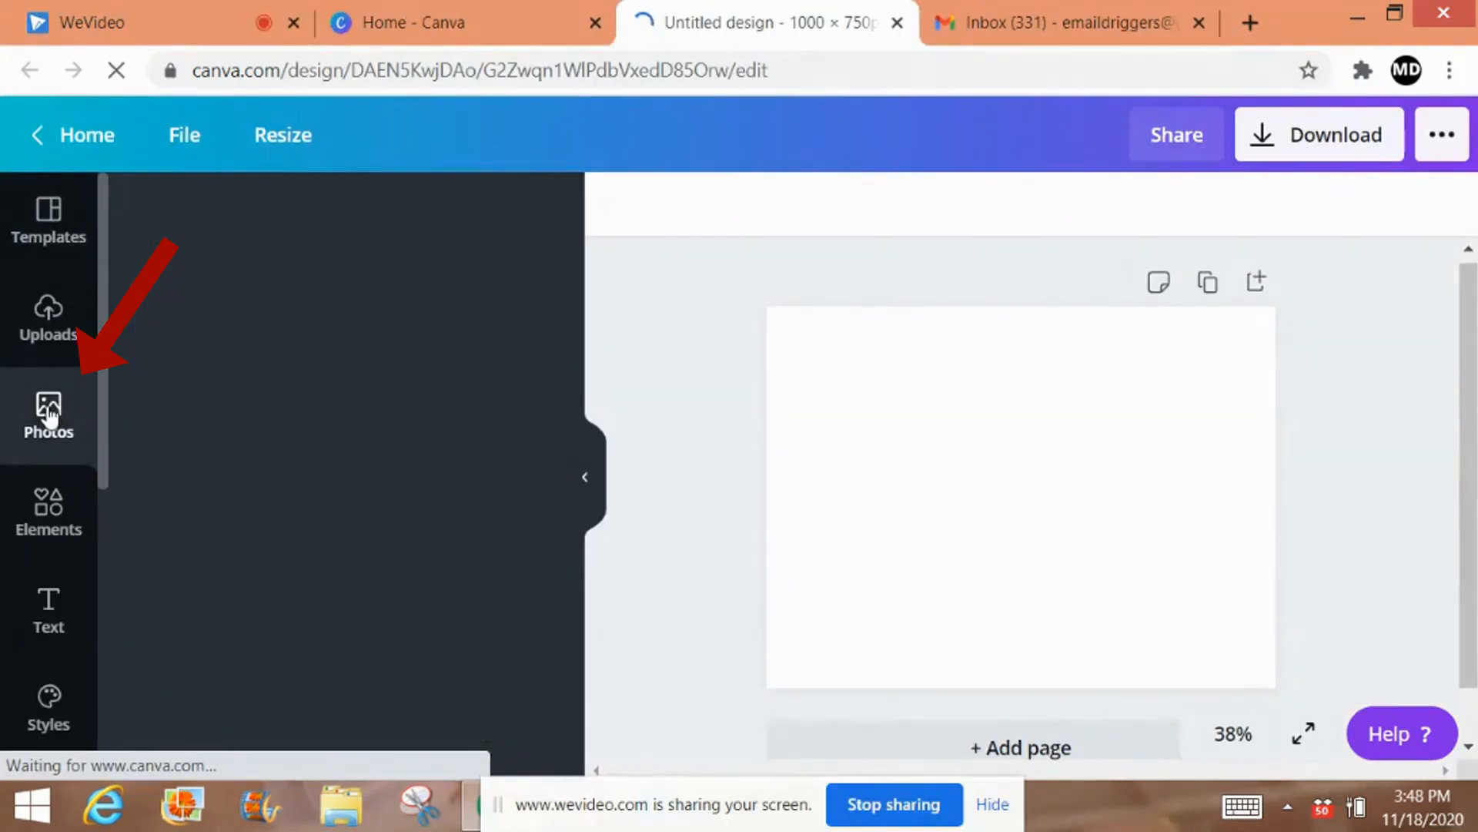
pyautogui.click(264, 216)
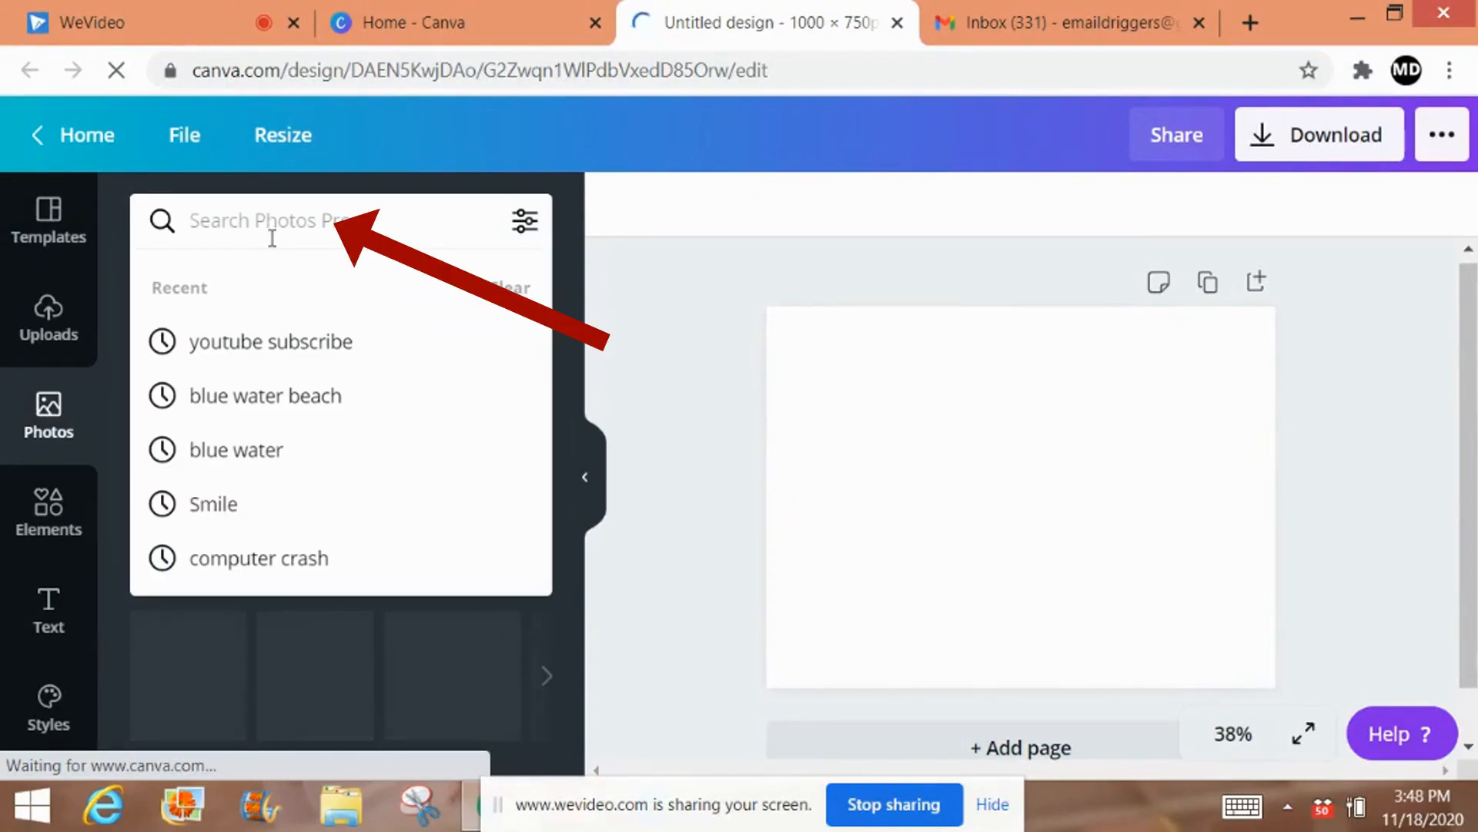
pyautogui.write('subscribe')
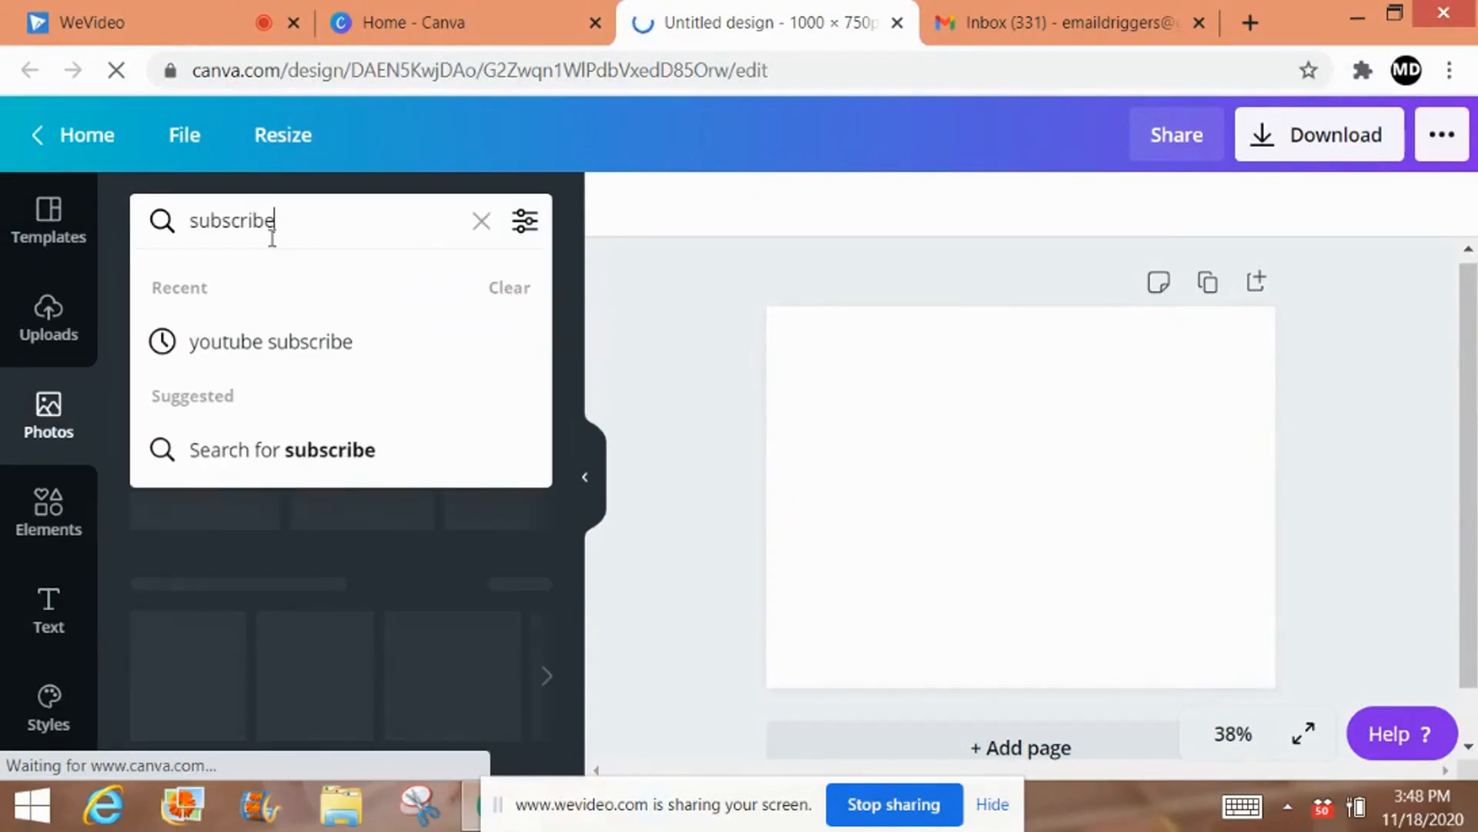
pyautogui.press('Return')
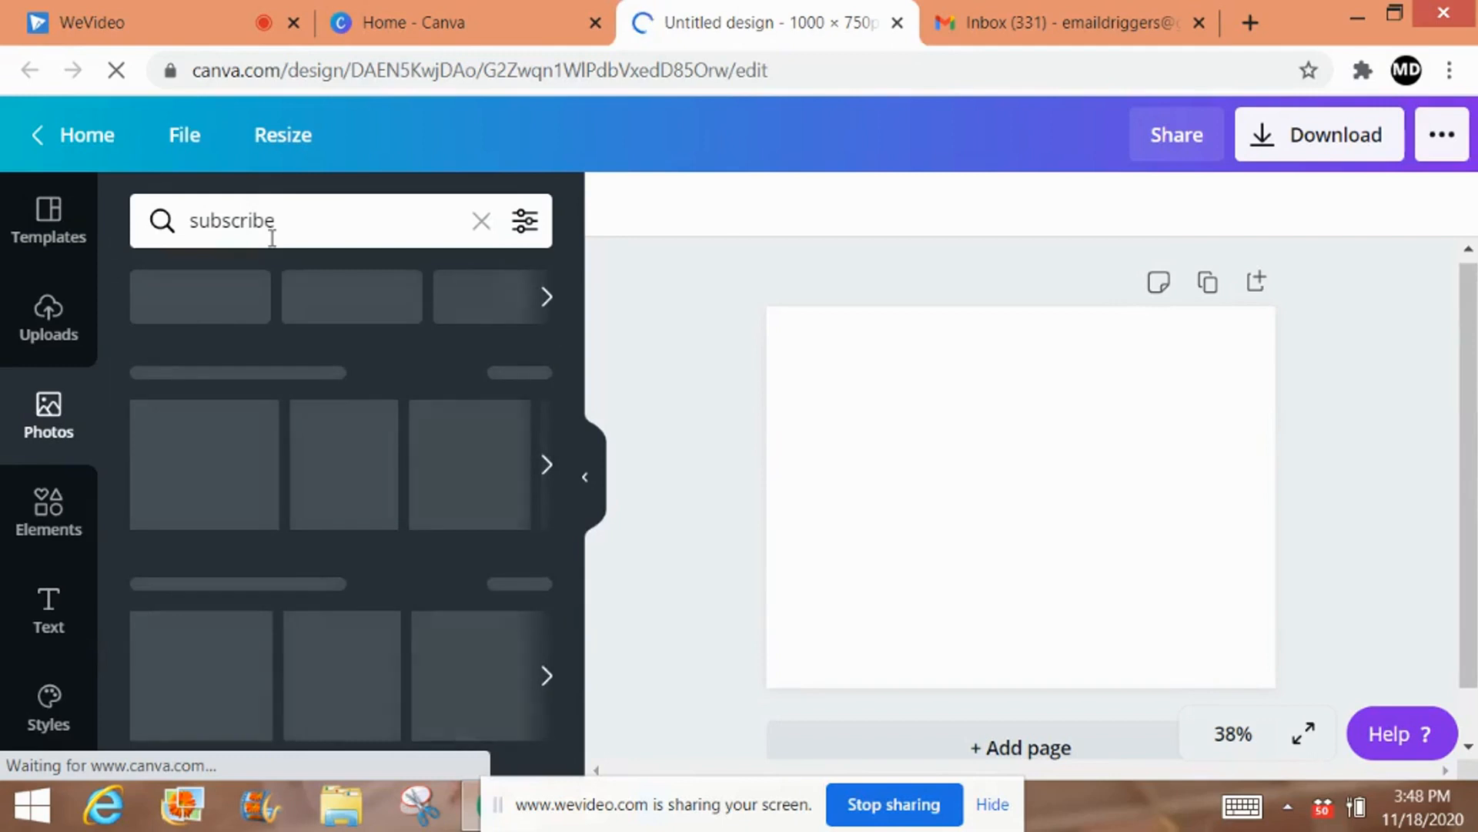
pyautogui.scroll(-2, 583, 301)
pyautogui.scroll(-6, 583, 302)
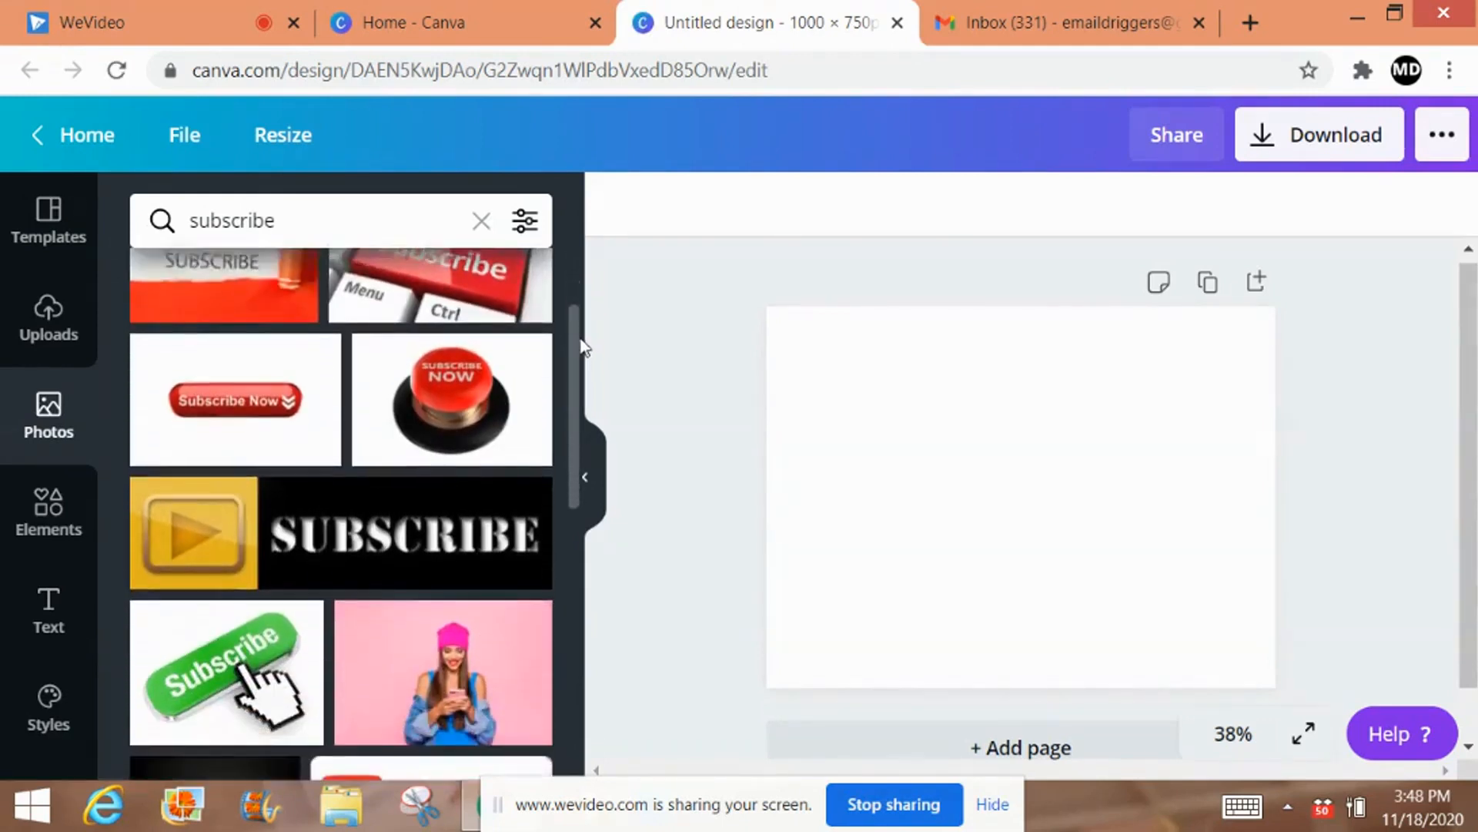
pyautogui.scroll(-5, 566, 531)
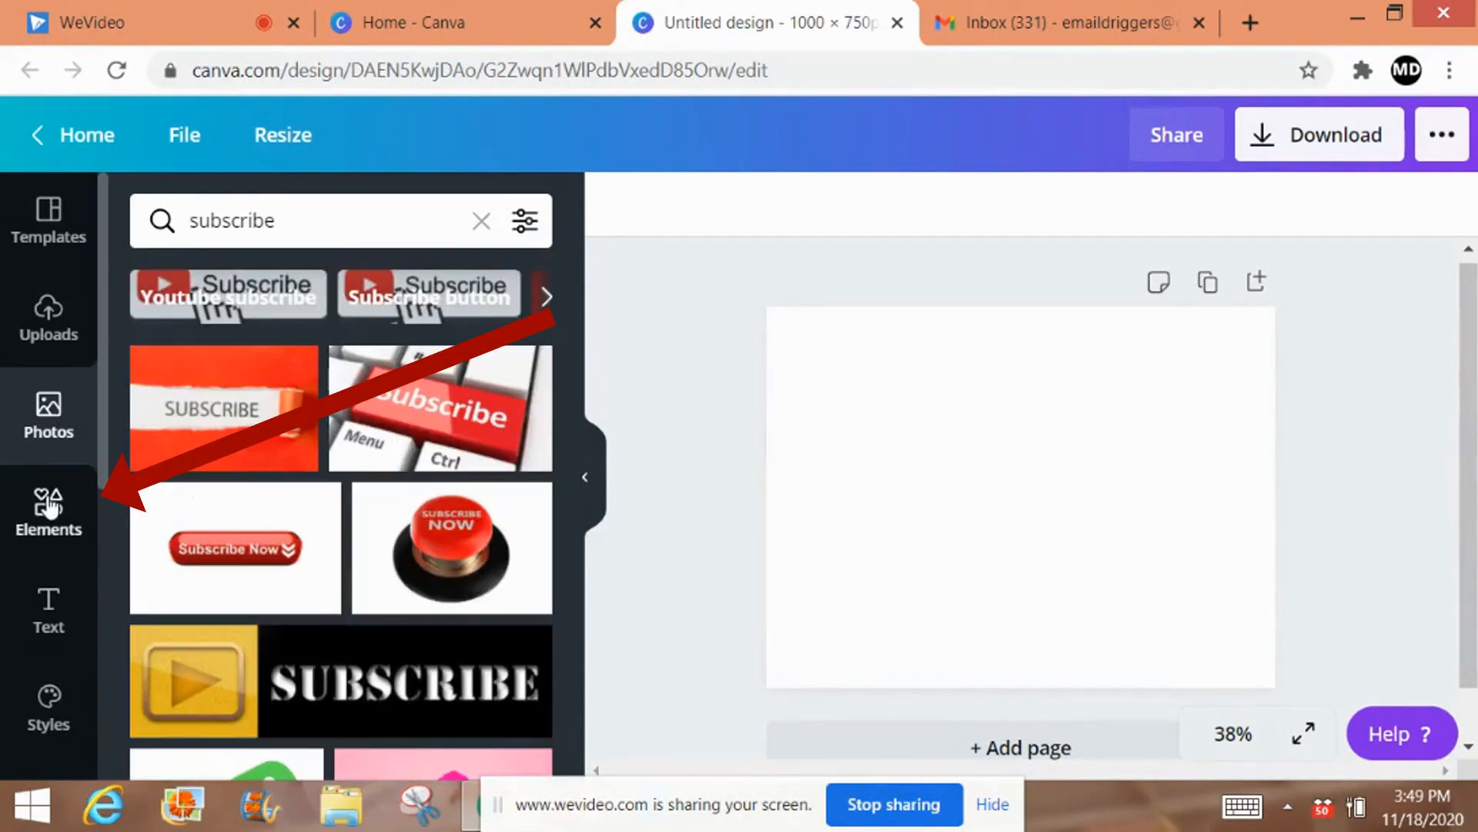
# - Search the elements for "subscribe" and place the red Subscribe button with play icon and arrow pointer at the centre of the page
pyautogui.click(48, 506)
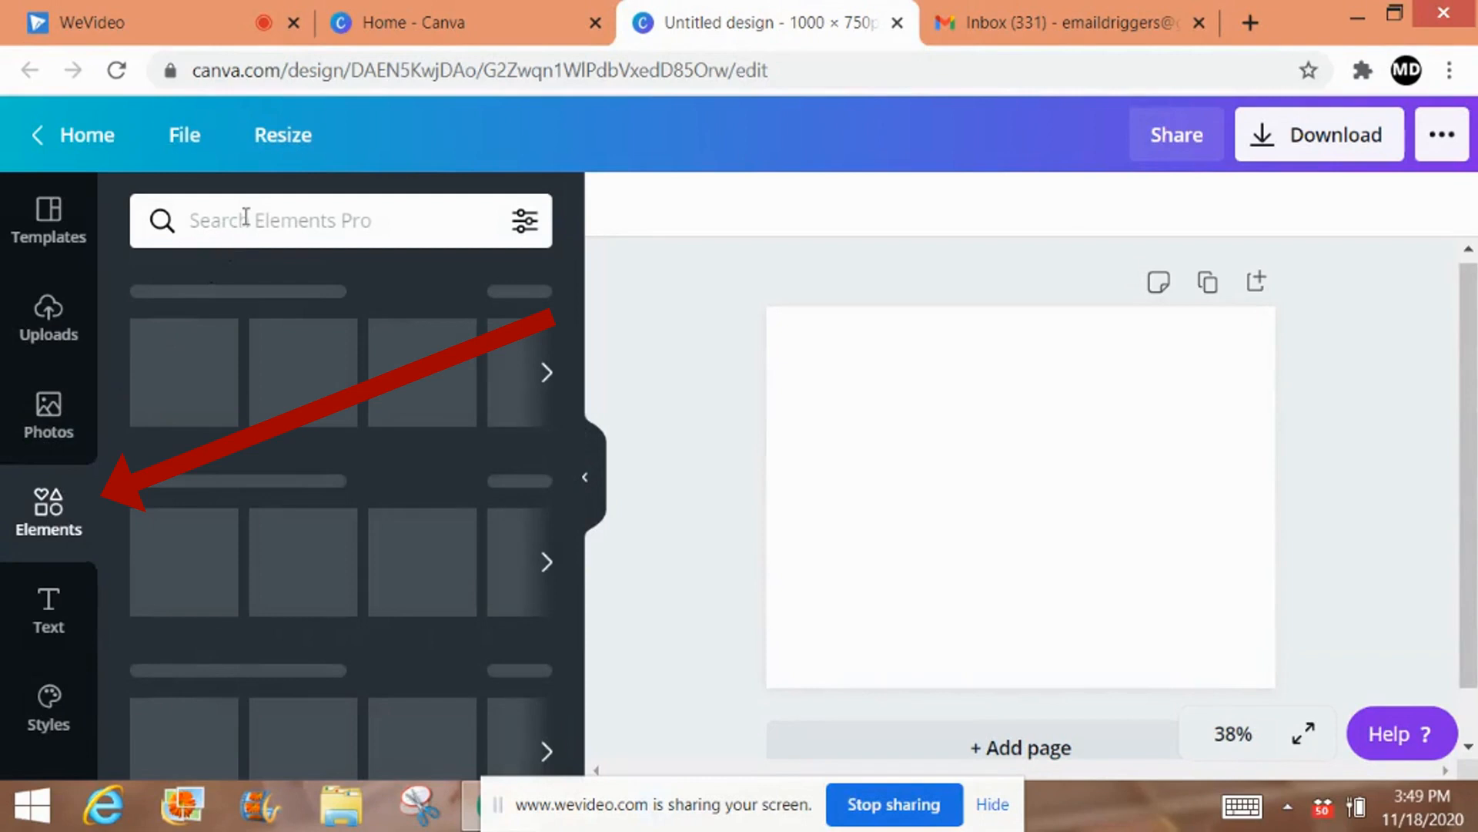
pyautogui.click(245, 219)
pyautogui.write('su')
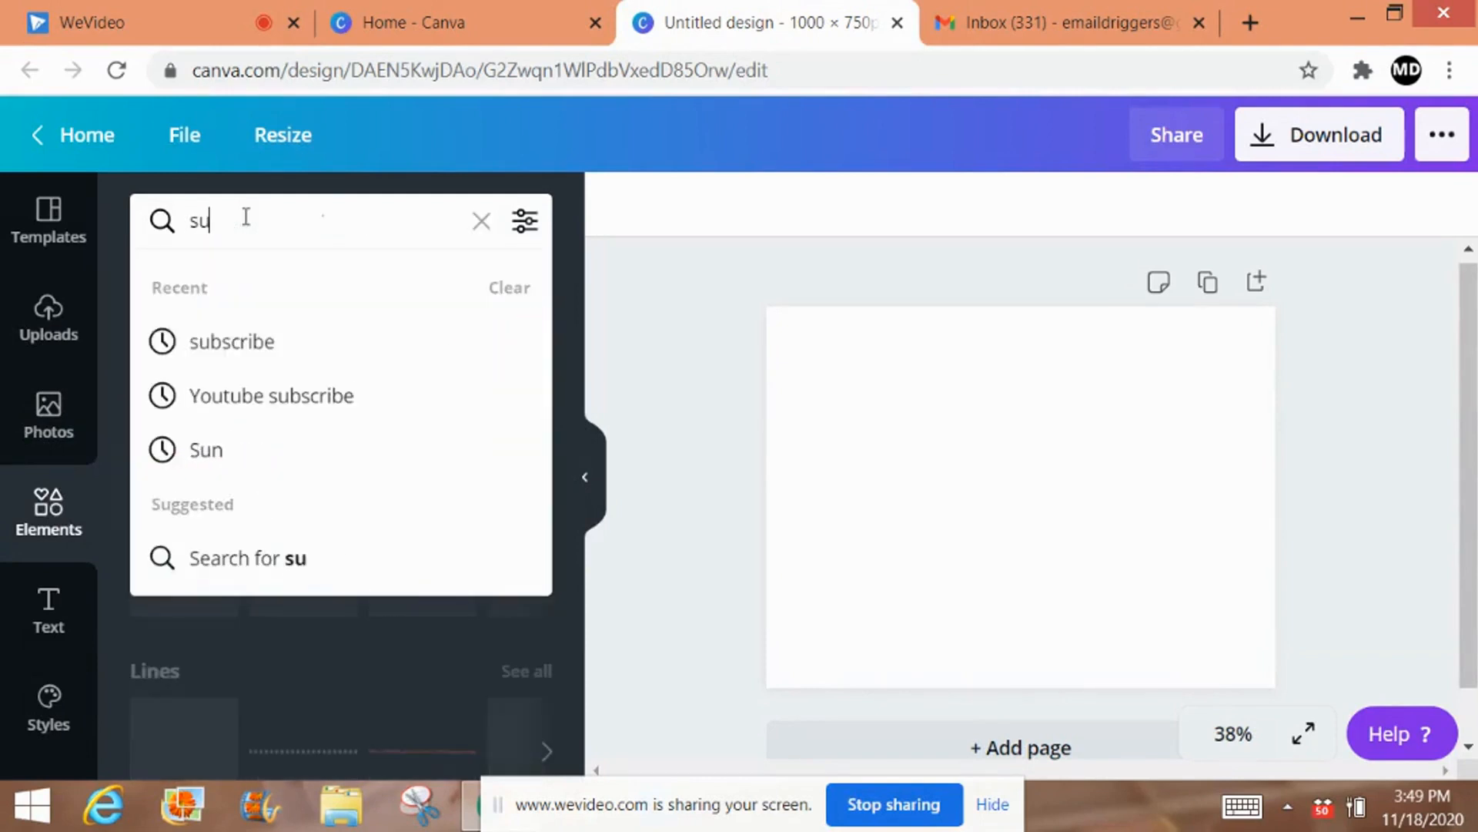
pyautogui.write('bscribe')
pyautogui.press('Return')
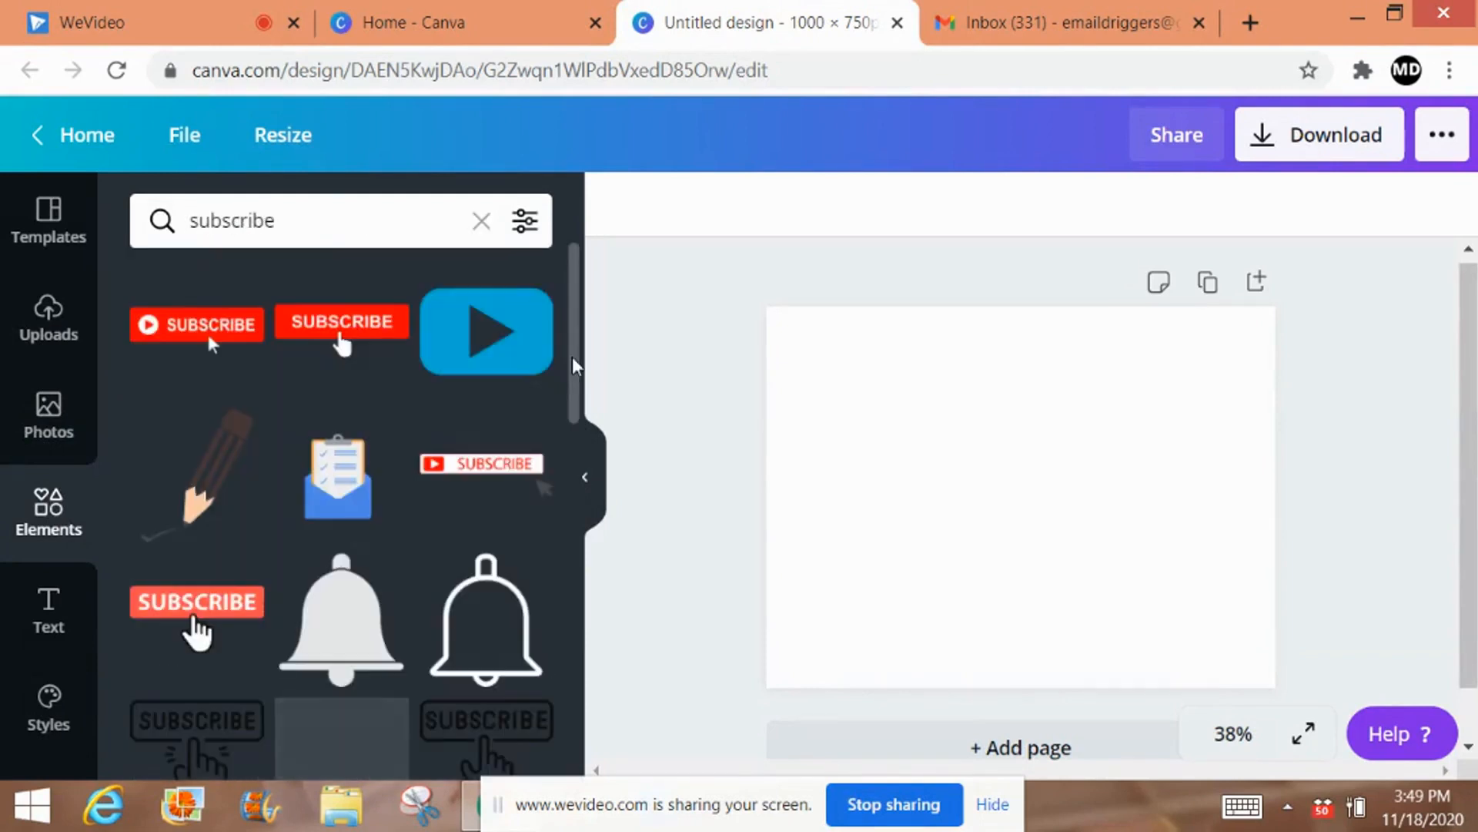
pyautogui.moveTo(198, 324); pyautogui.dragTo(1017, 518)
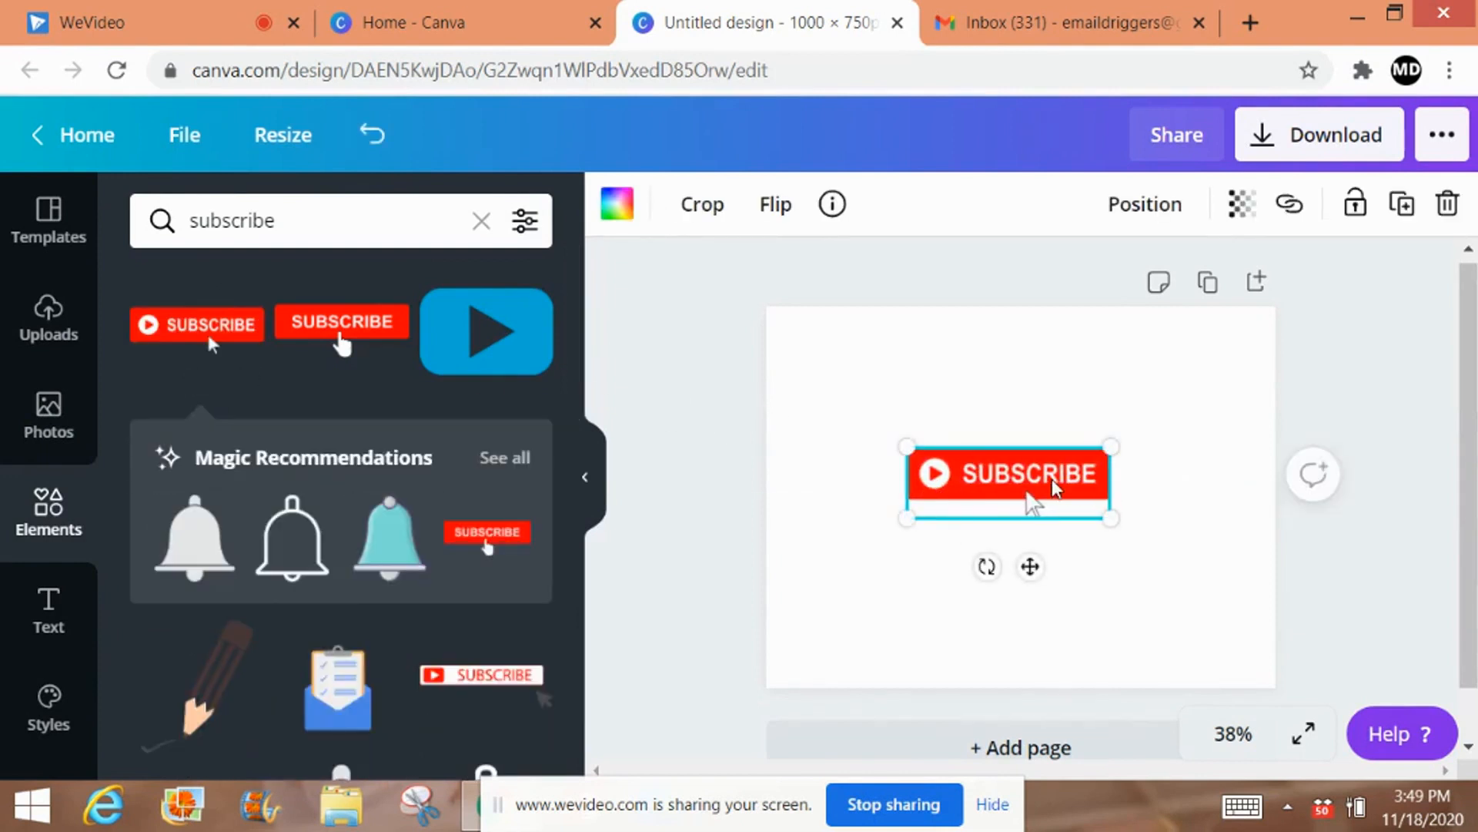
pyautogui.click(1392, 404)
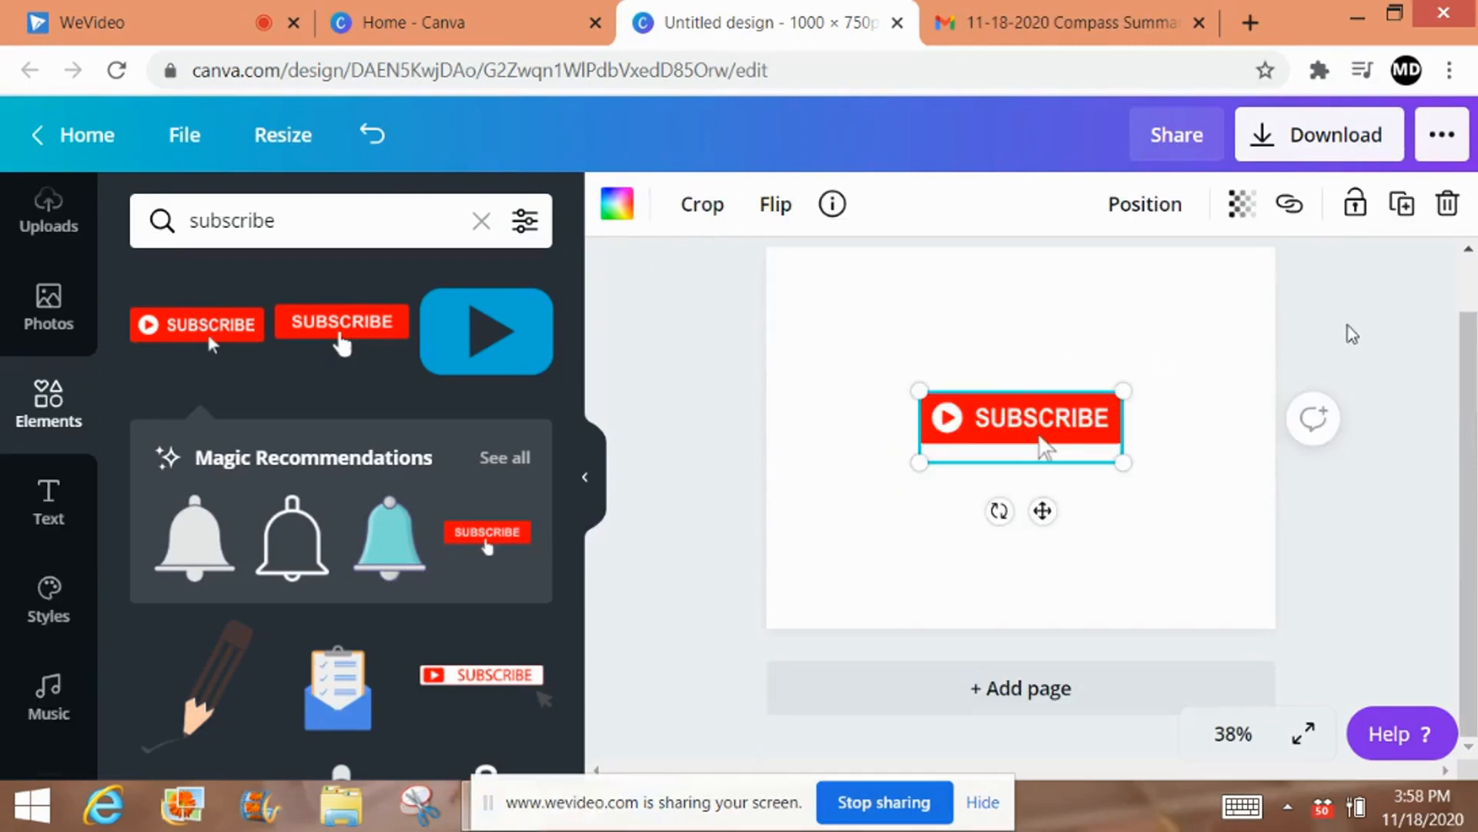
# - Open the download settings for the Subscribe graphic and enable a transparent background for the PNG
pyautogui.click(1314, 144)
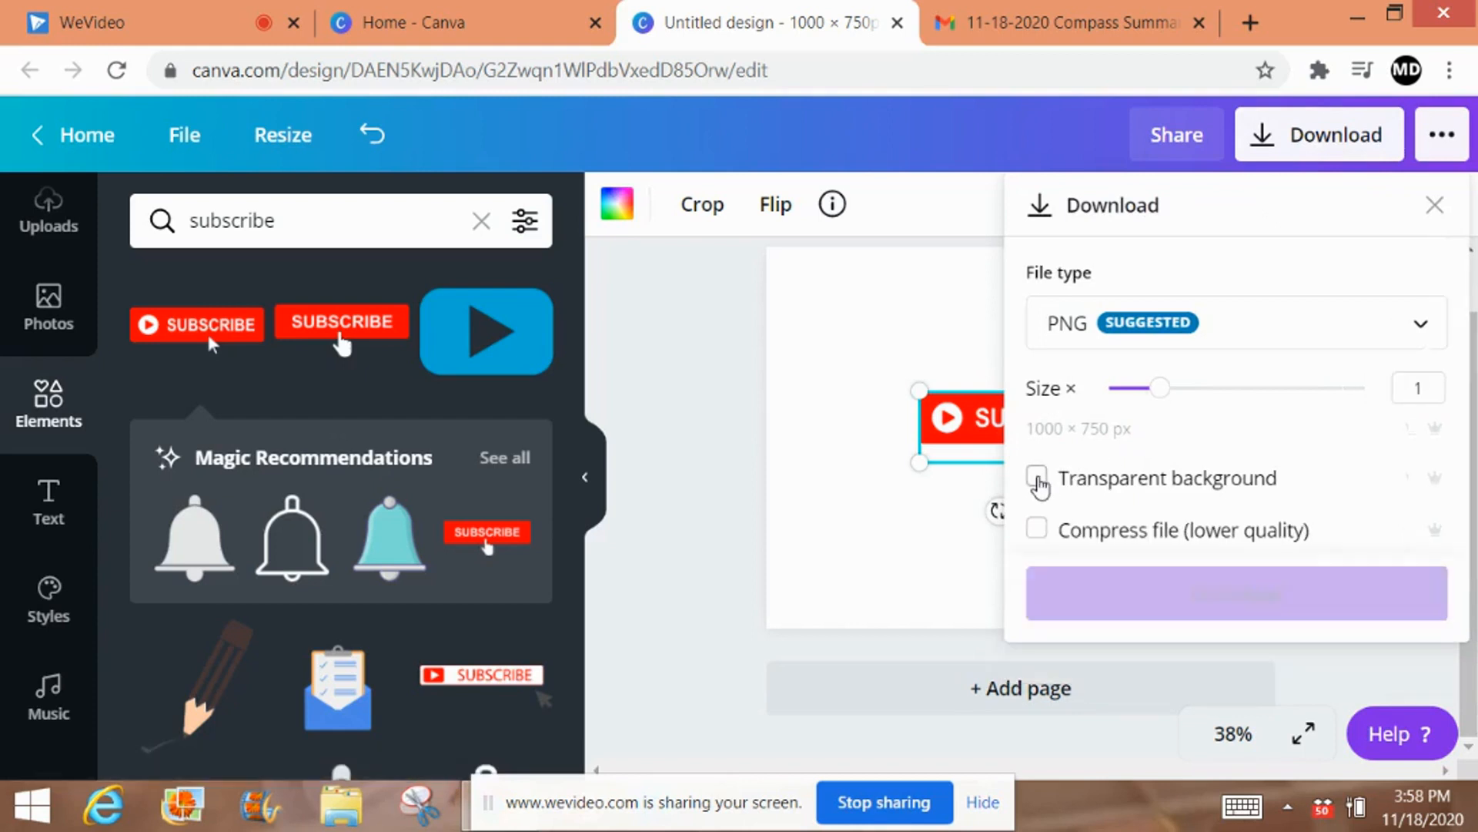
pyautogui.click(1038, 480)
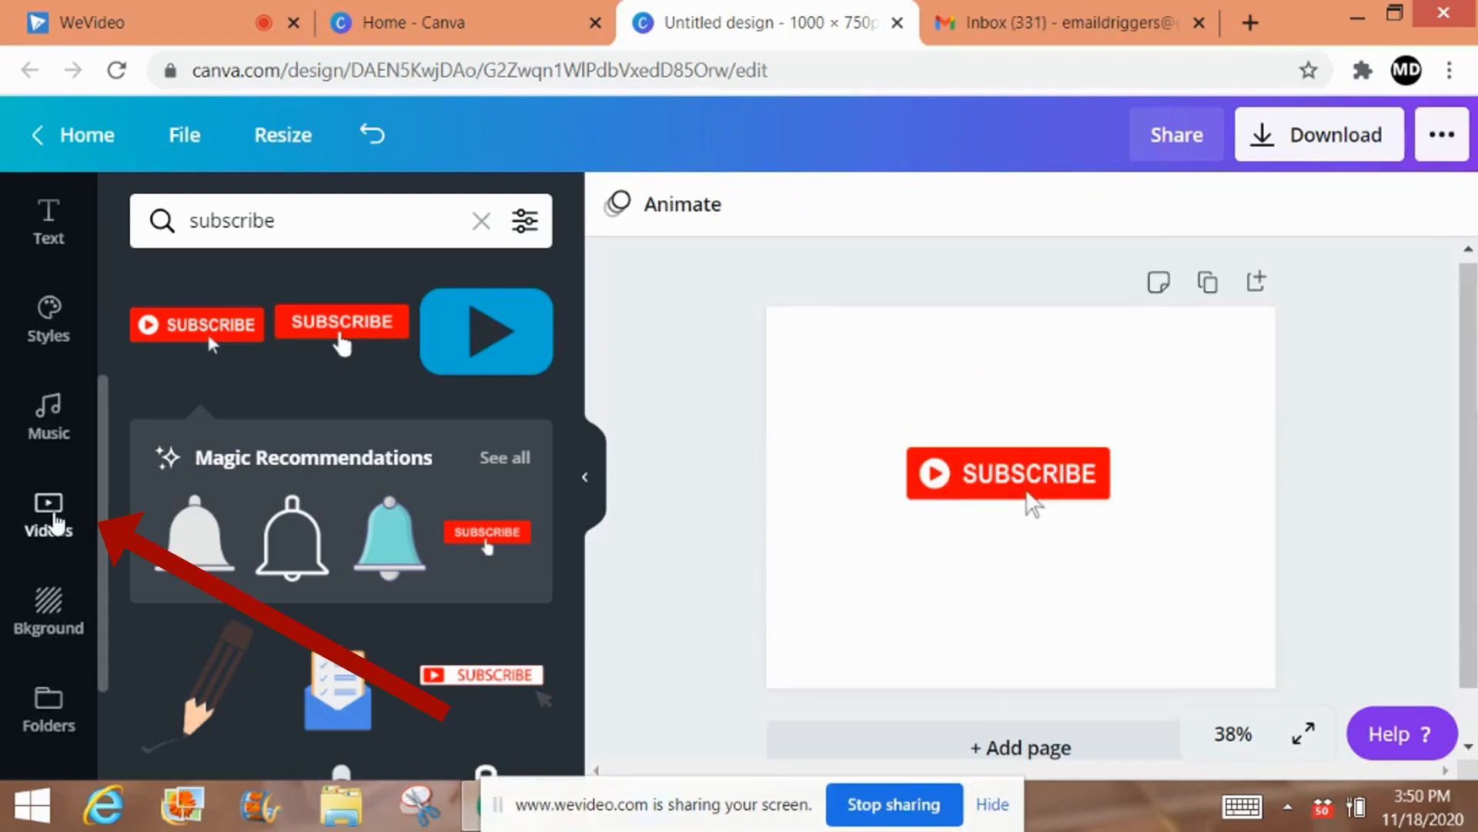
# - Browse the "subscribe" videos and add the 8-second green-screen clip with the small red Subscribe button to the page
pyautogui.click(54, 520)
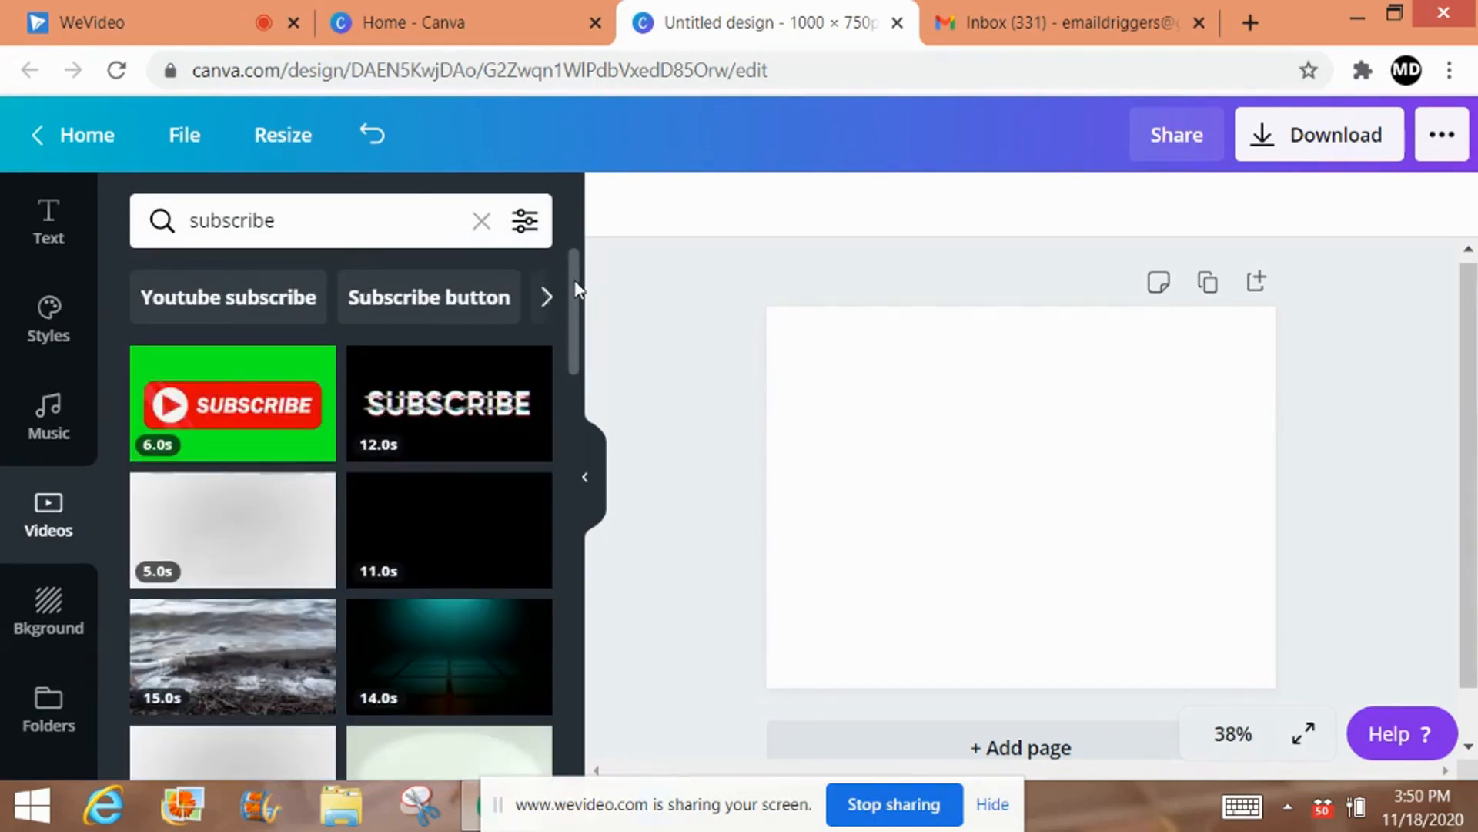
pyautogui.moveTo(577, 290); pyautogui.dragTo(586, 411)
pyautogui.moveTo(241, 493)
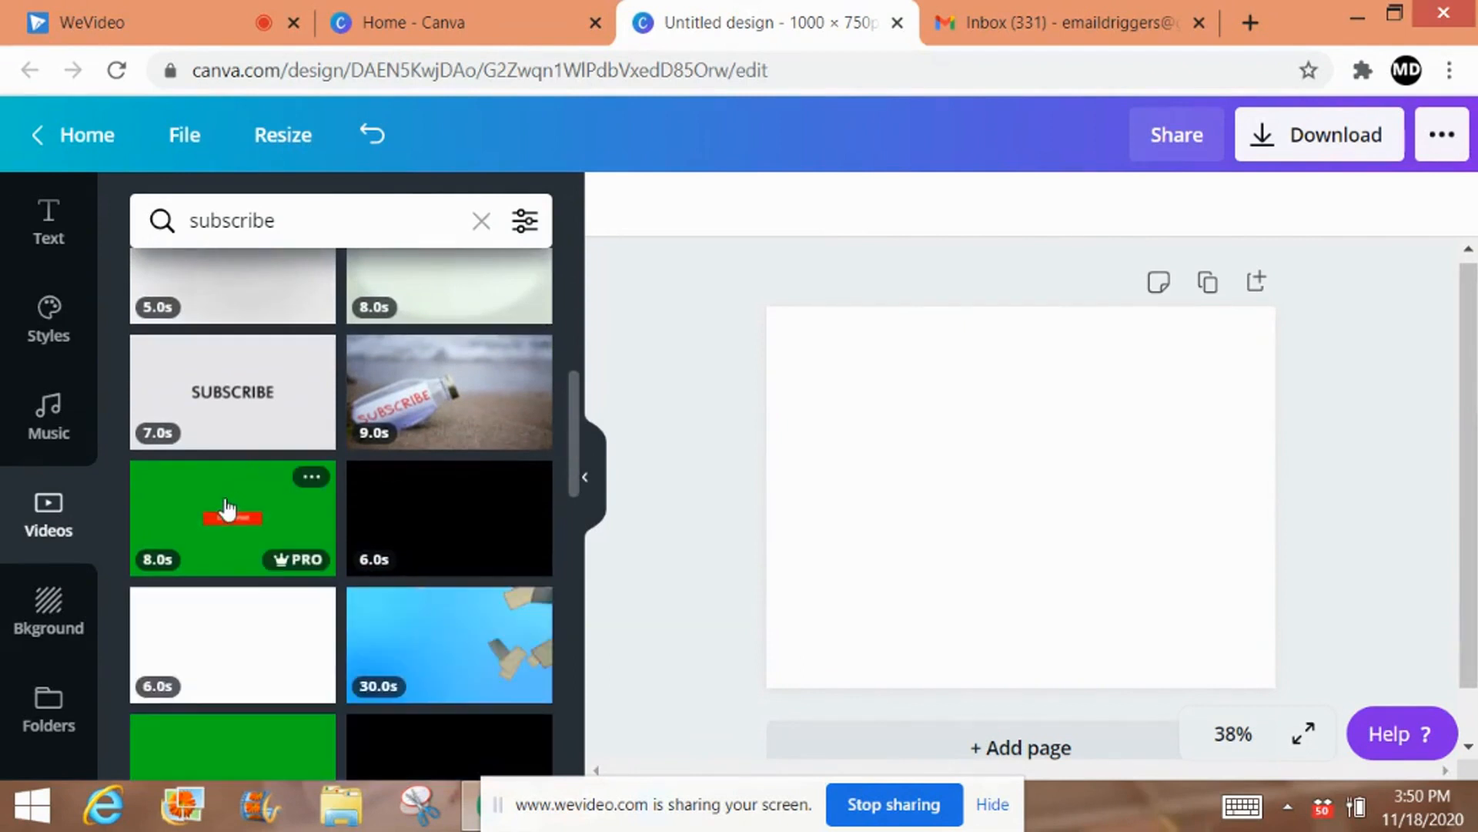
pyautogui.click(226, 508)
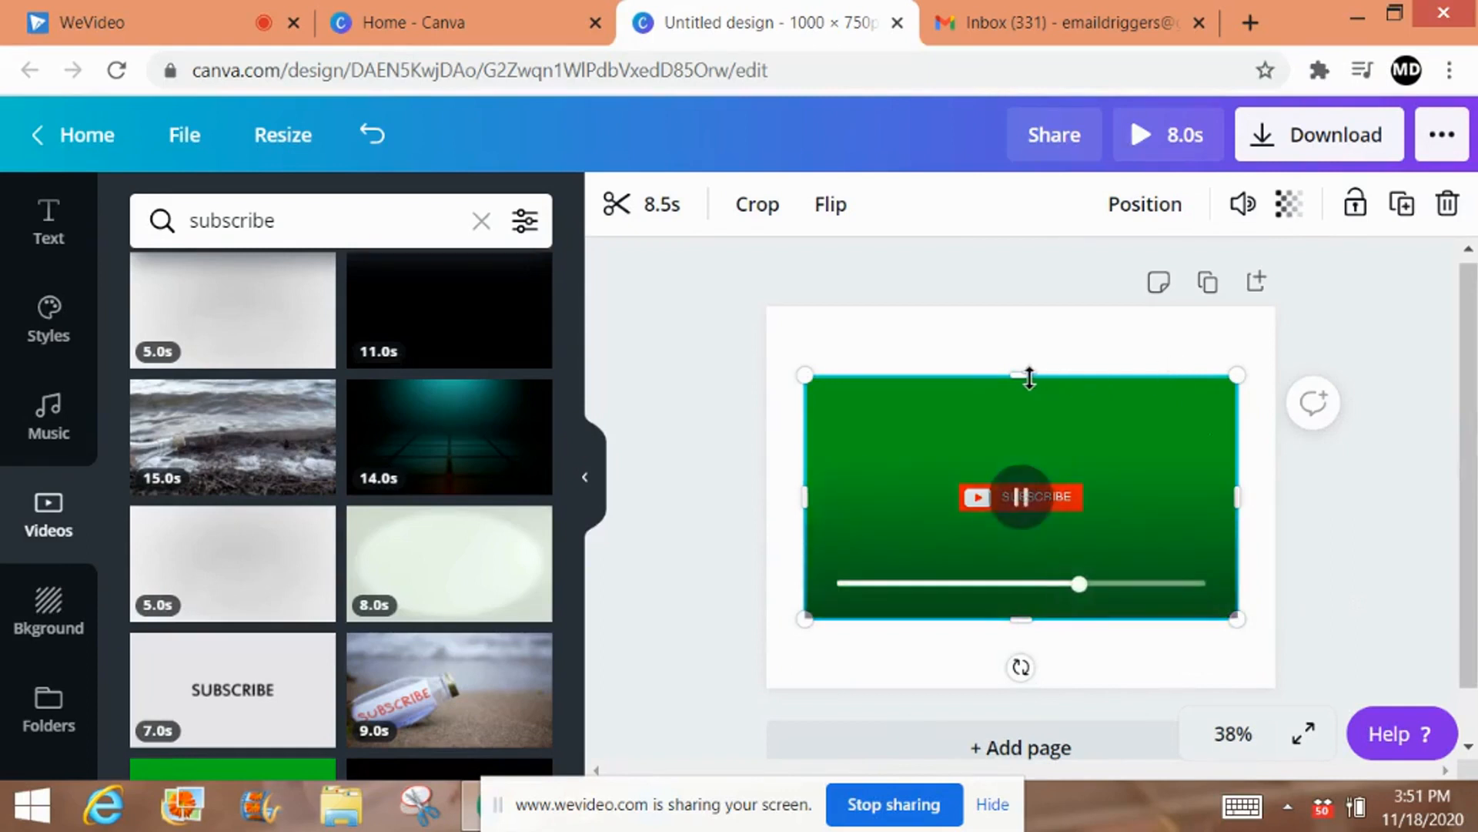
# - Stretch the green-screen Subscribe video to all four page edges so it fills the whole 1000 x 750 px design
pyautogui.moveTo(1026, 375); pyautogui.dragTo(1020, 306)
pyautogui.moveTo(801, 462); pyautogui.dragTo(765, 462)
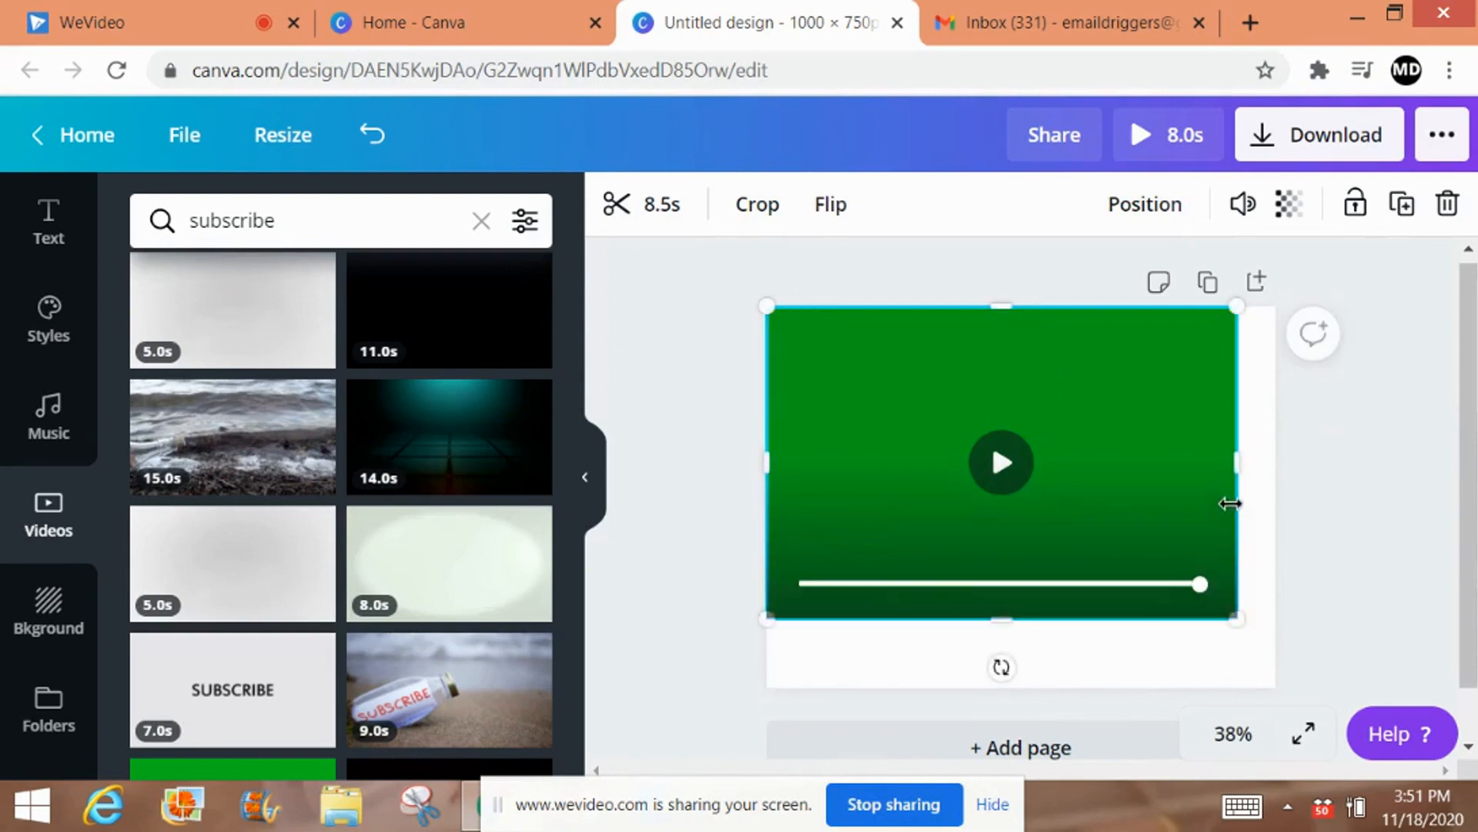
pyautogui.moveTo(1265, 464); pyautogui.dragTo(1279, 464)
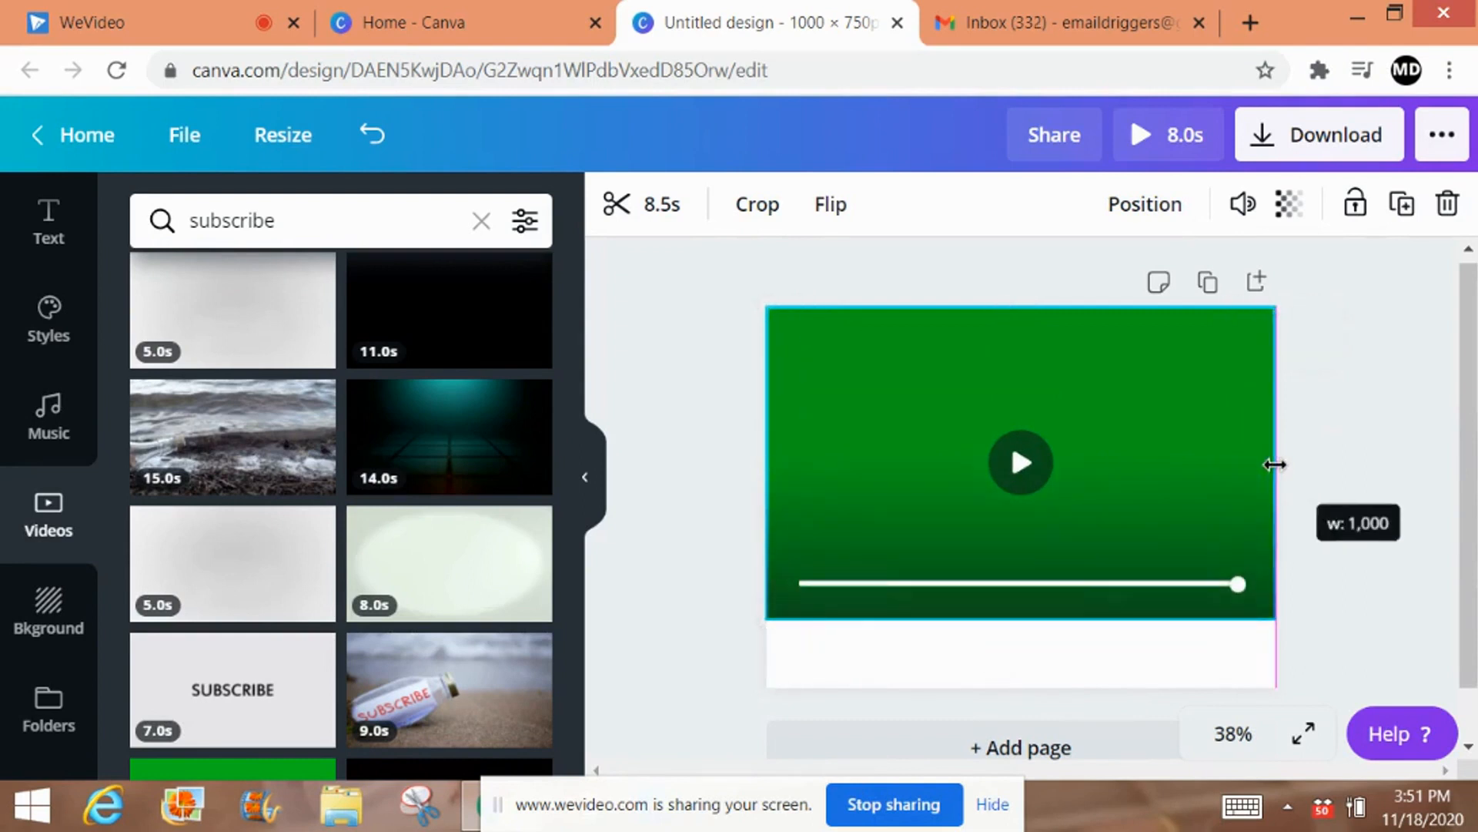
pyautogui.moveTo(1024, 620); pyautogui.dragTo(1021, 732)
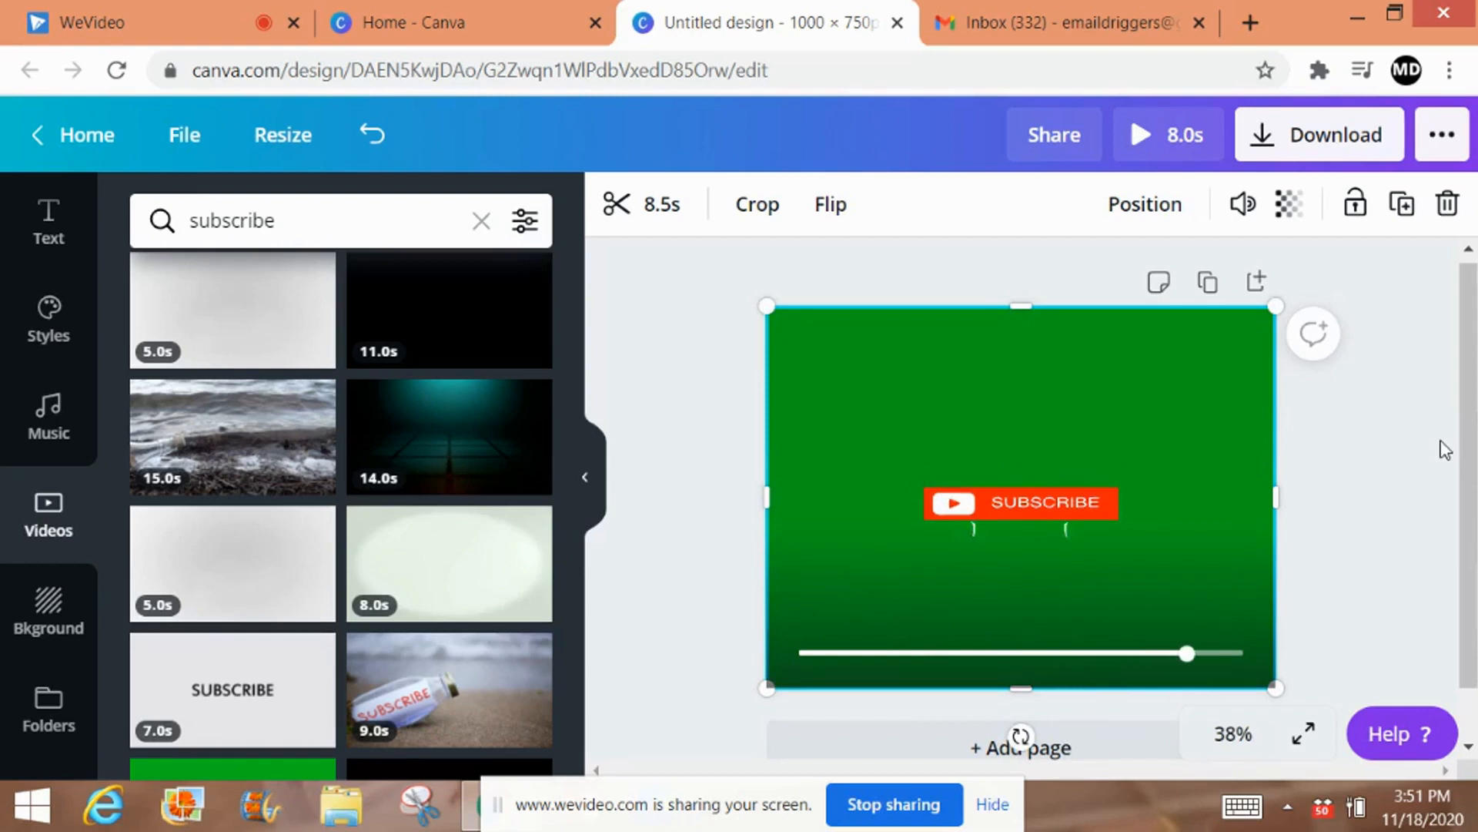
pyautogui.click(1328, 264)
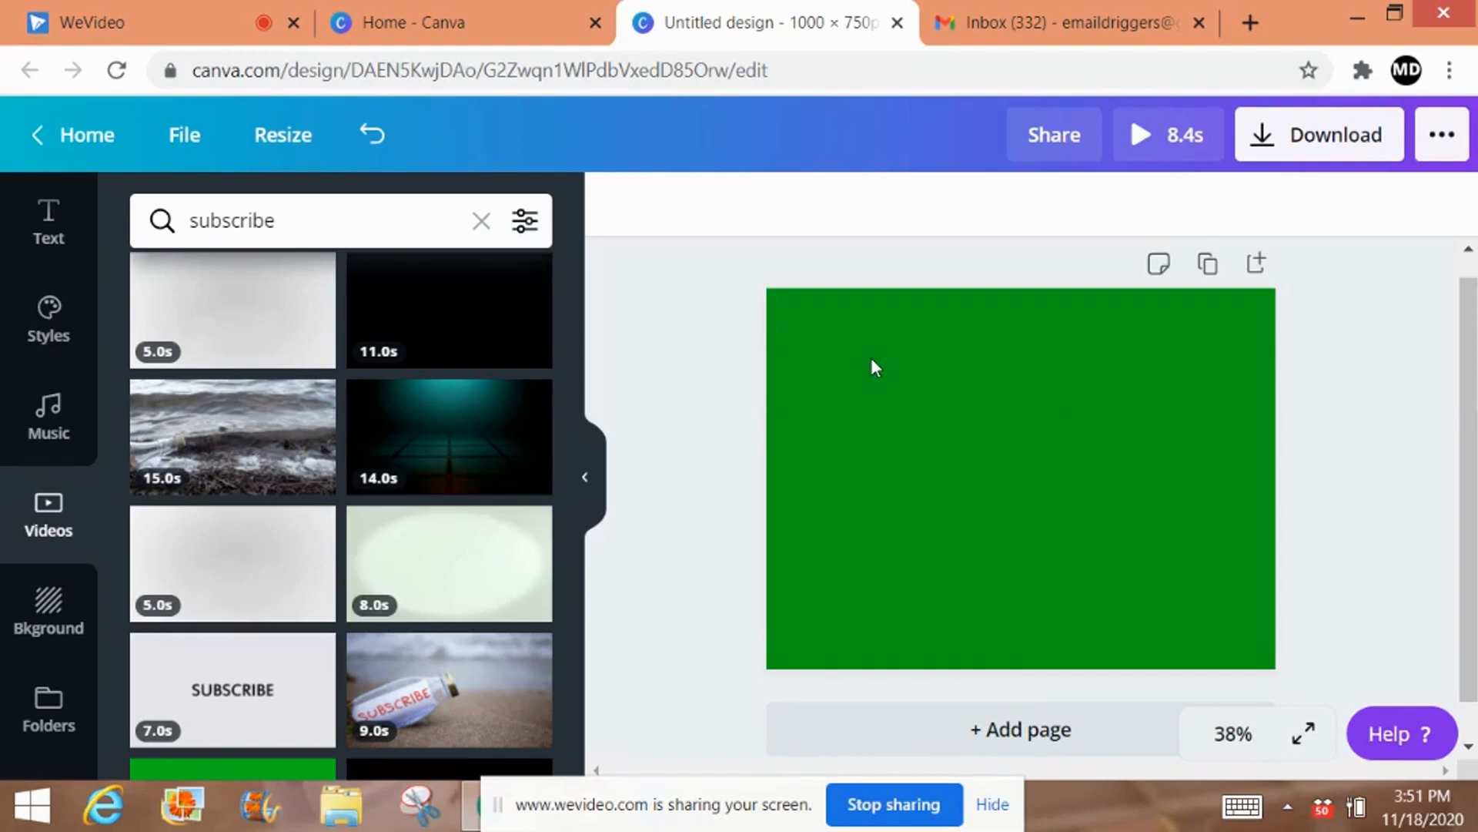
# - Open the Pexels integration and browse its free images
pyautogui.moveTo(1463, 403); pyautogui.dragTo(1474, 492)
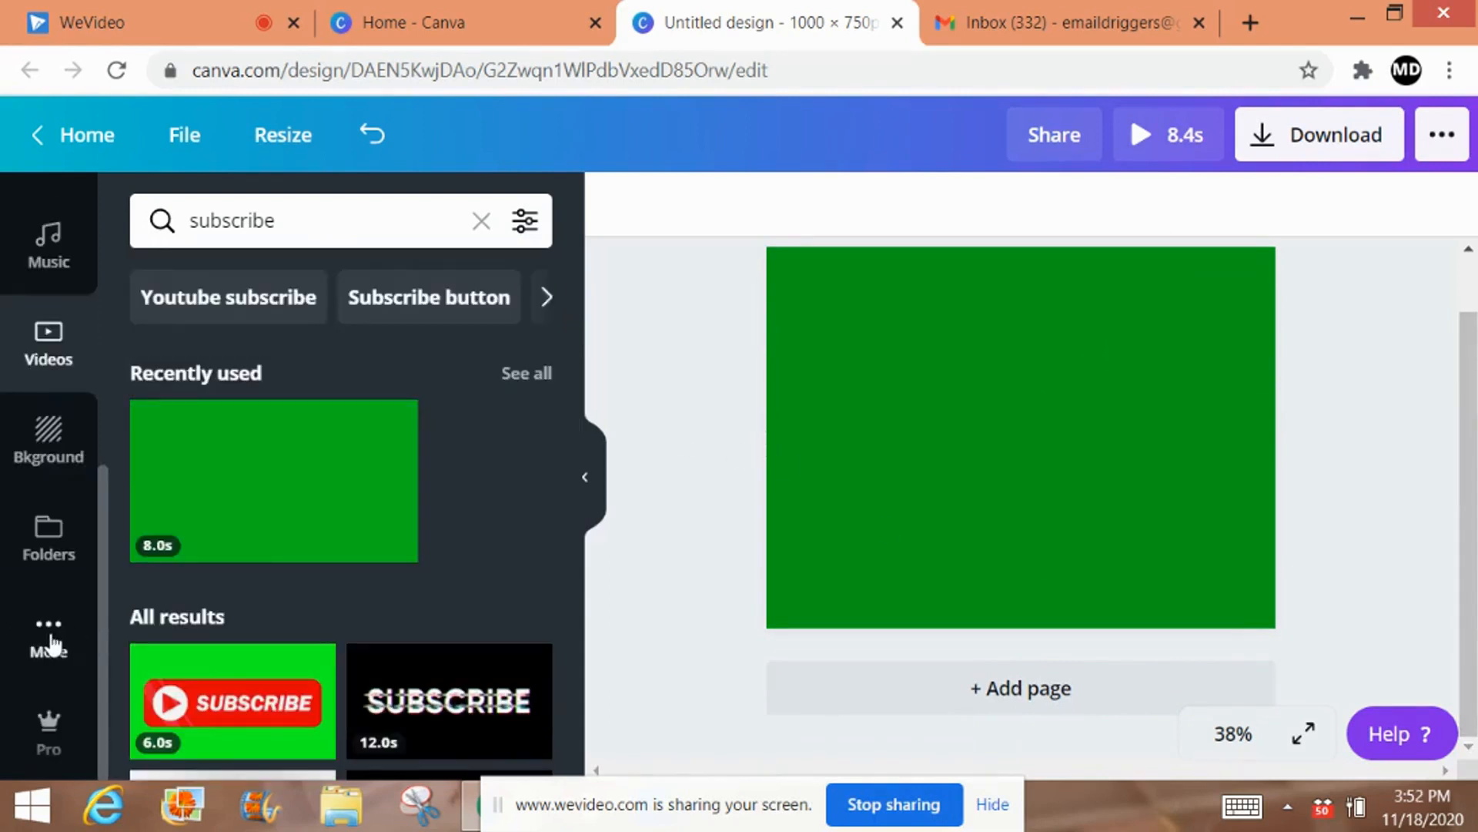
pyautogui.click(49, 646)
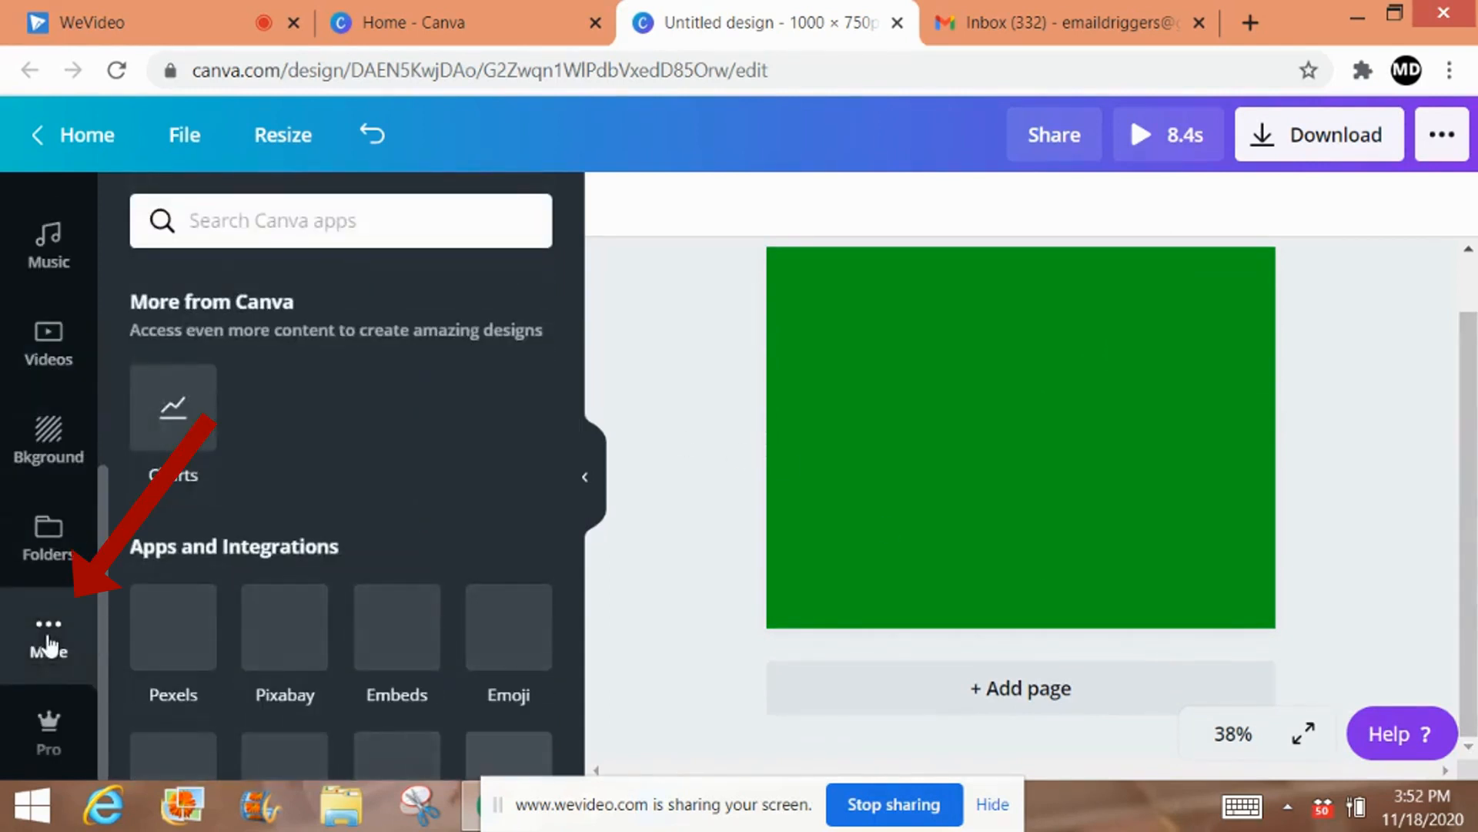
pyautogui.scroll(-2, 514, 468)
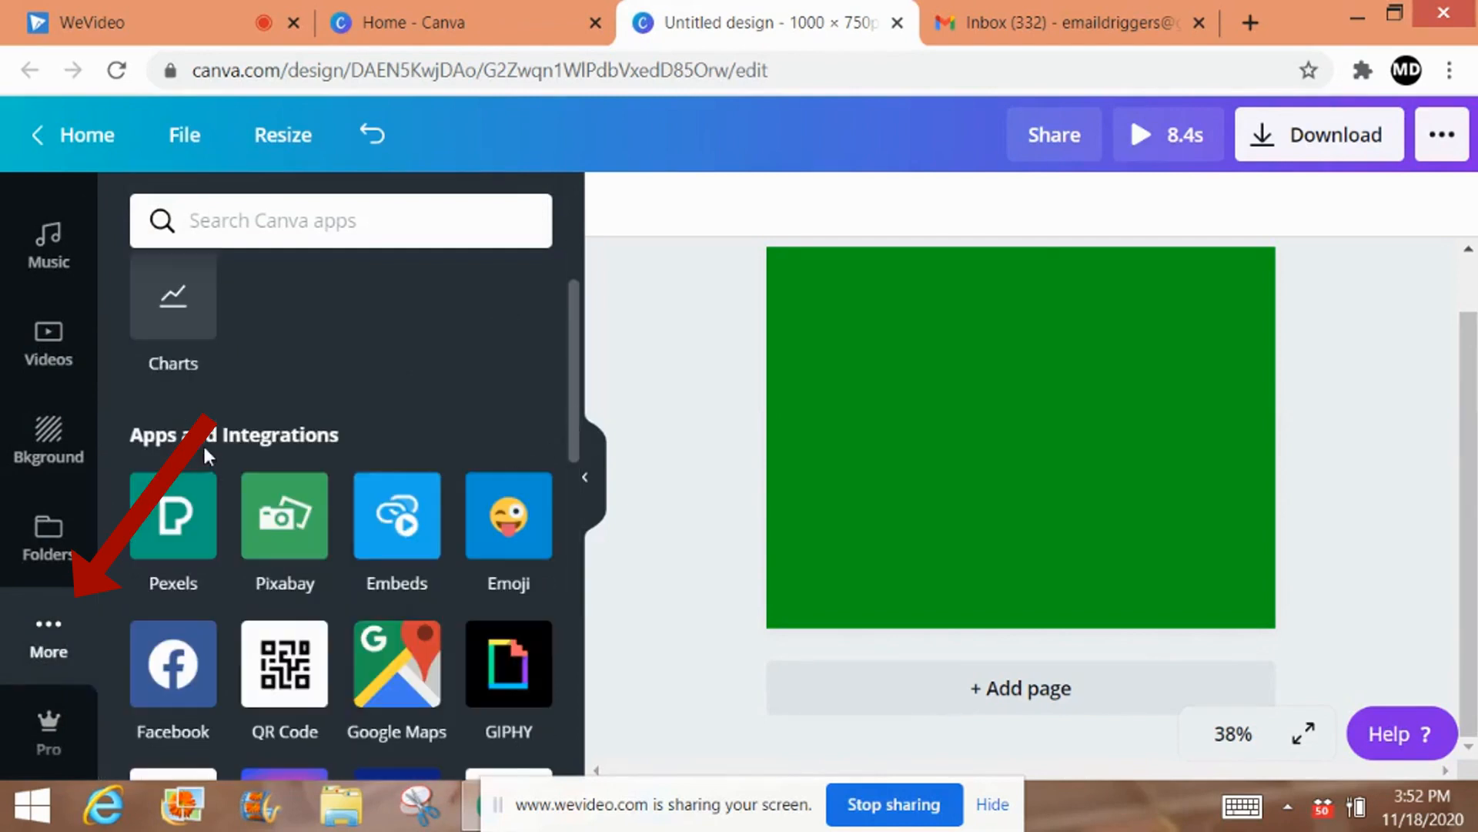
pyautogui.click(181, 509)
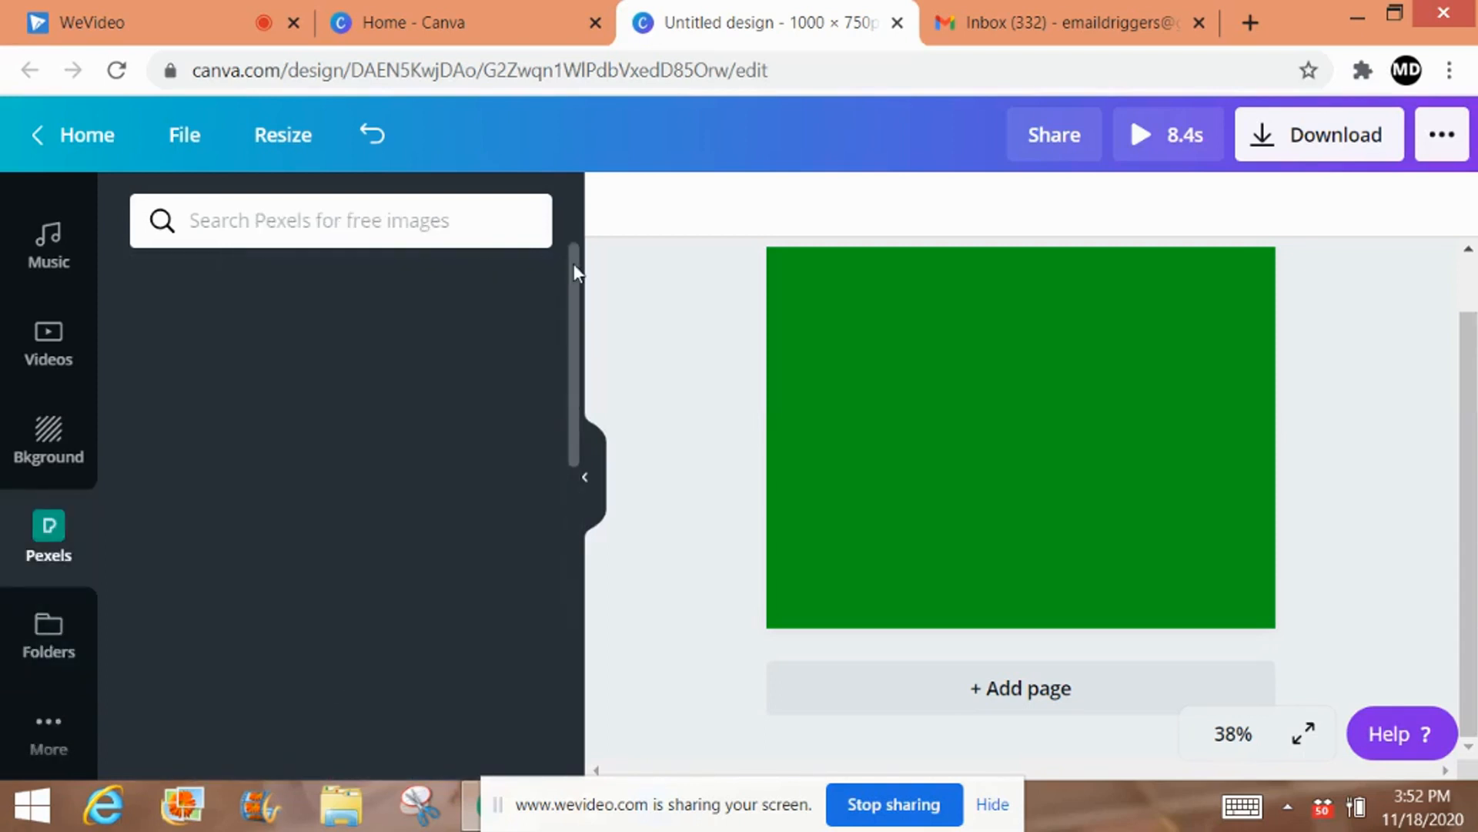
pyautogui.scroll(-2, 575, 271)
pyautogui.scroll(2, 574, 254)
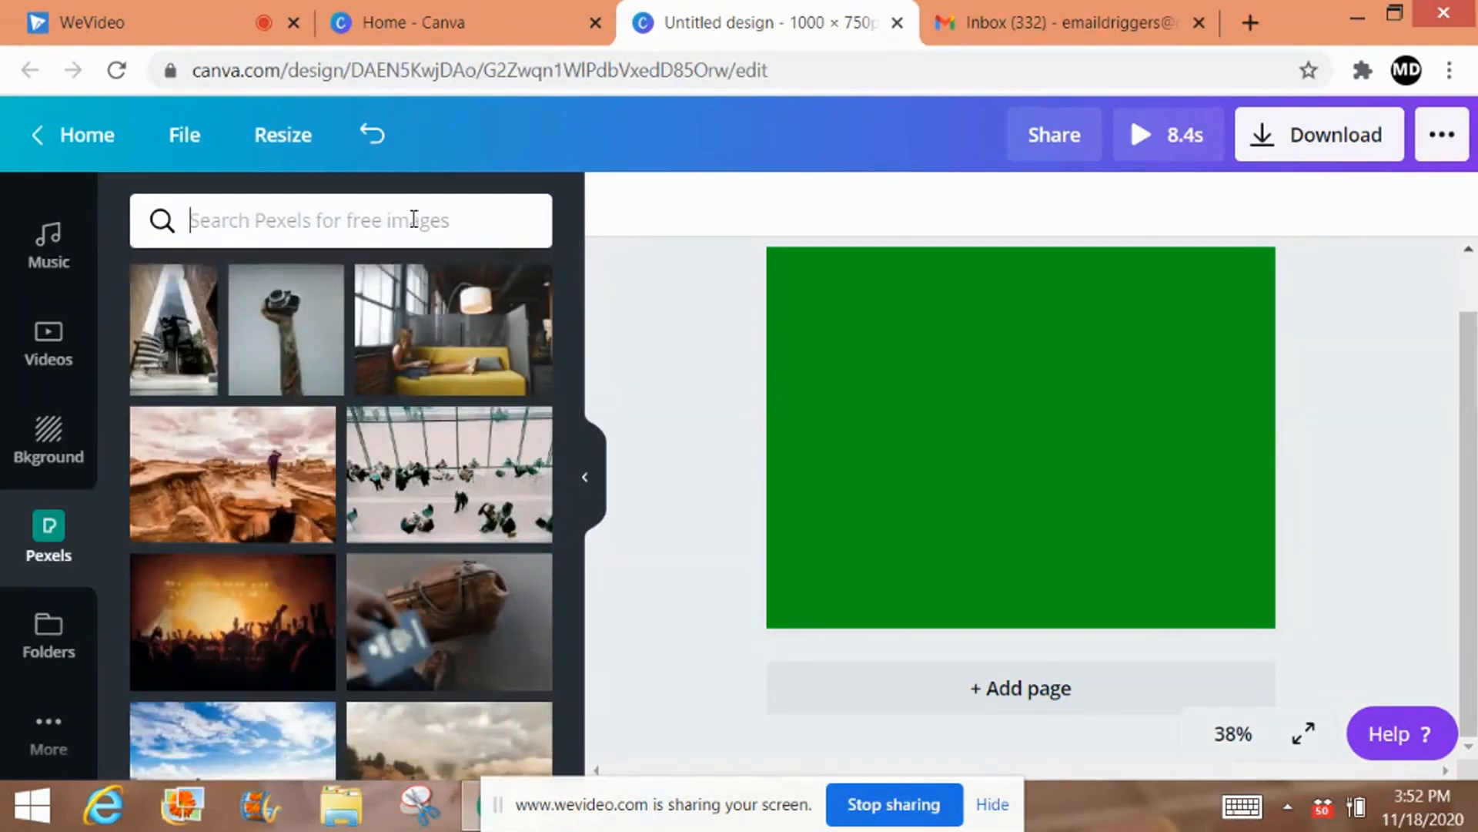
pyautogui.scroll(-1, 61, 664)
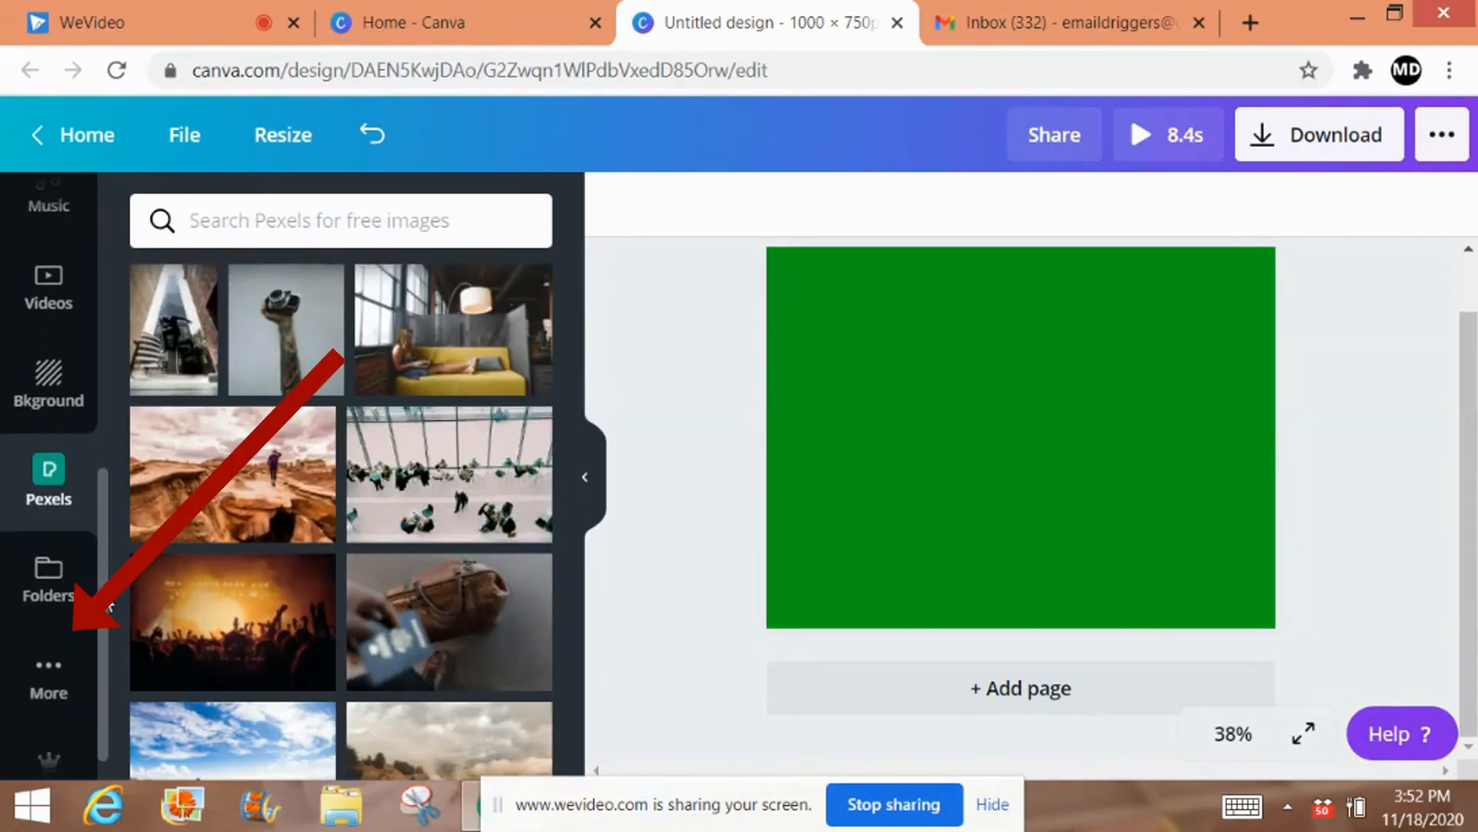
# - Open the Pixabay integration and search its free images for "subscribe"
pyautogui.click(61, 664)
pyautogui.click(310, 508)
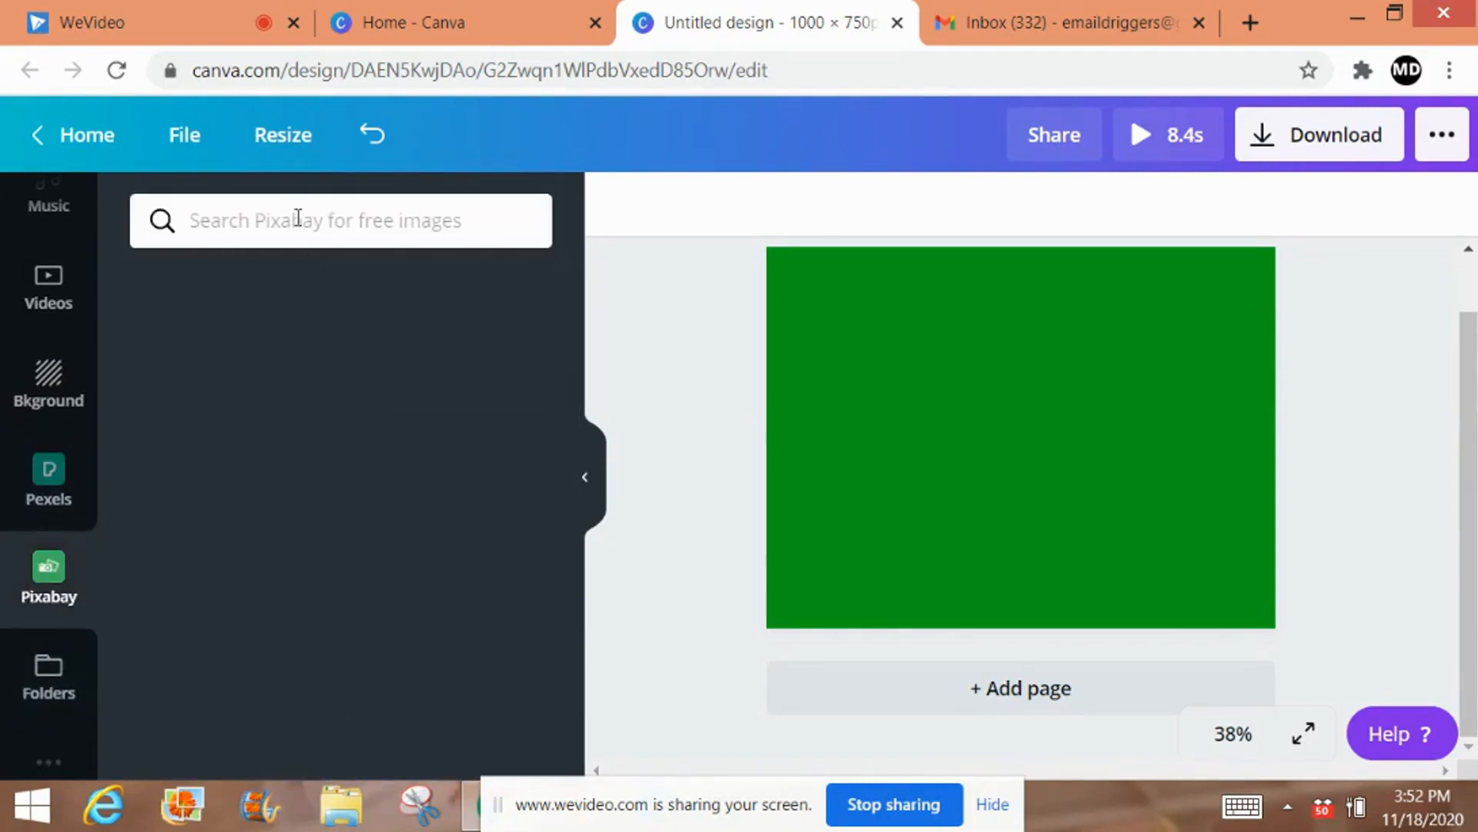
pyautogui.click(298, 218)
pyautogui.write('su')
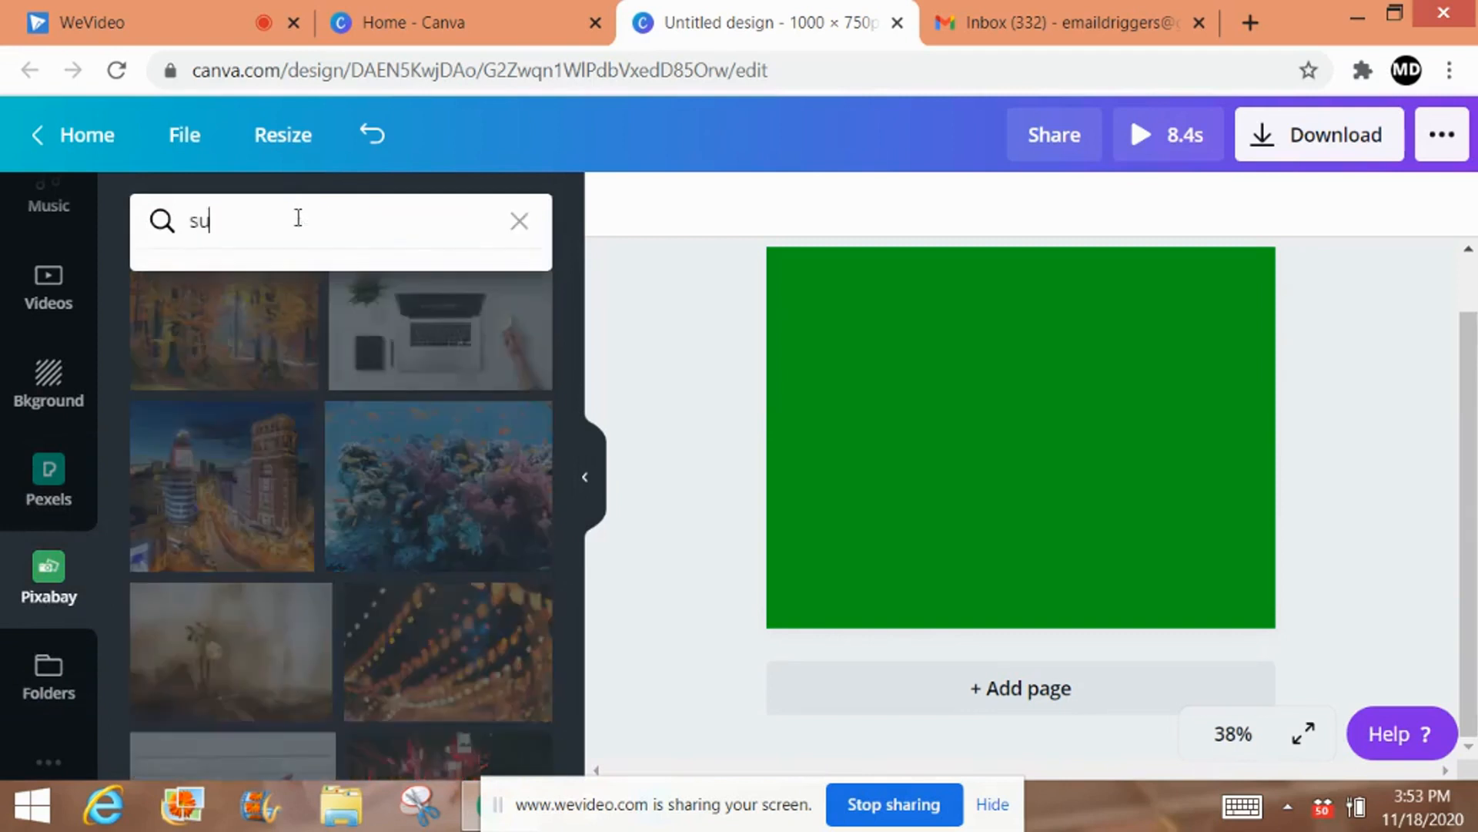
pyautogui.write('bscribe')
pyautogui.press('Return')
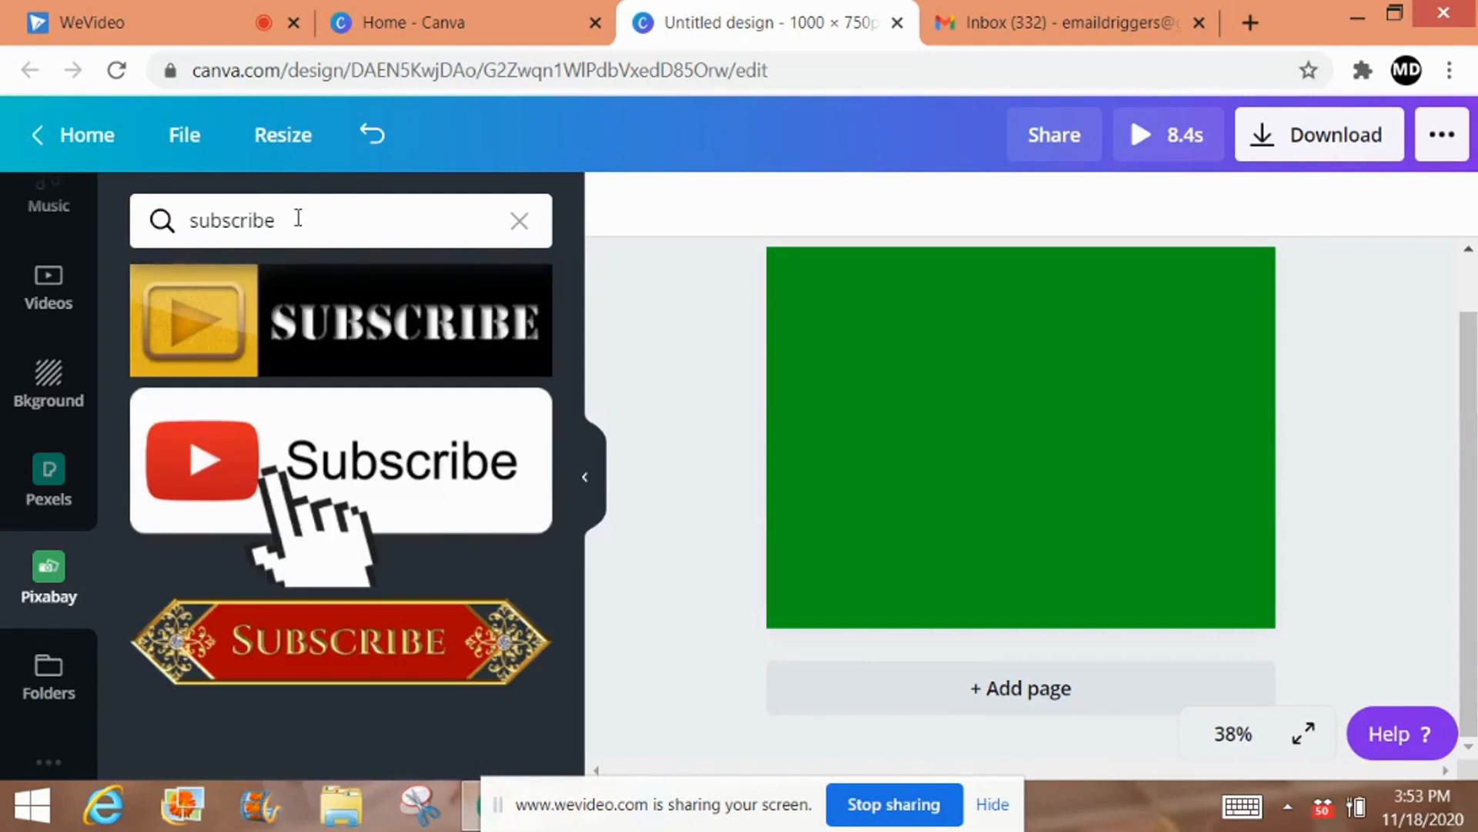